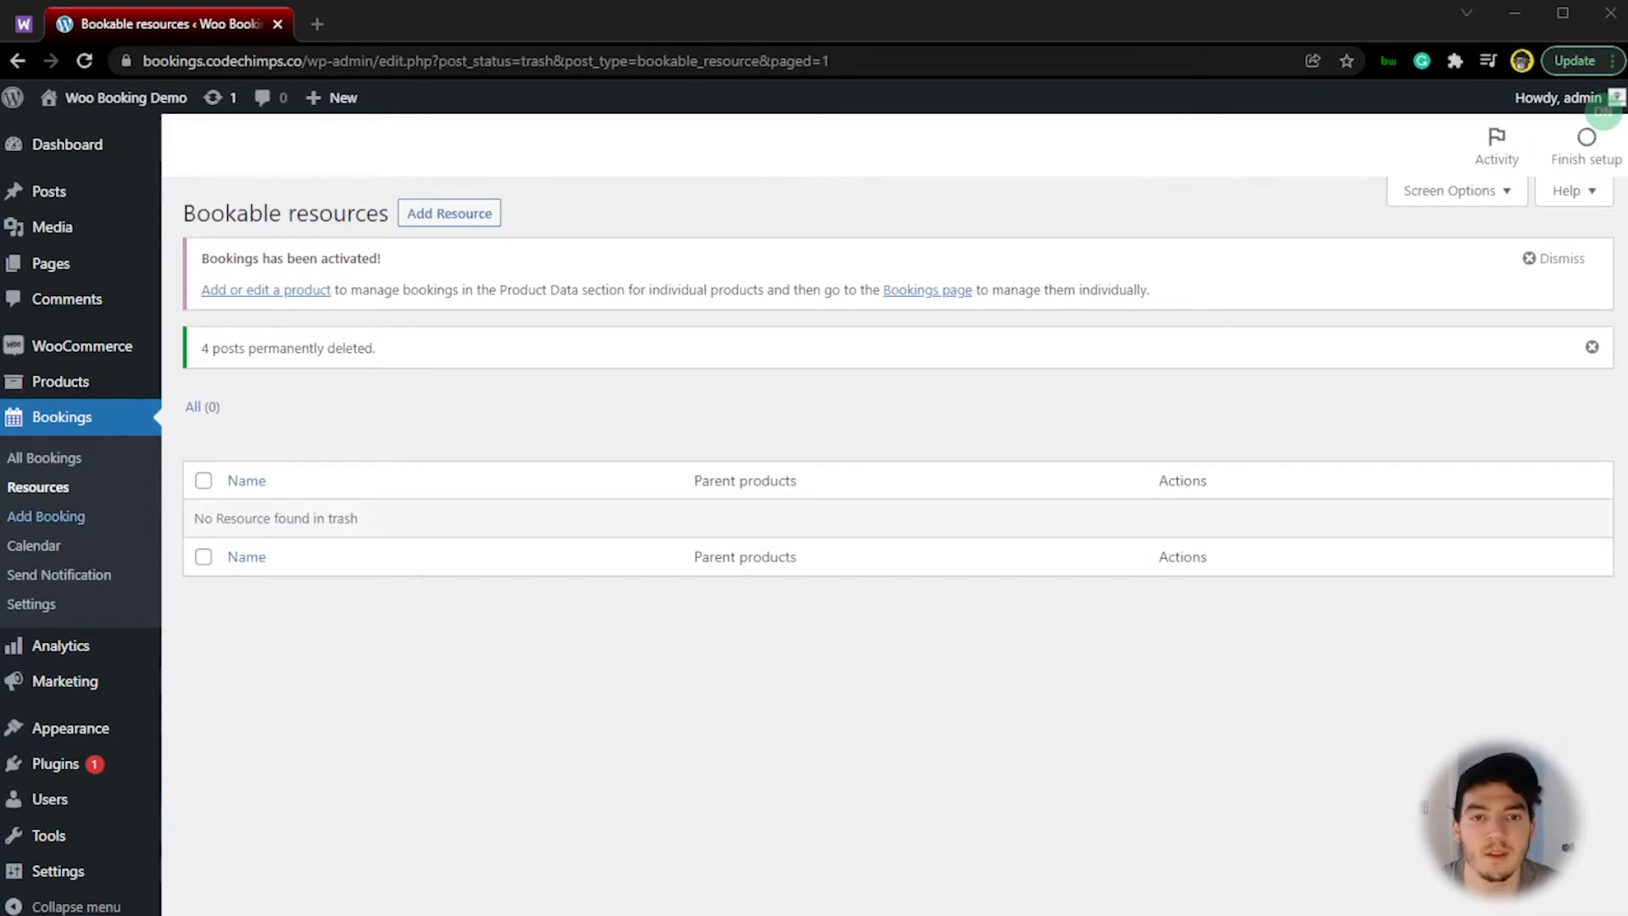
Step: Create a new product named "80's night photoshoot -Package 1" and dismiss the product walkthrough tips
left_click(33, 382)
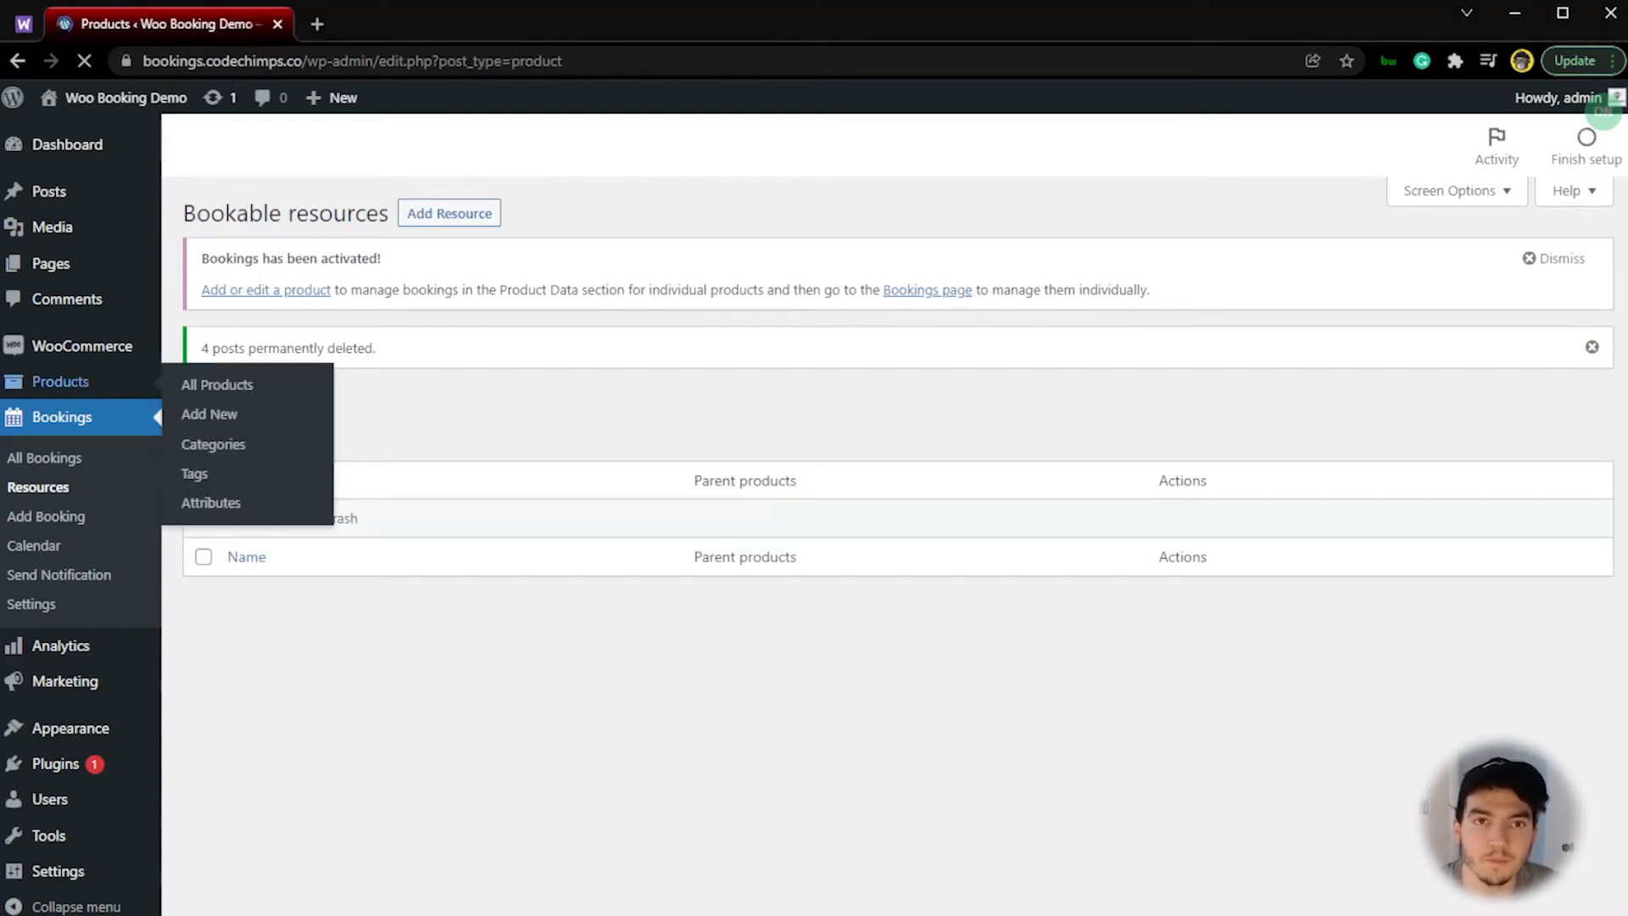
left_click(879, 661)
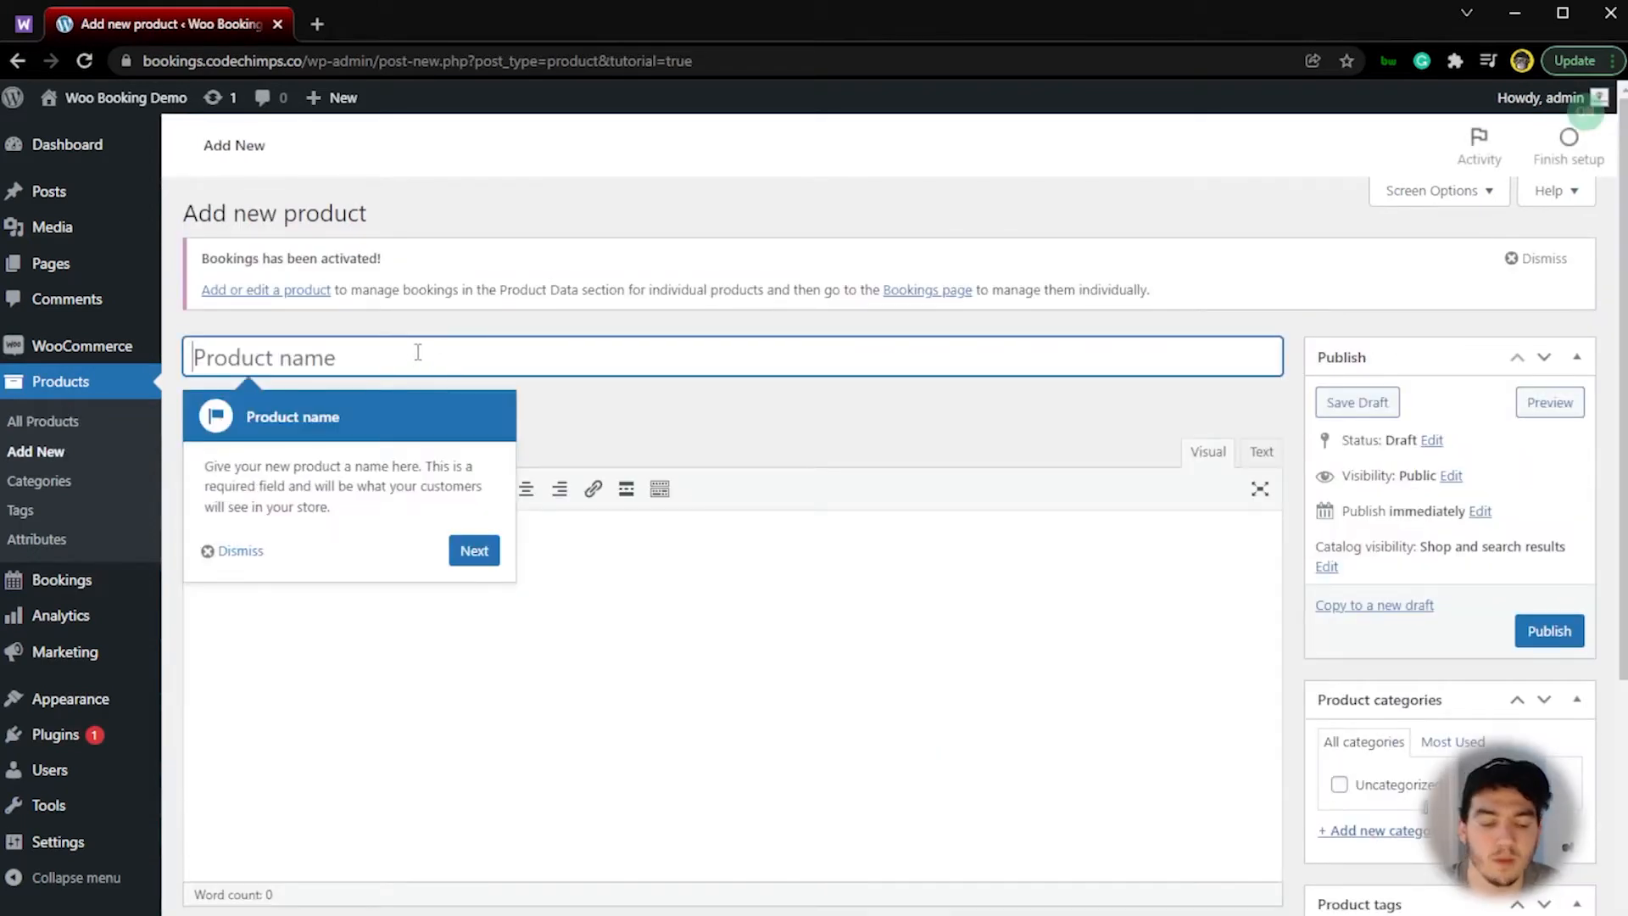
type("T")
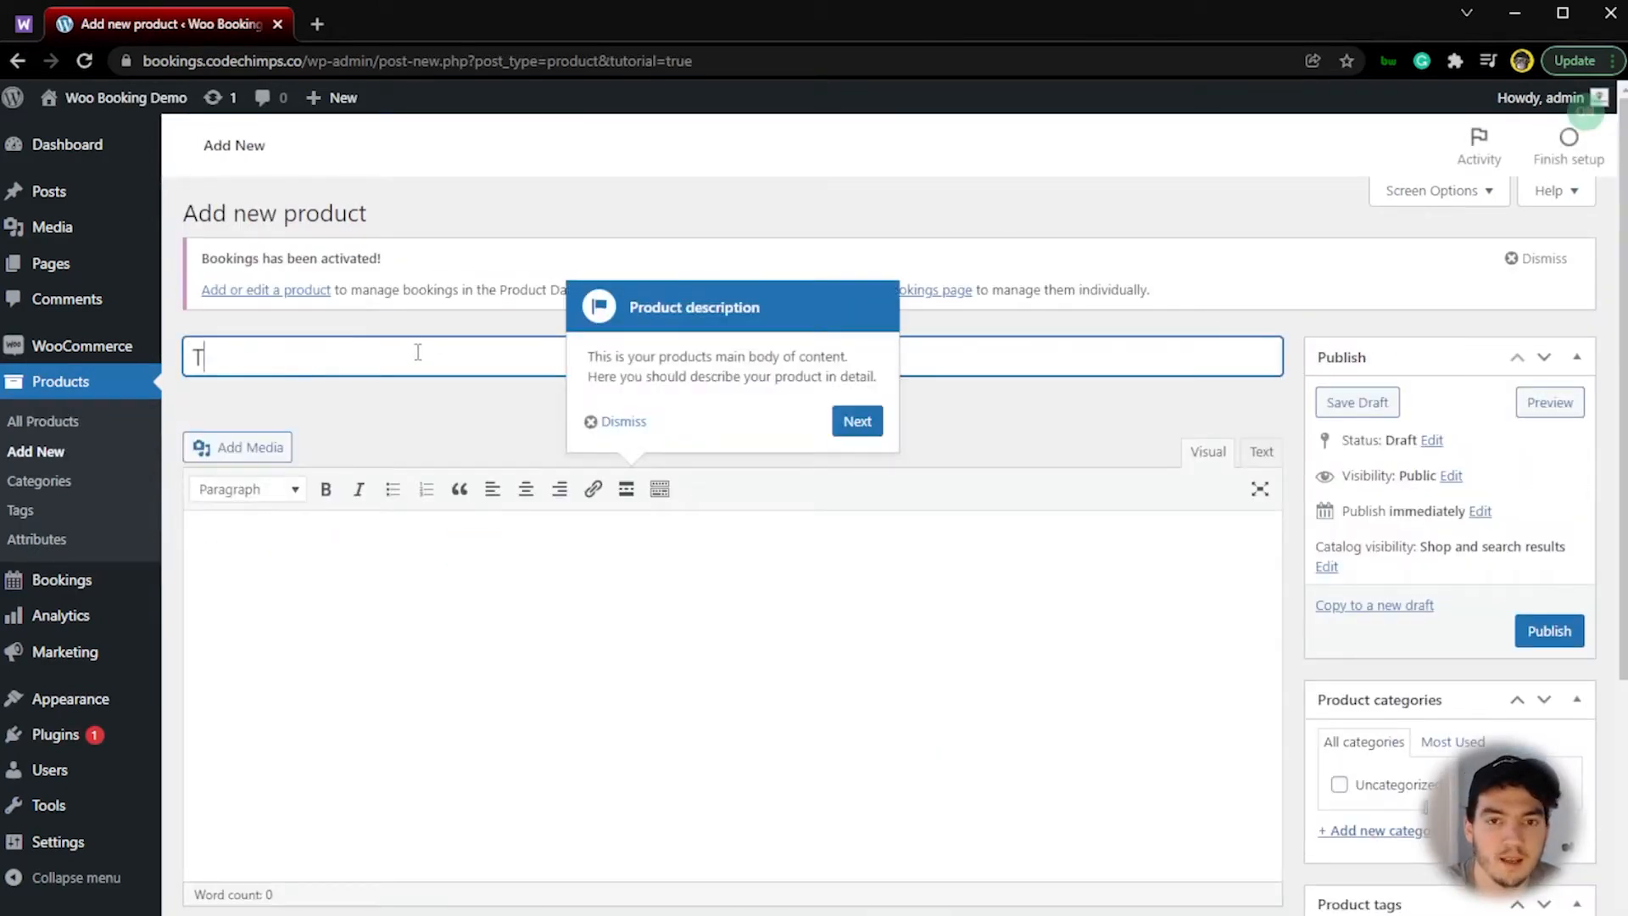
key("BackSpace")
type("80's ")
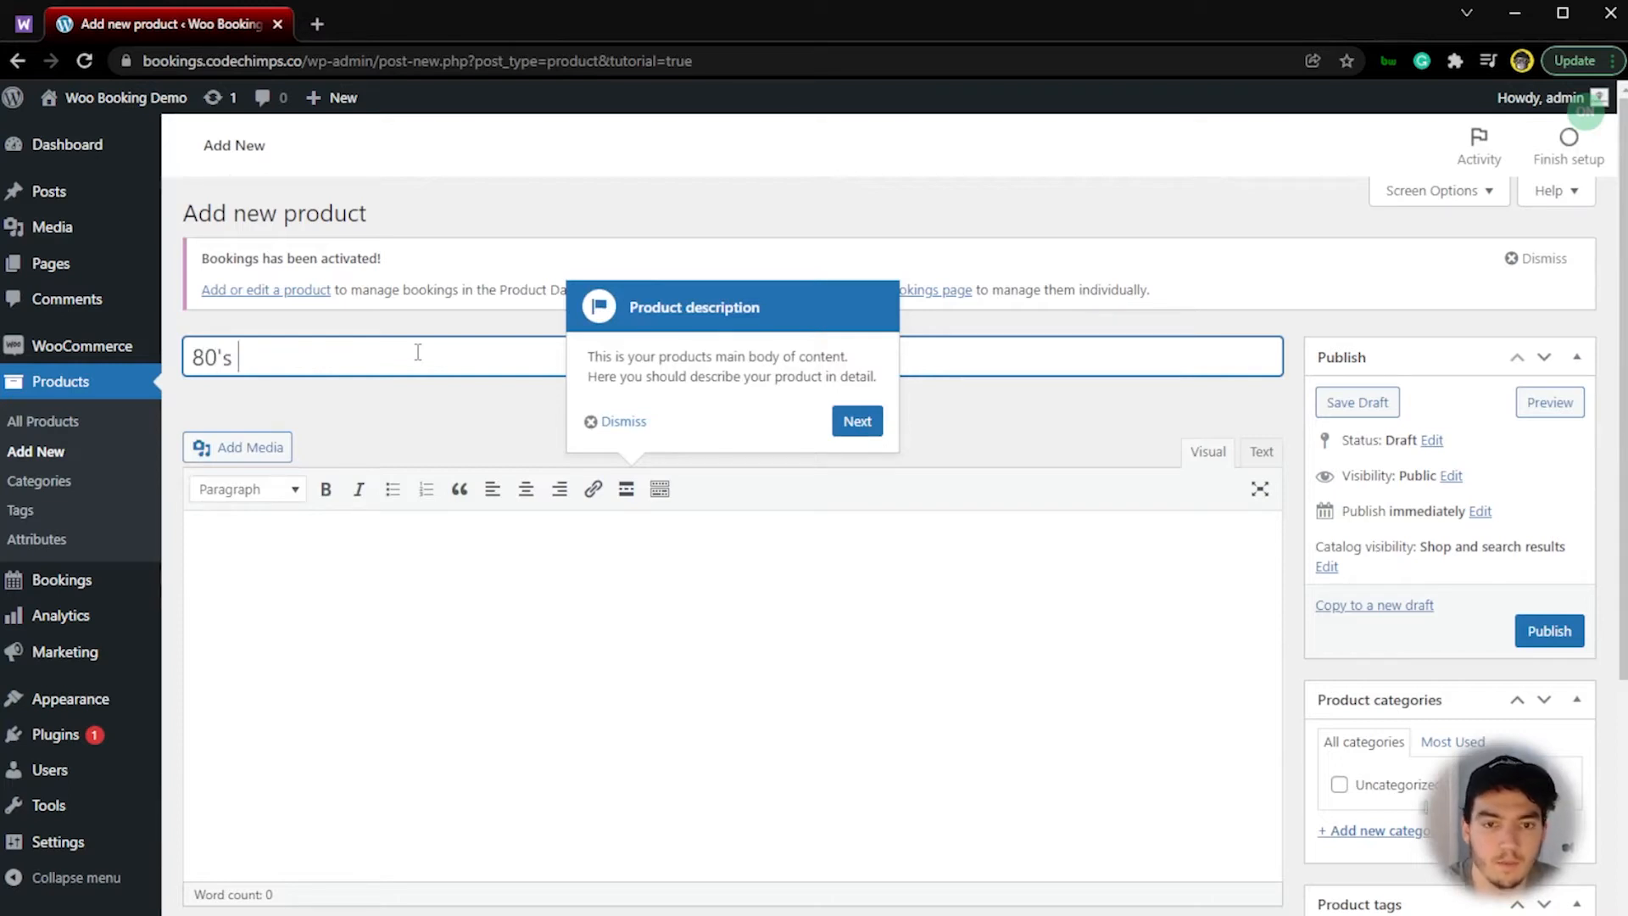
type("night ")
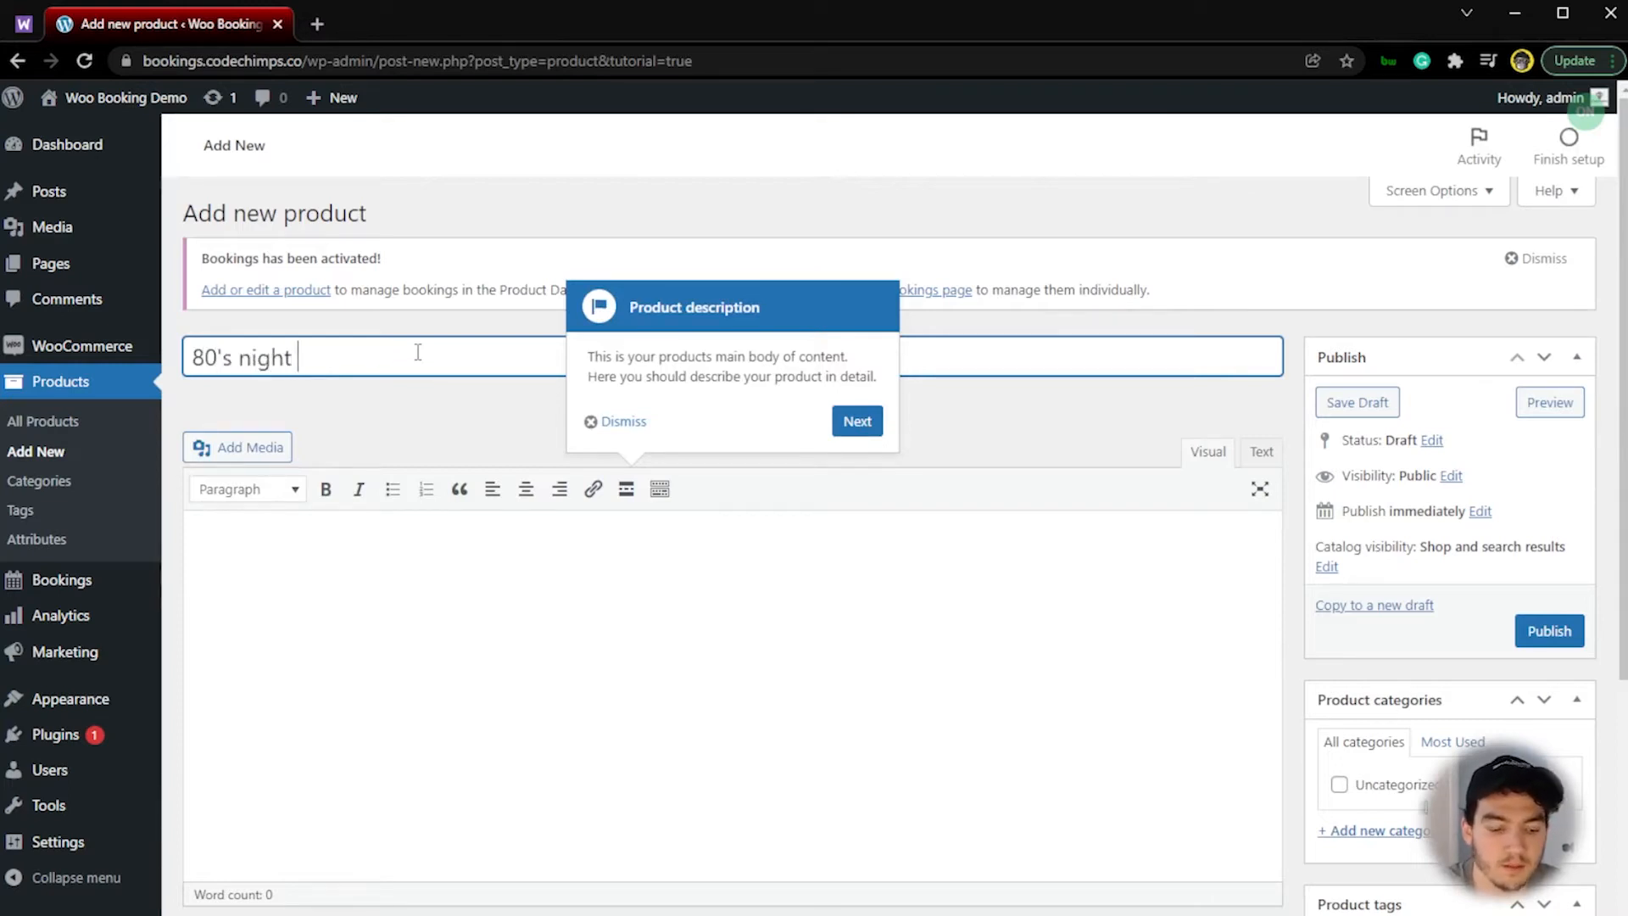
type("photoshoot -Package 1")
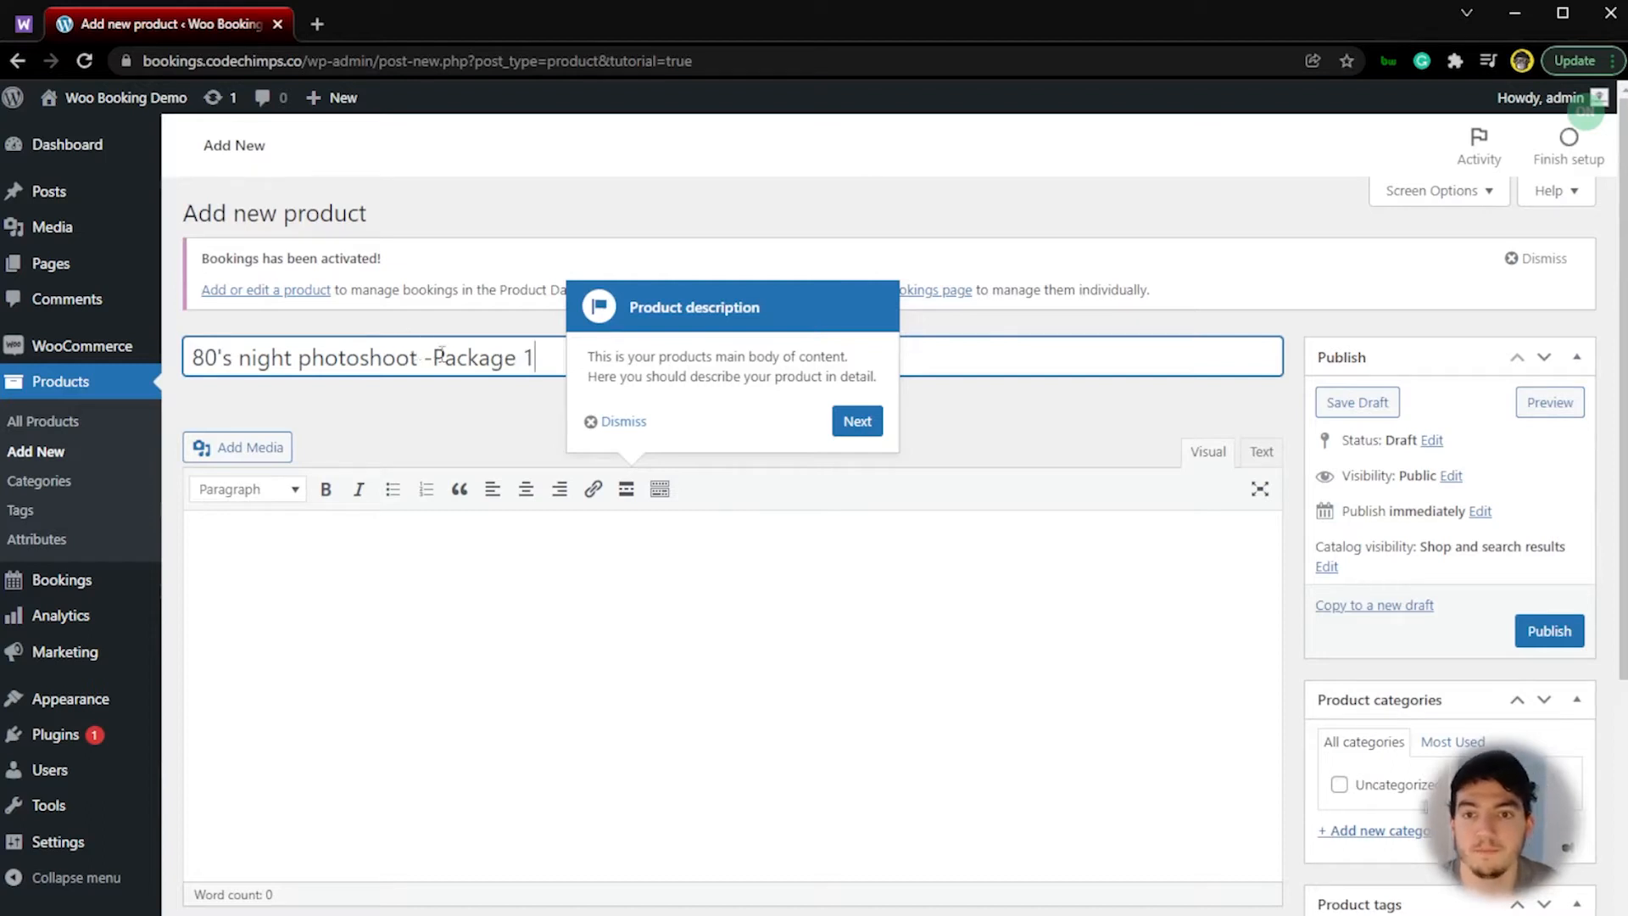
left_click(626, 423)
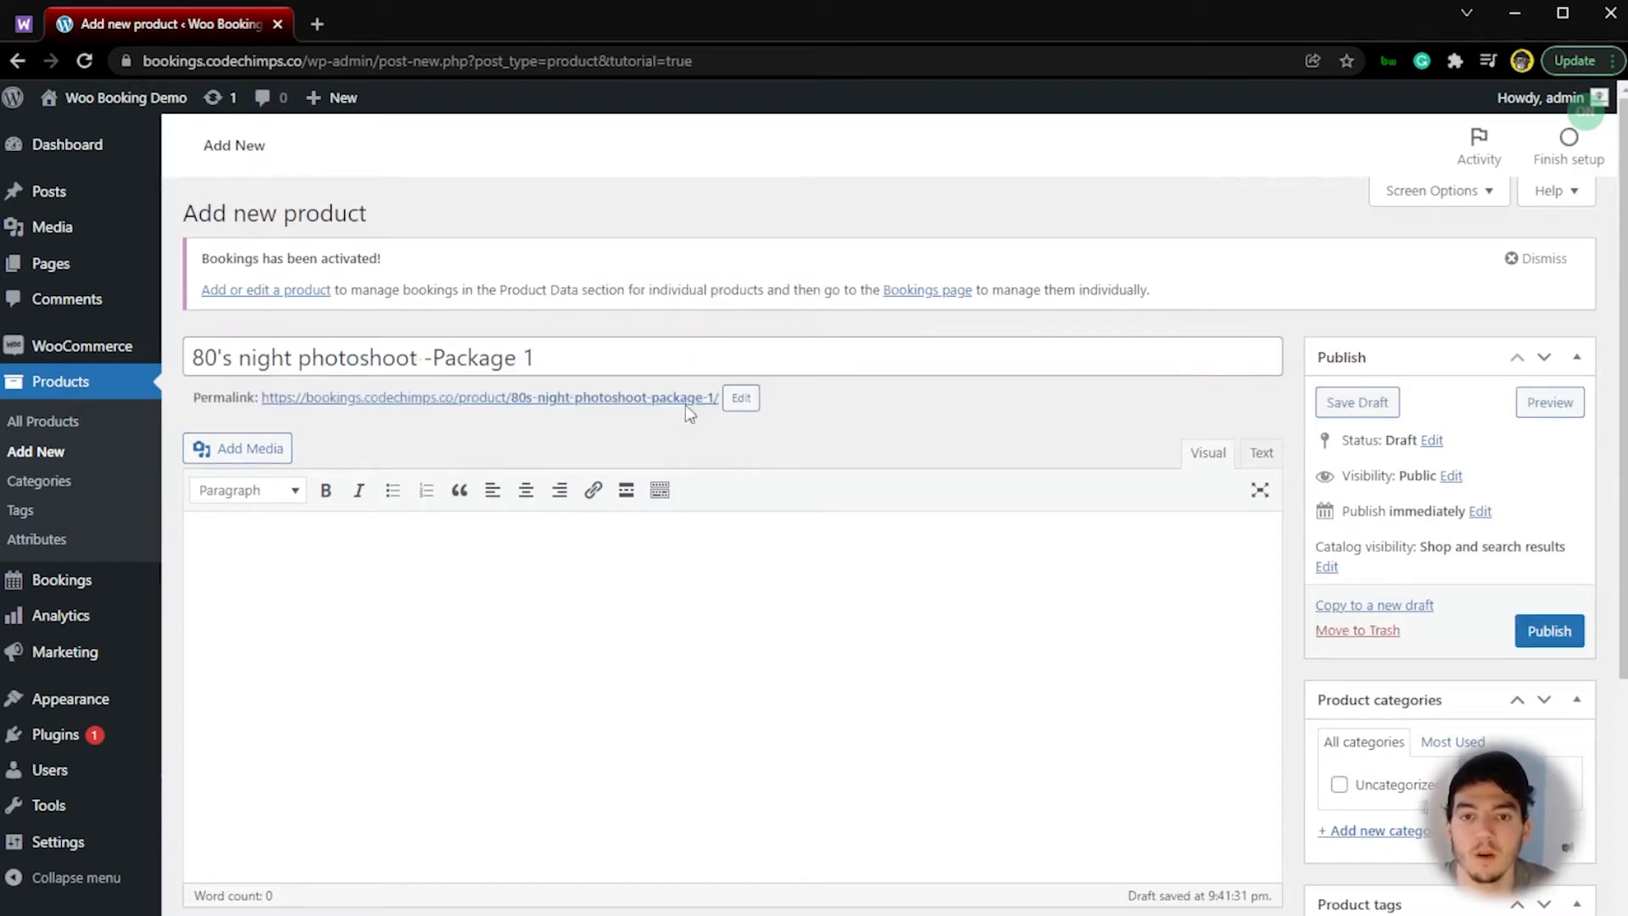
Step: Set the product type to Bookable product and enable resources for it
scroll(592, 509, "down", 5)
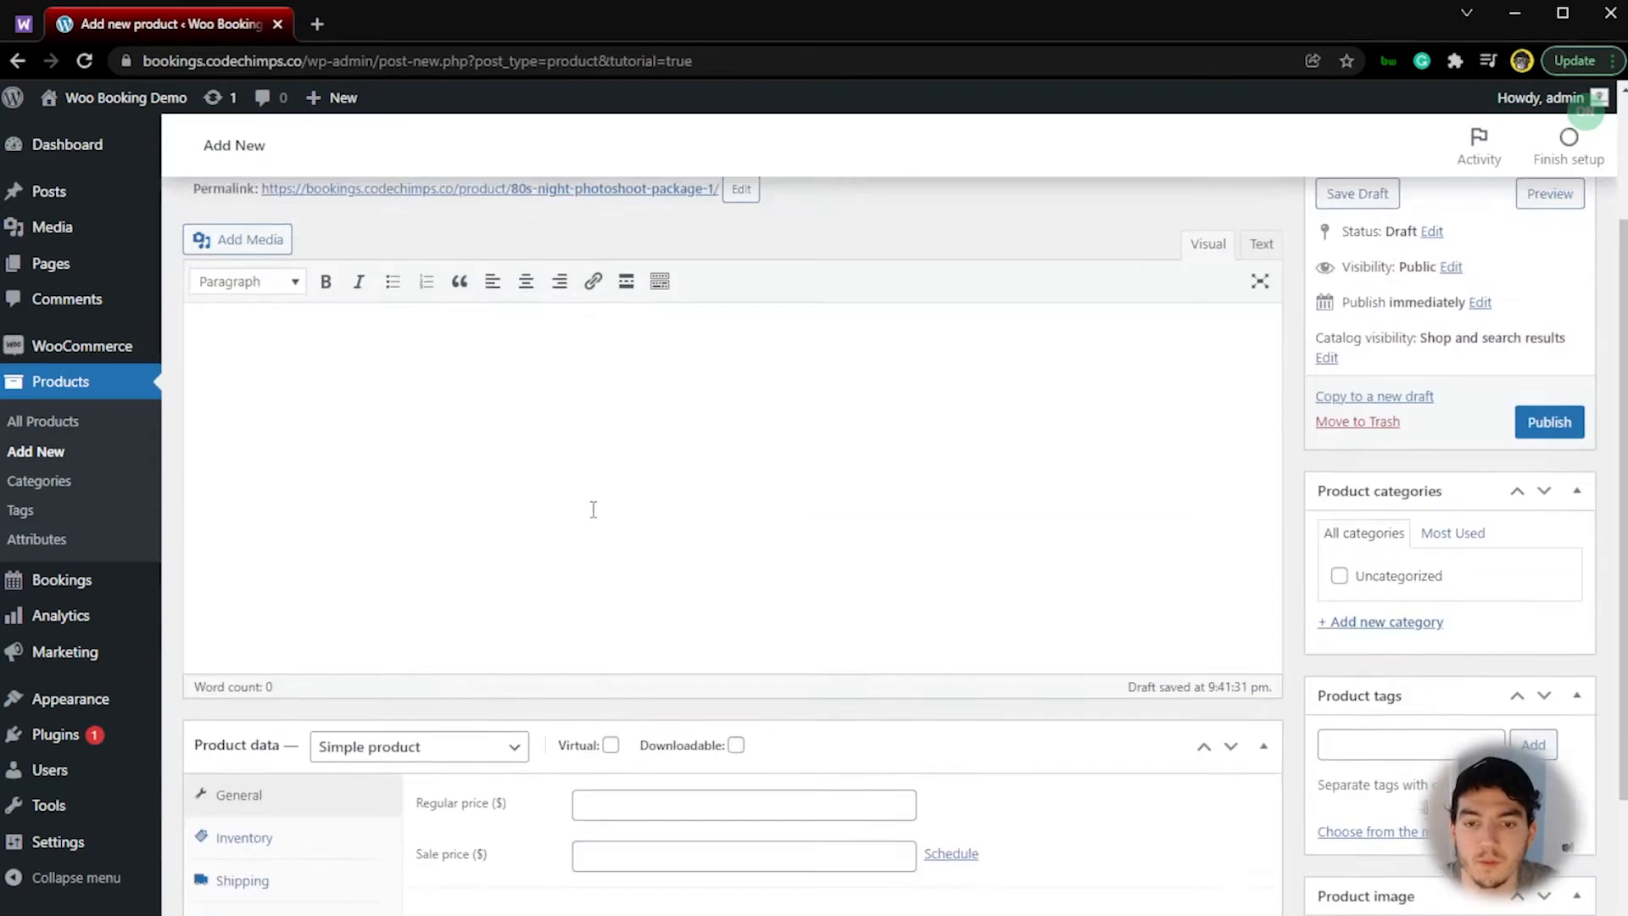
left_click(484, 558)
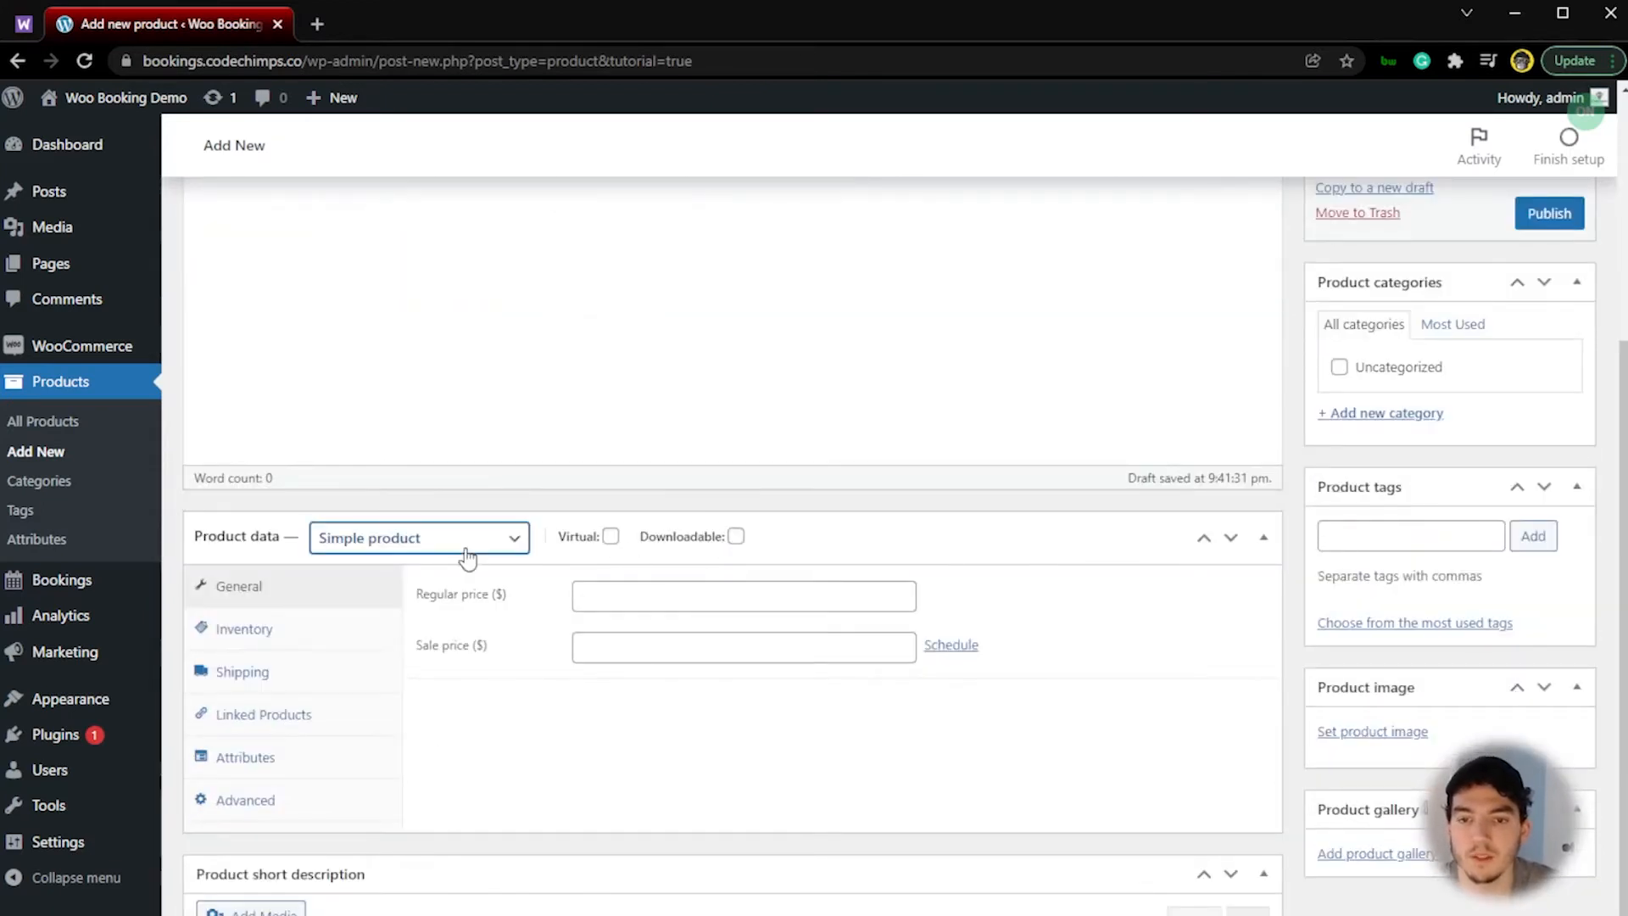
left_click(429, 671)
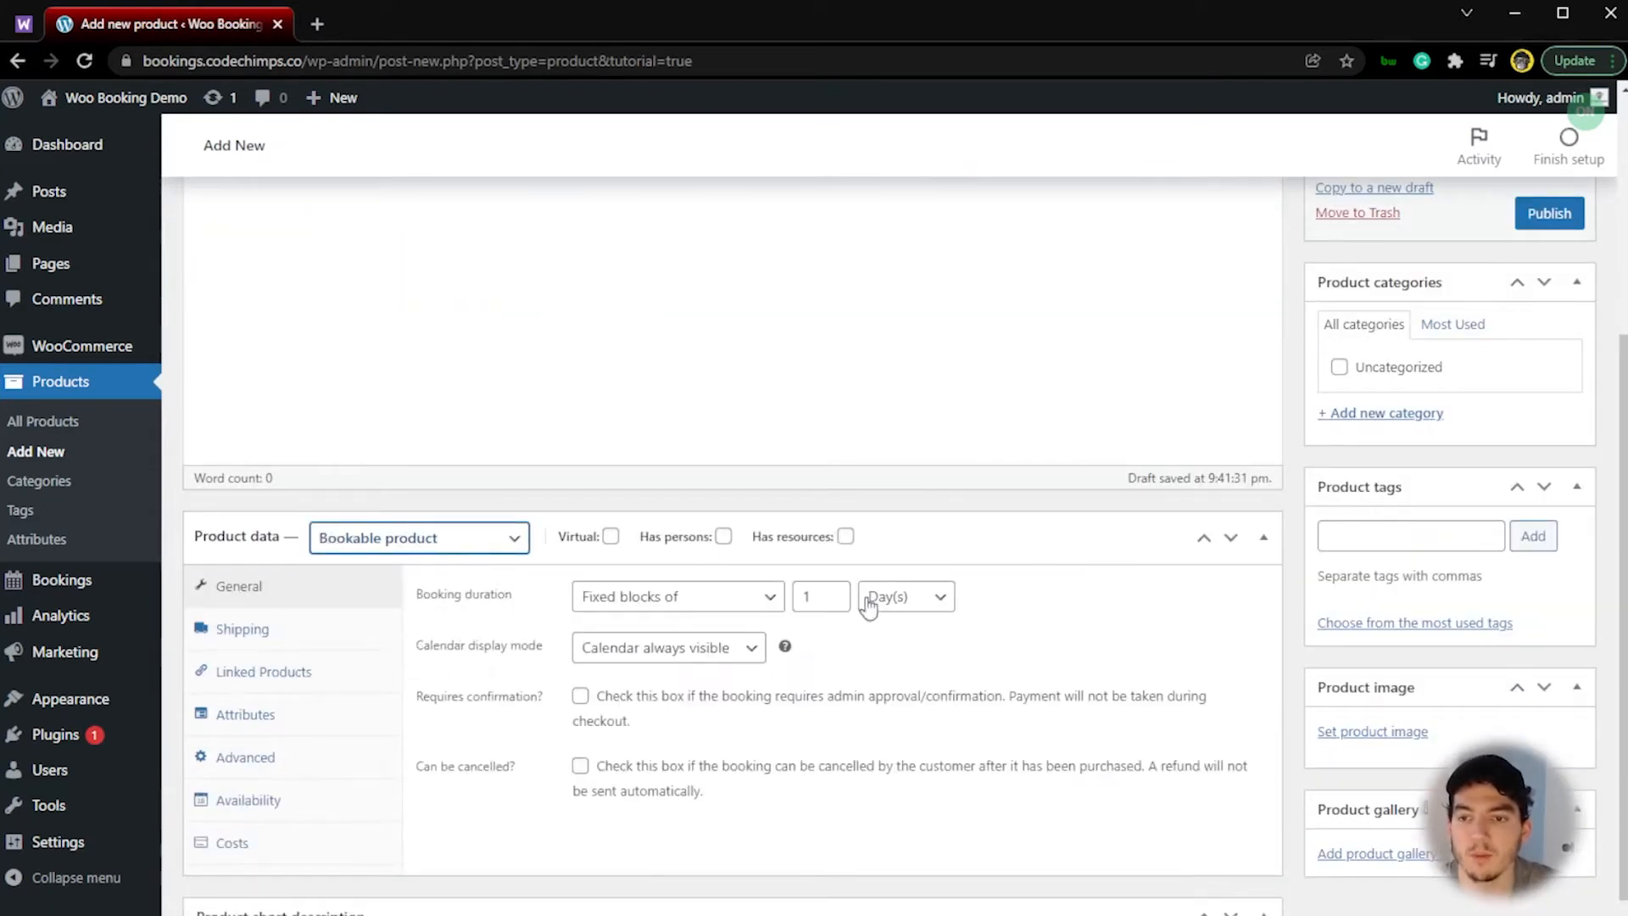
left_click(847, 537)
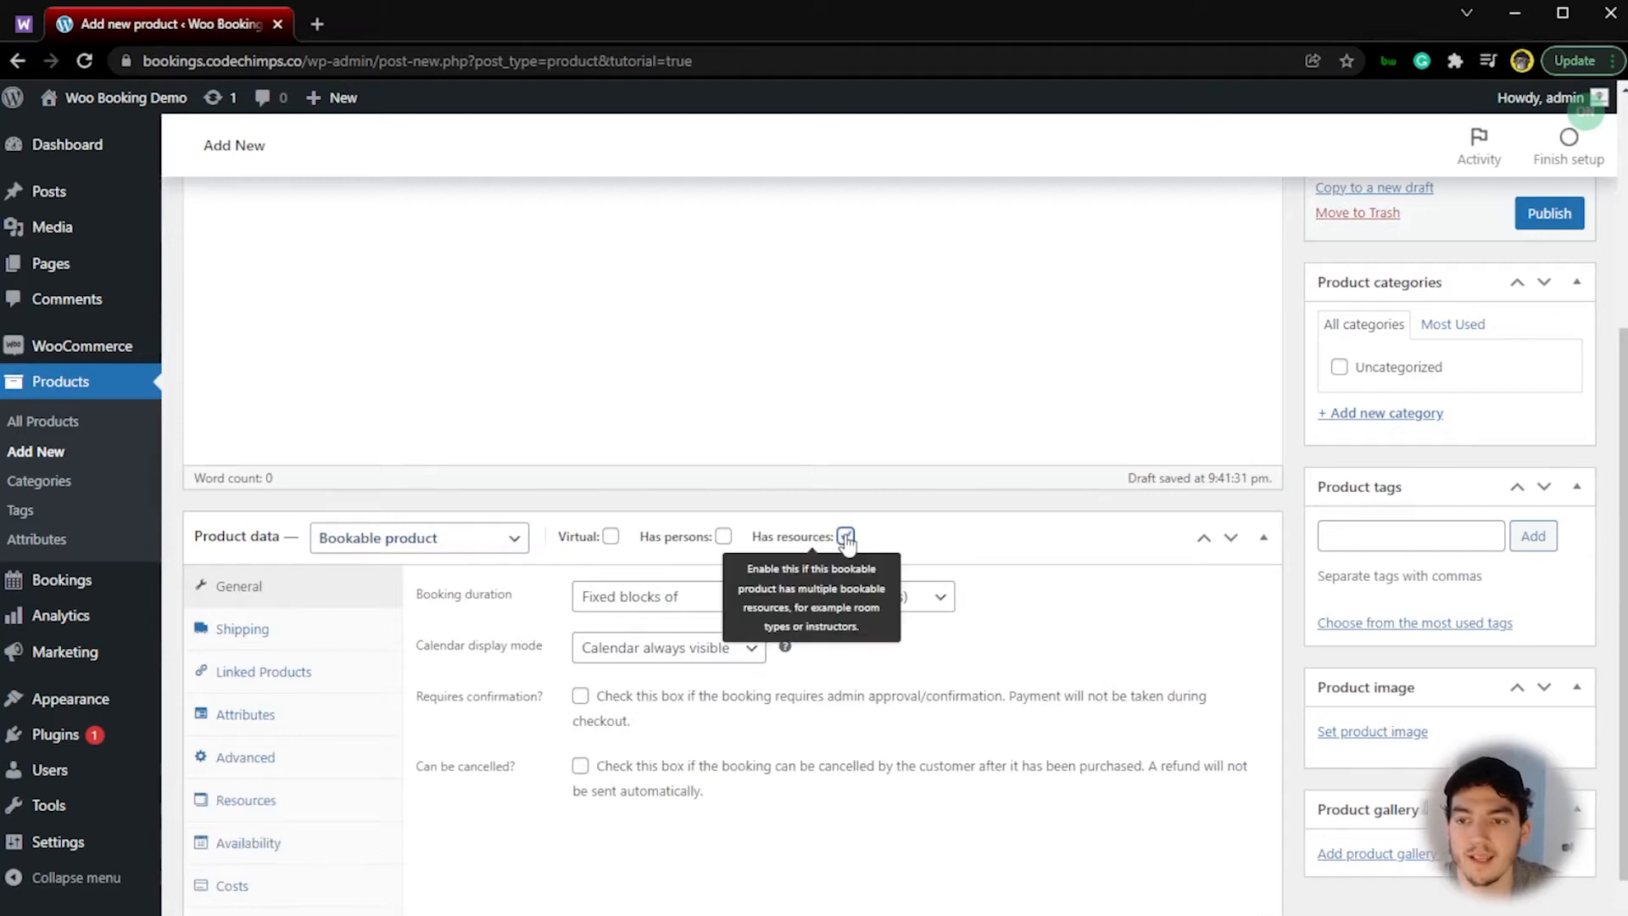
left_click(1011, 533)
left_click(1025, 560)
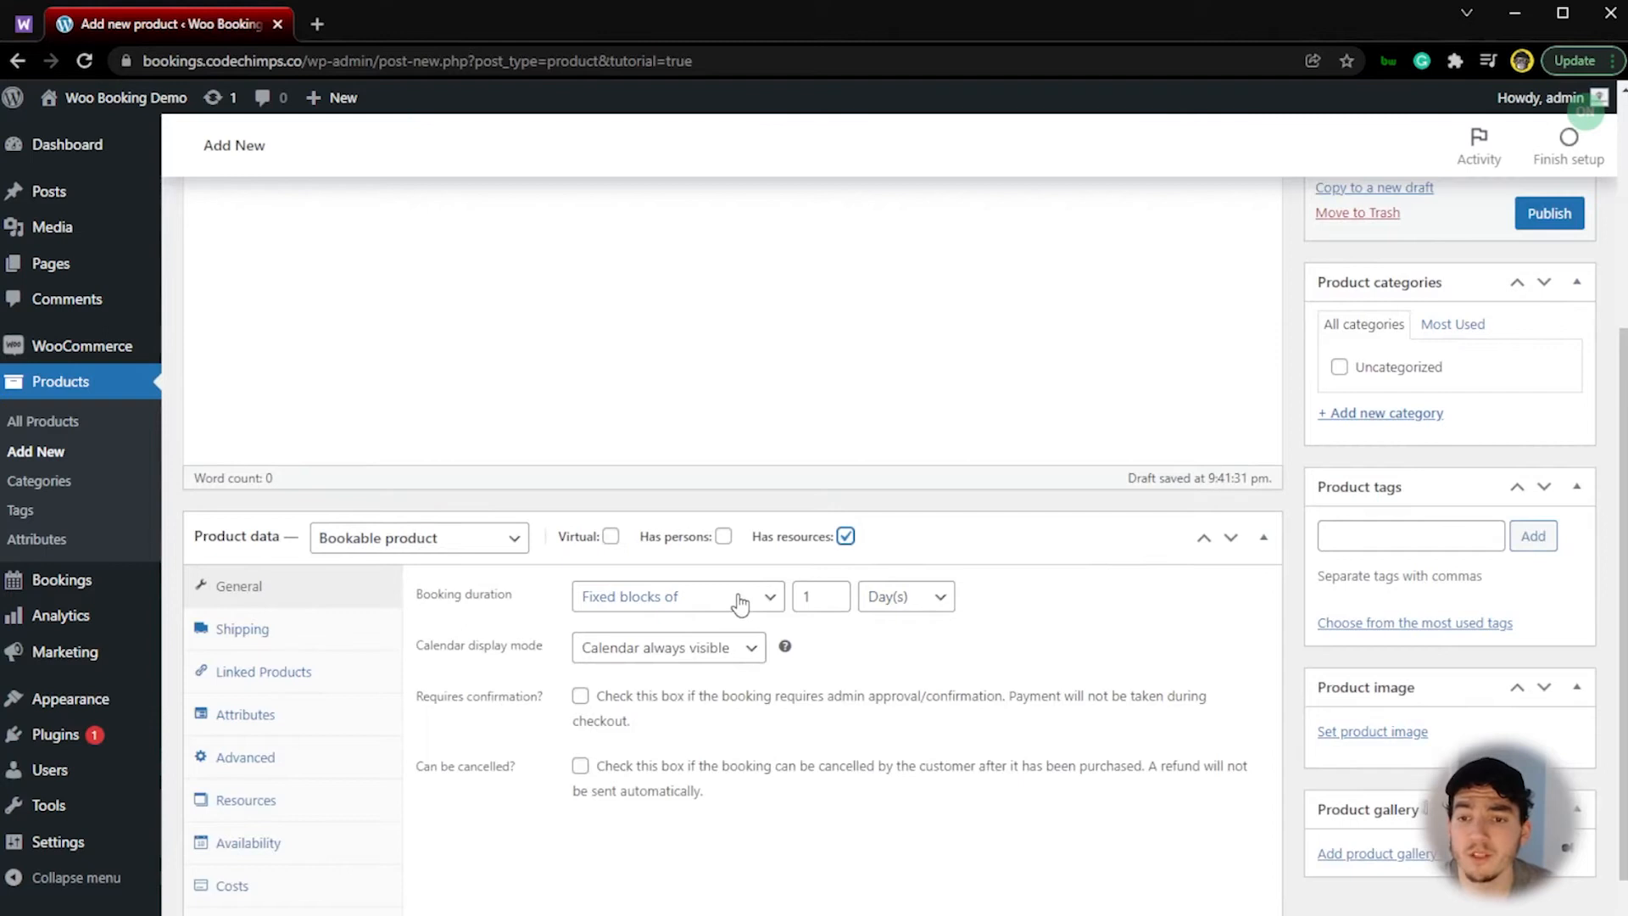
Step: Set the booking duration to fixed blocks of 30 minutes
left_click(902, 598)
left_click(906, 687)
left_click(824, 594)
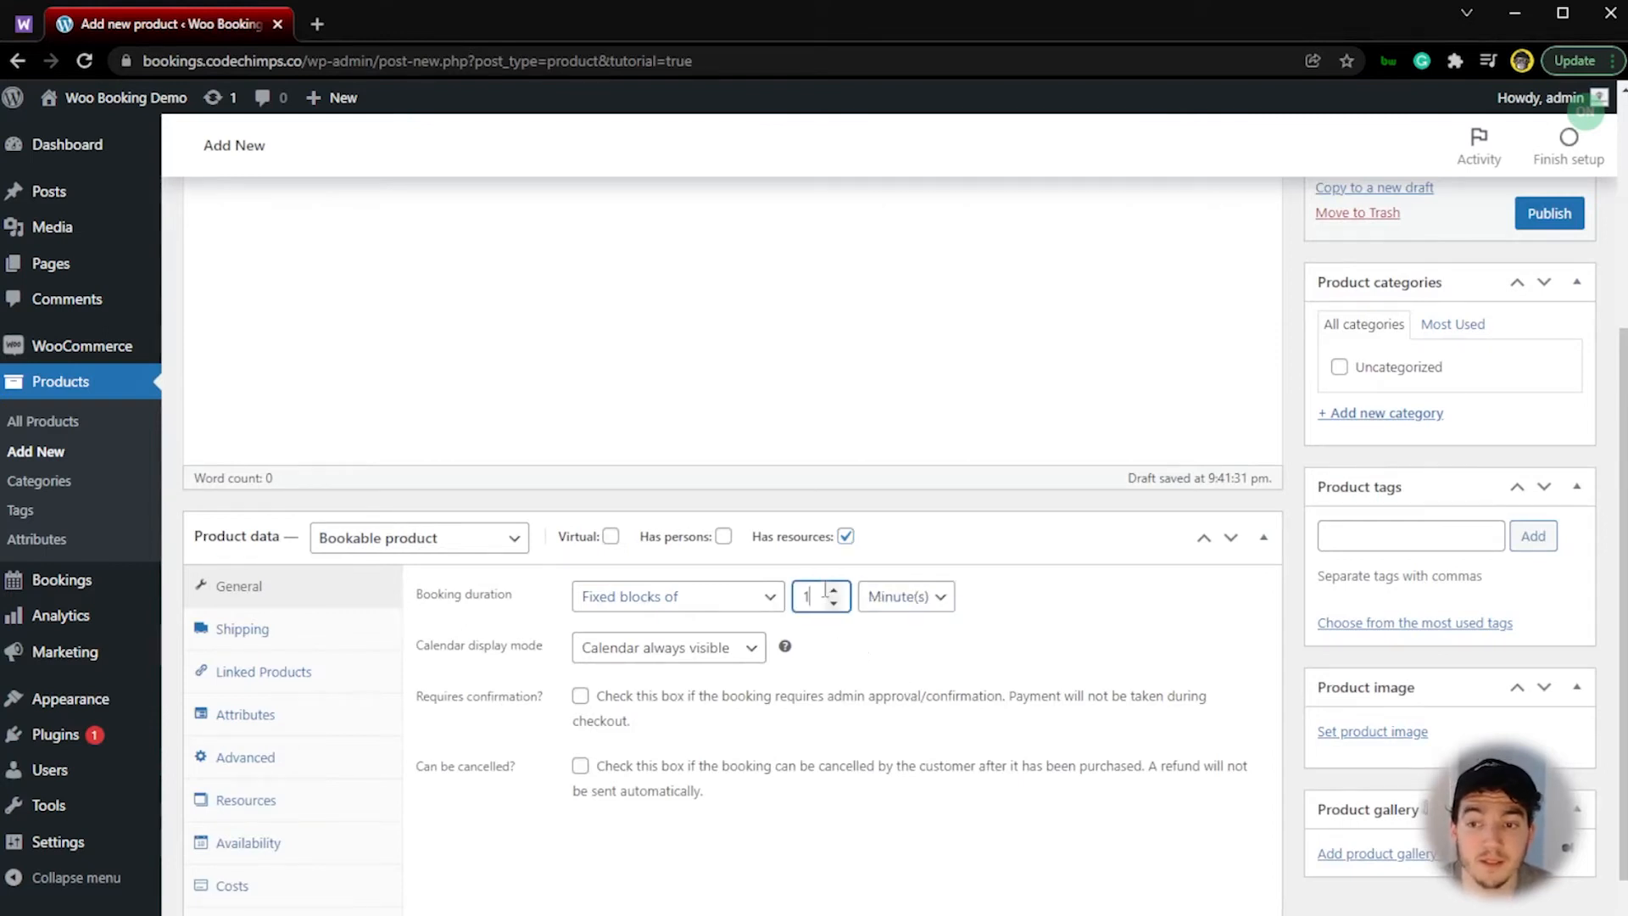
type("30")
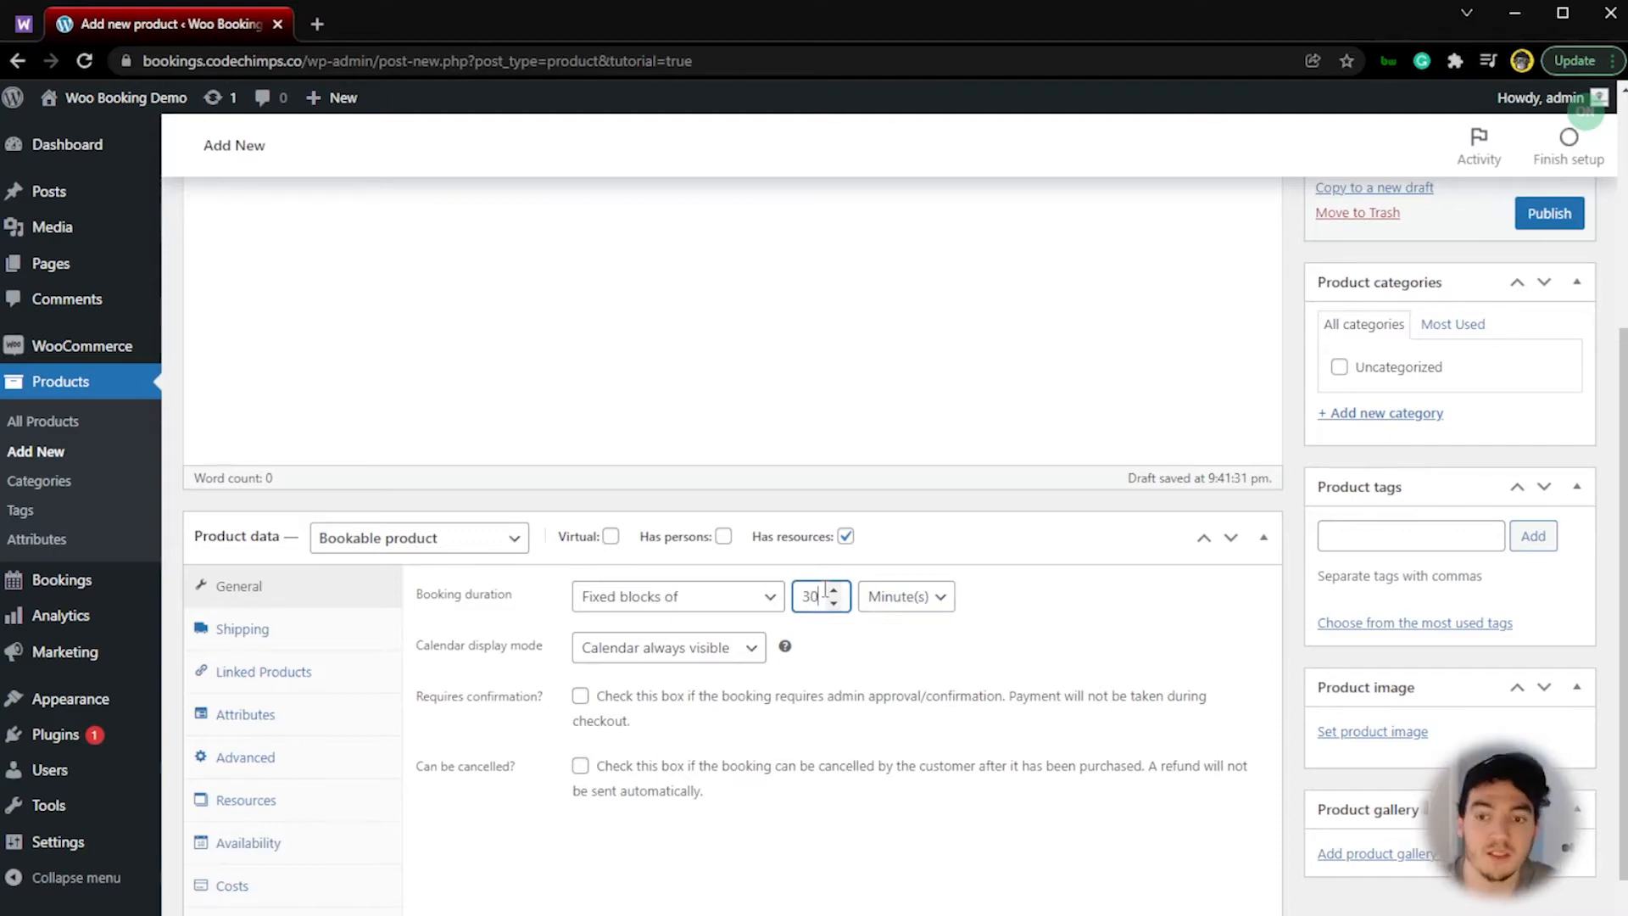
Step: Try customer defined blocks for the booking duration and return to fixed blocks
left_click(717, 598)
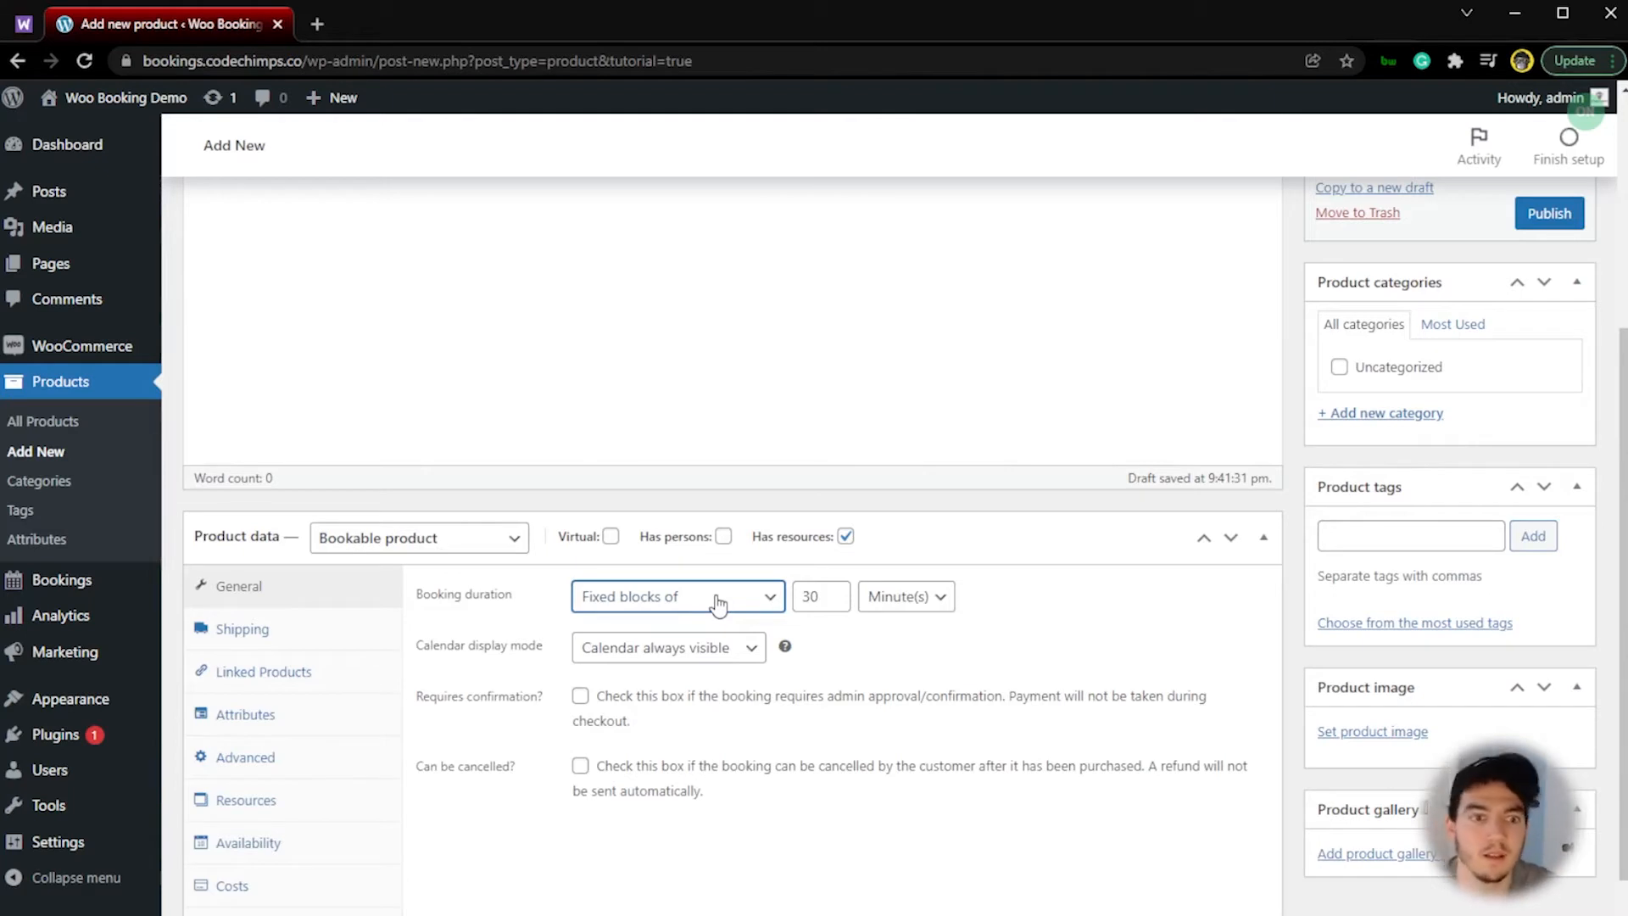
left_click(703, 645)
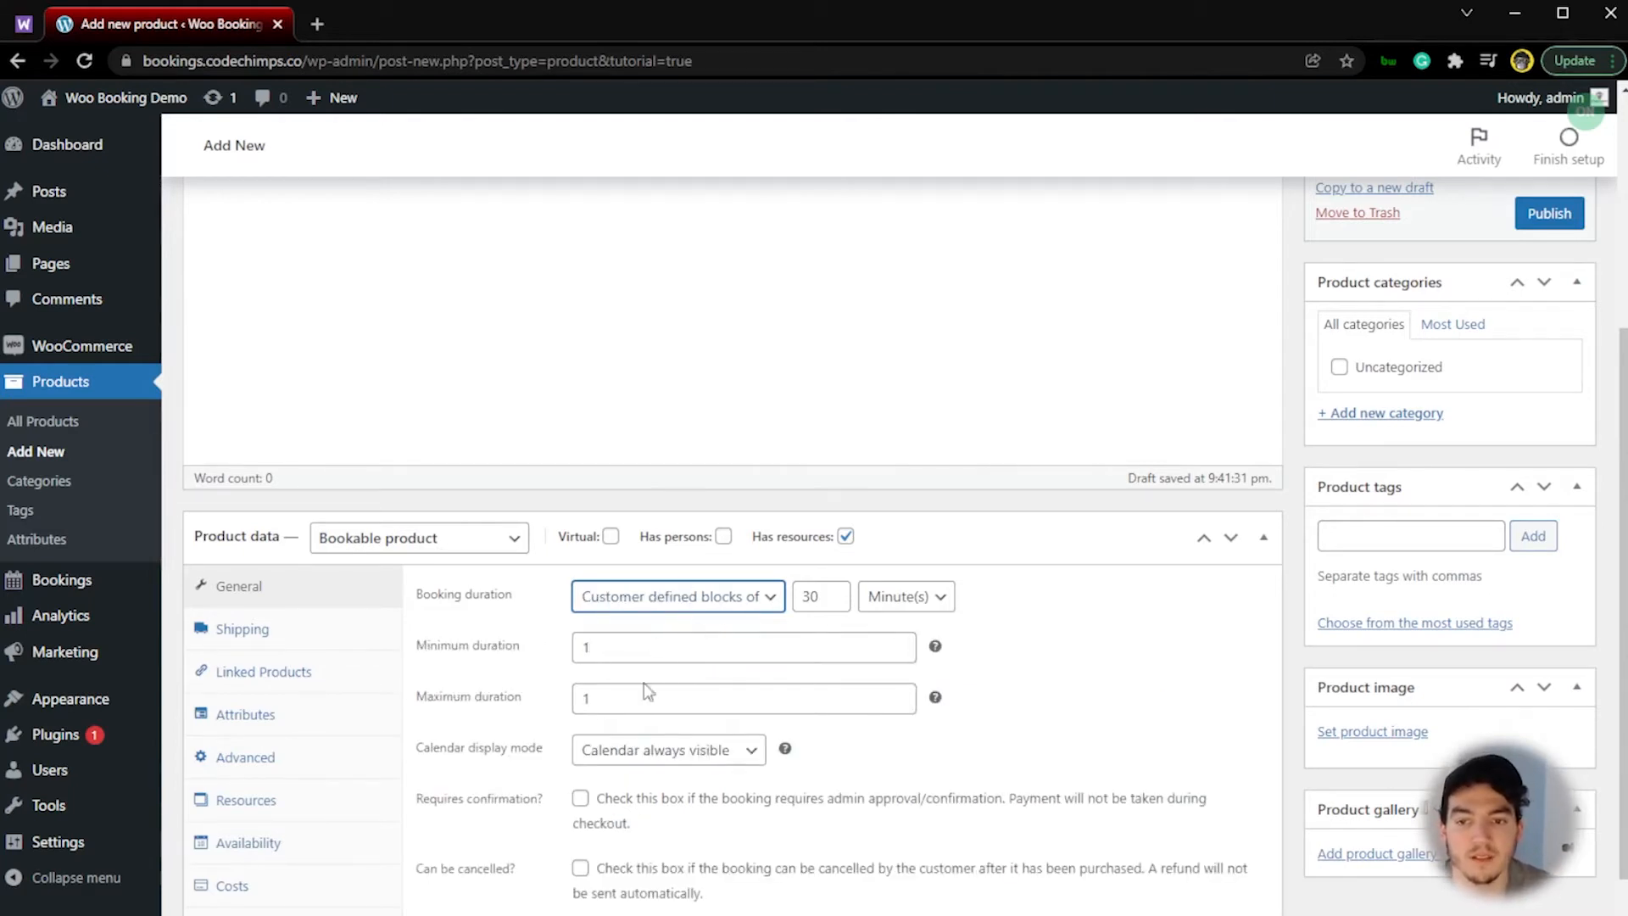
left_click(699, 626)
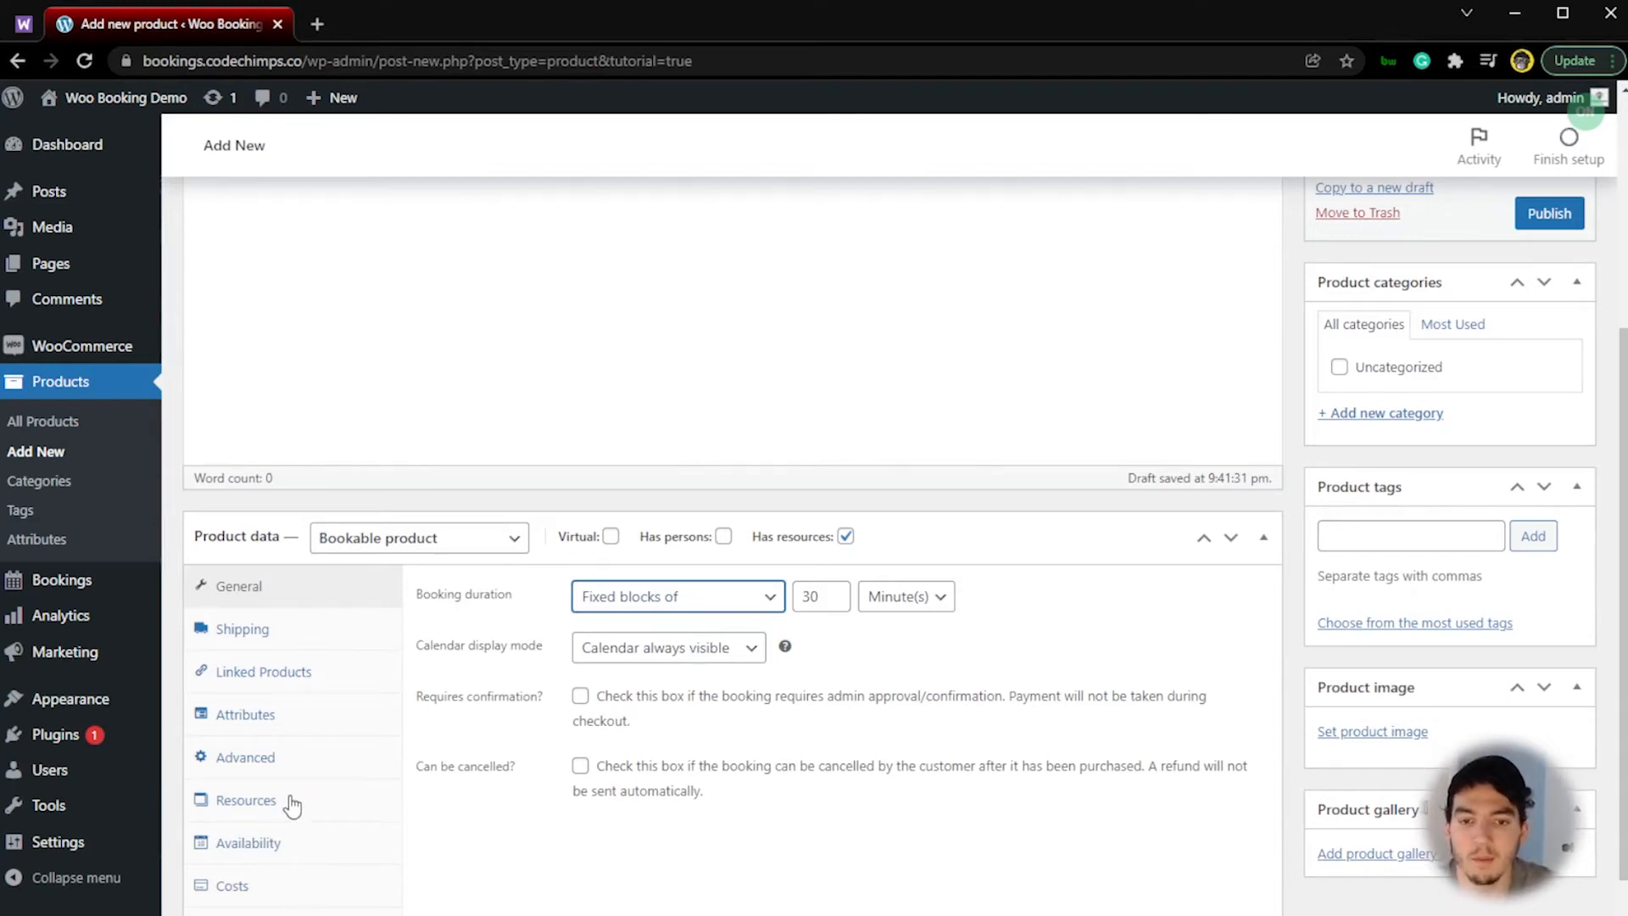
Step: Set the product's base booking cost to 150
left_click(290, 900)
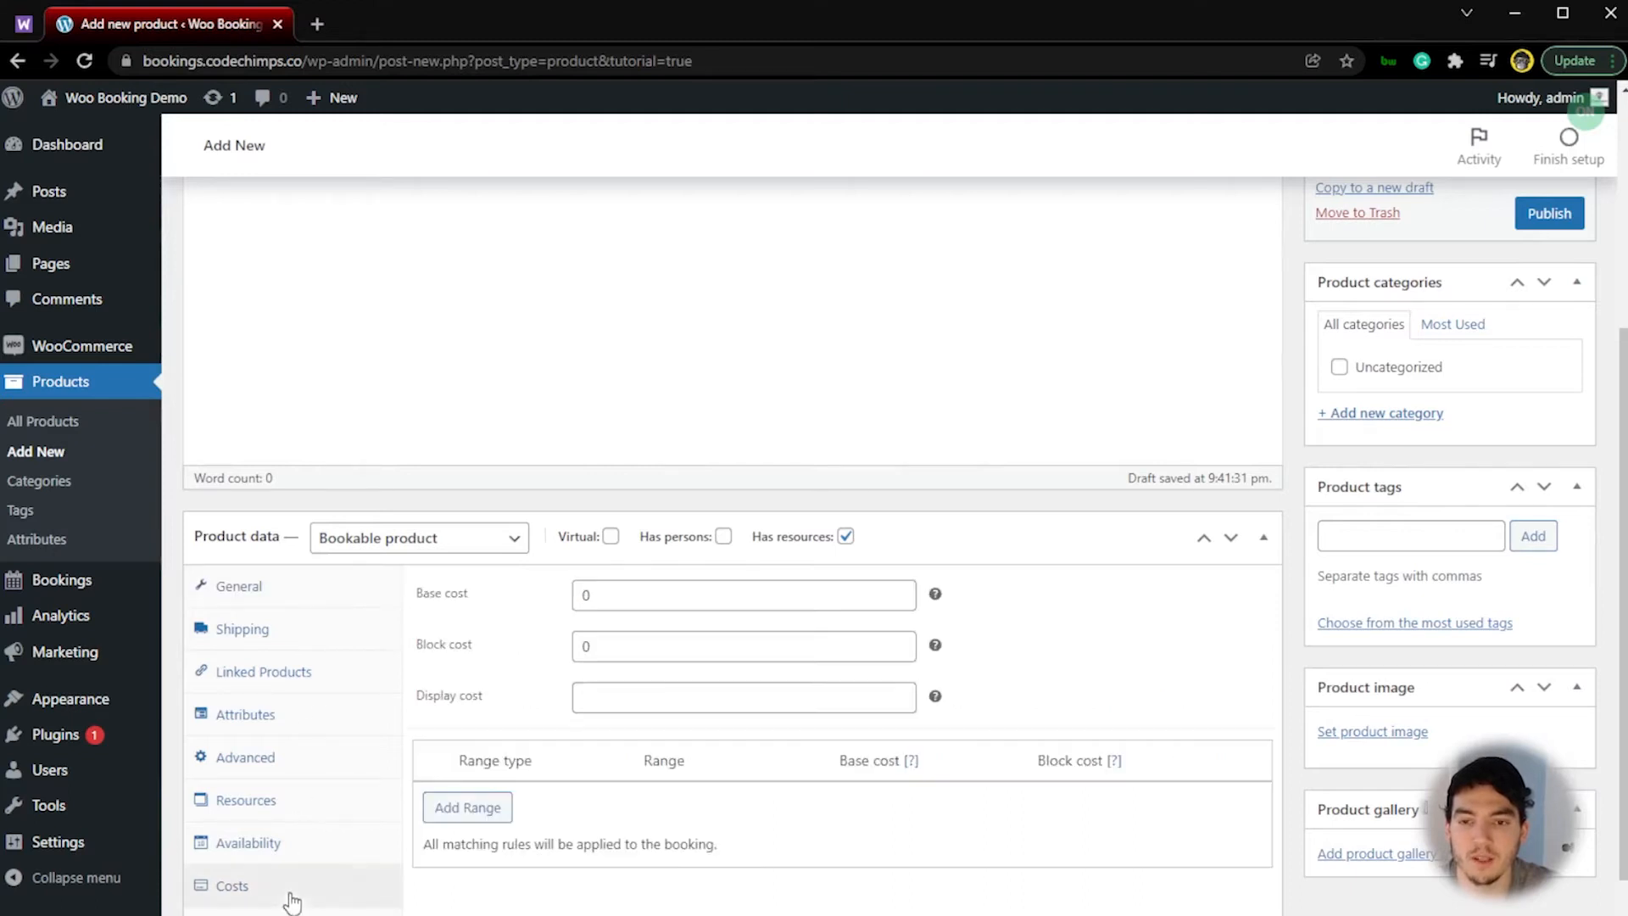
left_click(645, 597)
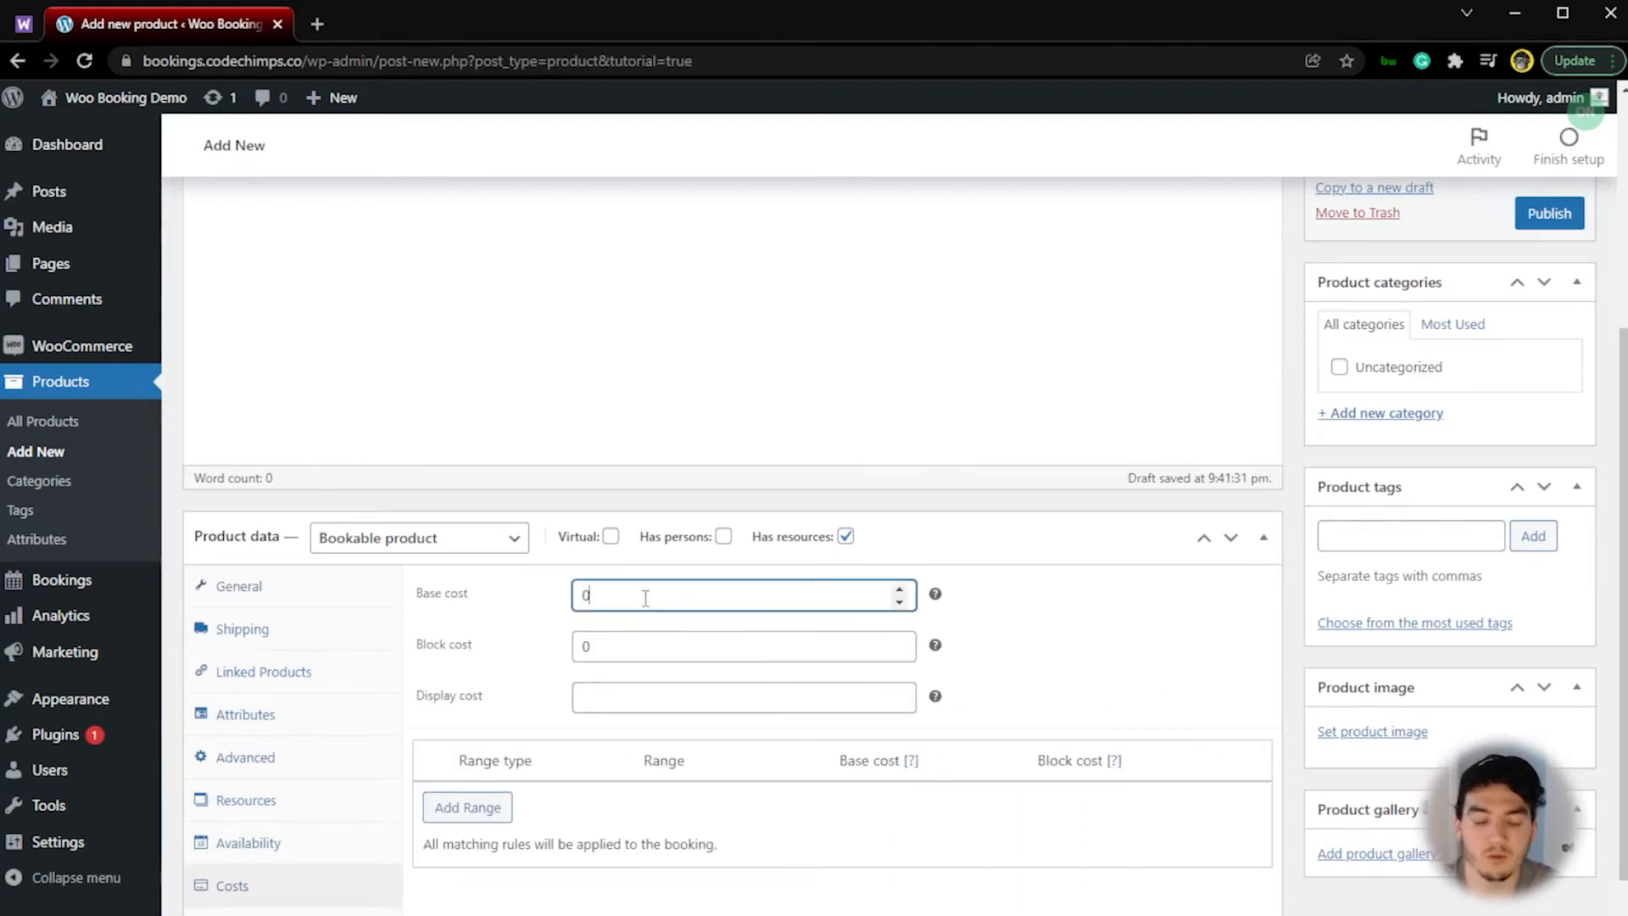
type("150")
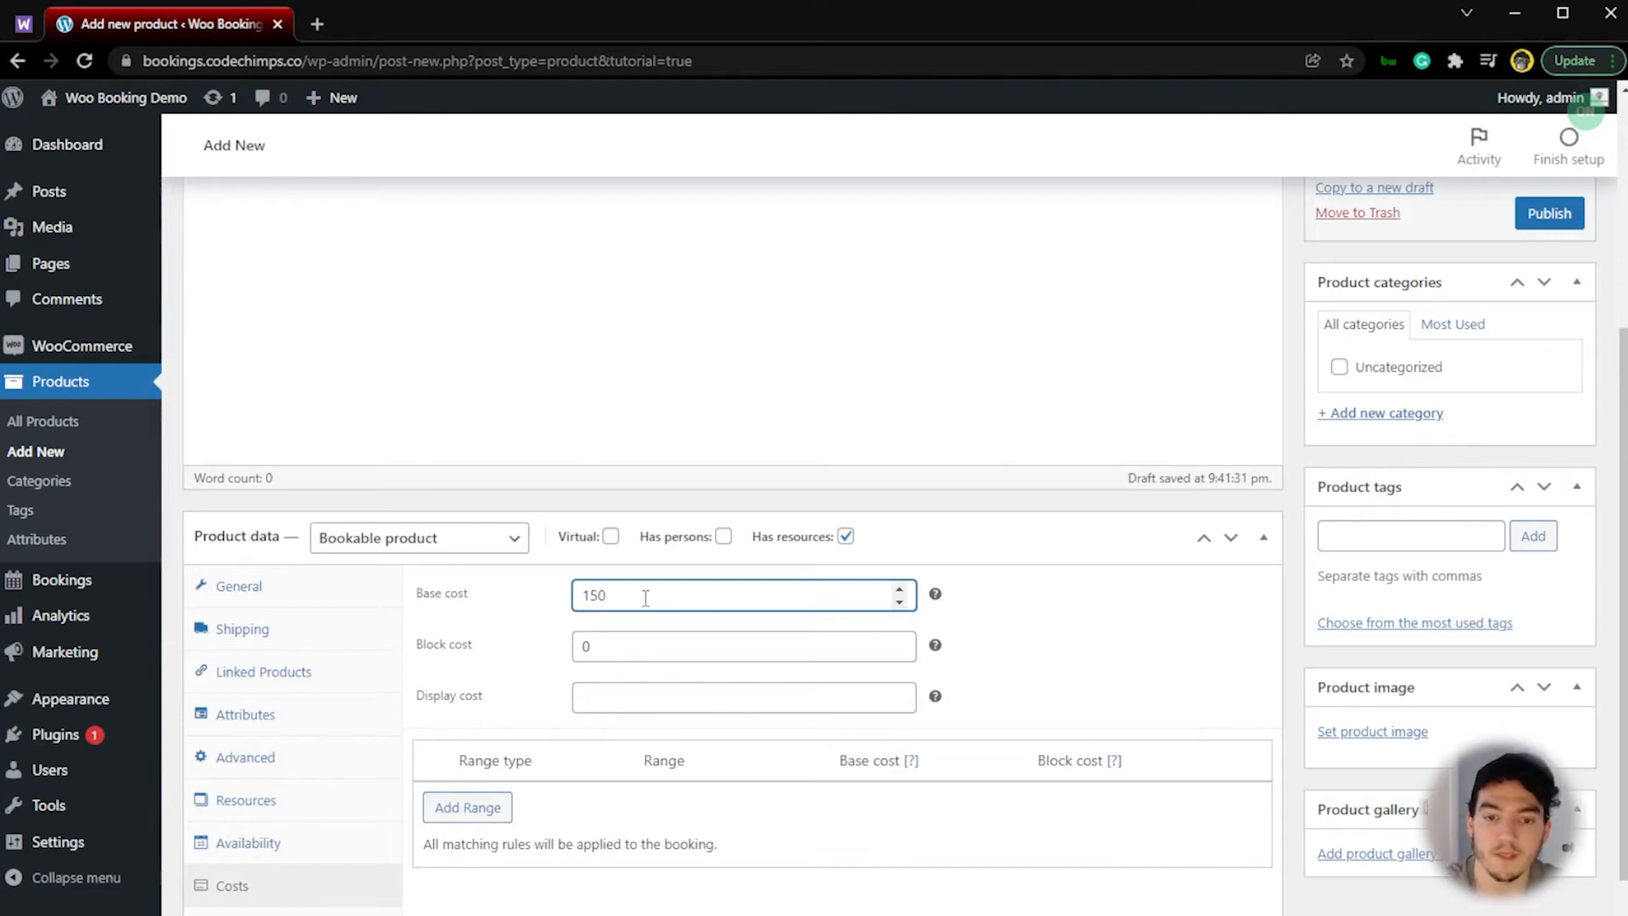
Step: Make all dates not-available by default in the product's availability settings
left_click(256, 846)
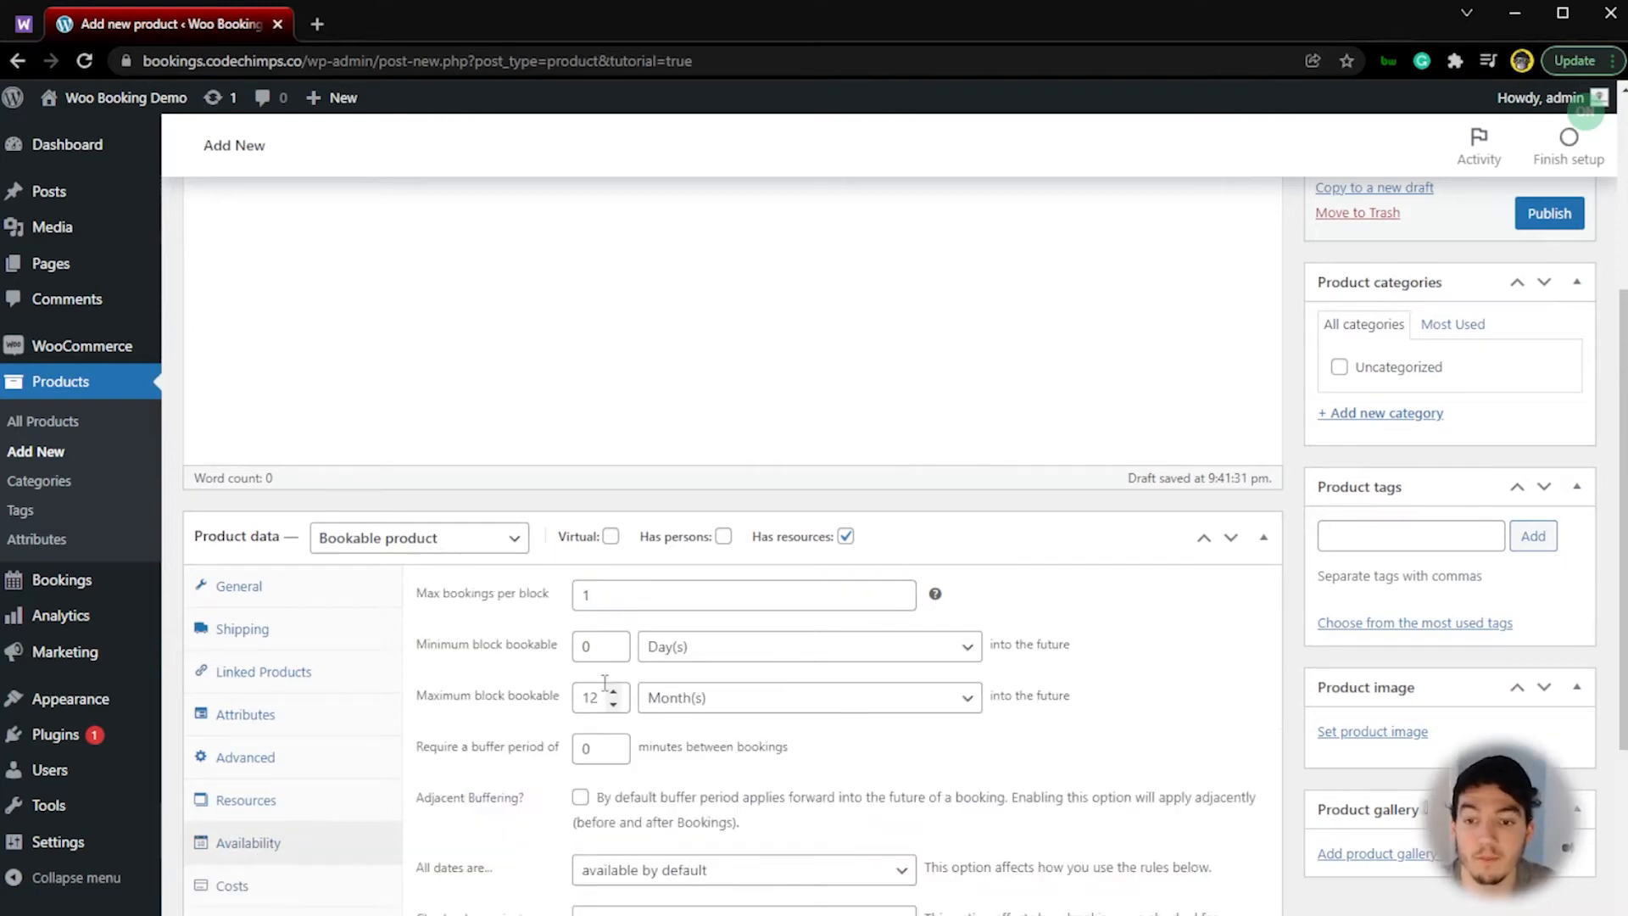
scroll(591, 702, "down", 3)
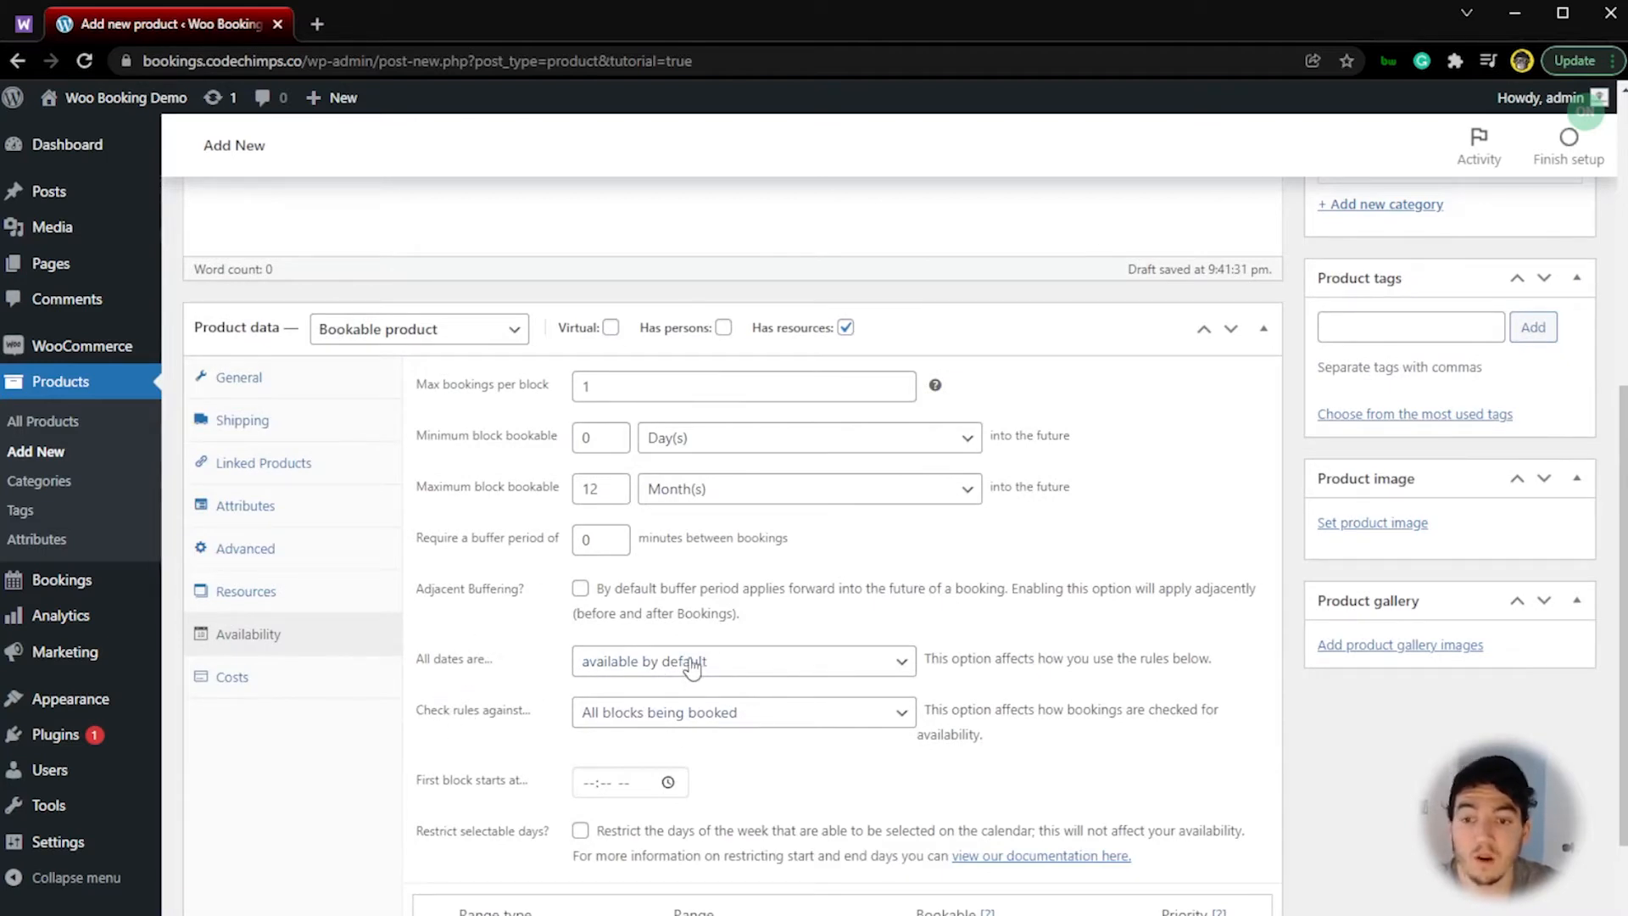
left_click(792, 667)
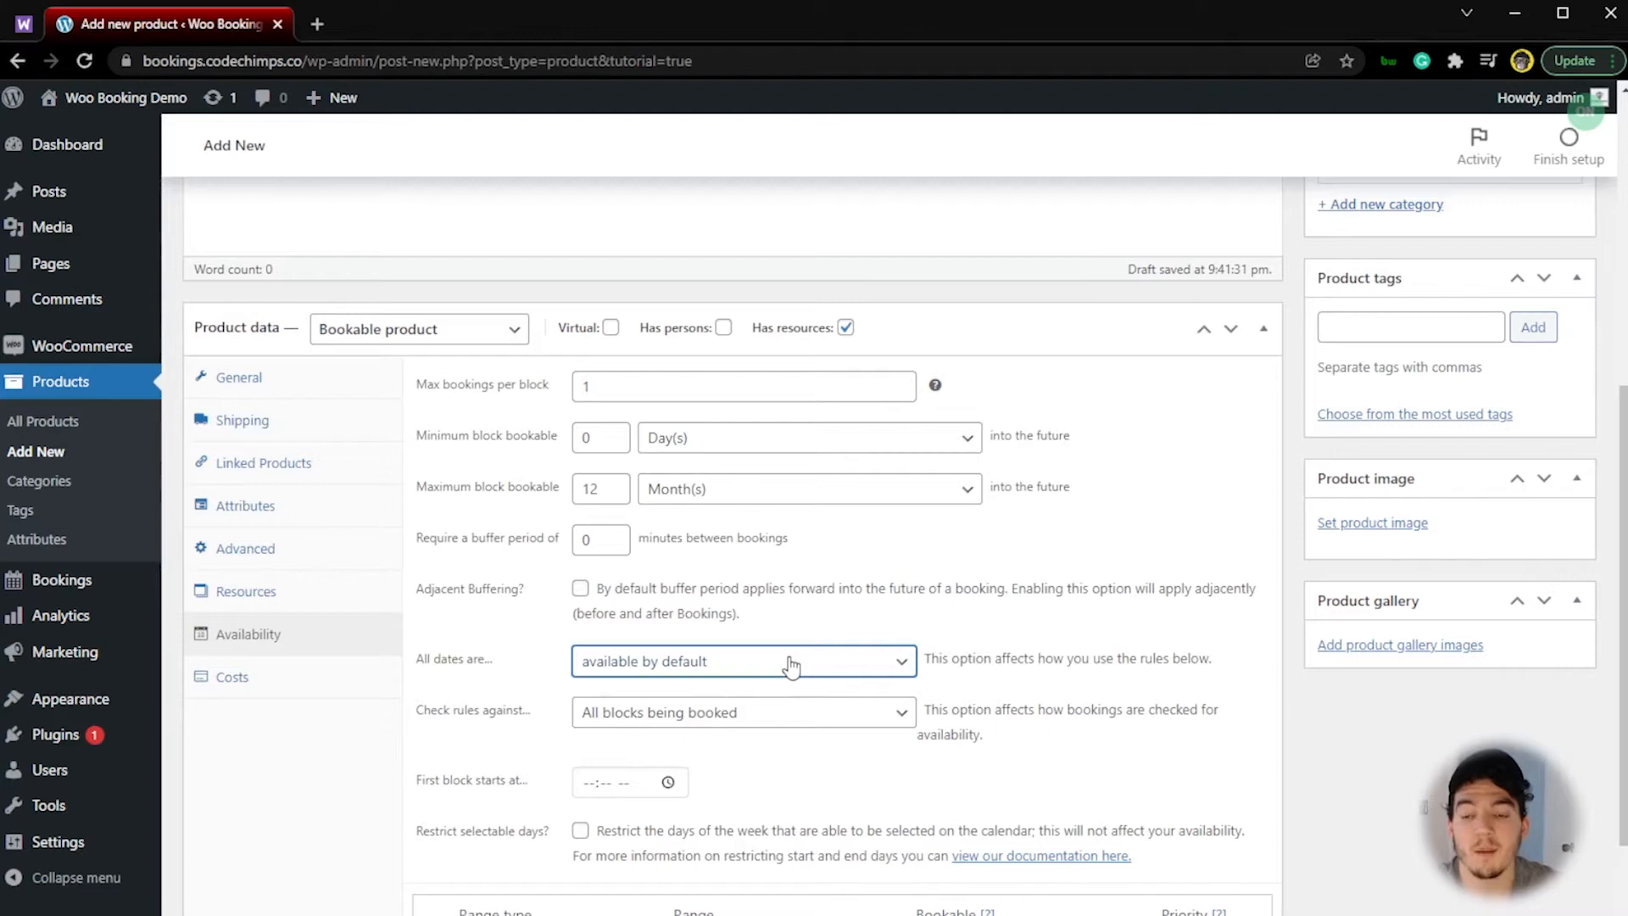
left_click(723, 710)
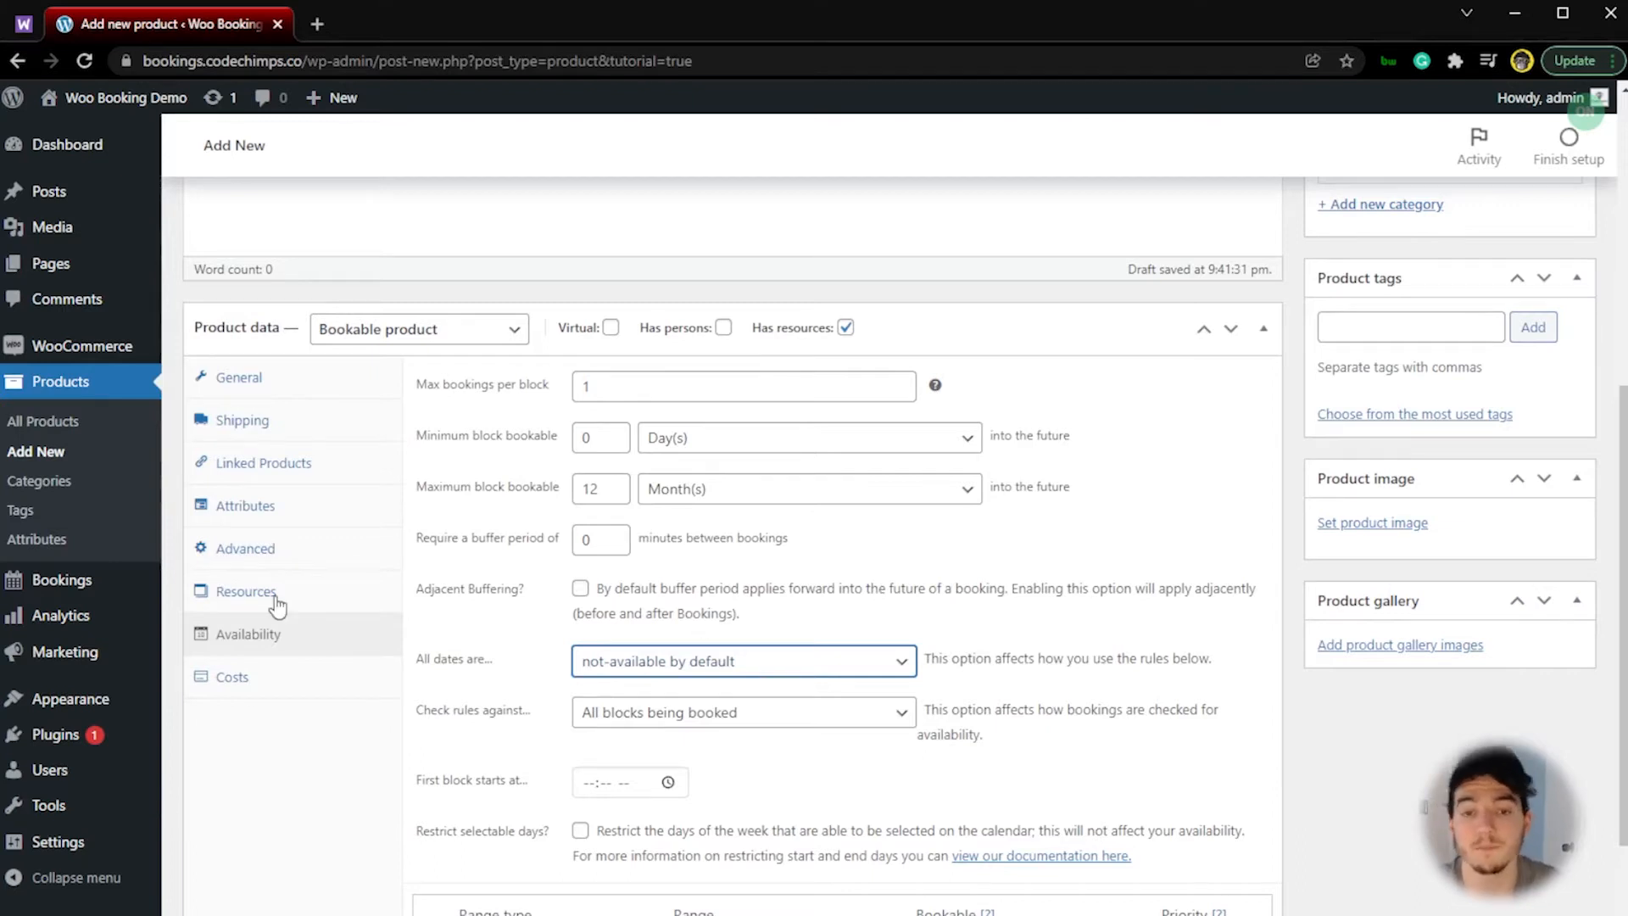
Step: Set the label of the product's bookable resources to Location
left_click(246, 593)
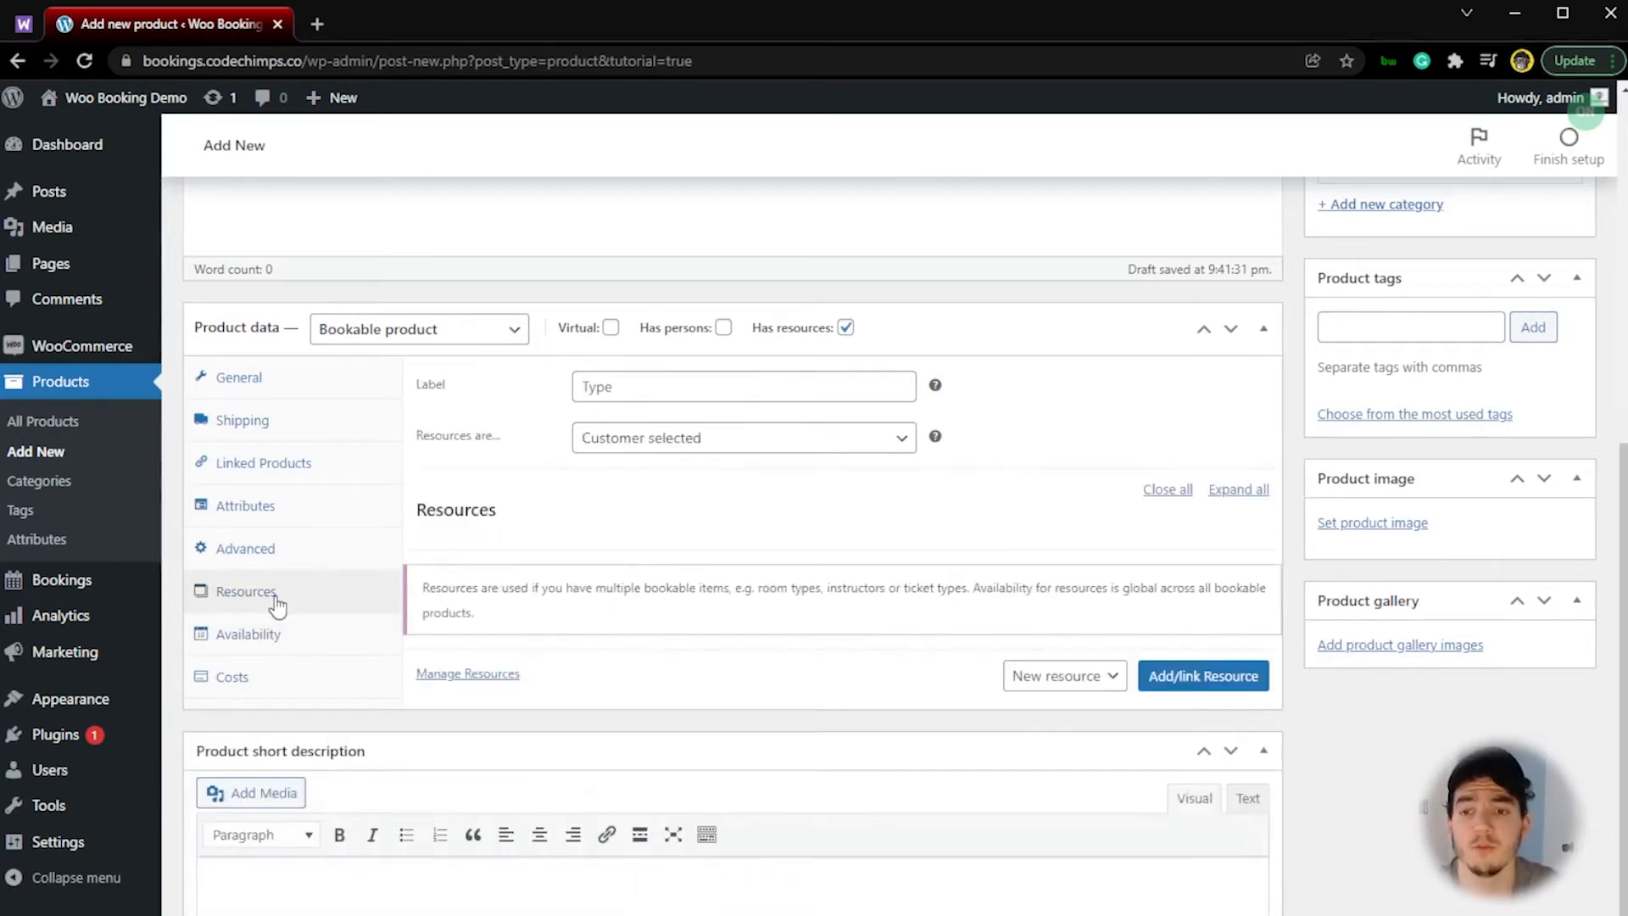
left_click(672, 384)
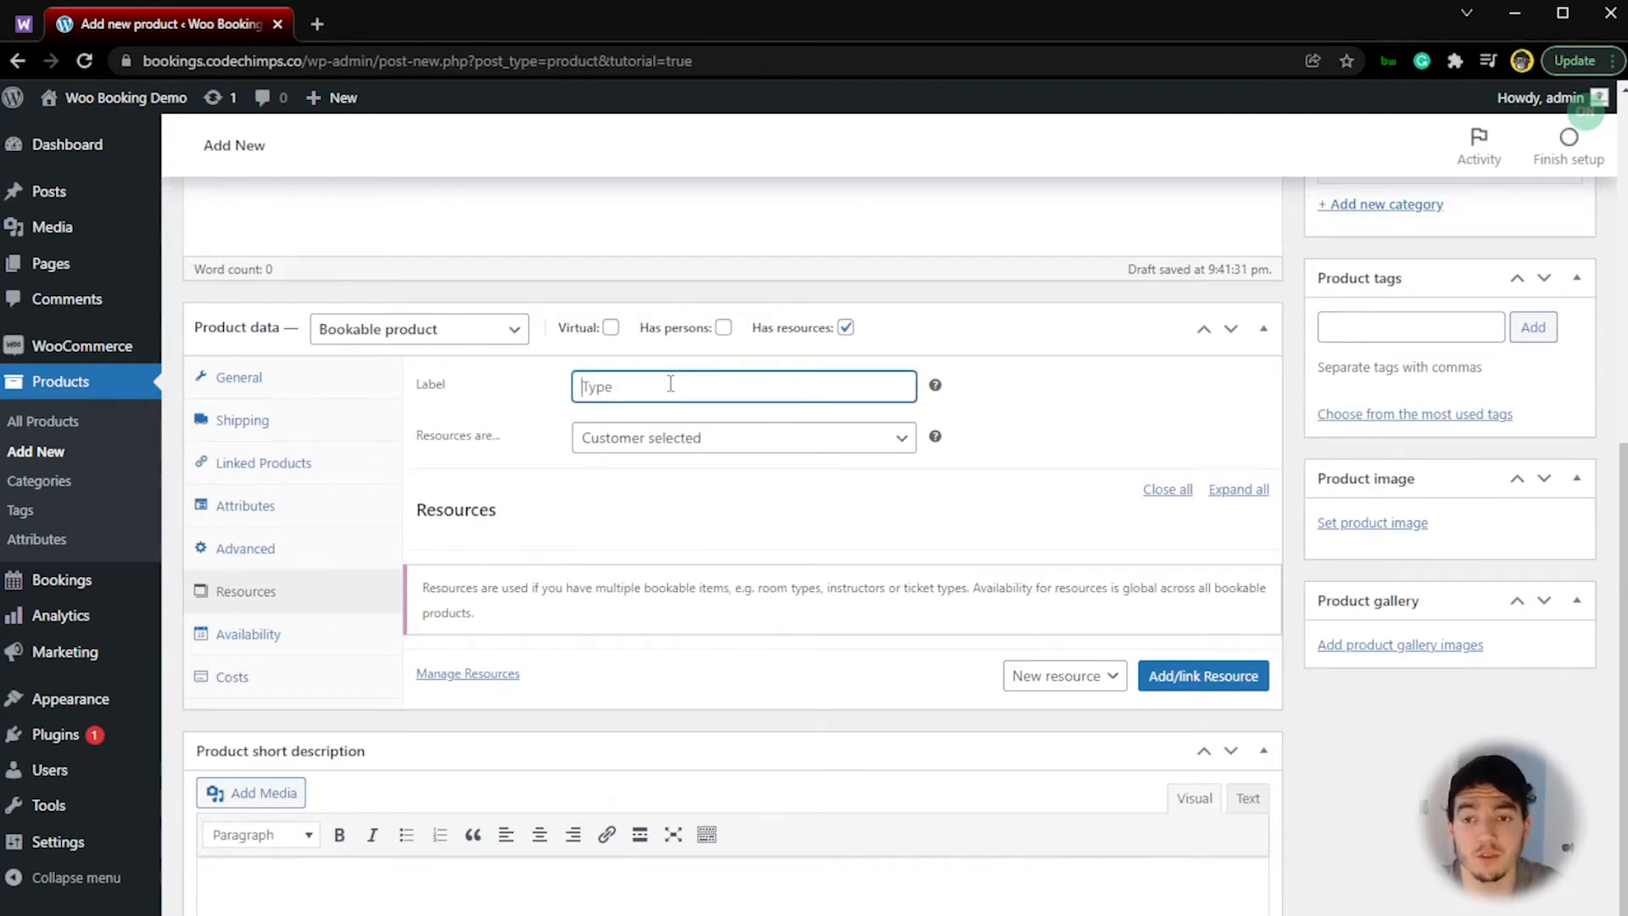
left_click(670, 435)
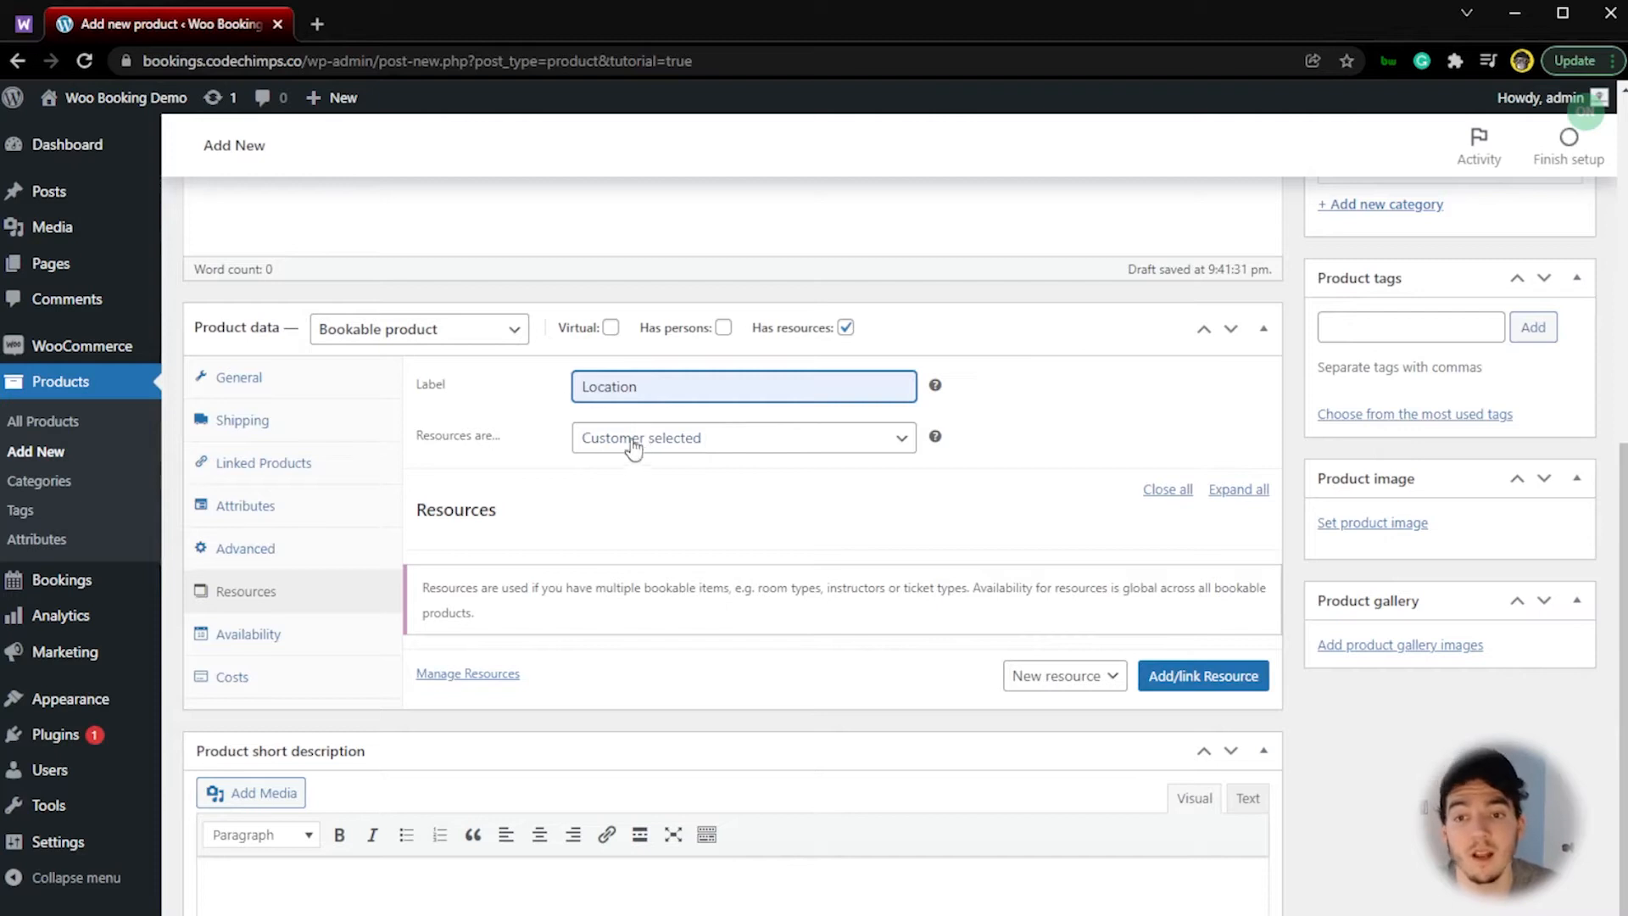
Step: Try automatic assignment for the resources and return to customer selected
left_click(690, 439)
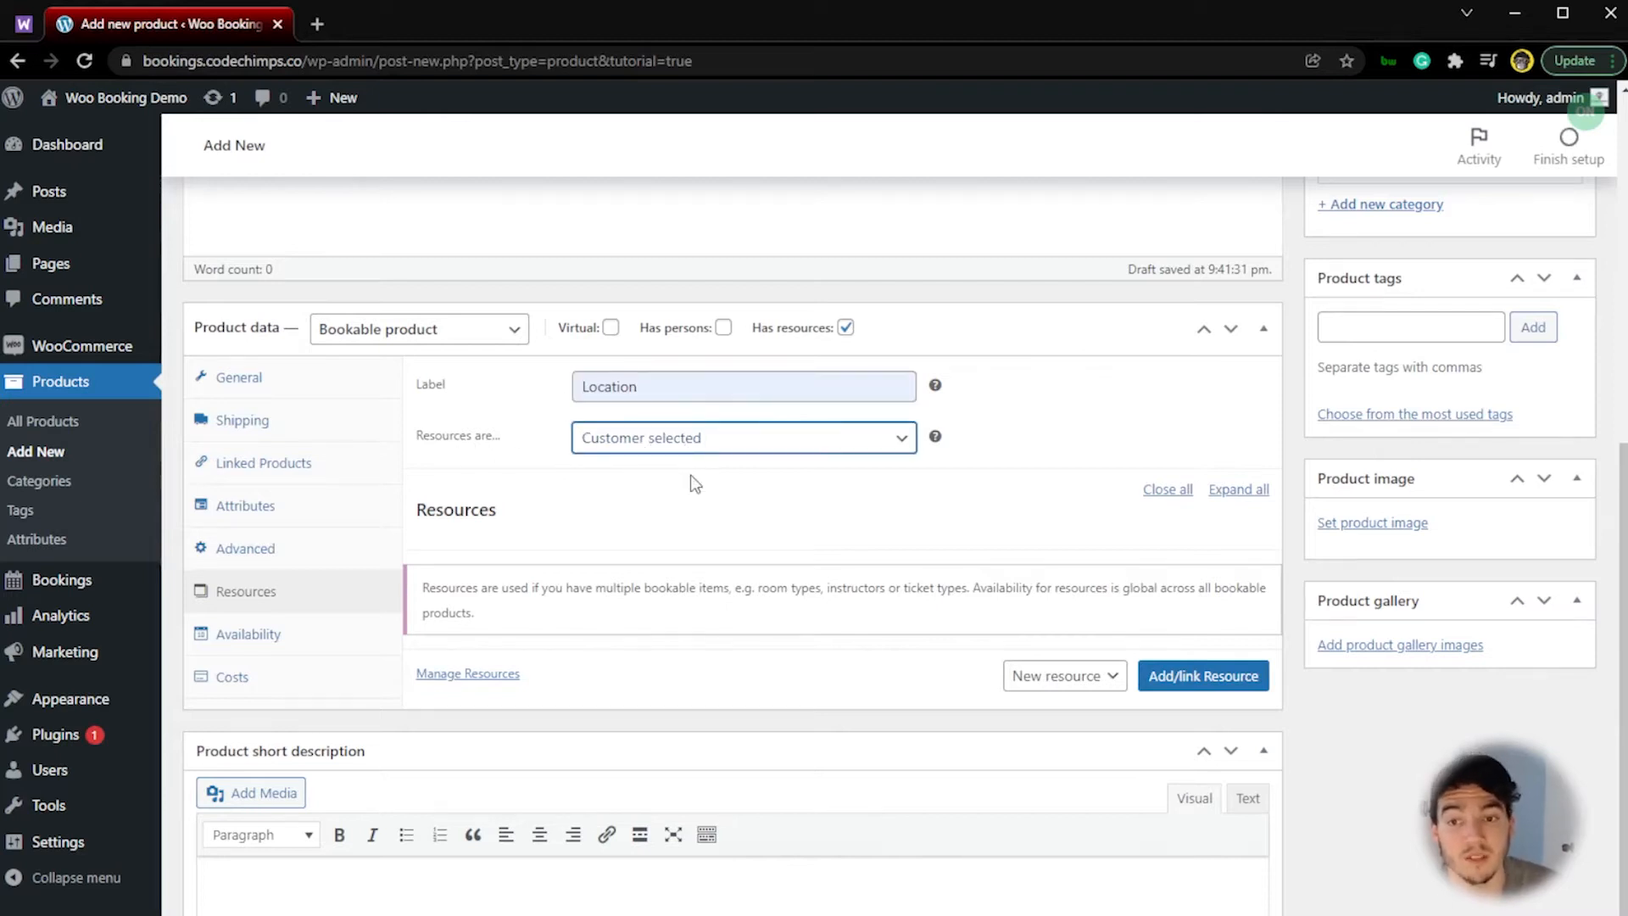
key("Down")
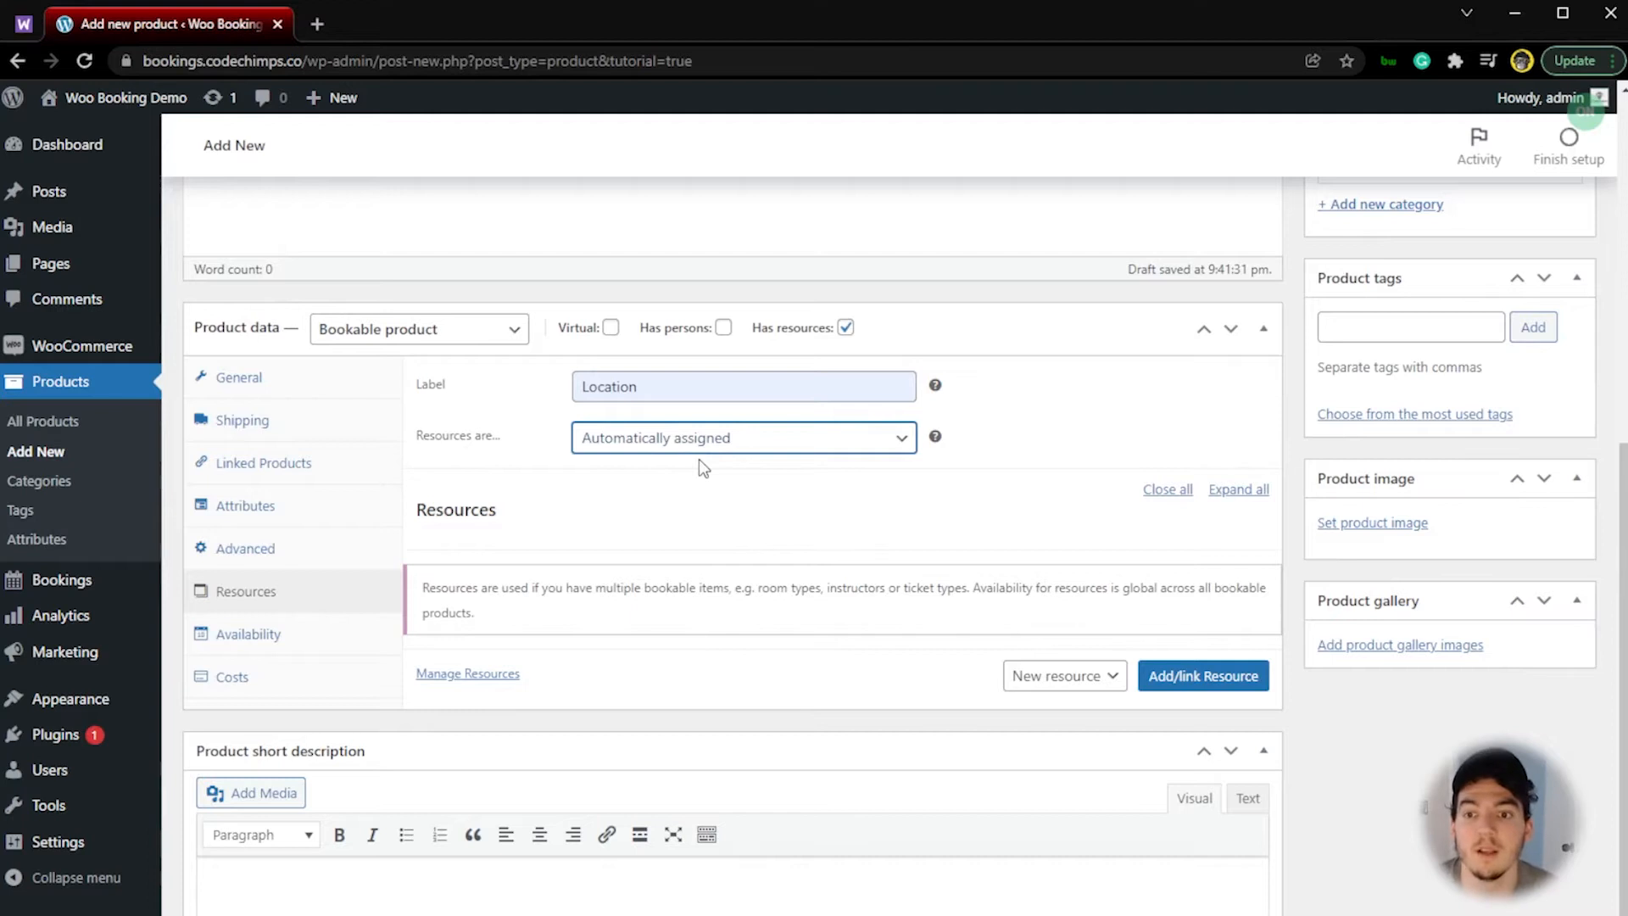
left_click(725, 477)
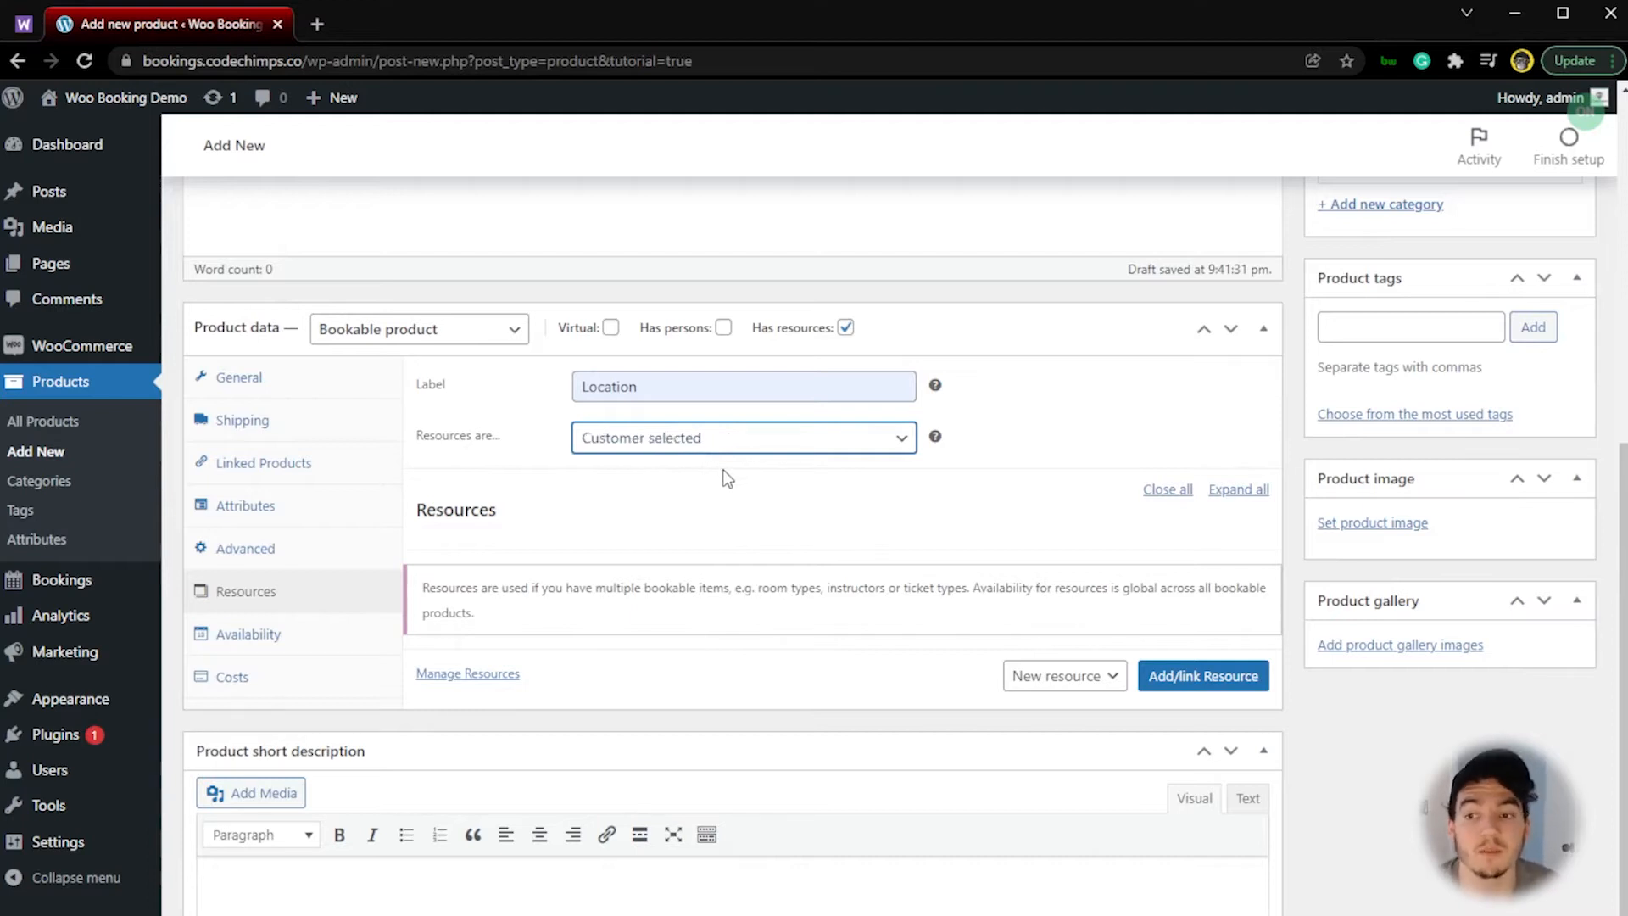
left_click(1064, 678)
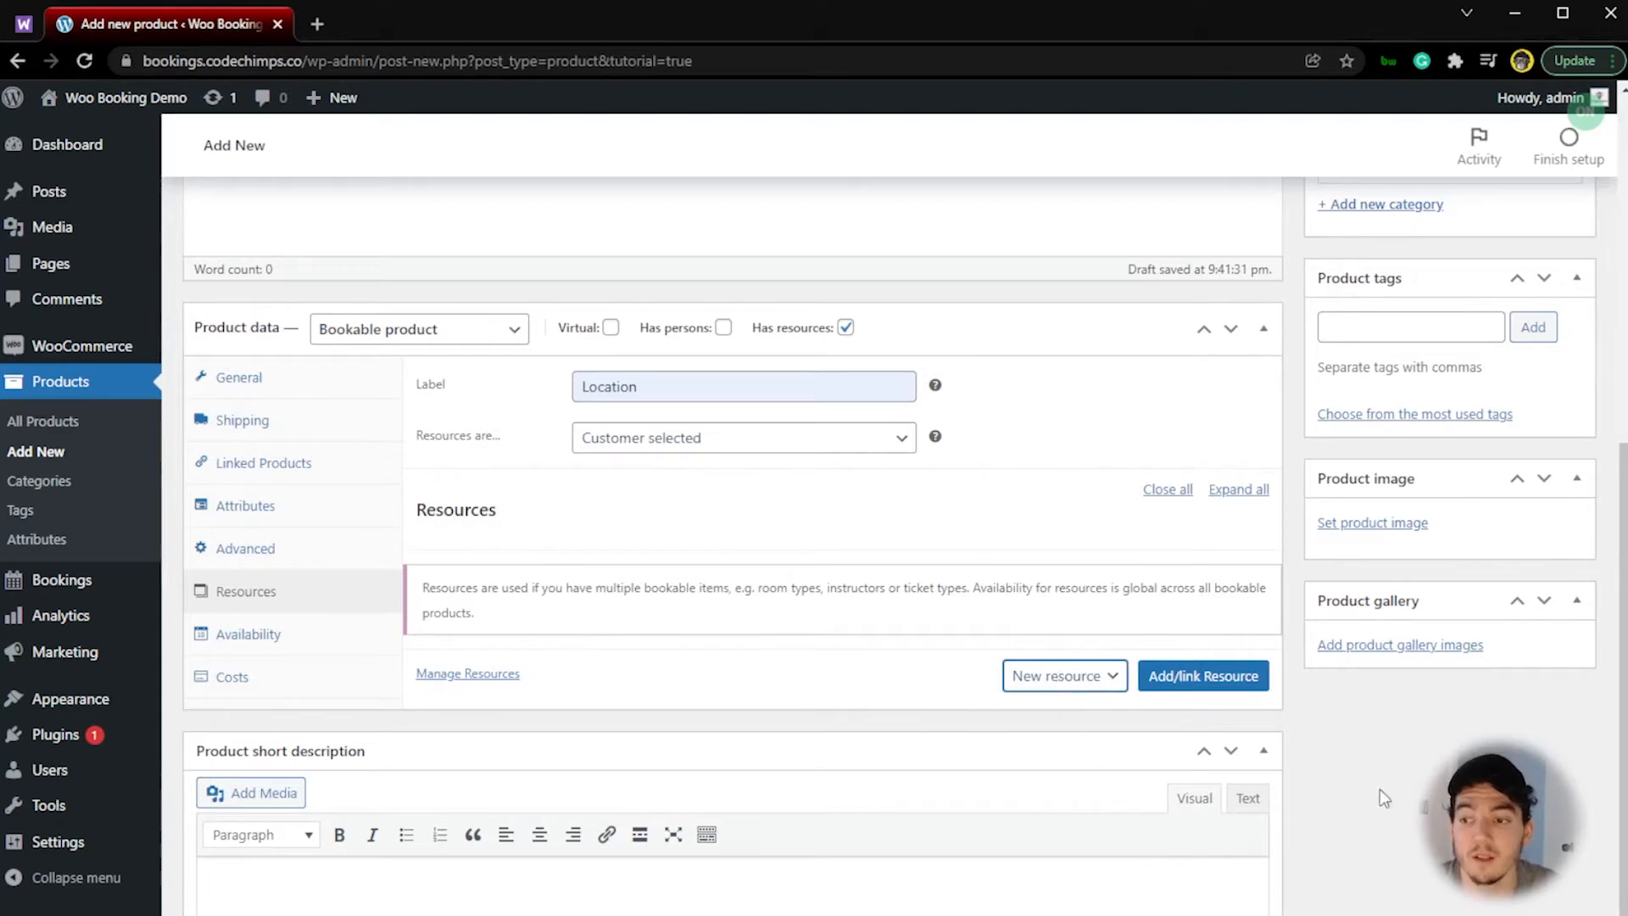
Step: Set the product image to Photoshoot-Instagram-Post.png from the existing media and publish the product
scroll(1357, 780, "up", 2)
left_click(1395, 734)
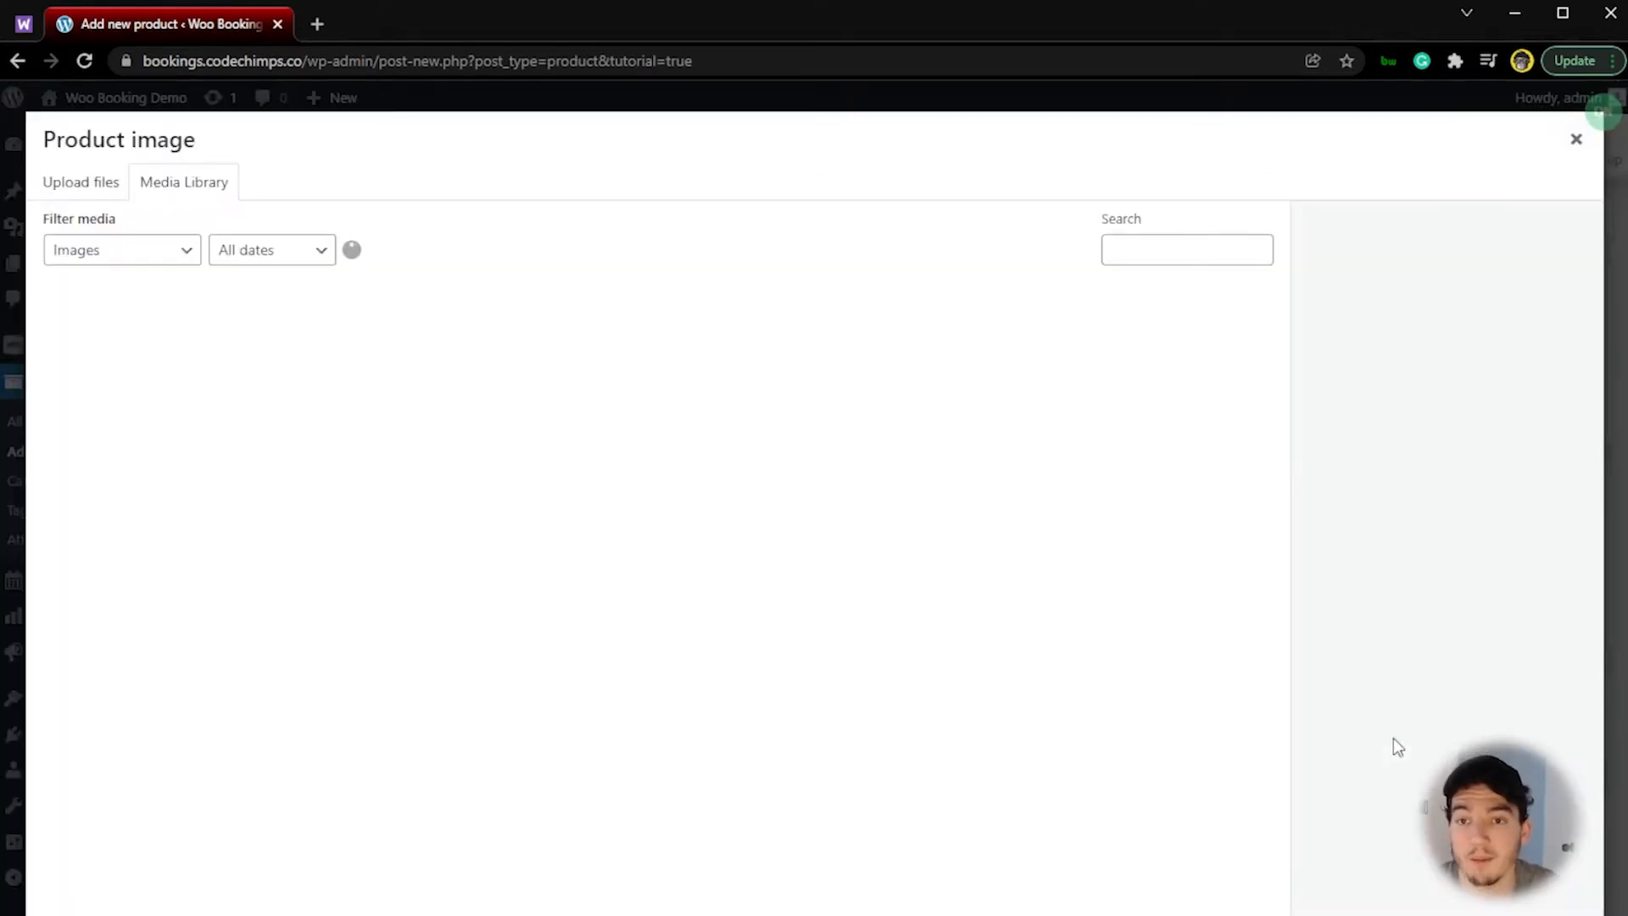
left_click(259, 369)
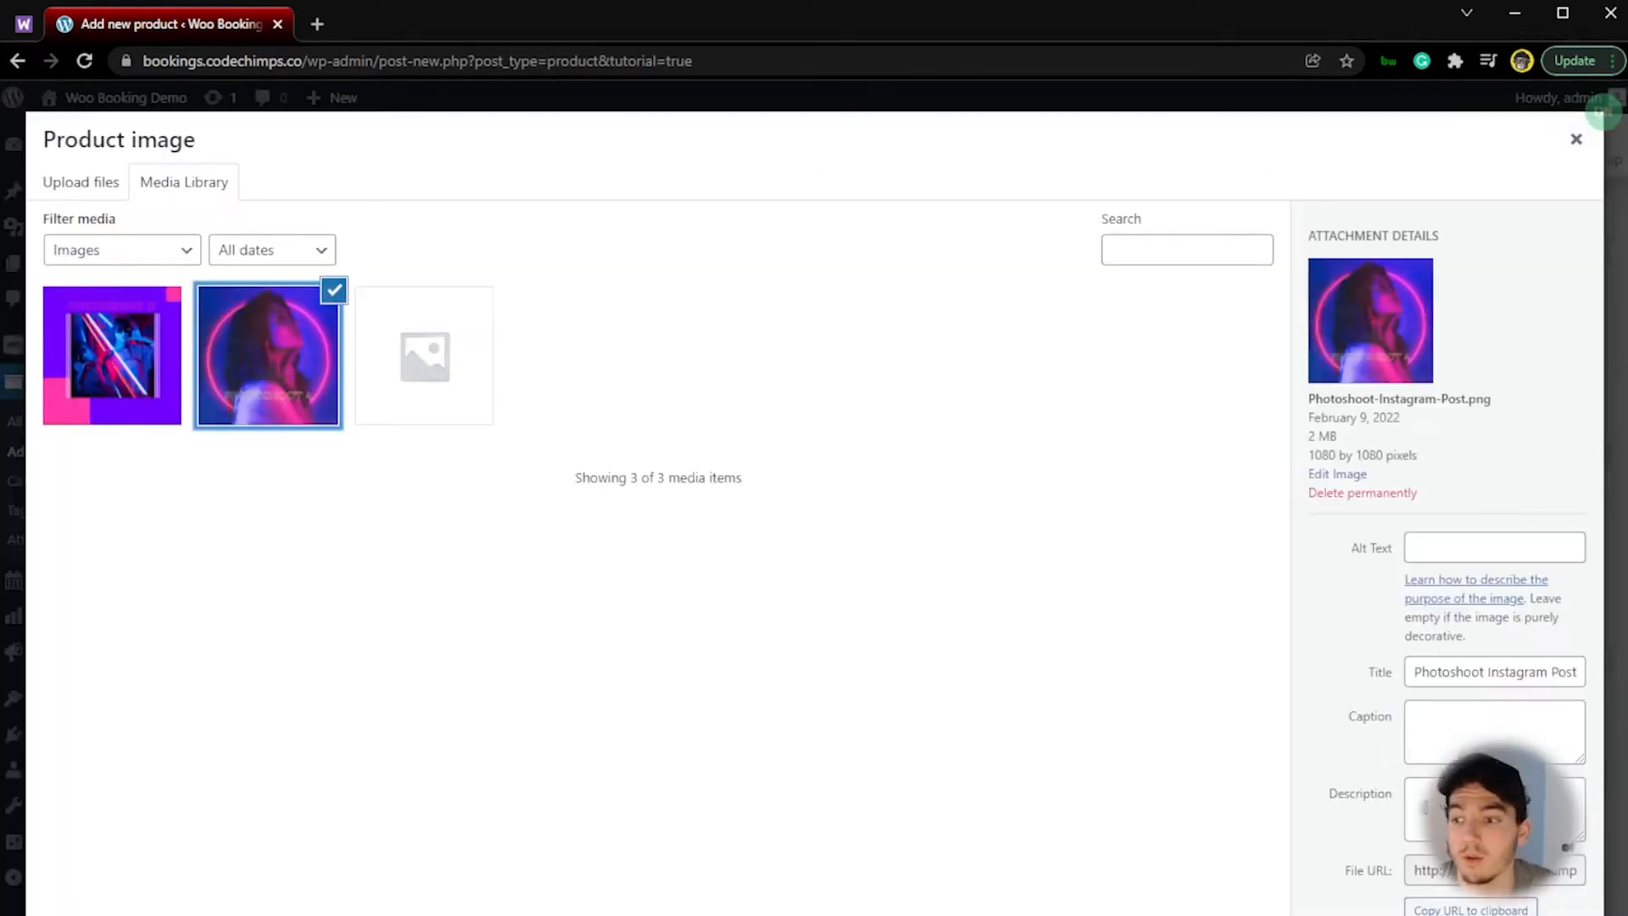
left_click(1522, 890)
scroll(1508, 649, "up", 4)
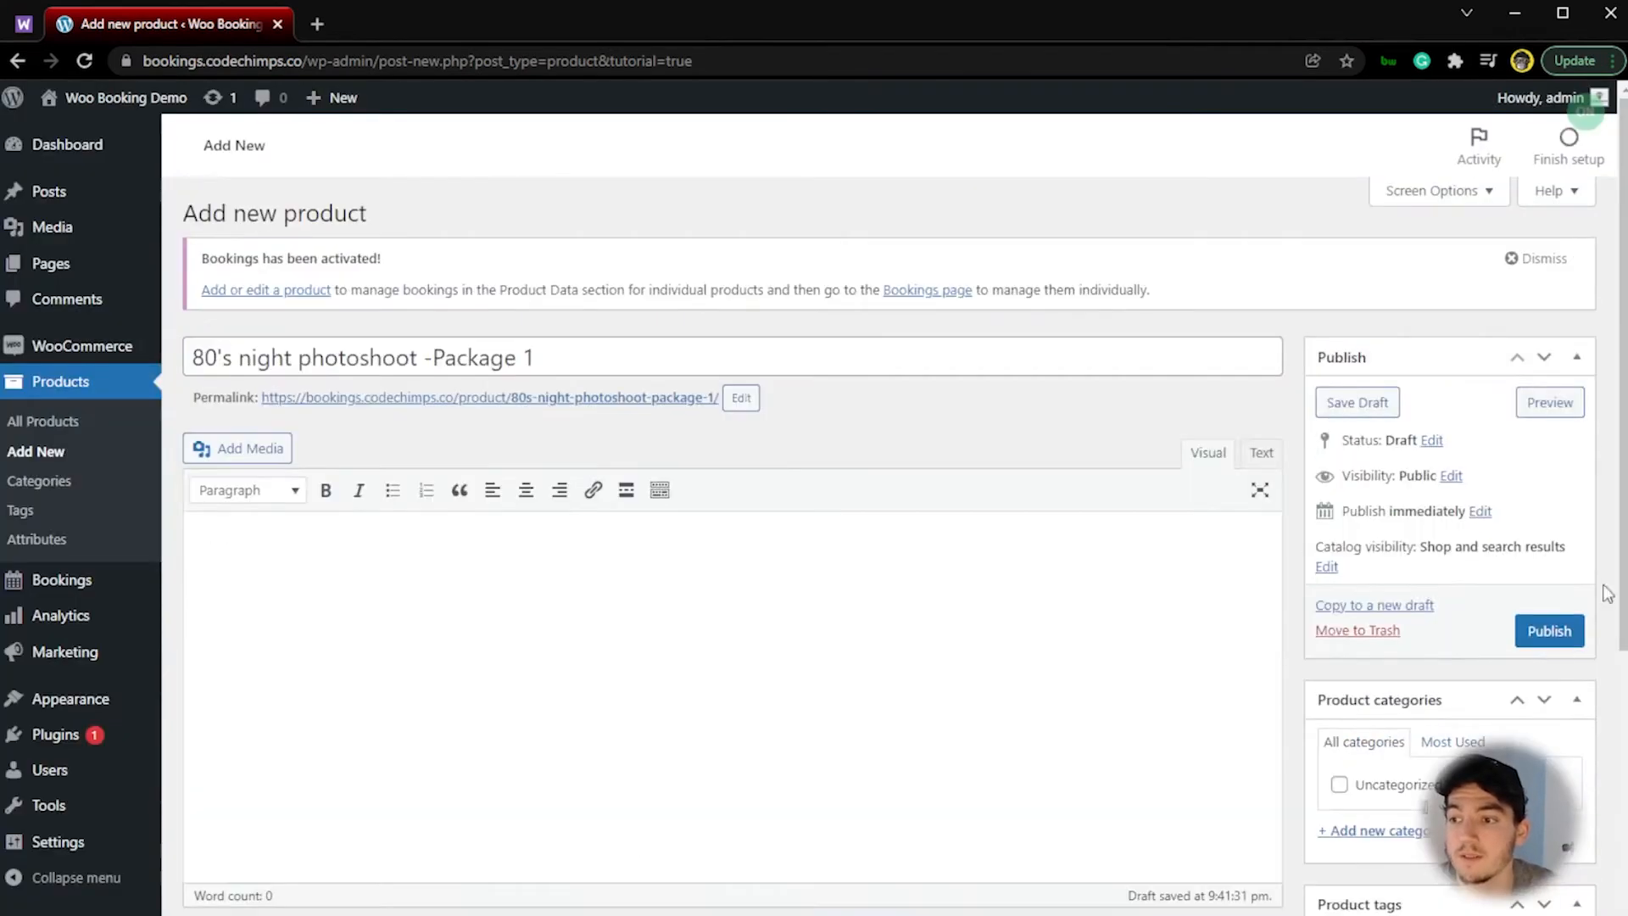
left_click(1539, 634)
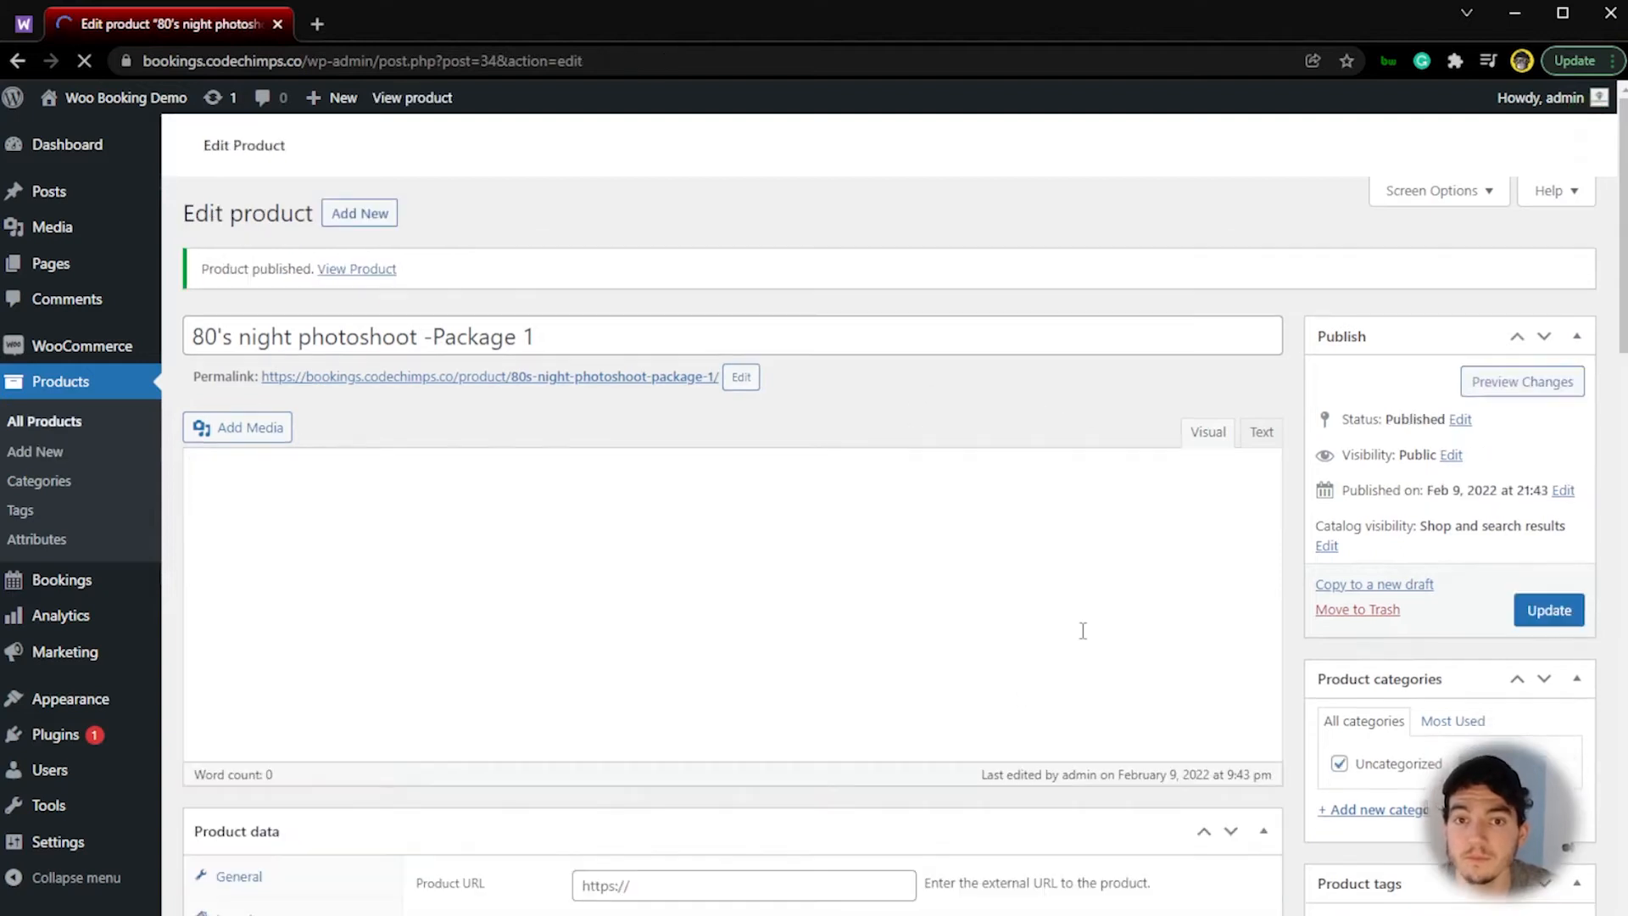
Step: Start a new bookable resource from the list of booking resources
scroll(673, 546, "down", 1)
scroll(670, 543, "down", 1)
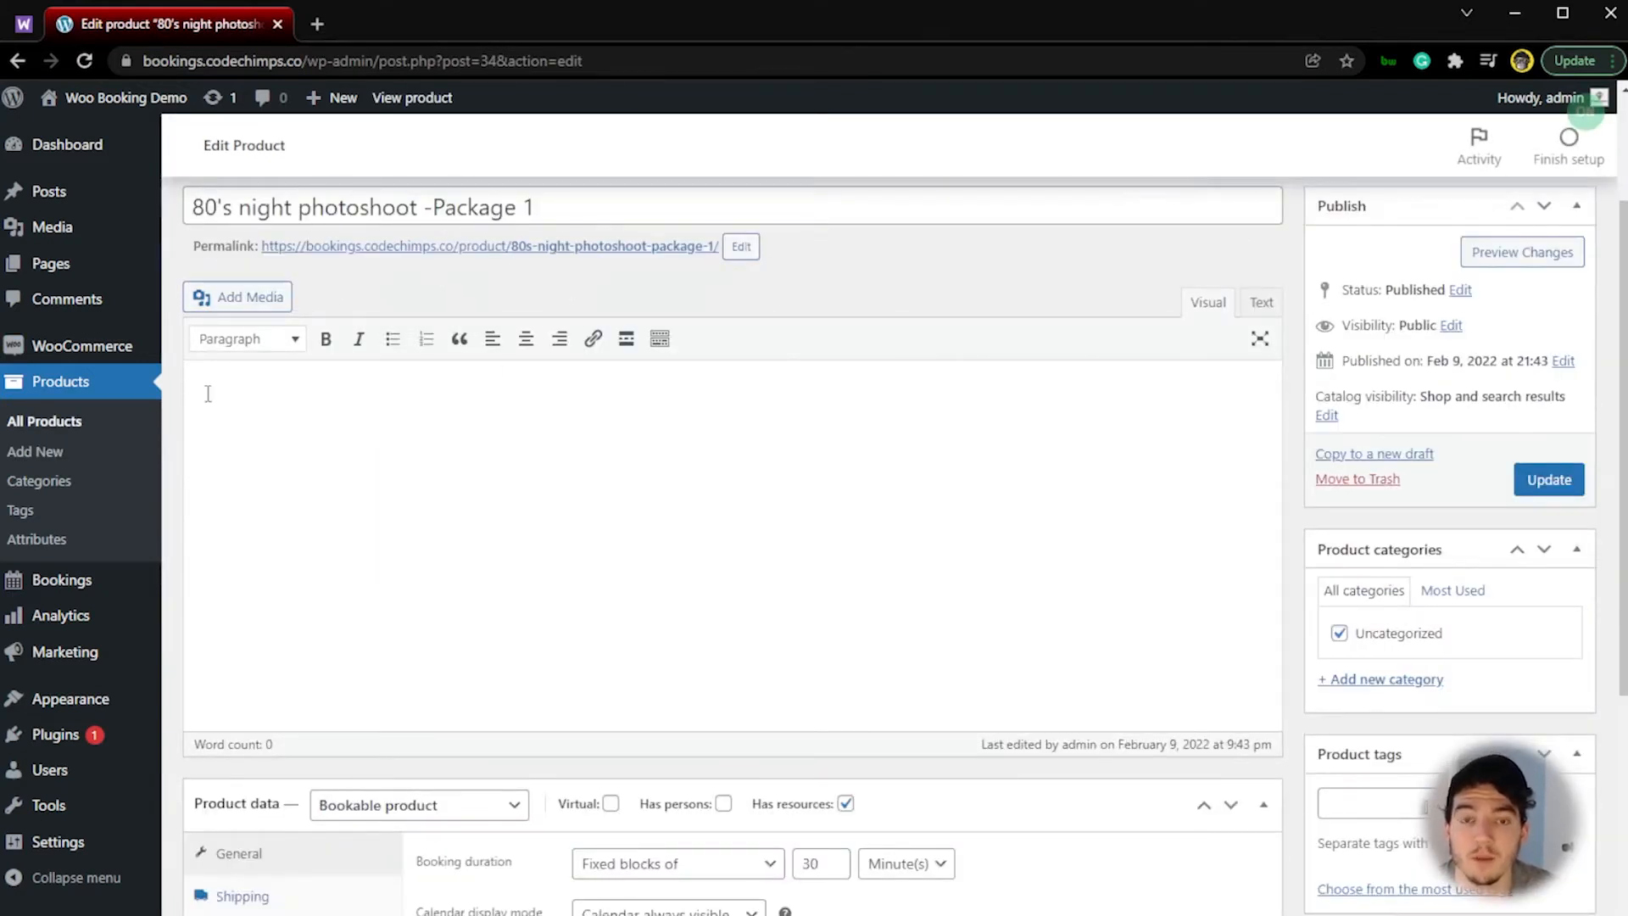
mouse_move(113, 579)
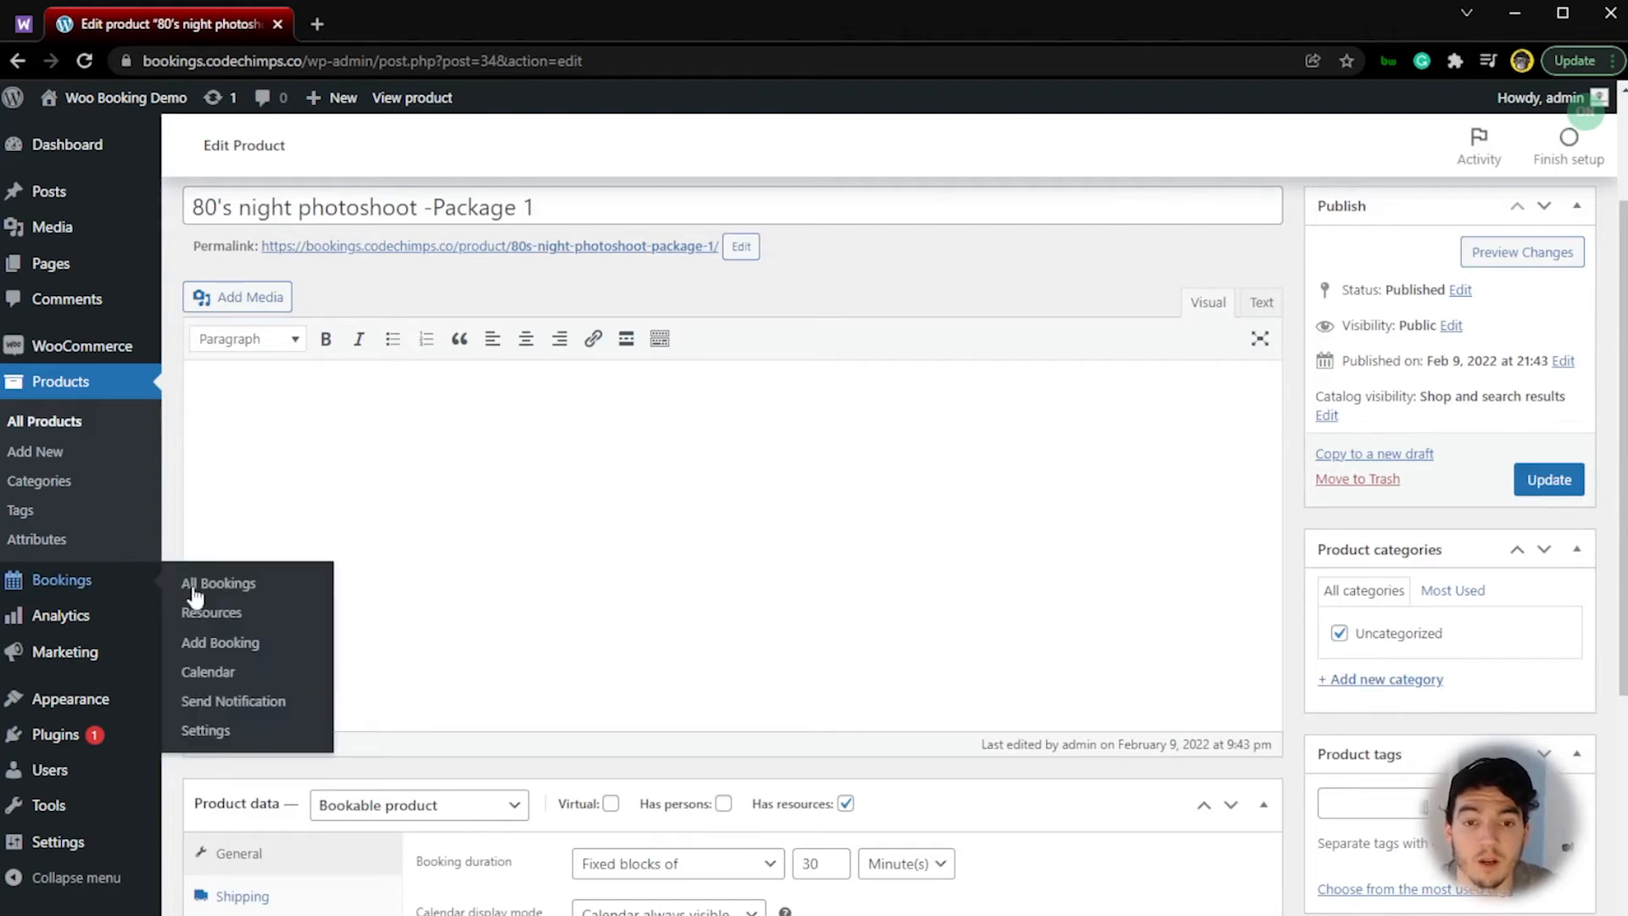
left_click(218, 623)
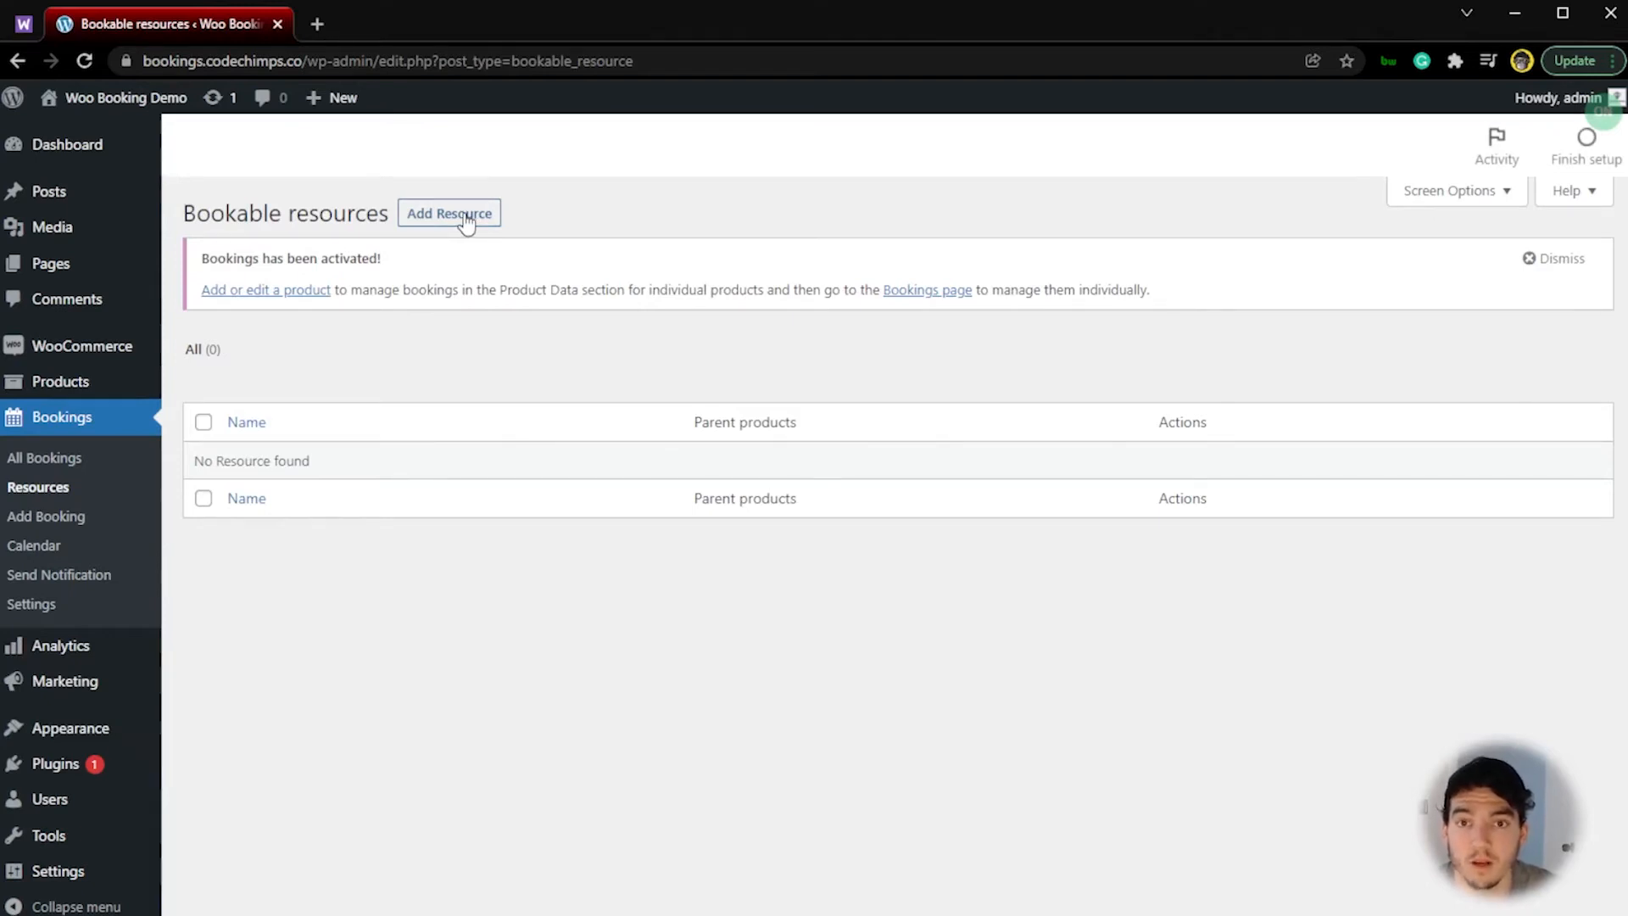
left_click(465, 222)
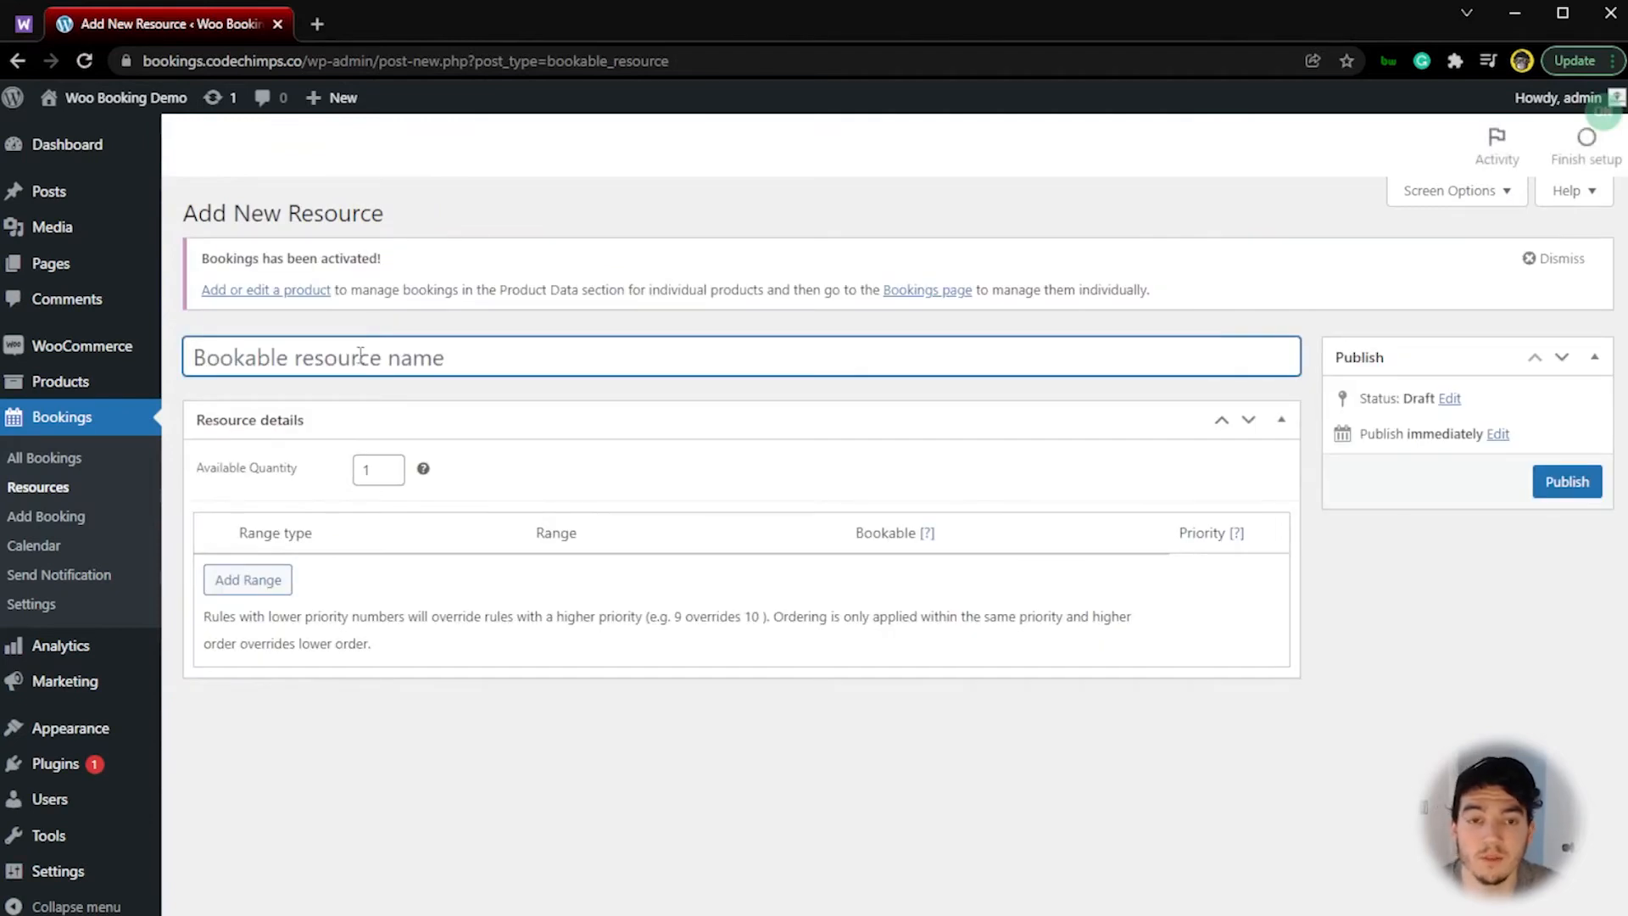
Step: Name the resource "80's night photoshoot - Tampa, FL", copying the first part from the existing product's title
mouse_move(59, 382)
middle_click(254, 386)
left_click(417, 26)
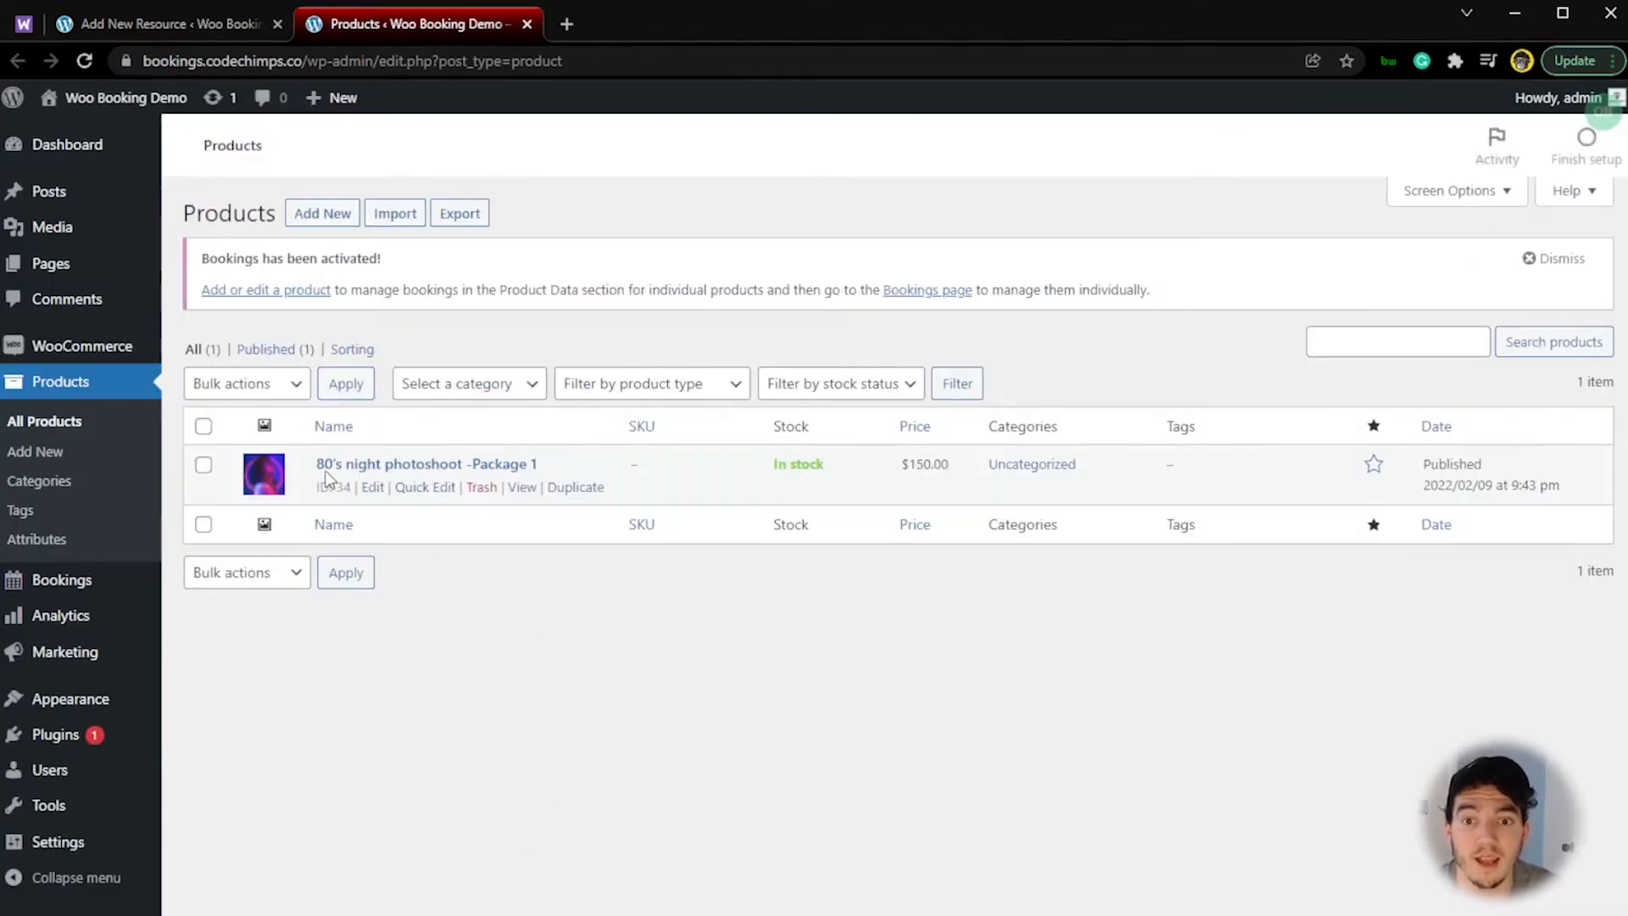
left_click_drag(318, 463, 466, 459)
key("ctrl+c")
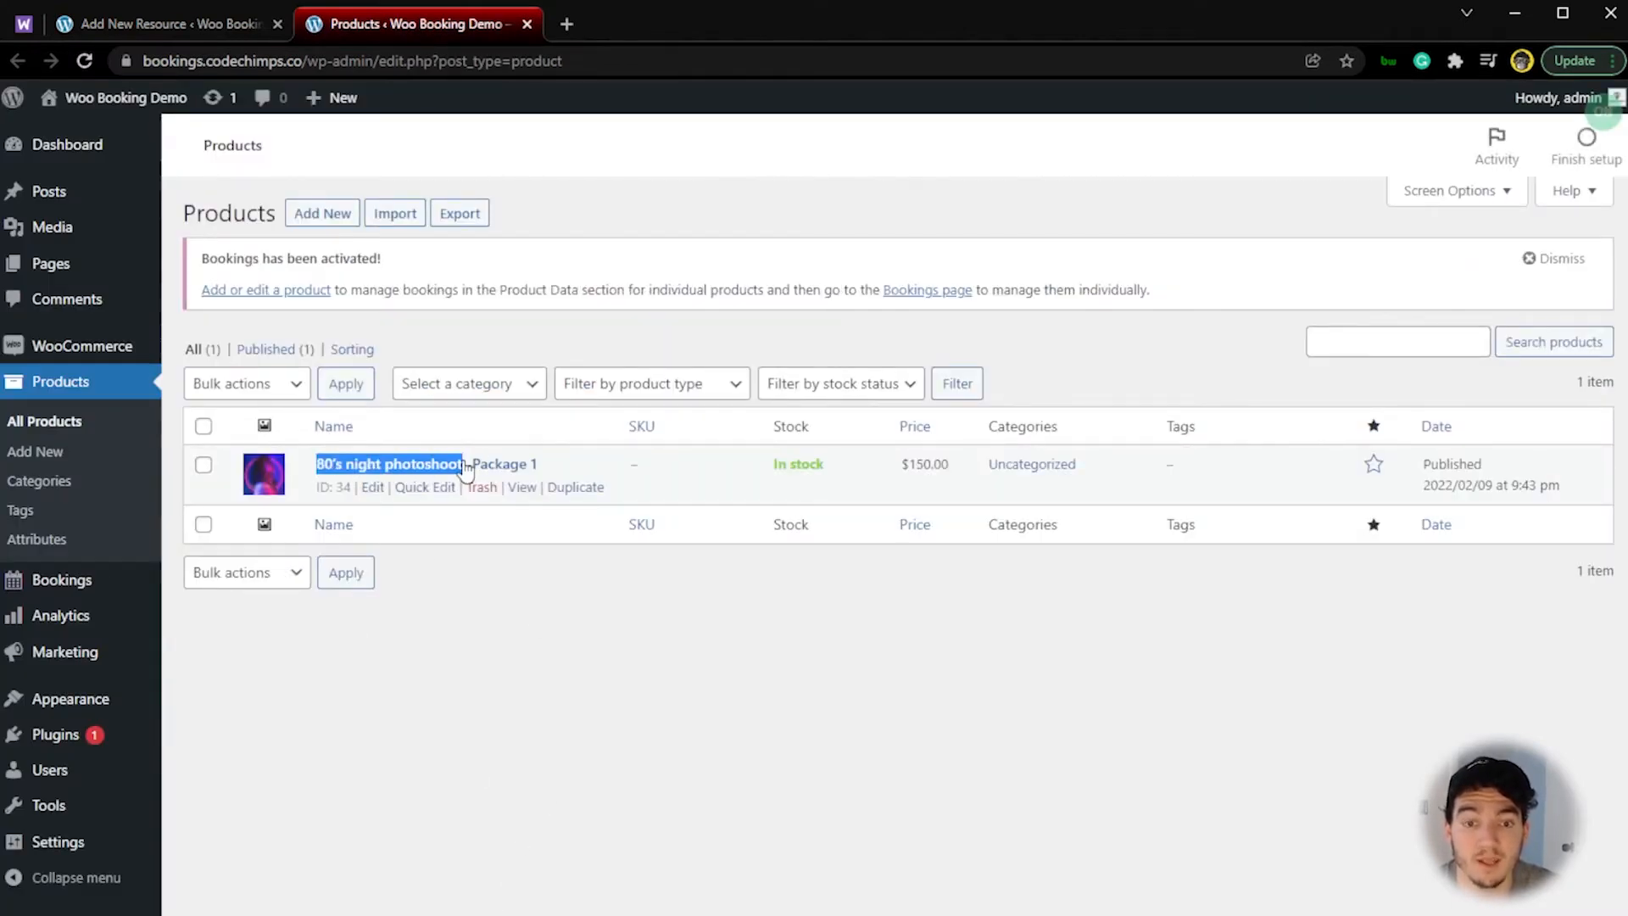
left_click(184, 14)
key("ctrl+v")
type("- Tampa")
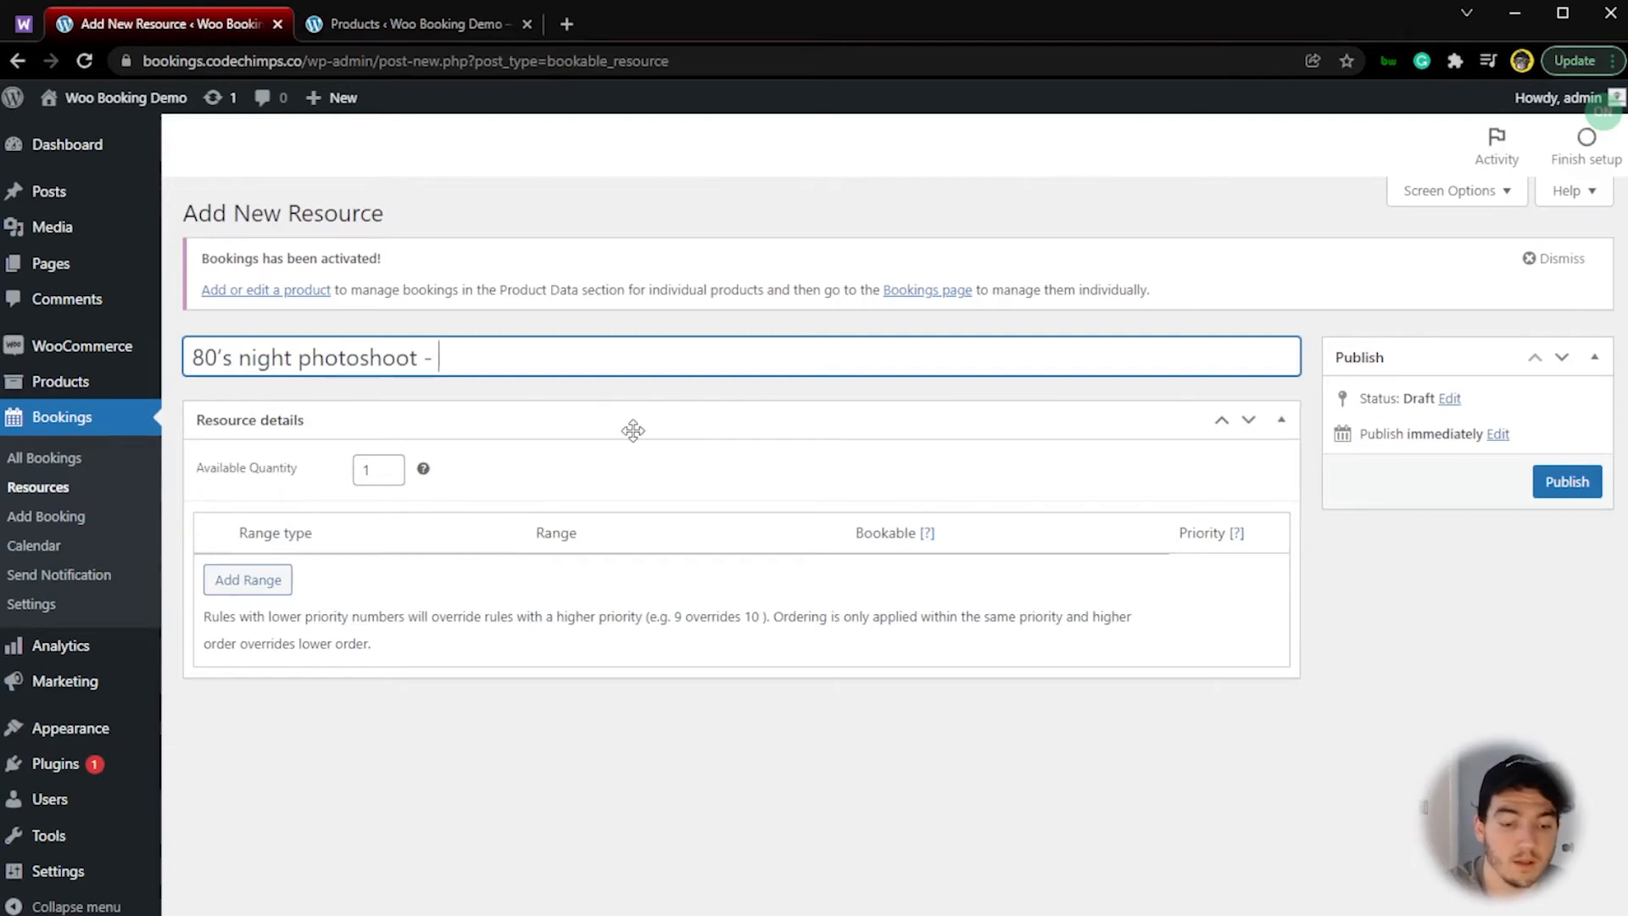
type(", FL")
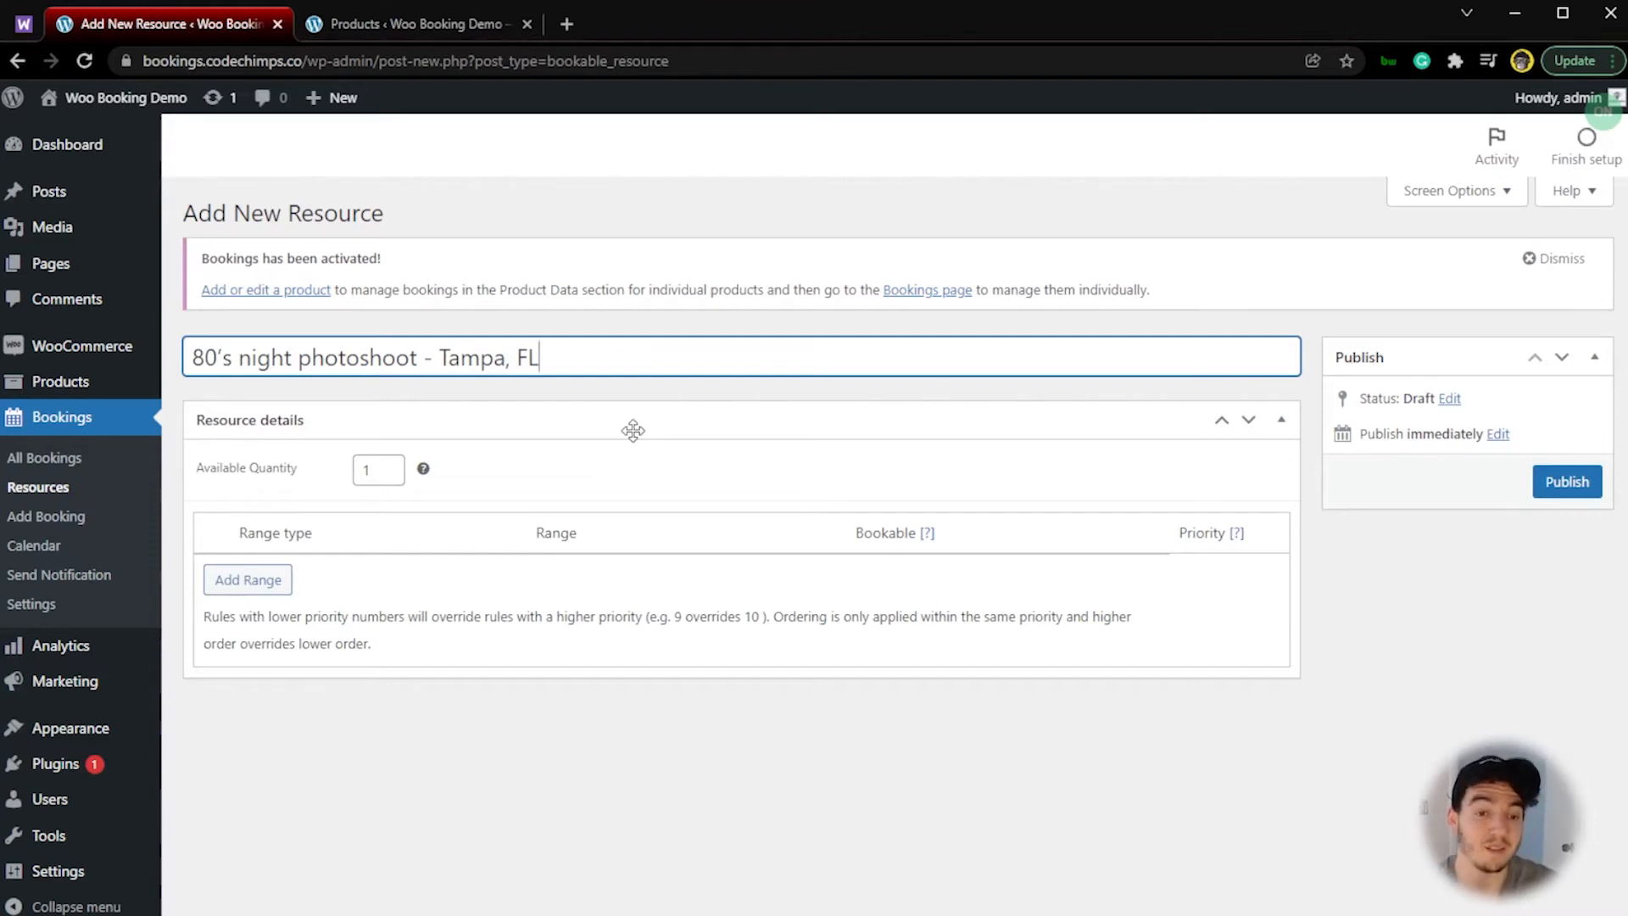
Step: Add a date range with time to the resource, running from 2022-02-11 to 2022-02-11
left_click(268, 582)
left_click(427, 581)
left_click(402, 628)
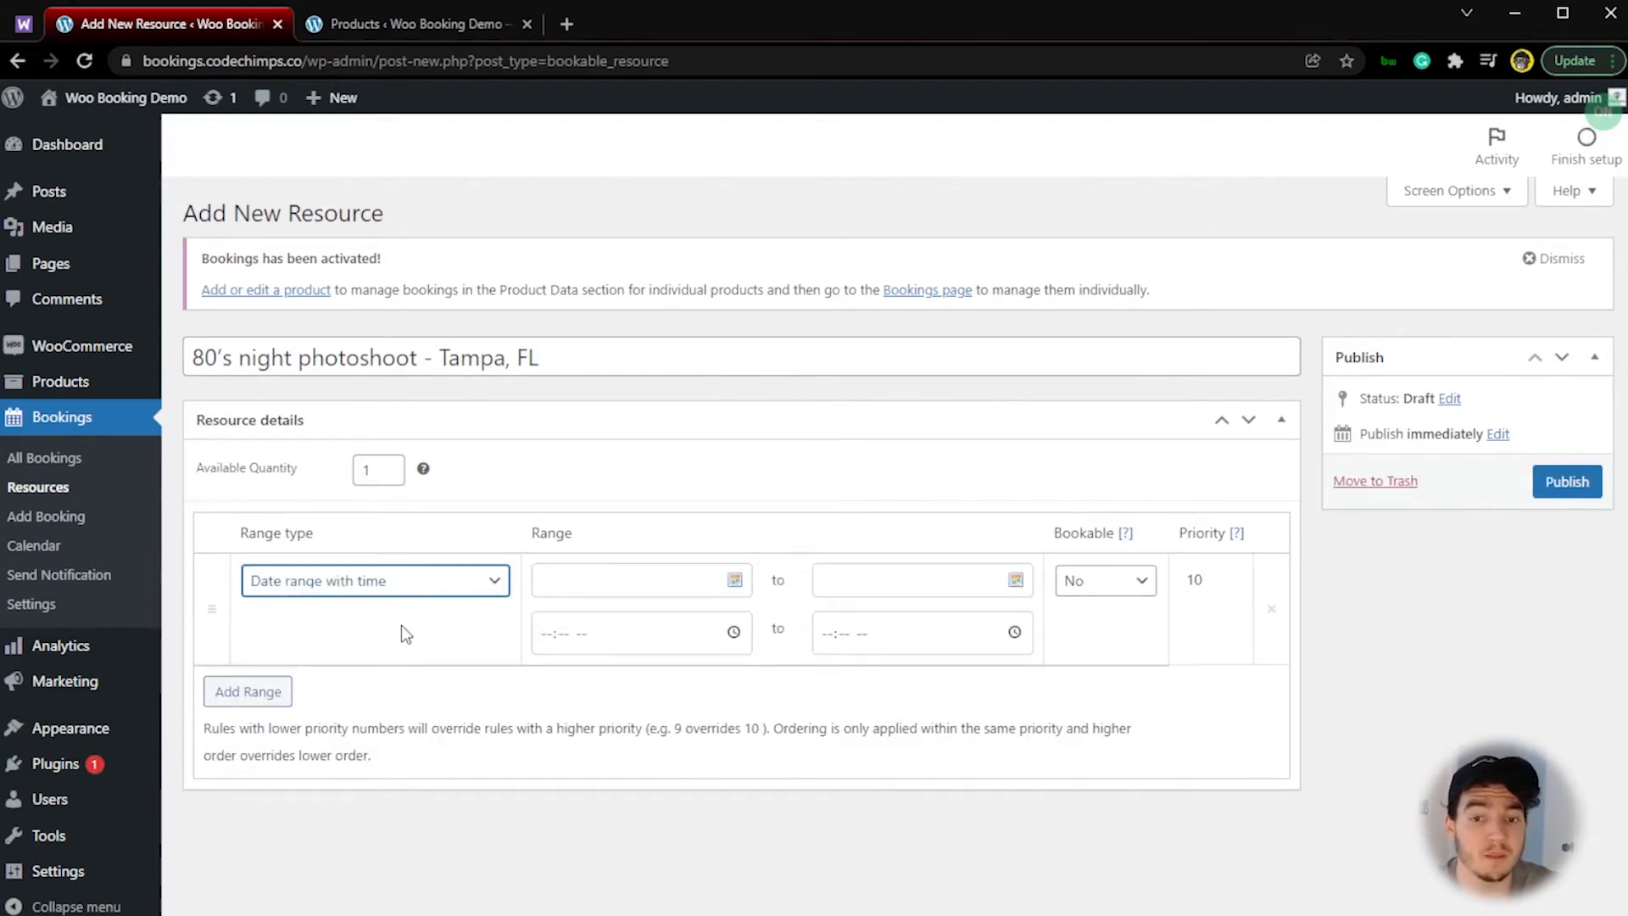
left_click(737, 582)
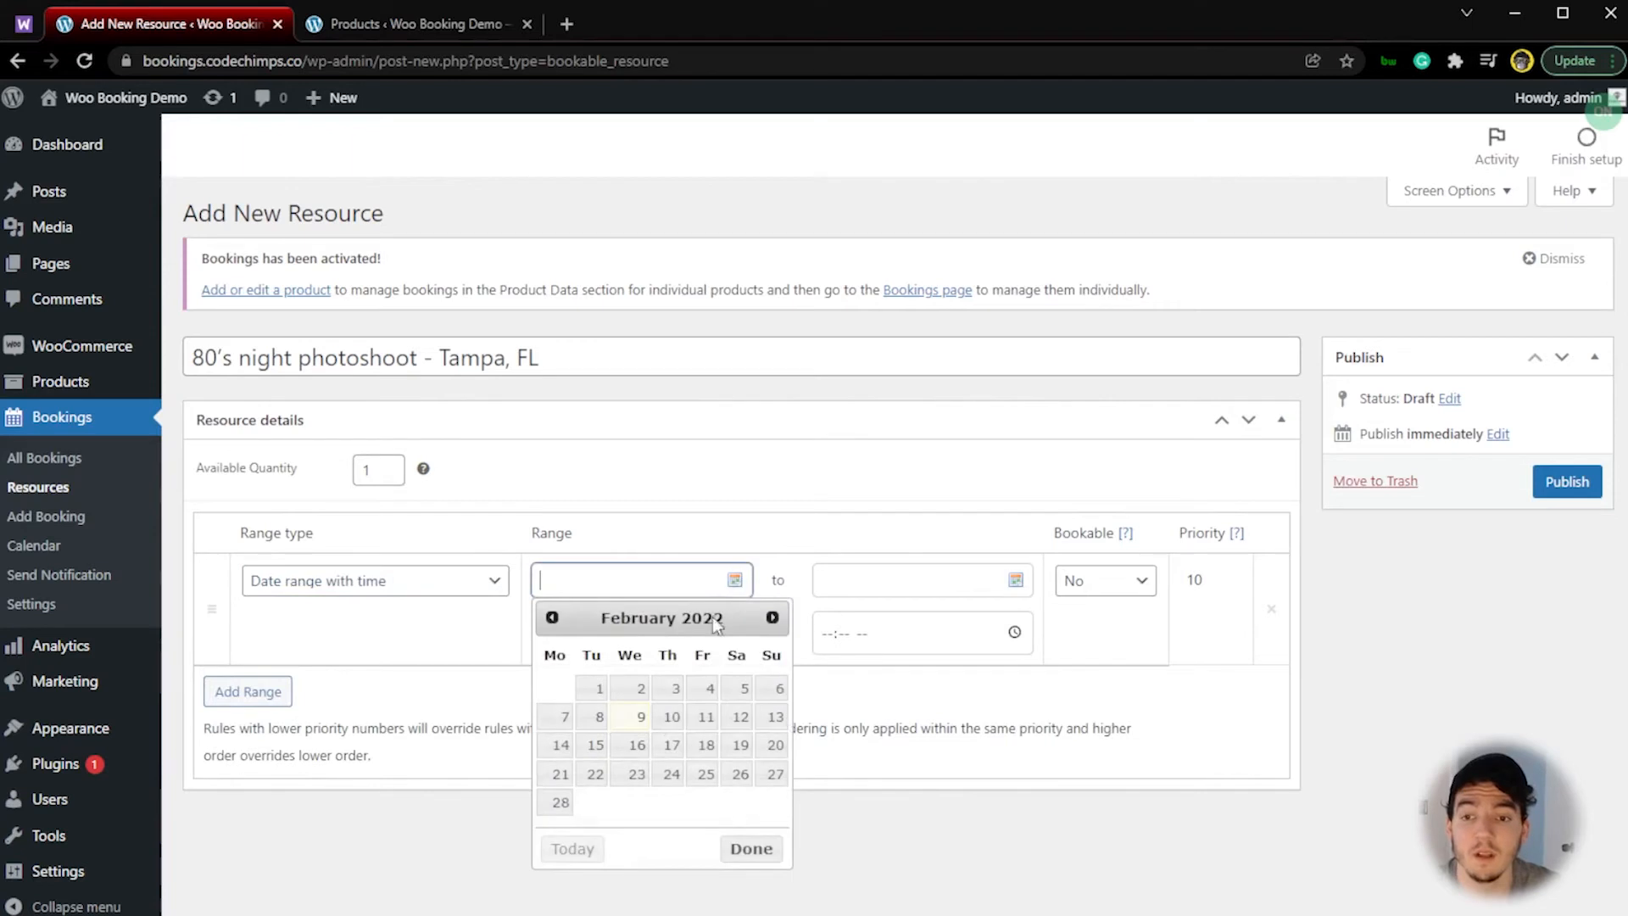
left_click(705, 719)
triple_click(639, 580)
key("ctrl+c")
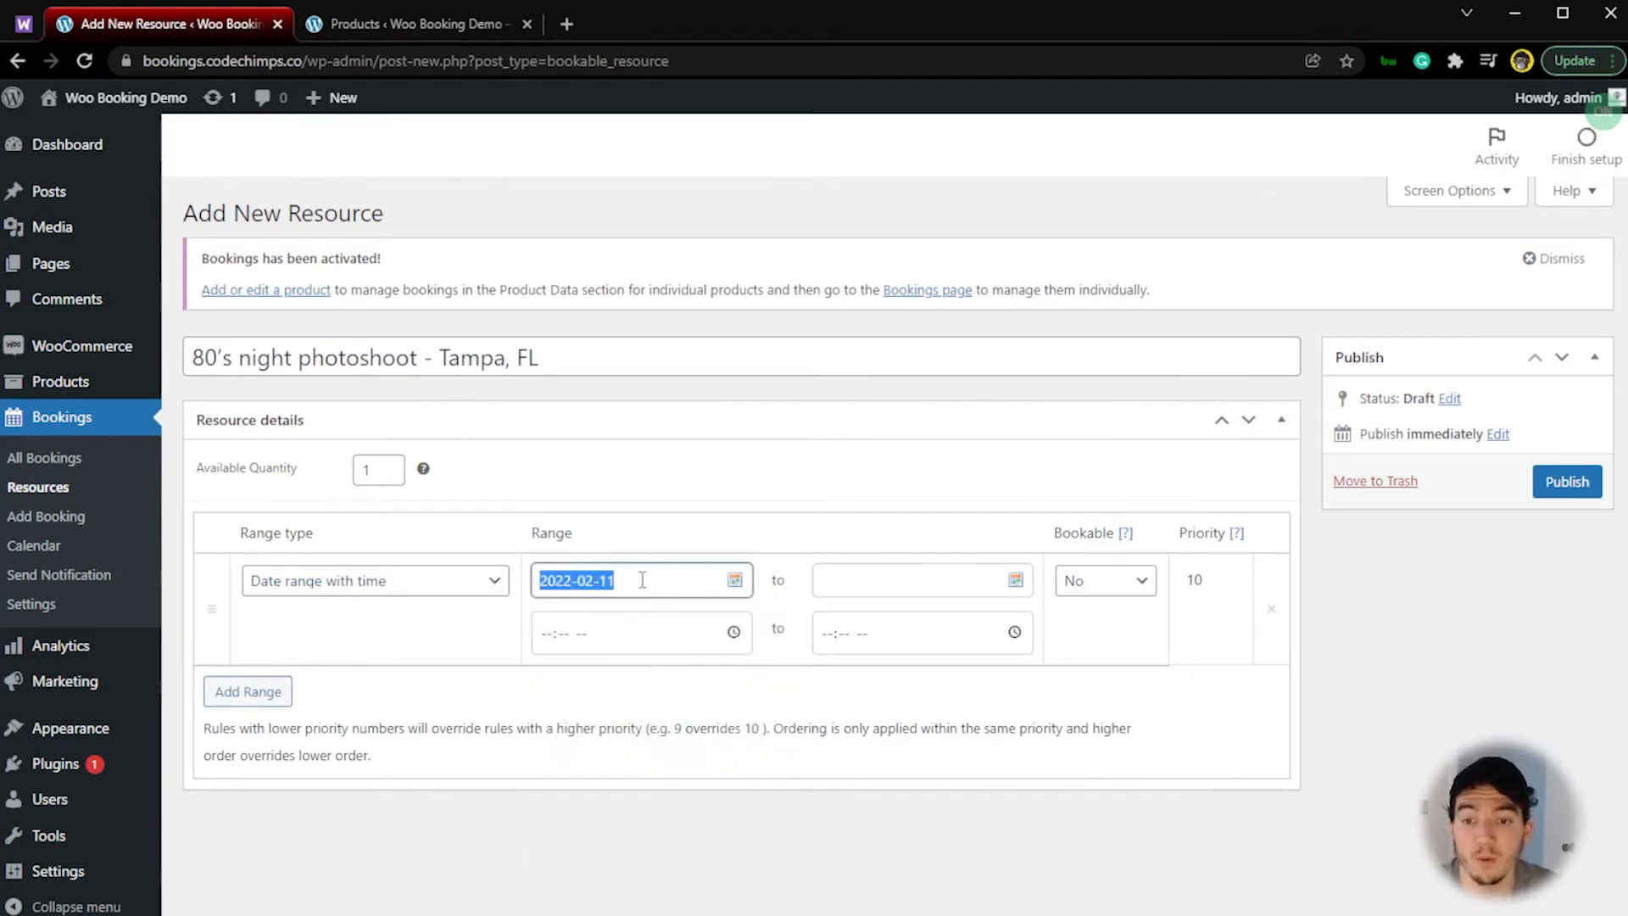
left_click(880, 587)
key("ctrl+v")
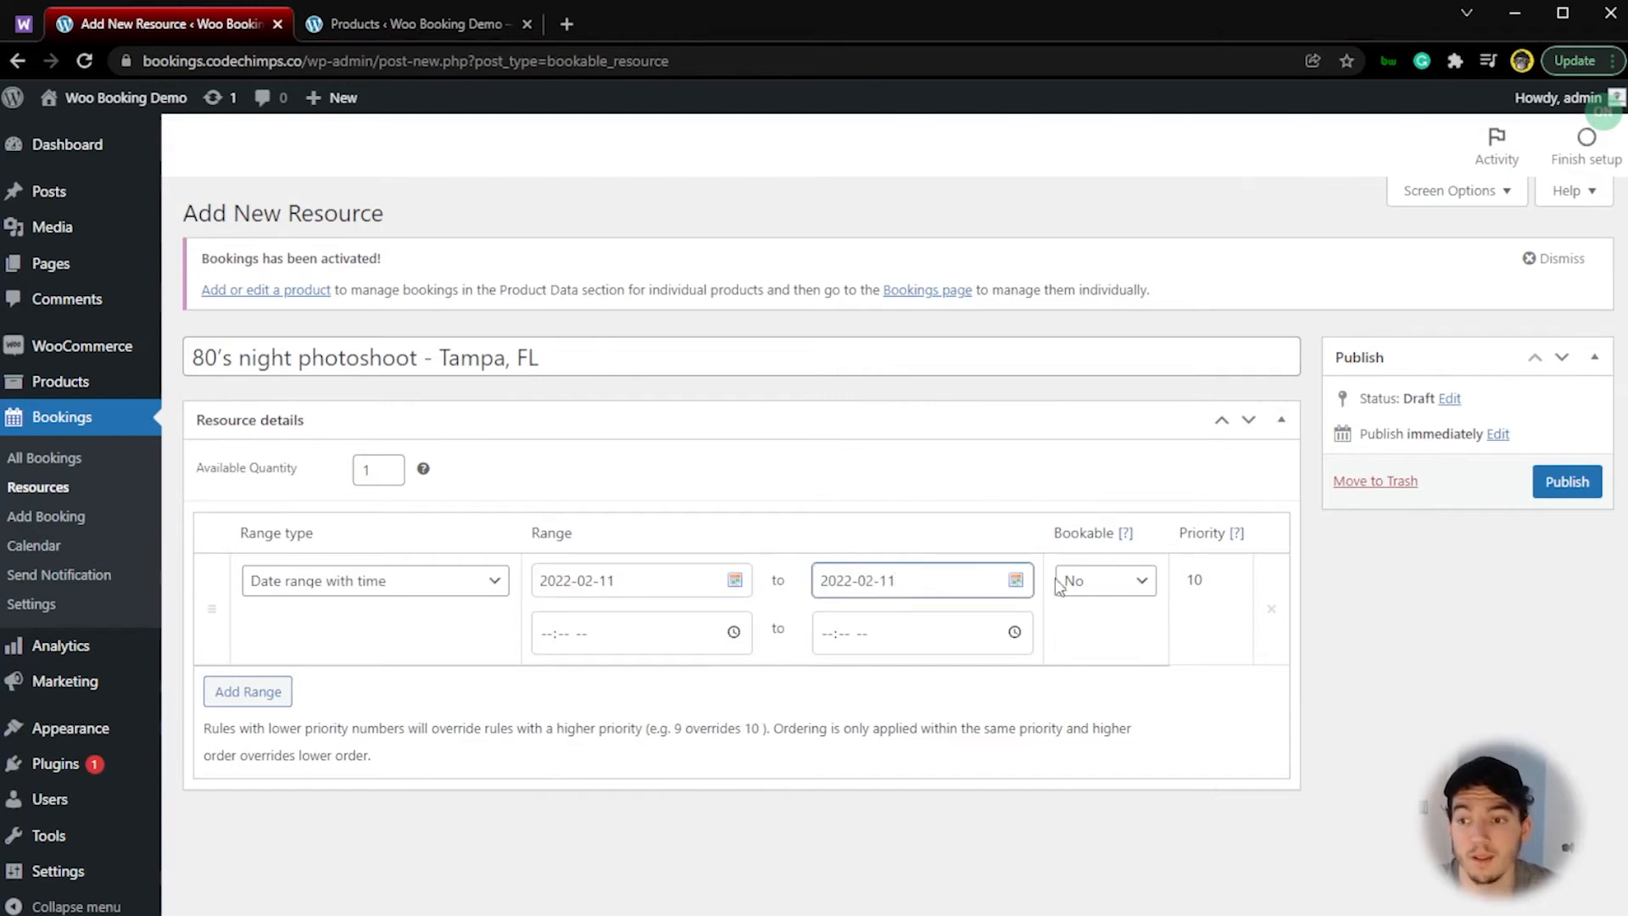
Step: Make the range bookable from 09:00 AM to 05:00 PM and publish the resource
left_click(1128, 589)
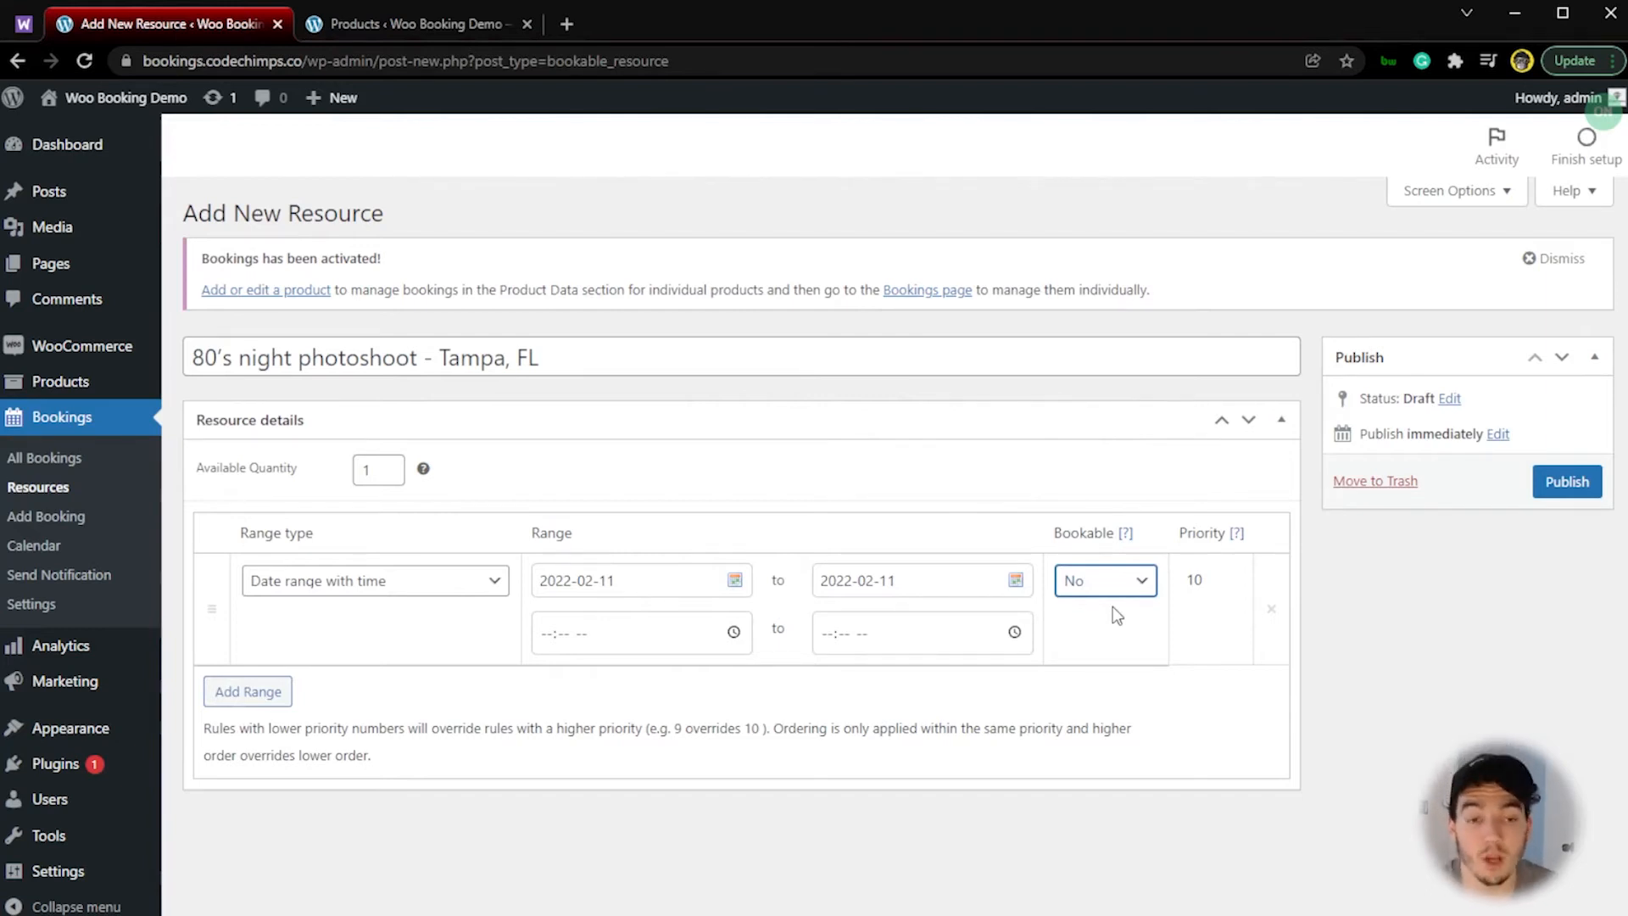
left_click(543, 634)
type("09:00a")
left_click(830, 630)
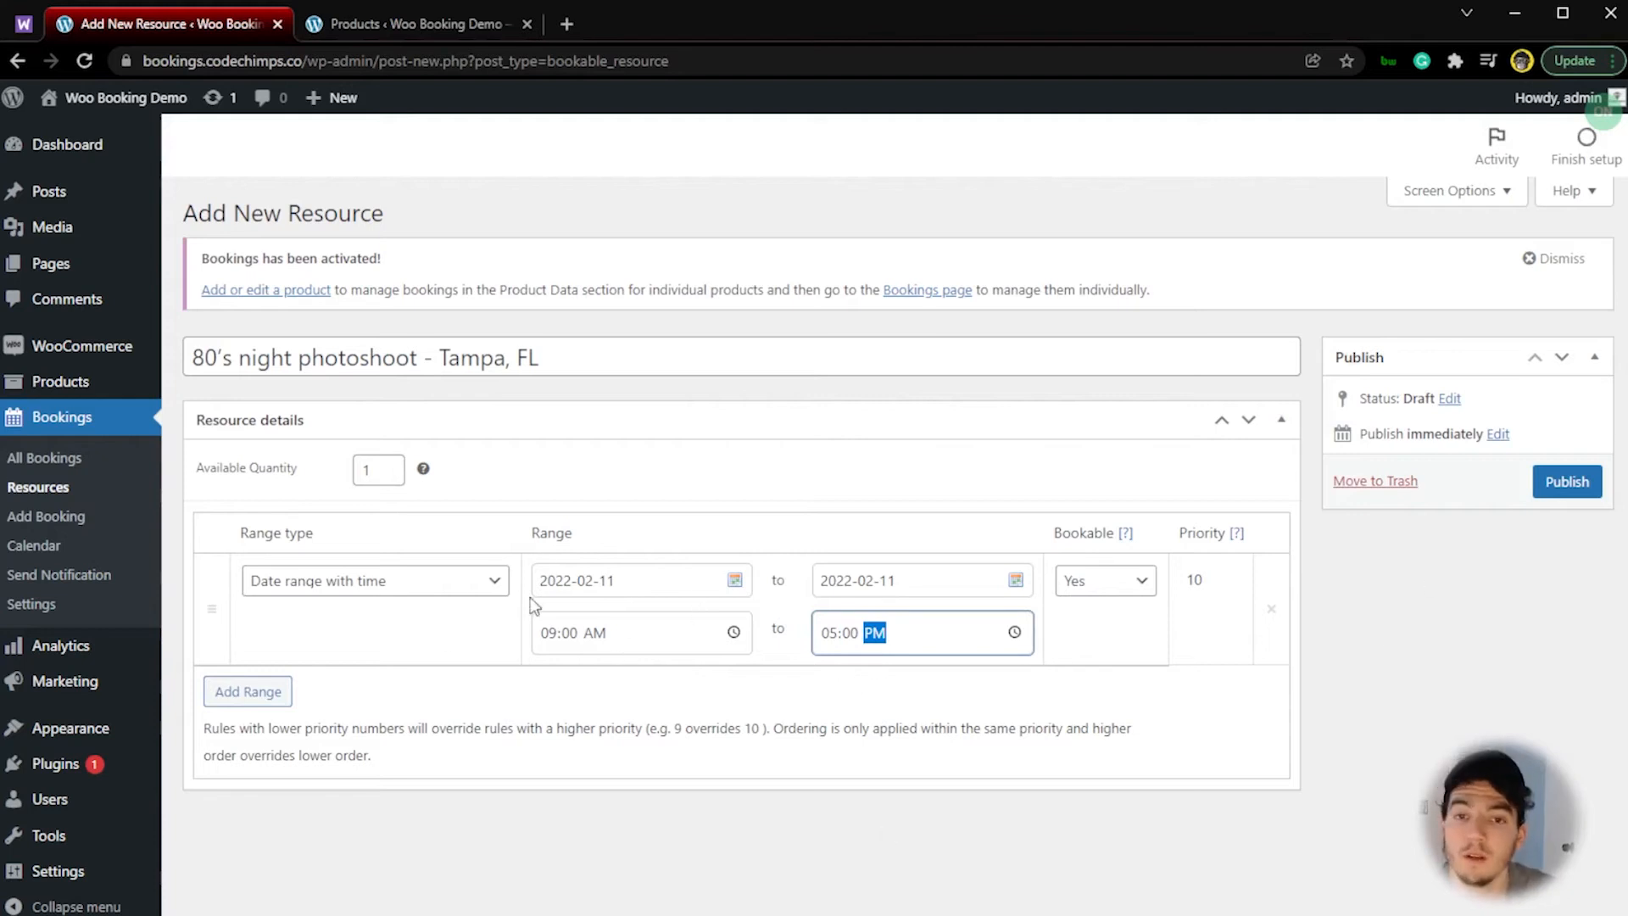
left_click(1568, 495)
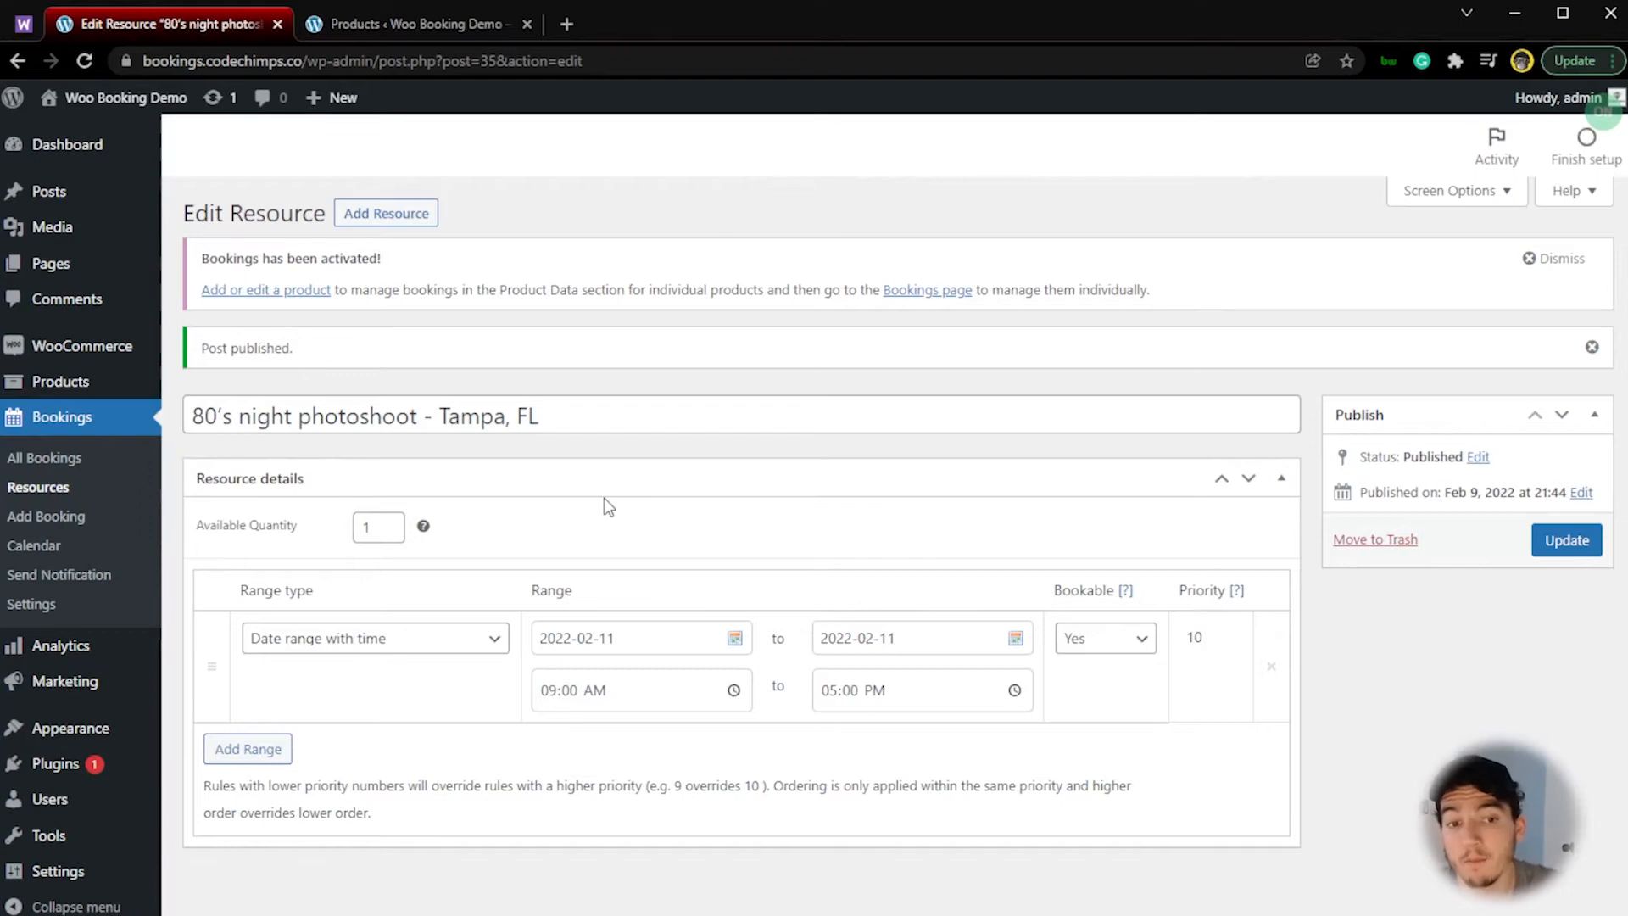
Step: Open the 80's night photoshoot -Package 1 product for editing and go to its resource settings
mouse_move(91, 381)
left_click(196, 387)
mouse_move(320, 491)
left_click(373, 487)
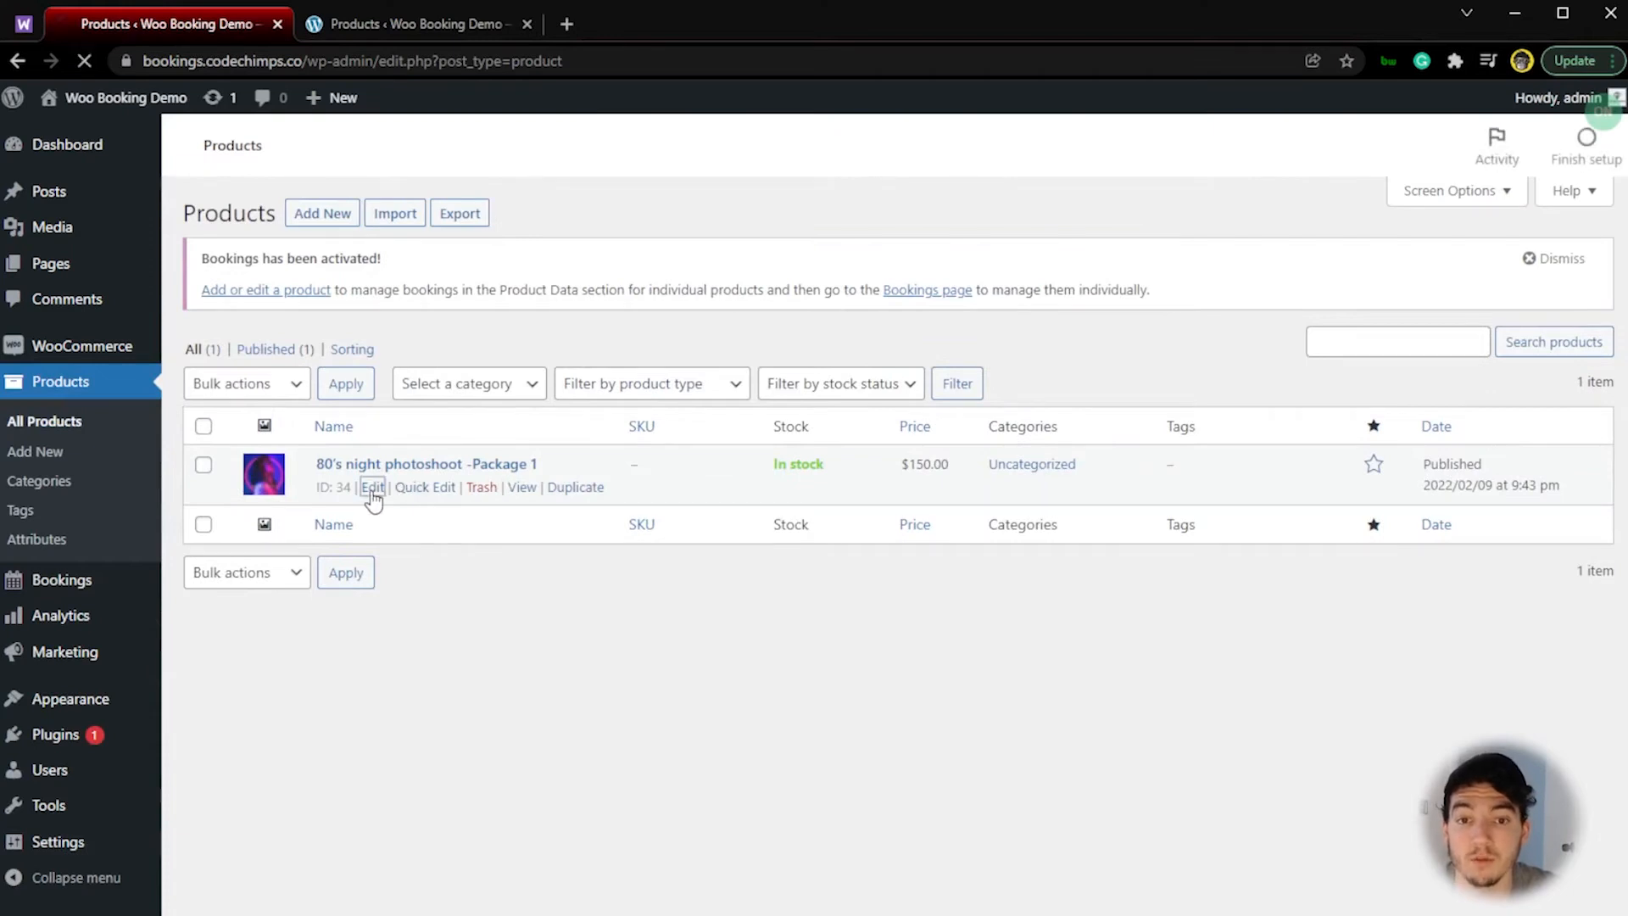
scroll(637, 573, "down", 2)
scroll(637, 573, "down", 5)
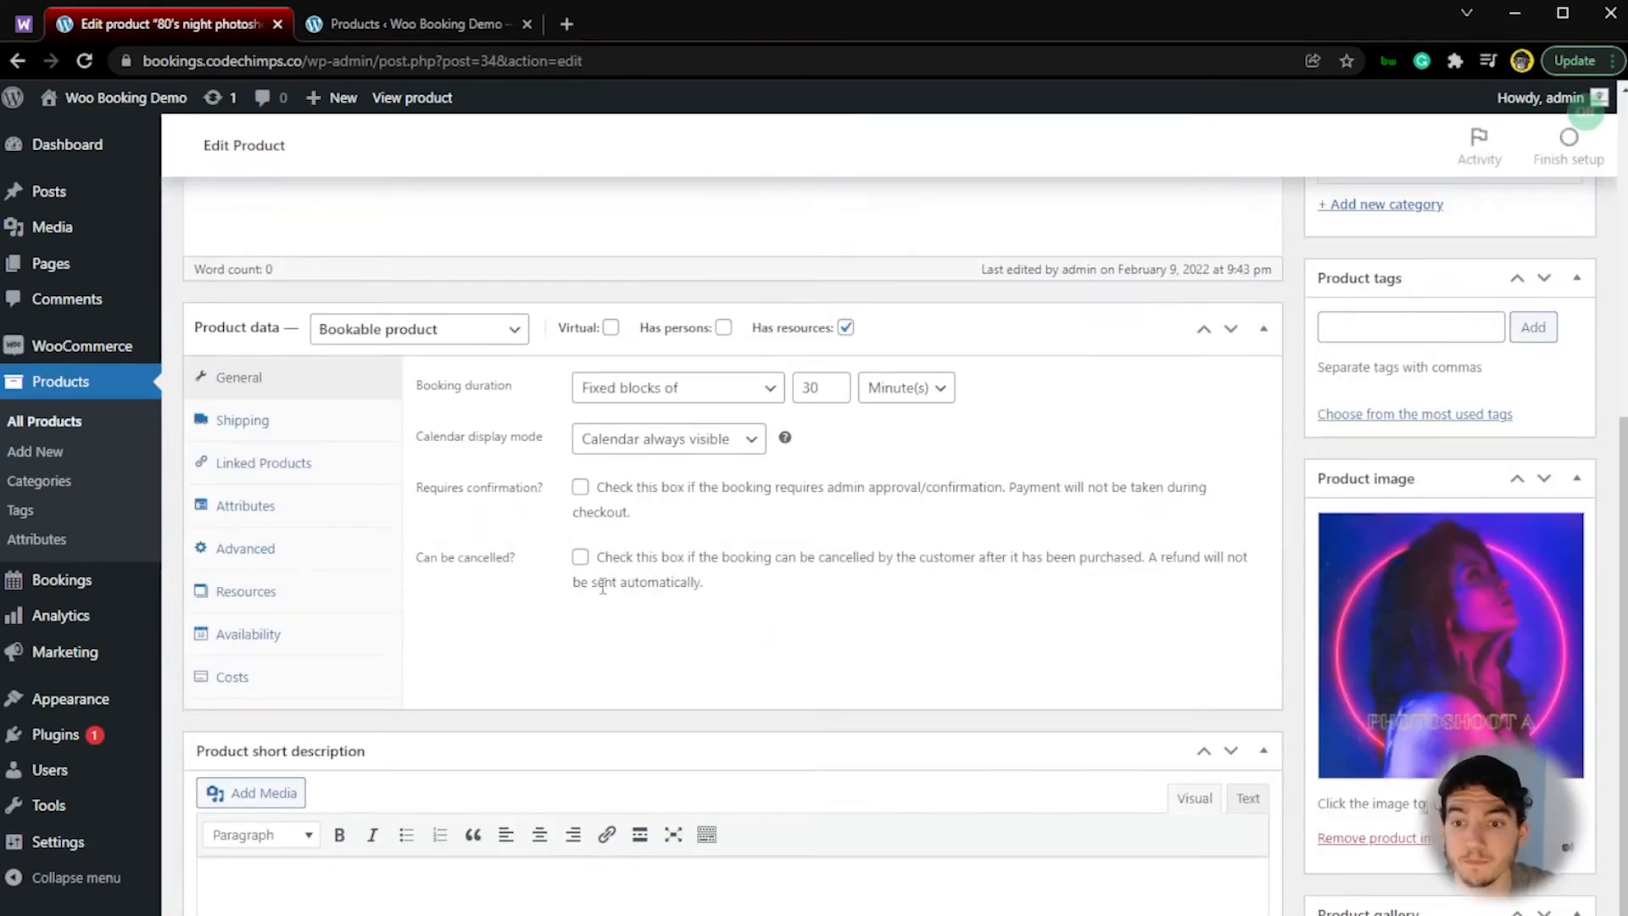
left_click(322, 594)
Step: Link the 80's night photoshoot - Tampa, FL resource to the product and update the product
left_click(998, 685)
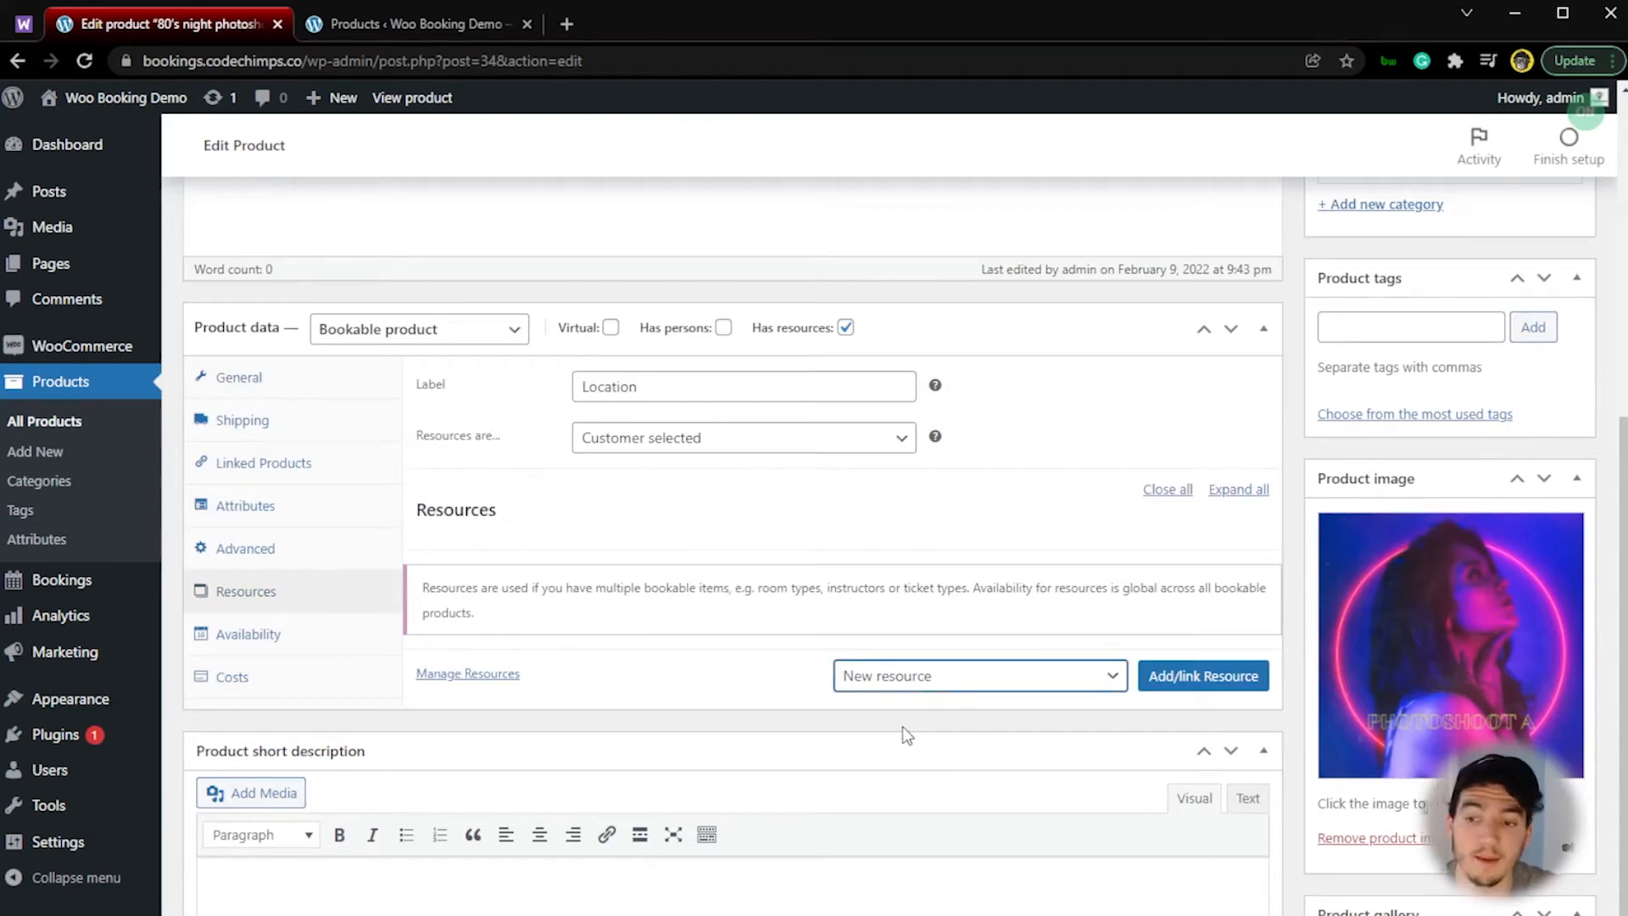
key("Down")
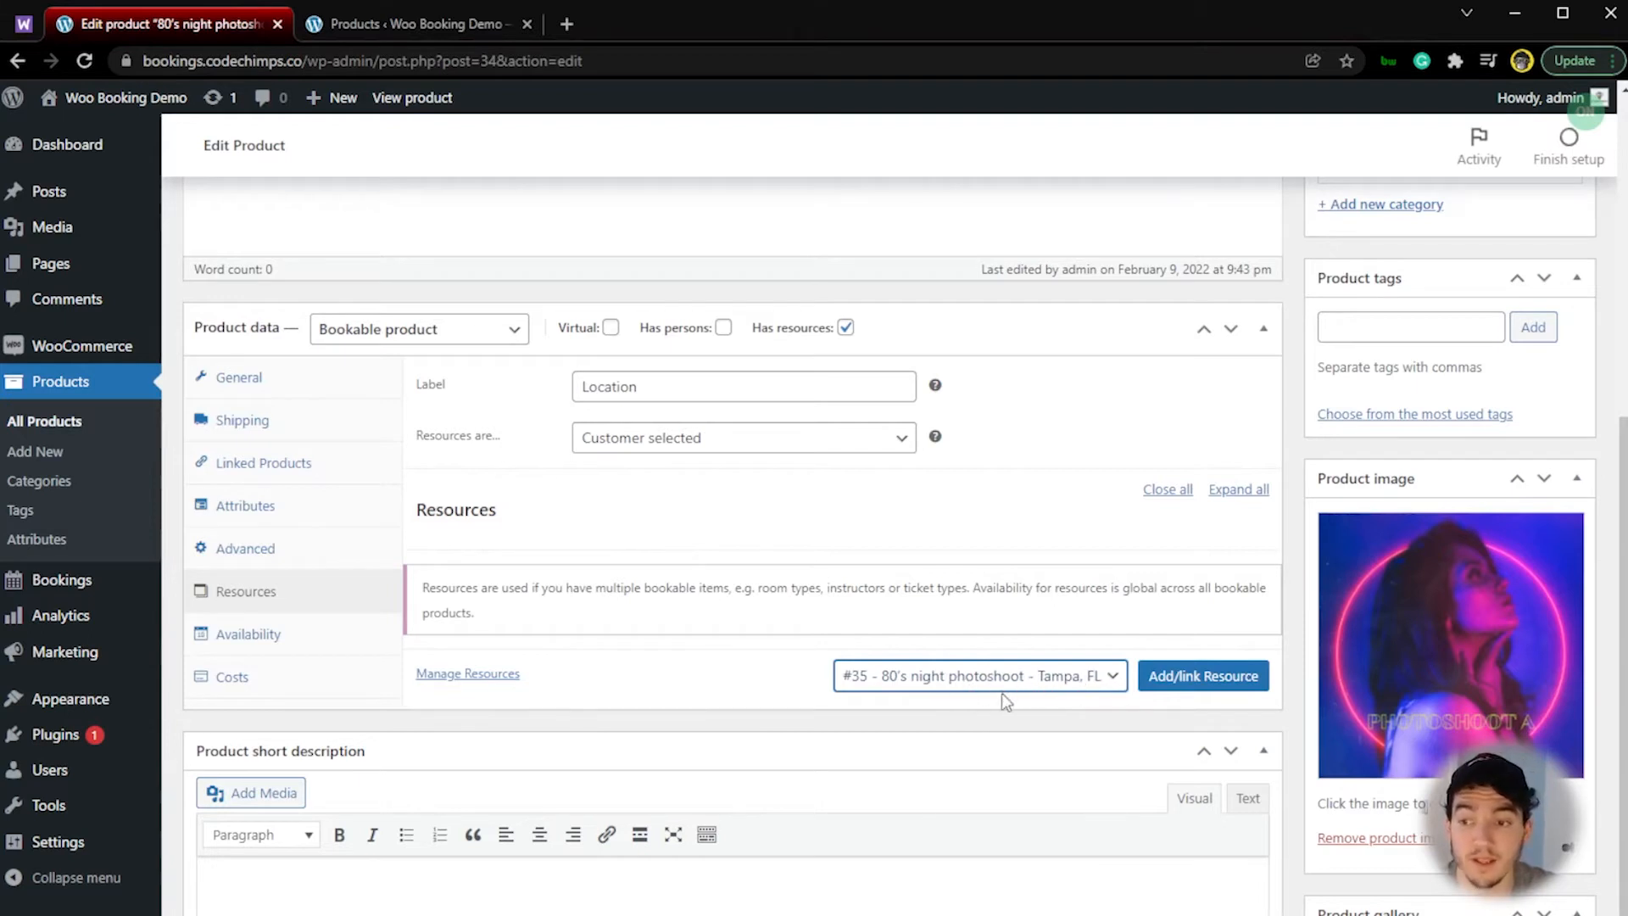
left_click(1160, 676)
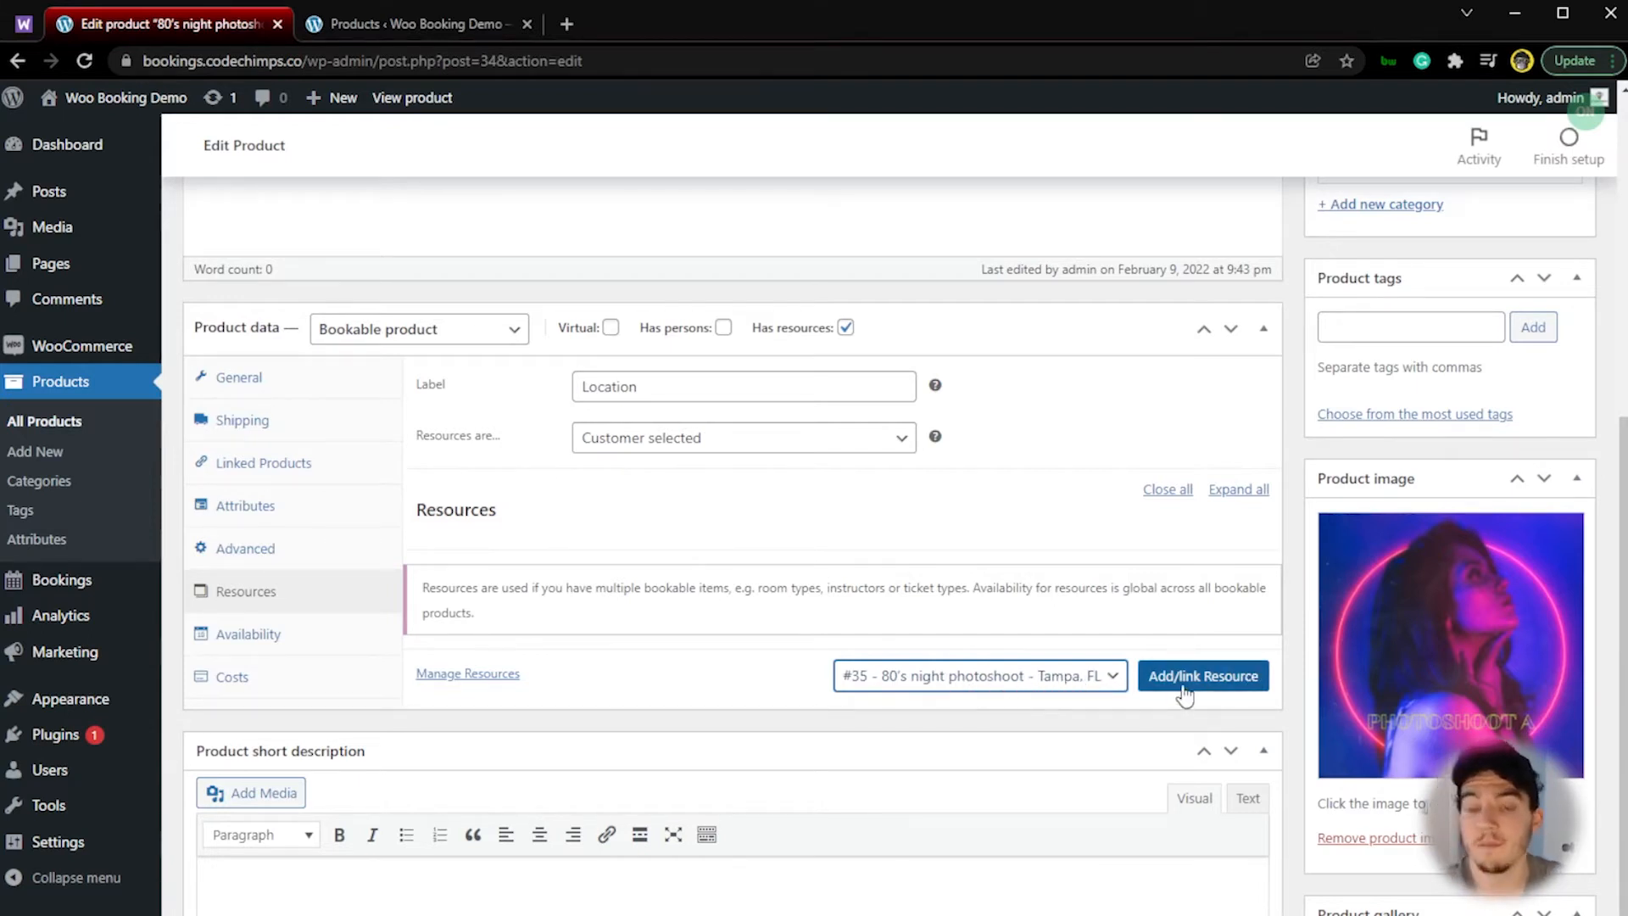
left_click(1185, 693)
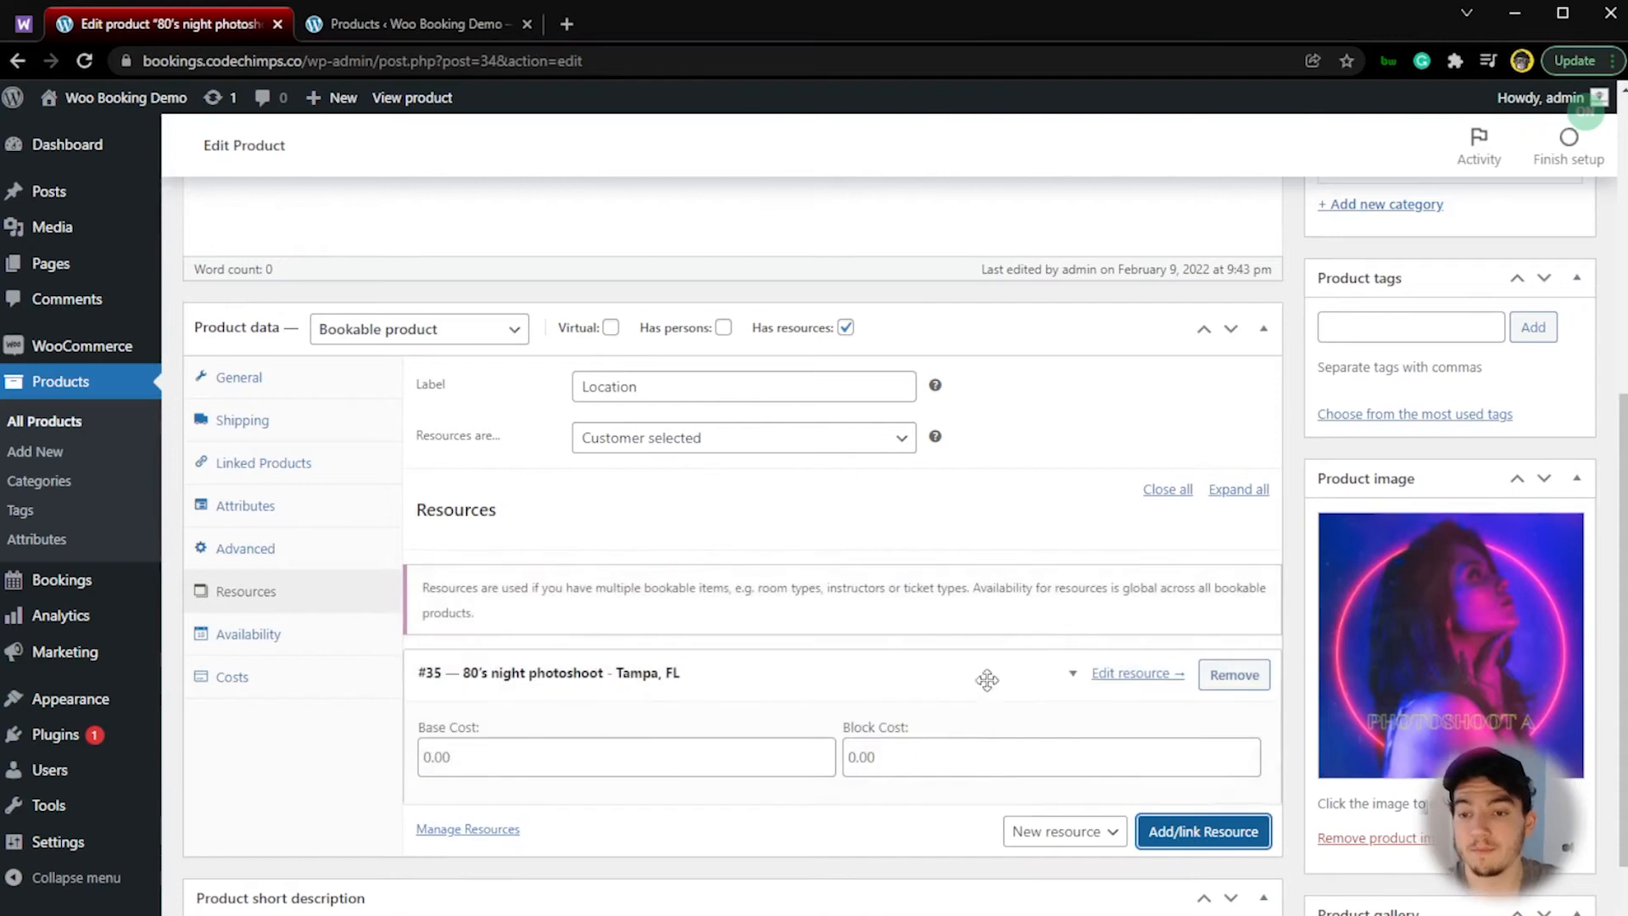
left_click(1073, 678)
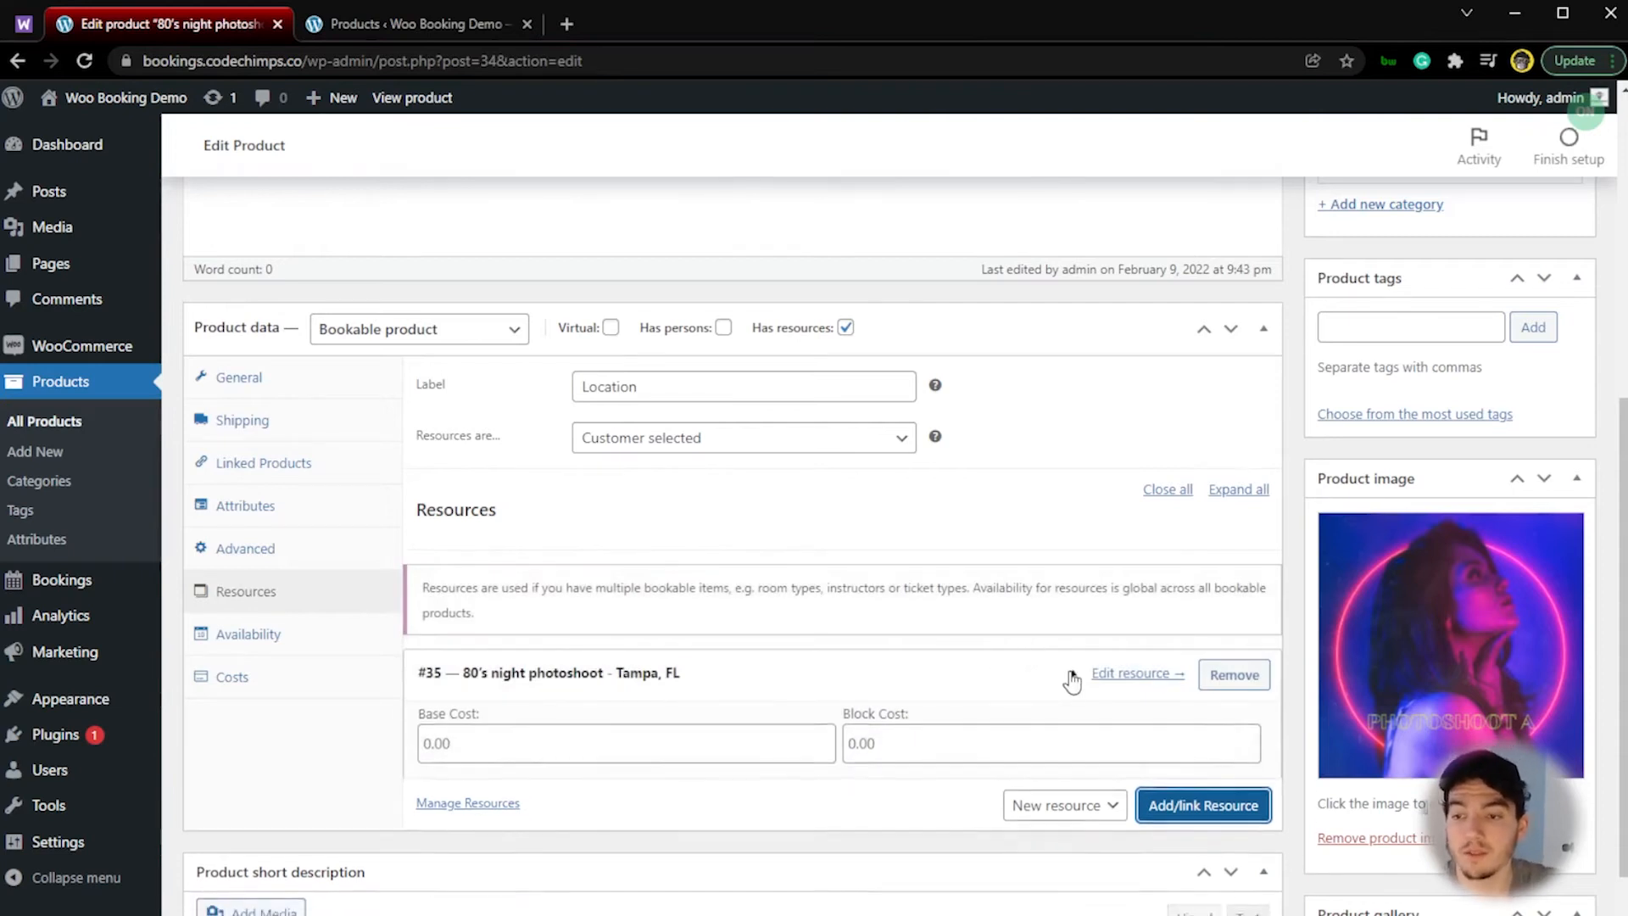
scroll(1071, 672, "up", 6)
left_click(1534, 527)
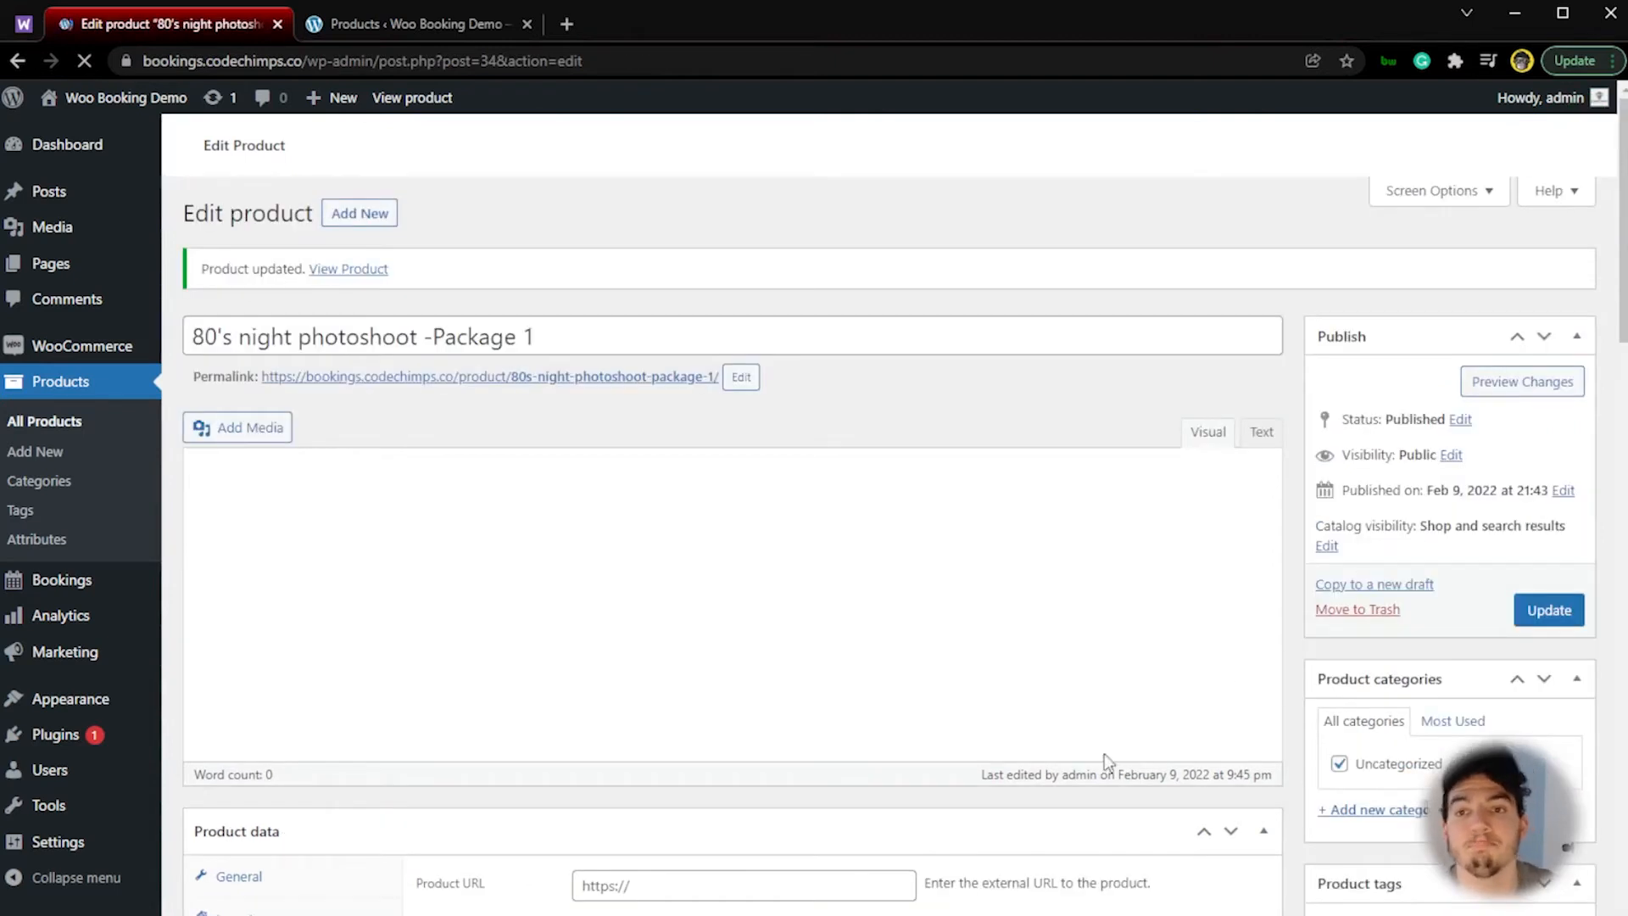
Step: Duplicate the Package 1 product and rename the copy "80's night photoshoot -Package 2"
left_click(63, 431)
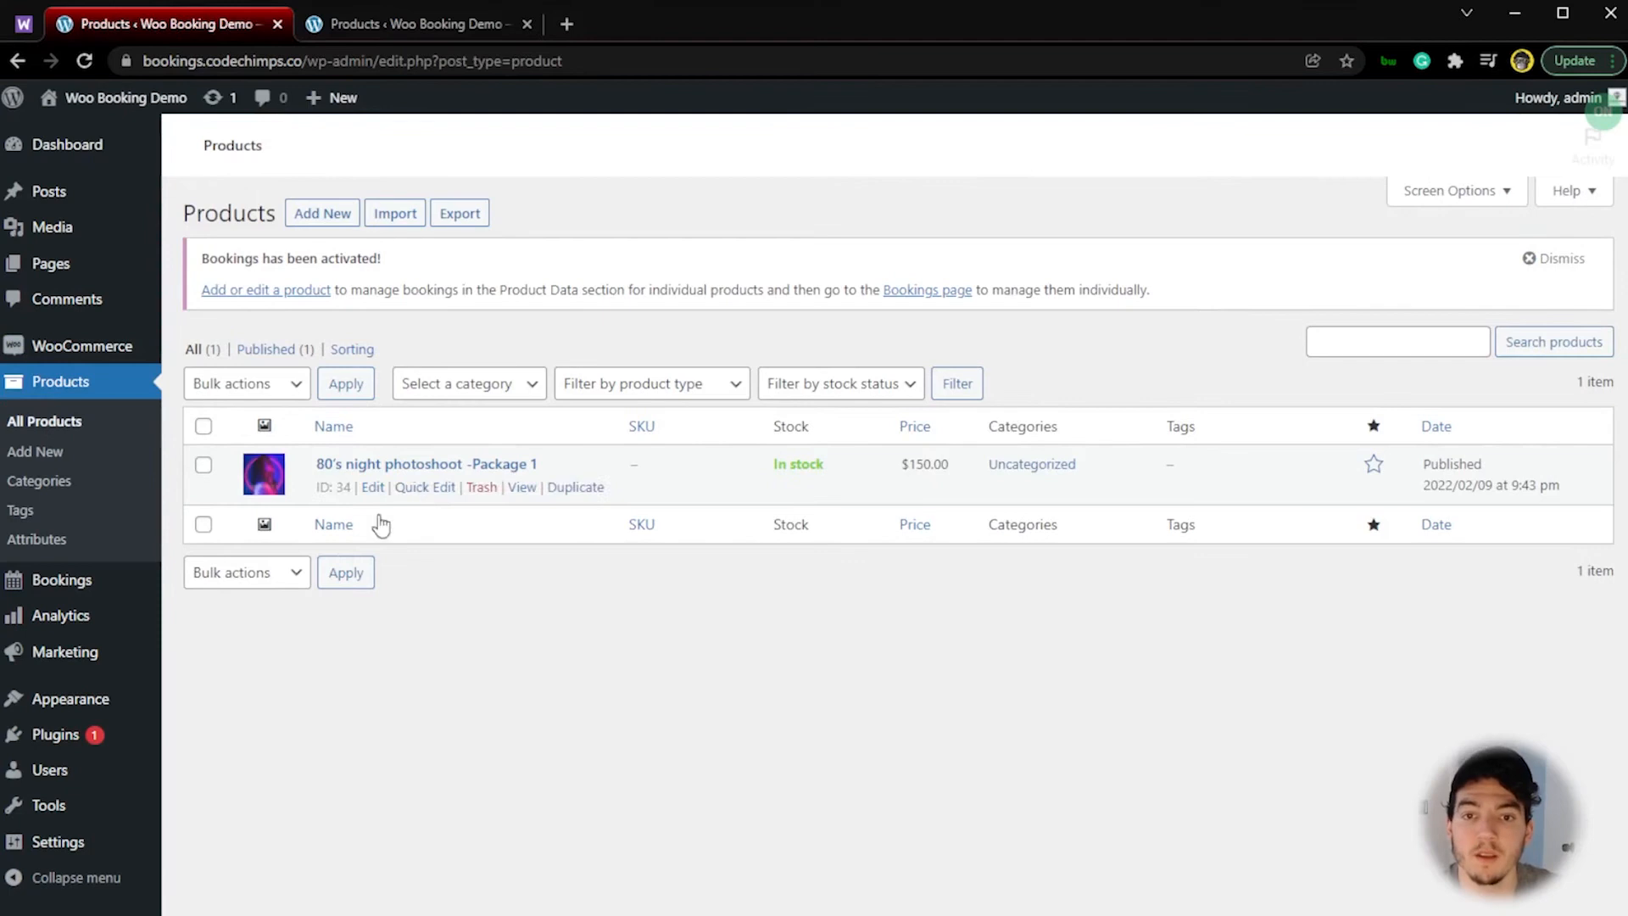
left_click(582, 496)
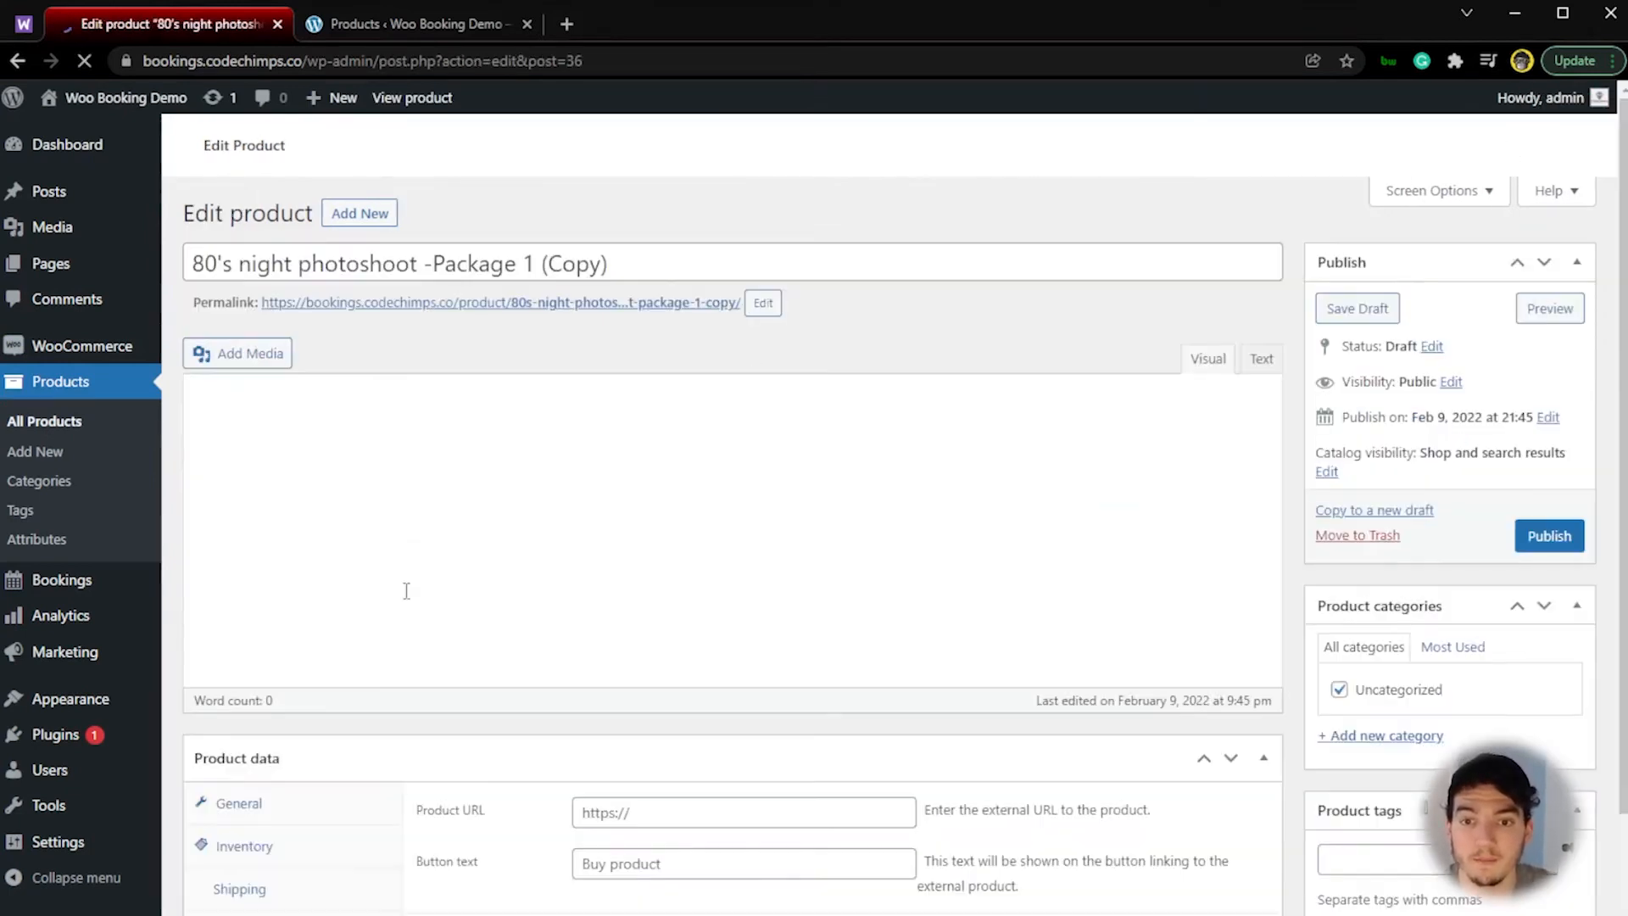
left_click_drag(625, 362, 523, 359)
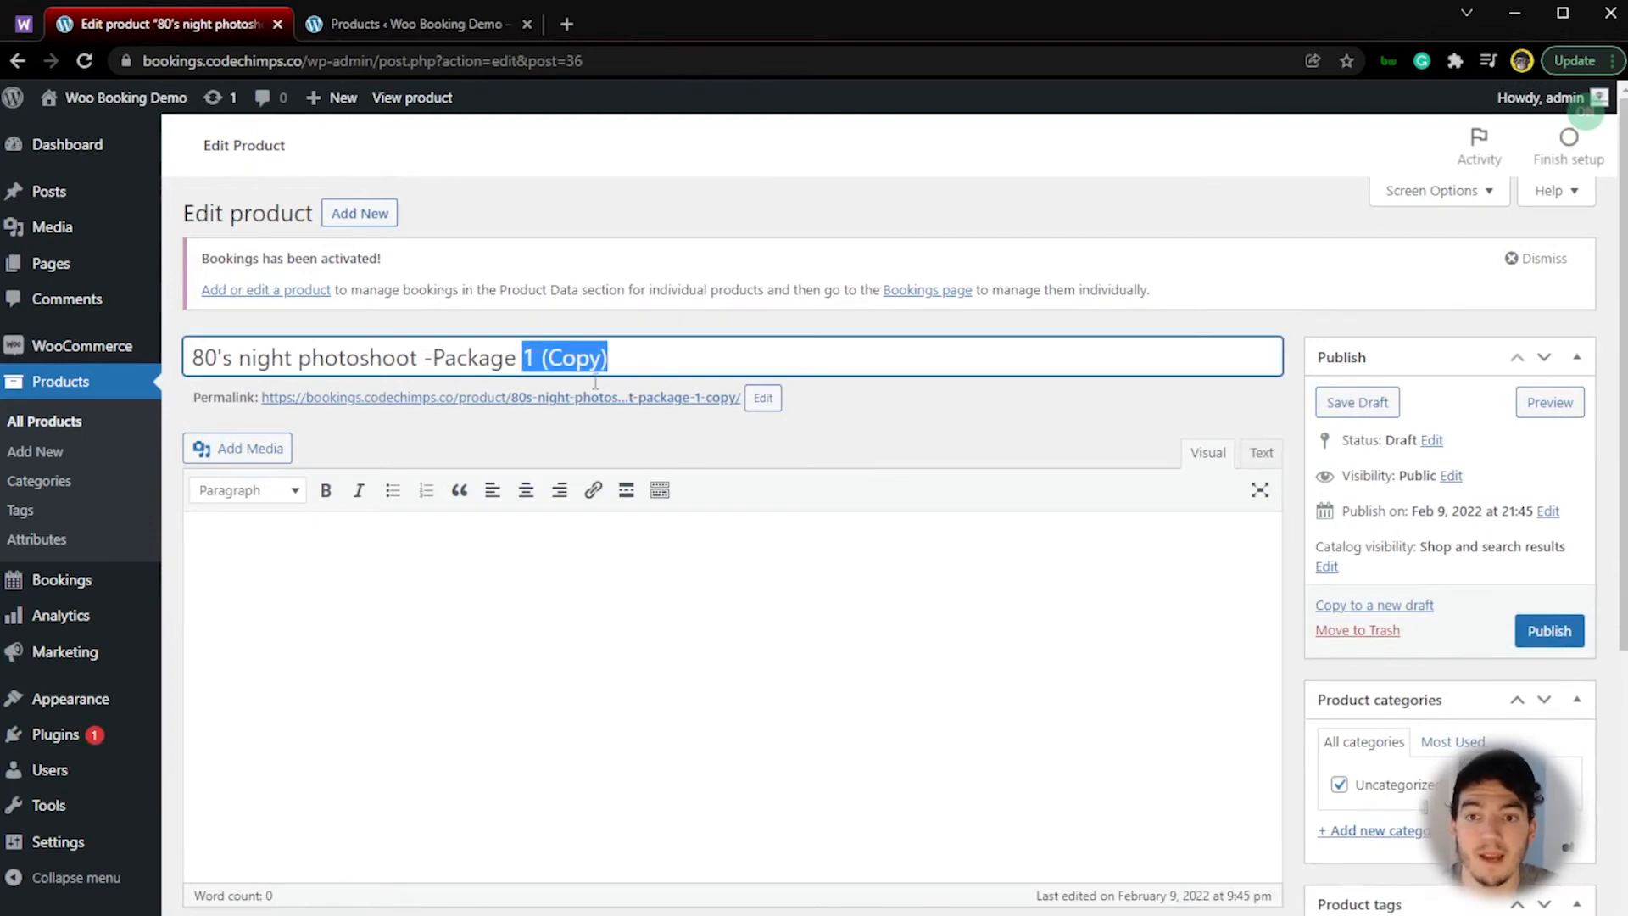
type("2")
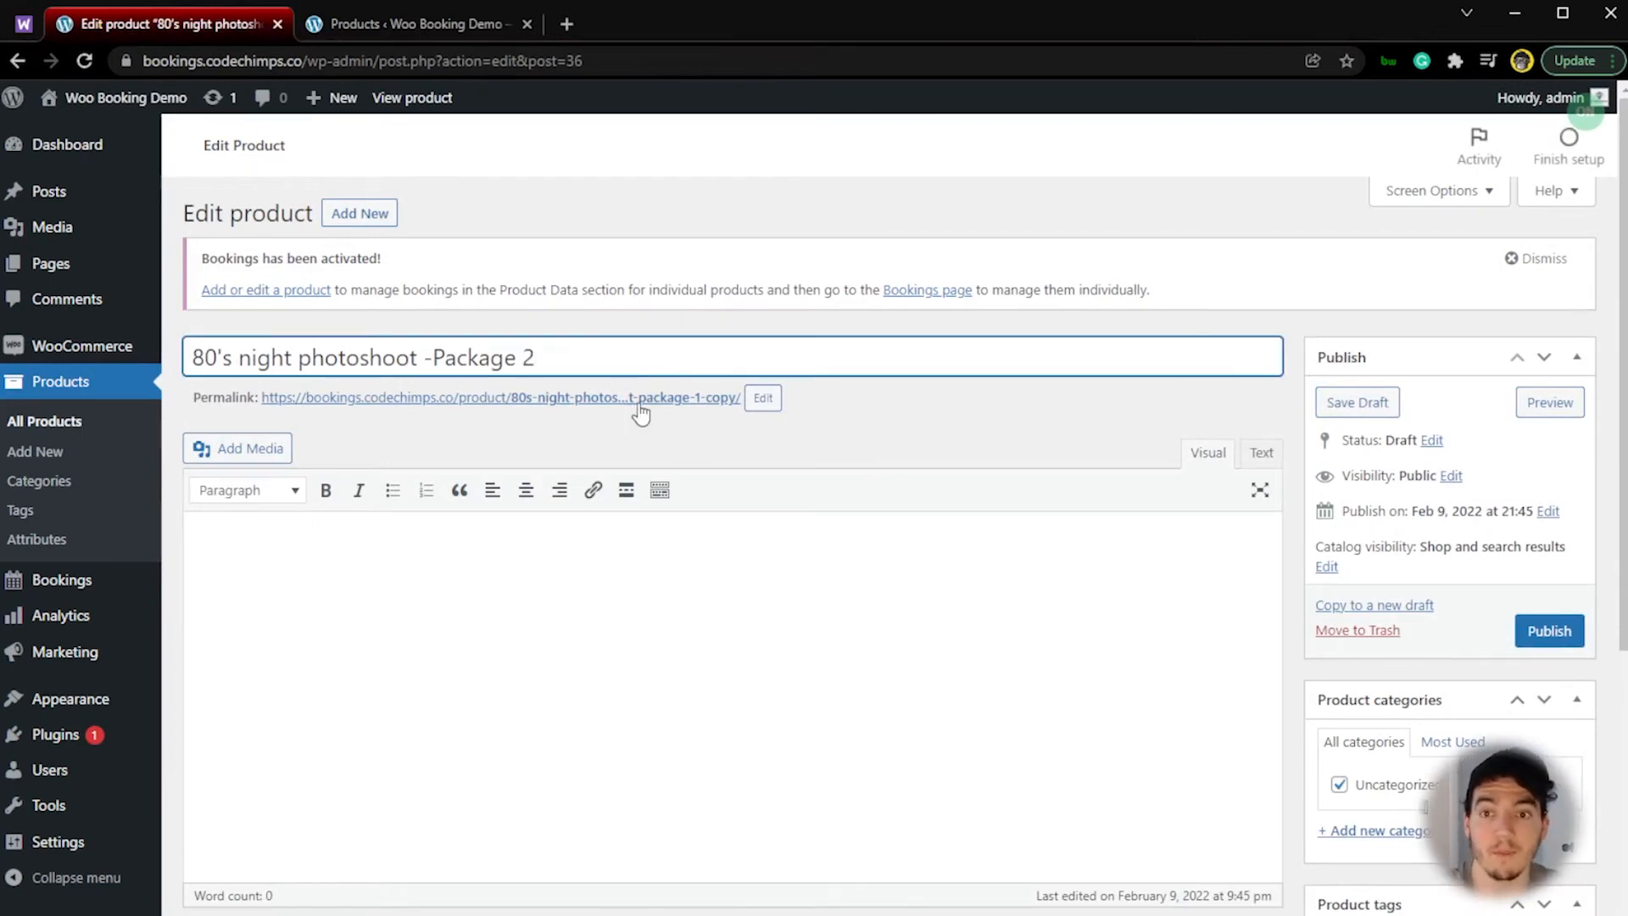
Step: Set the base cost of the Package 2 product to 250 and publish it
scroll(640, 414, "down", 7)
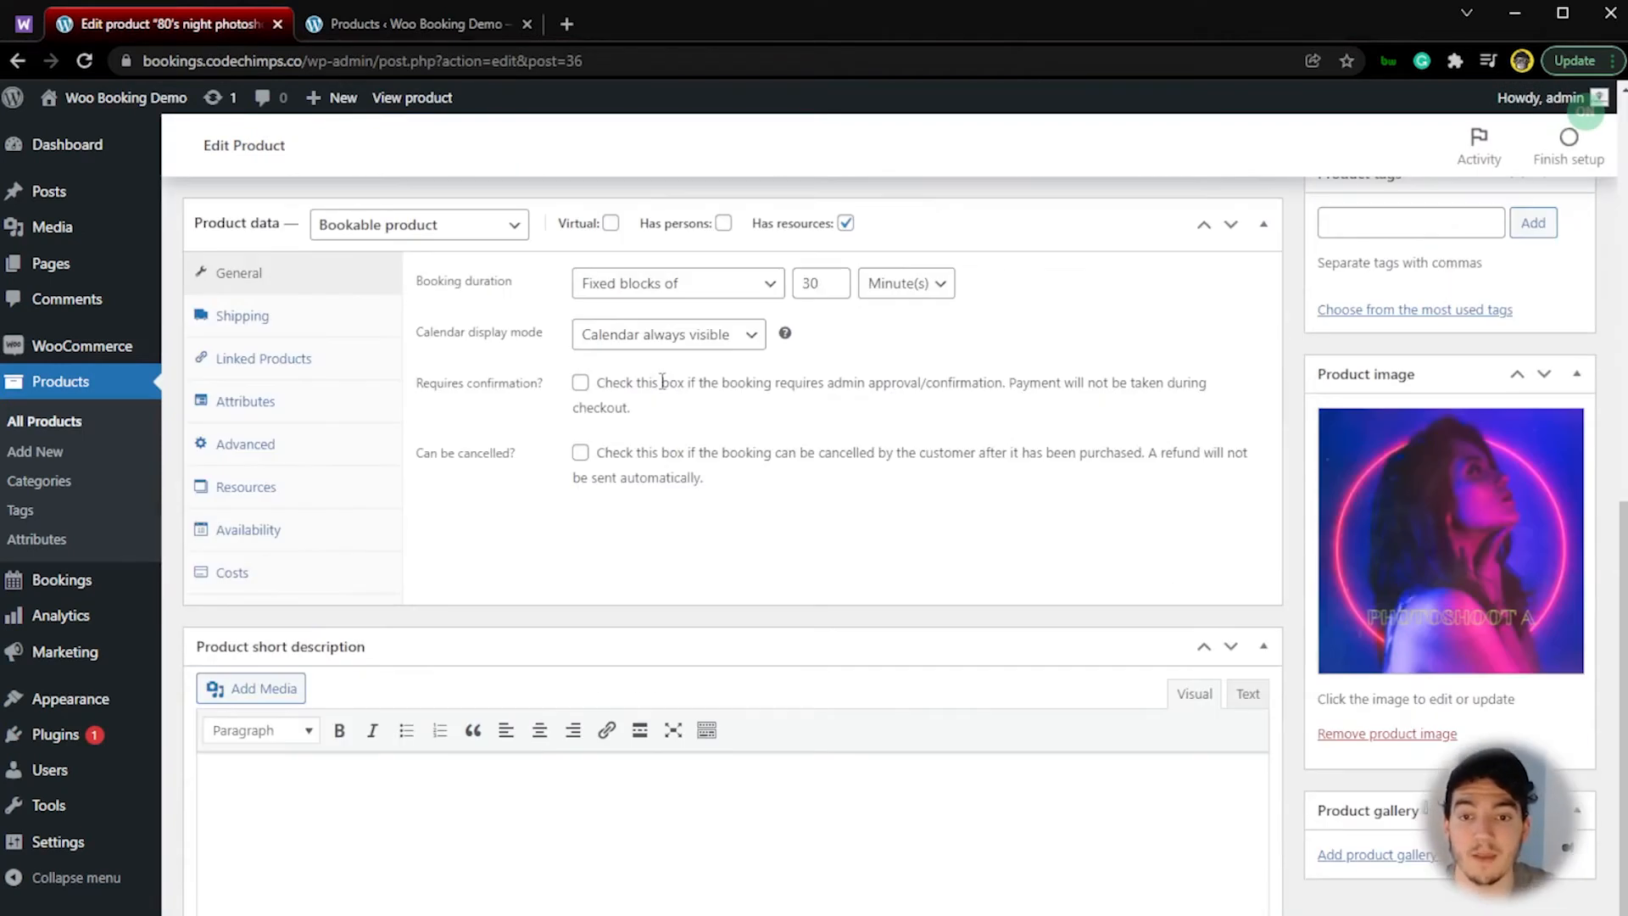
left_click(258, 575)
left_click(604, 282)
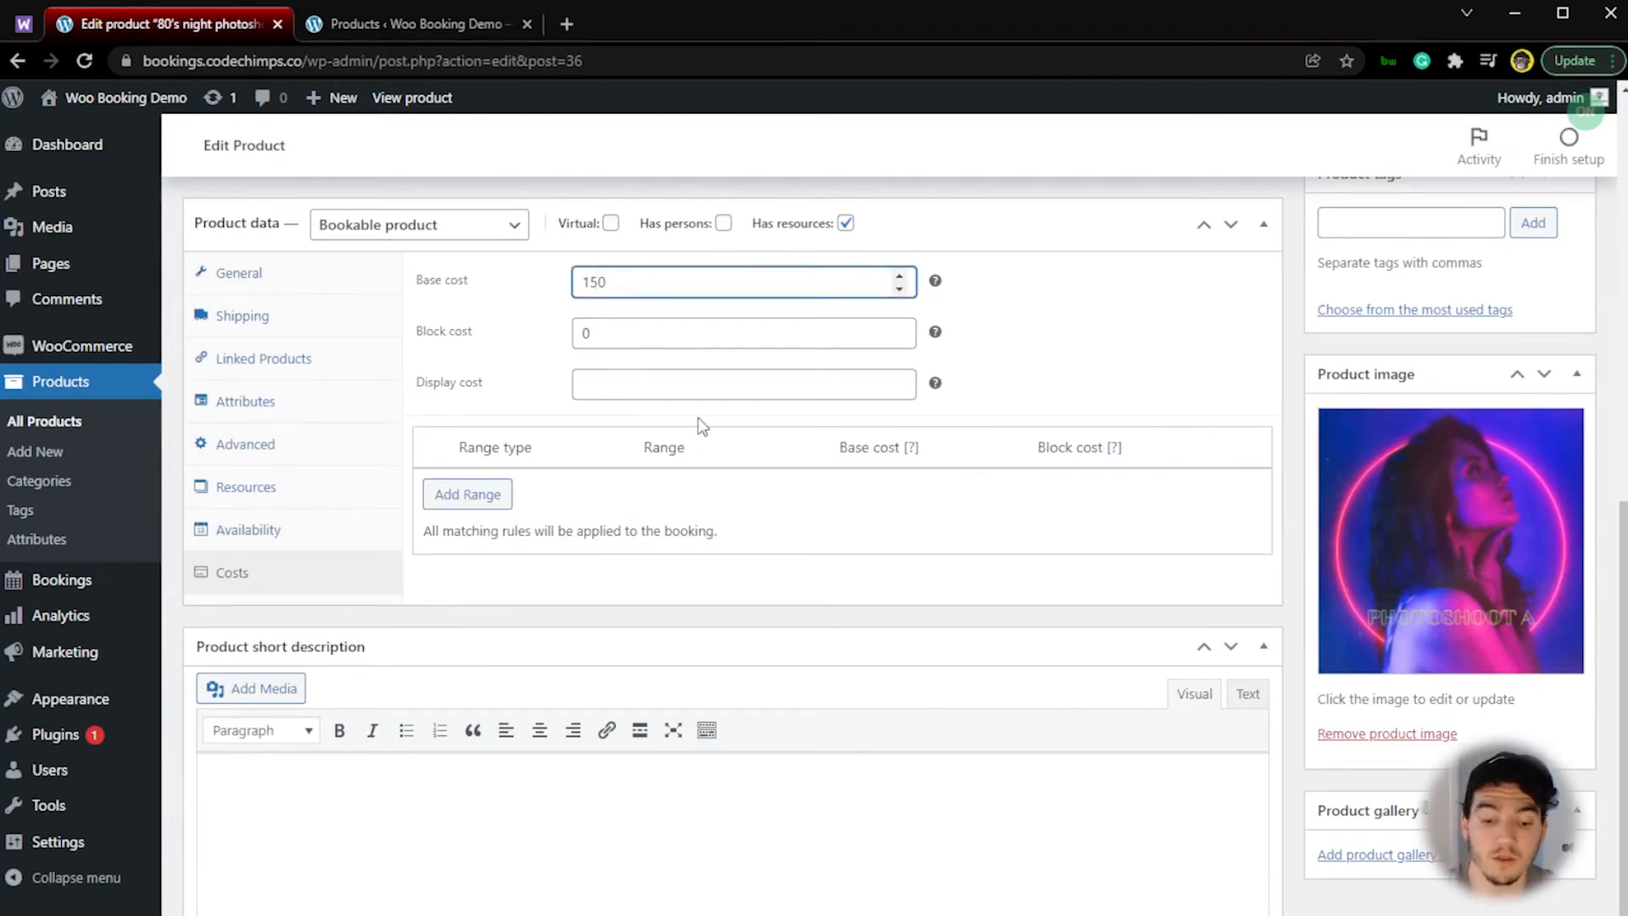
key("BackSpace")
type("2")
scroll(698, 417, "up", 7)
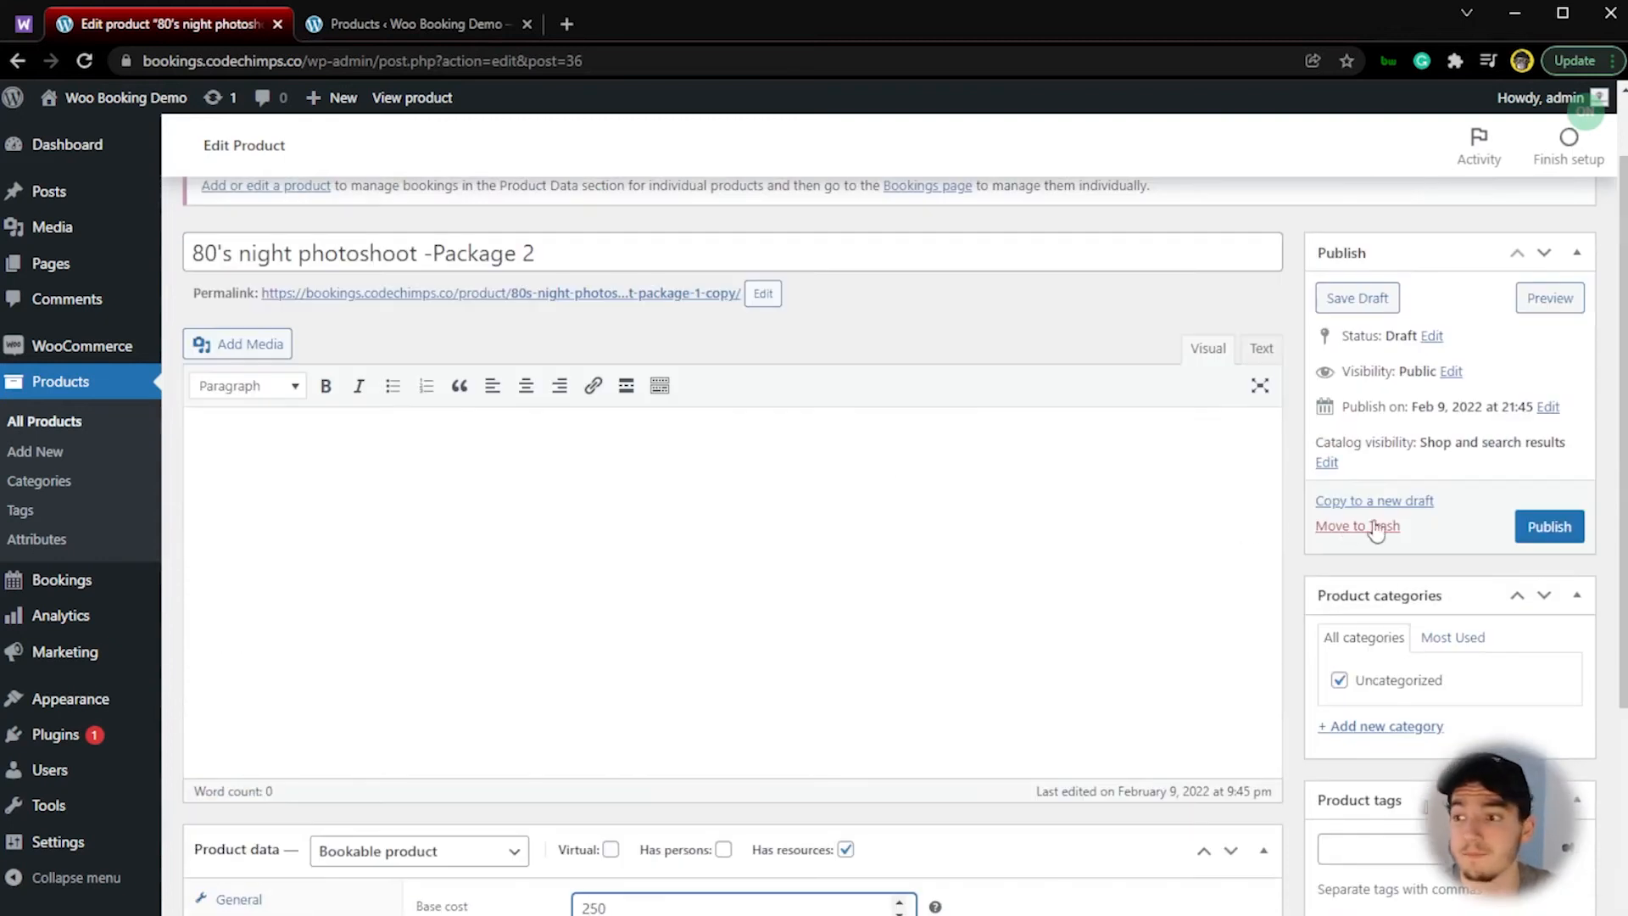
left_click(1543, 528)
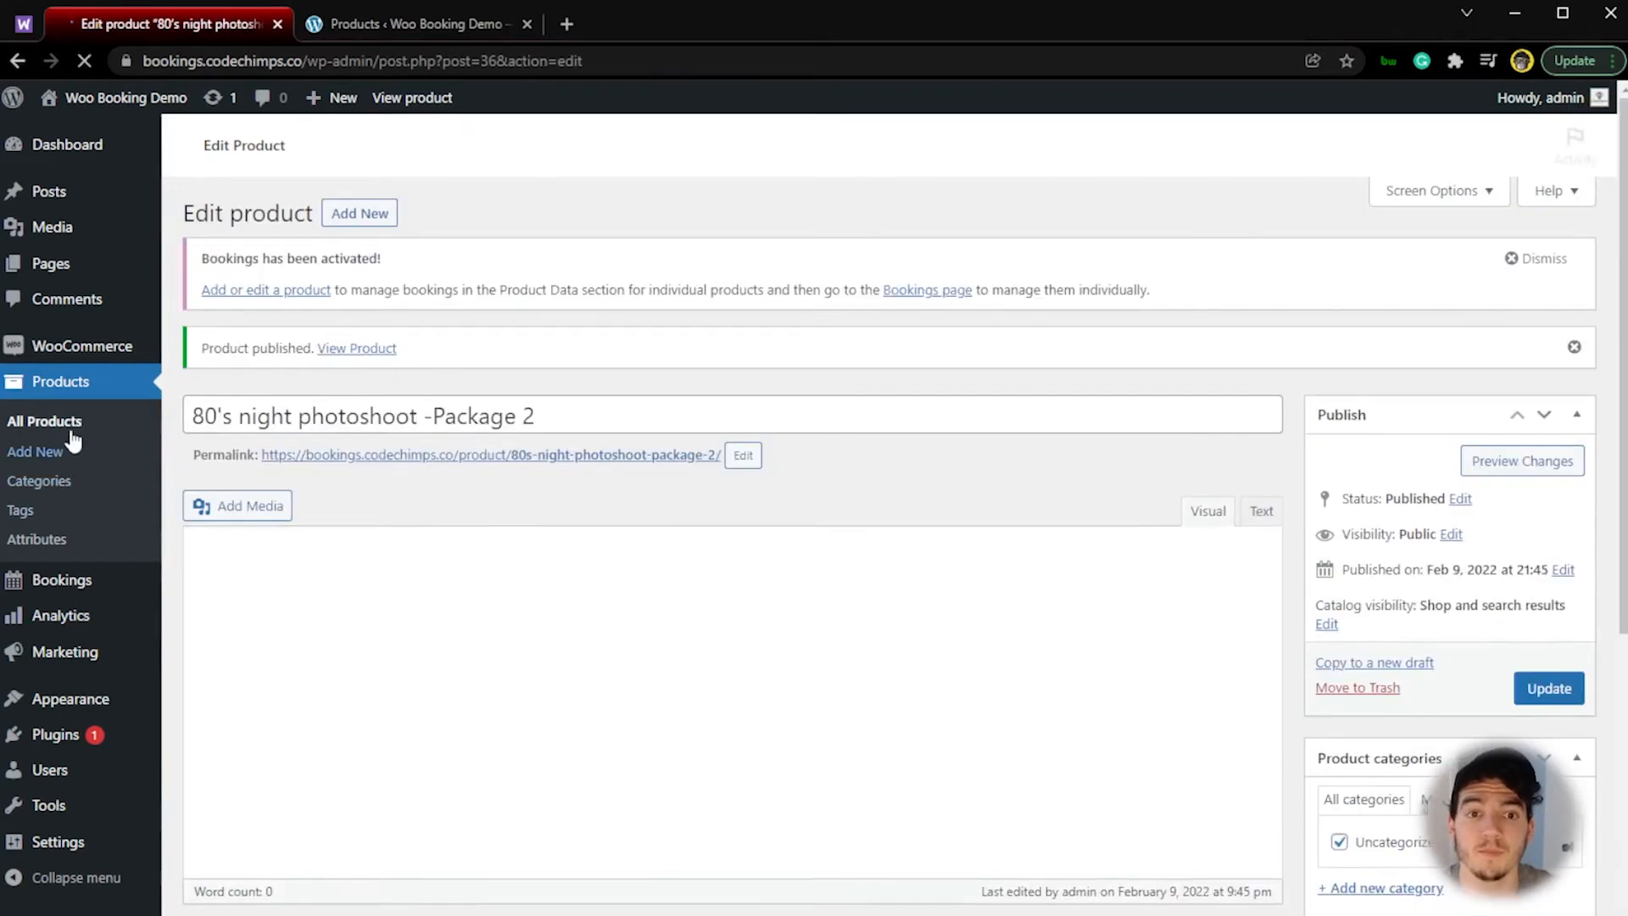
Step: Duplicate the Package 2 product and rename the copy "80's night photoshoot -Package 3"
left_click(74, 421)
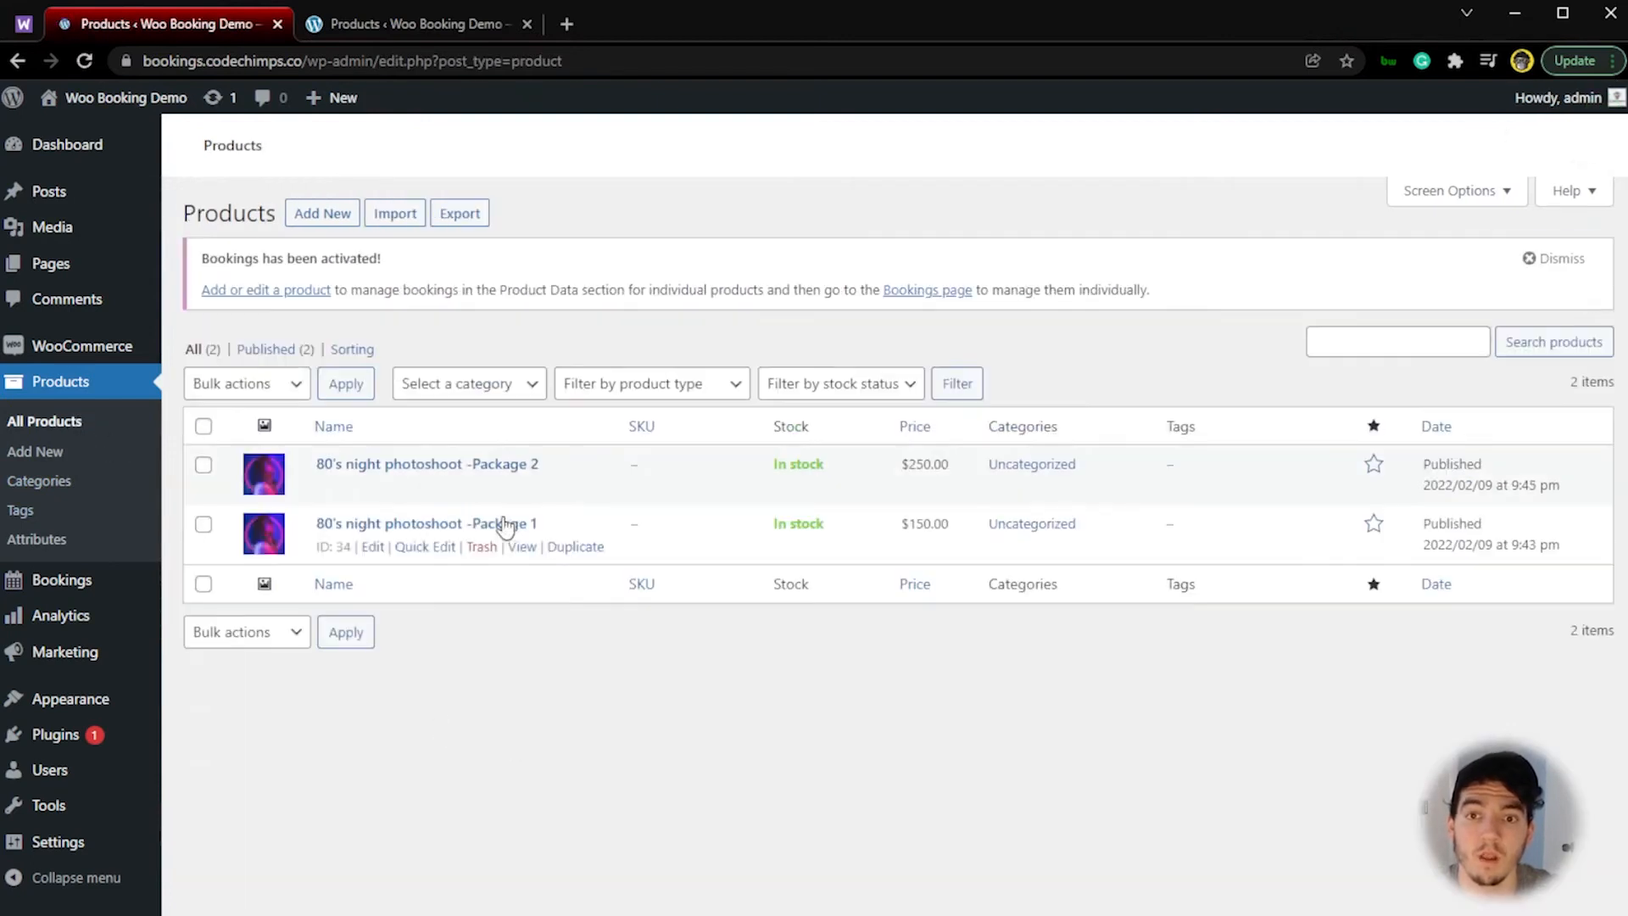
left_click(567, 492)
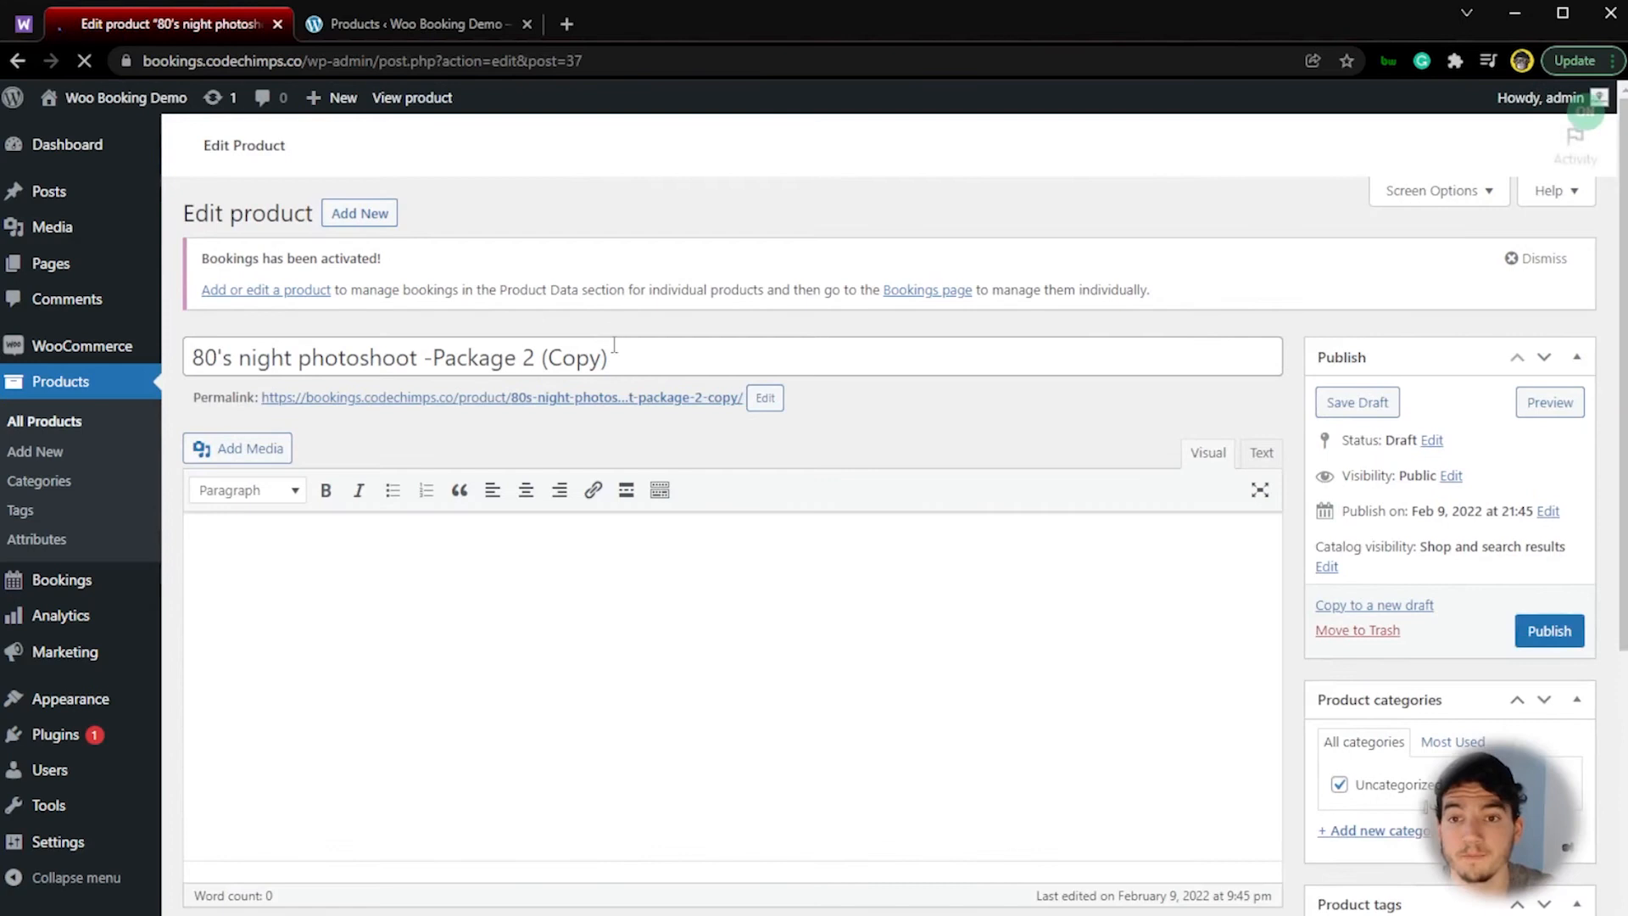
left_click_drag(610, 357, 520, 357)
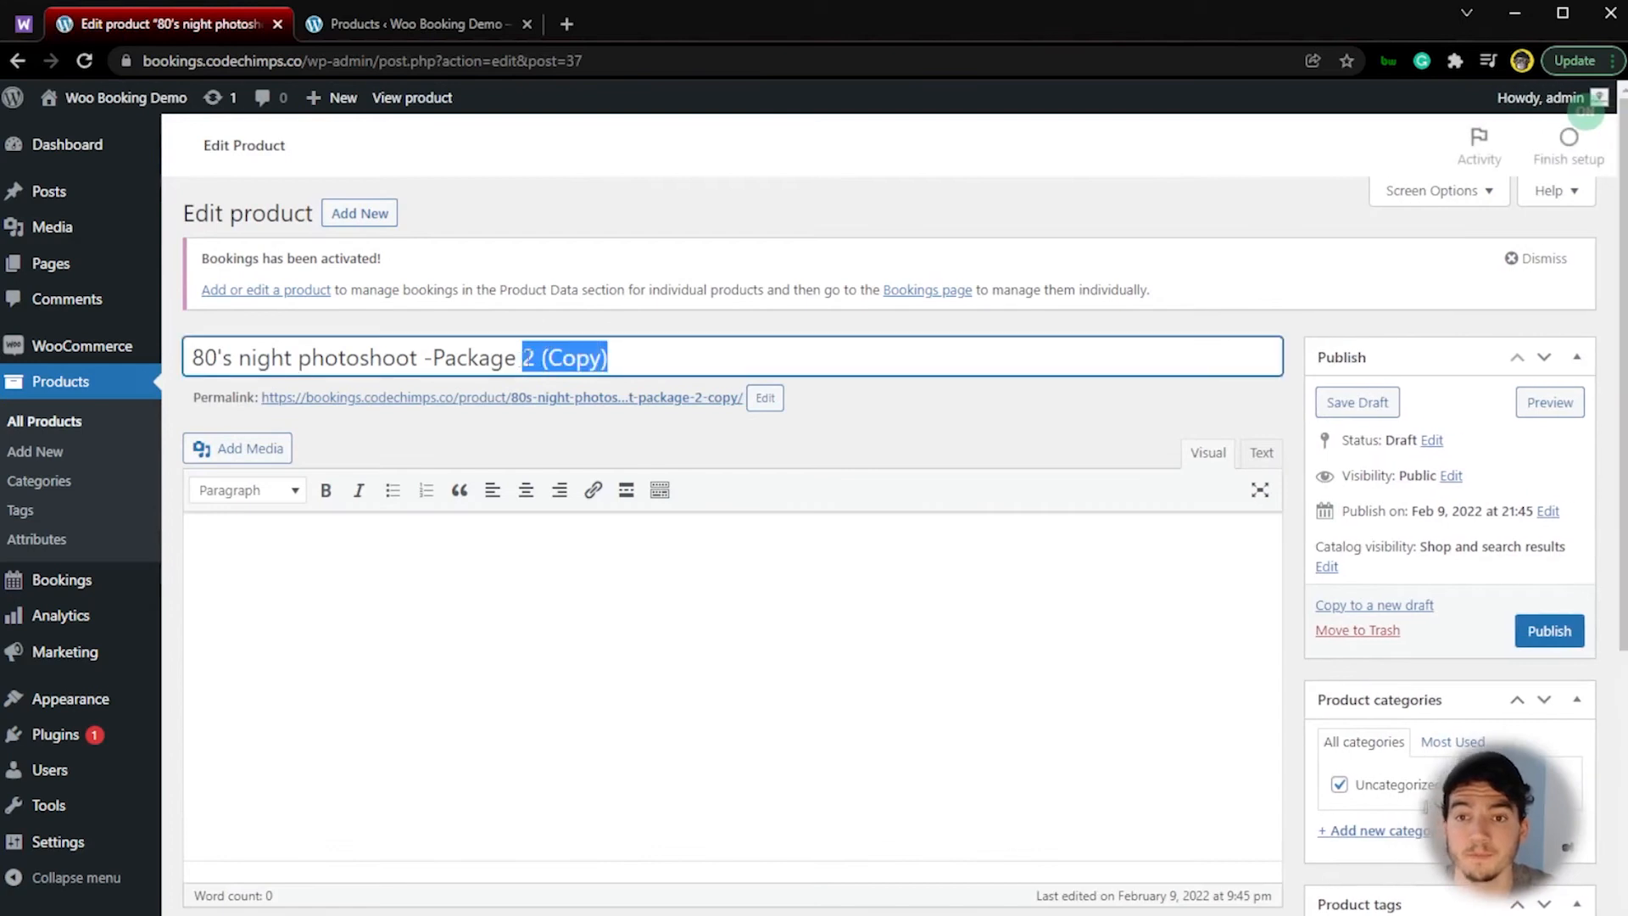
key("BackSpace")
type("3")
scroll(574, 410, "down", 5)
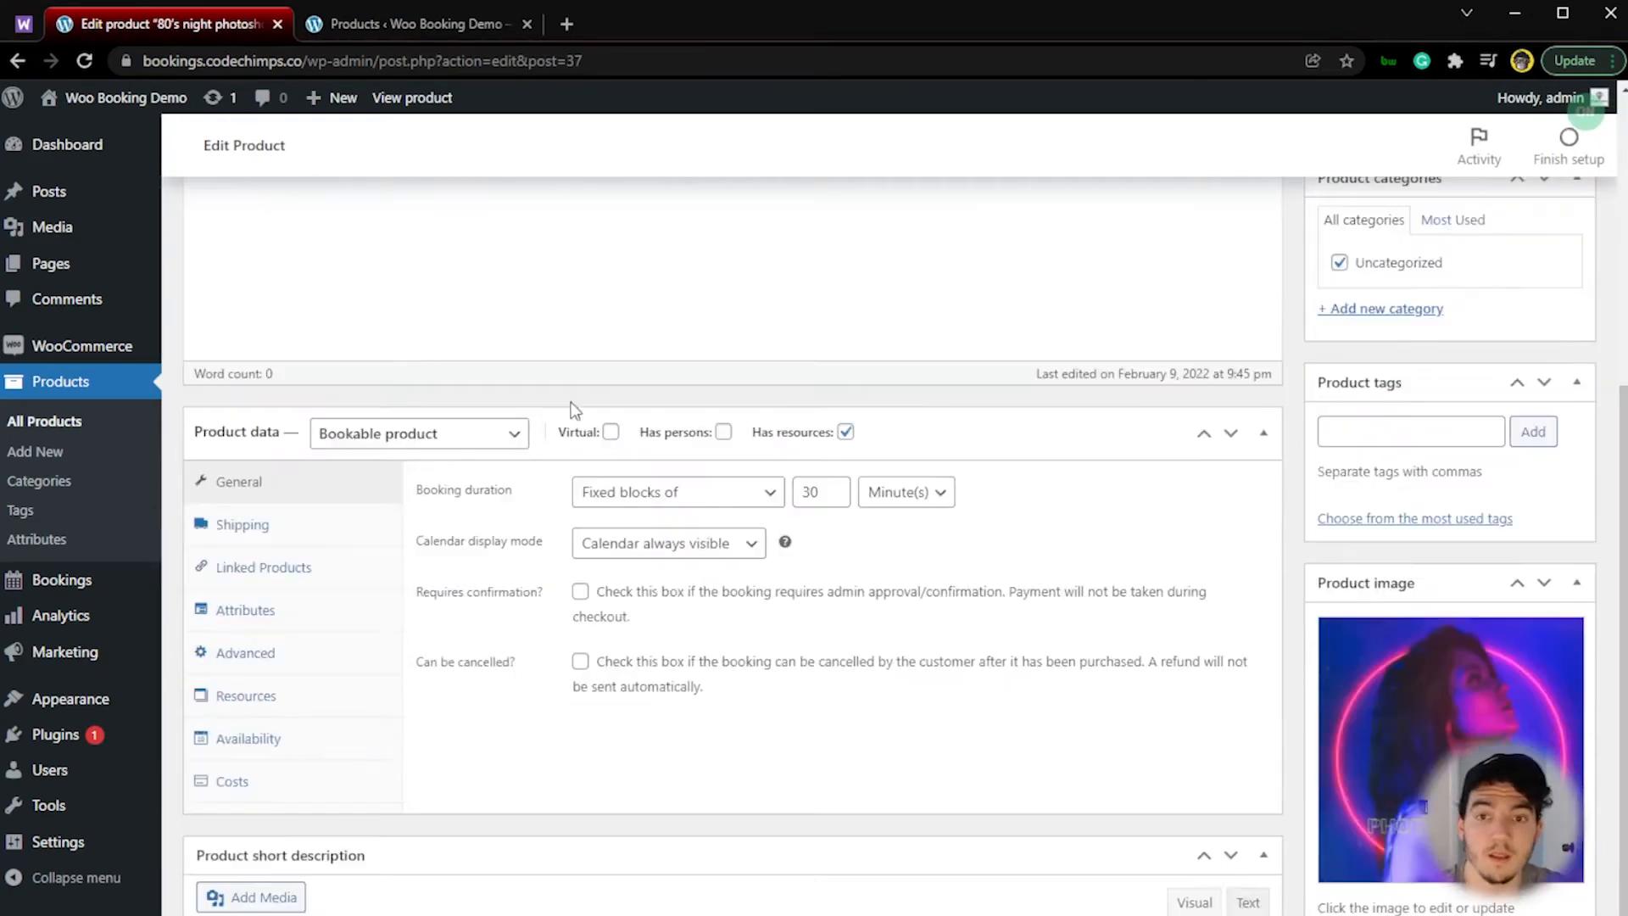
Step: Set the base cost of the Package 3 product to 350 and publish it
left_click(279, 778)
left_click(592, 480)
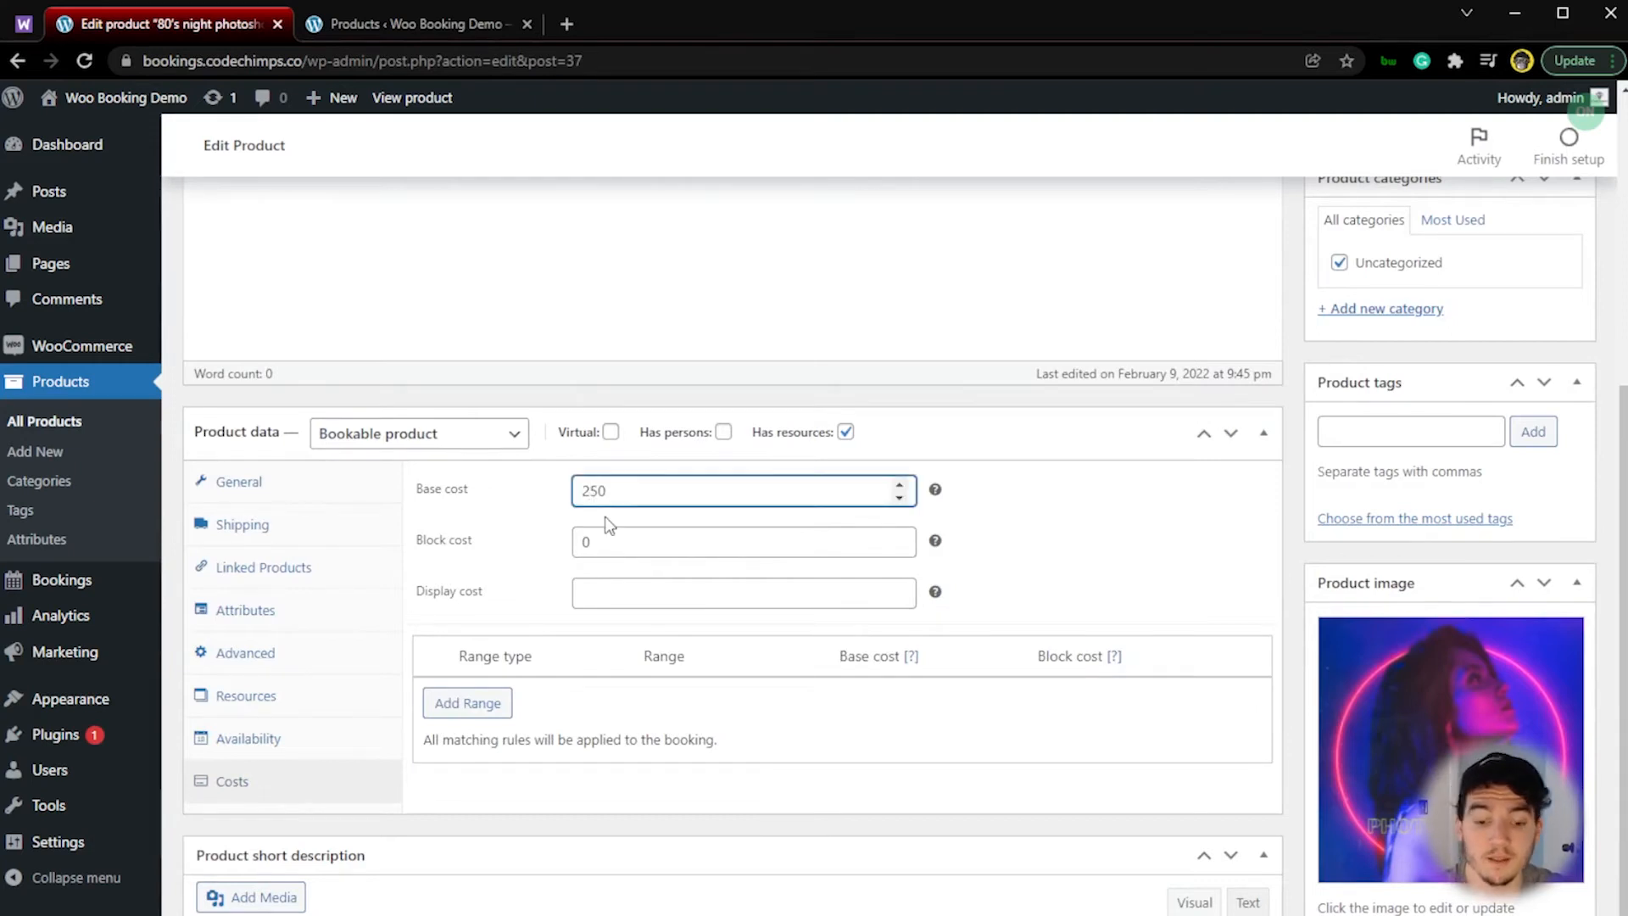
key("BackSpace")
type("3")
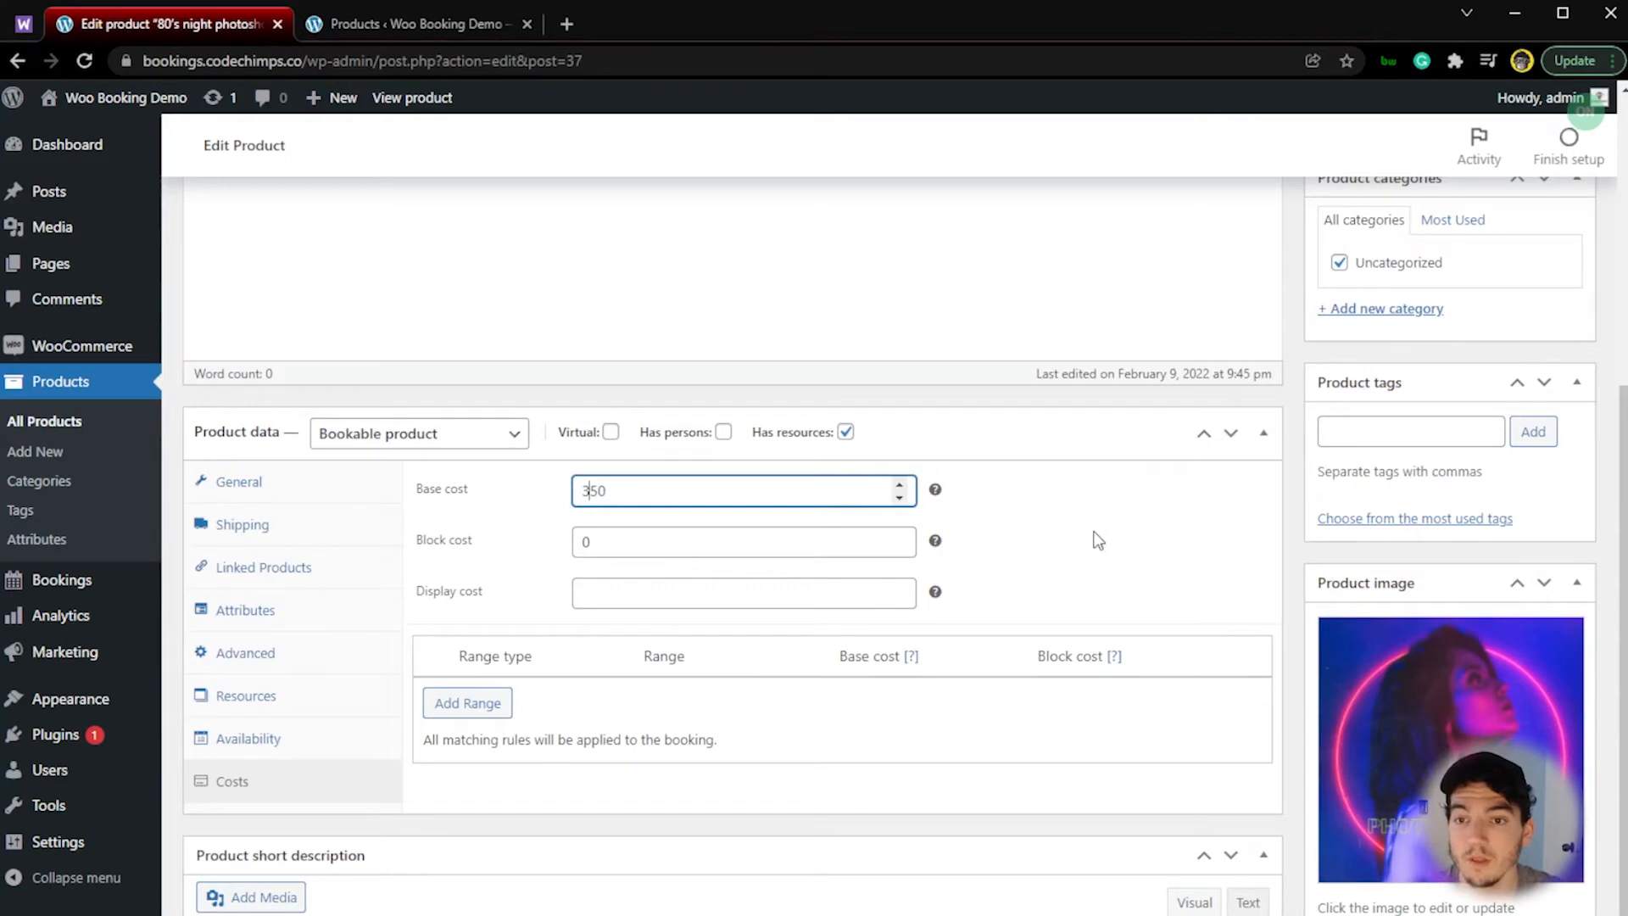
scroll(1098, 540, "up", 8)
left_click(1563, 633)
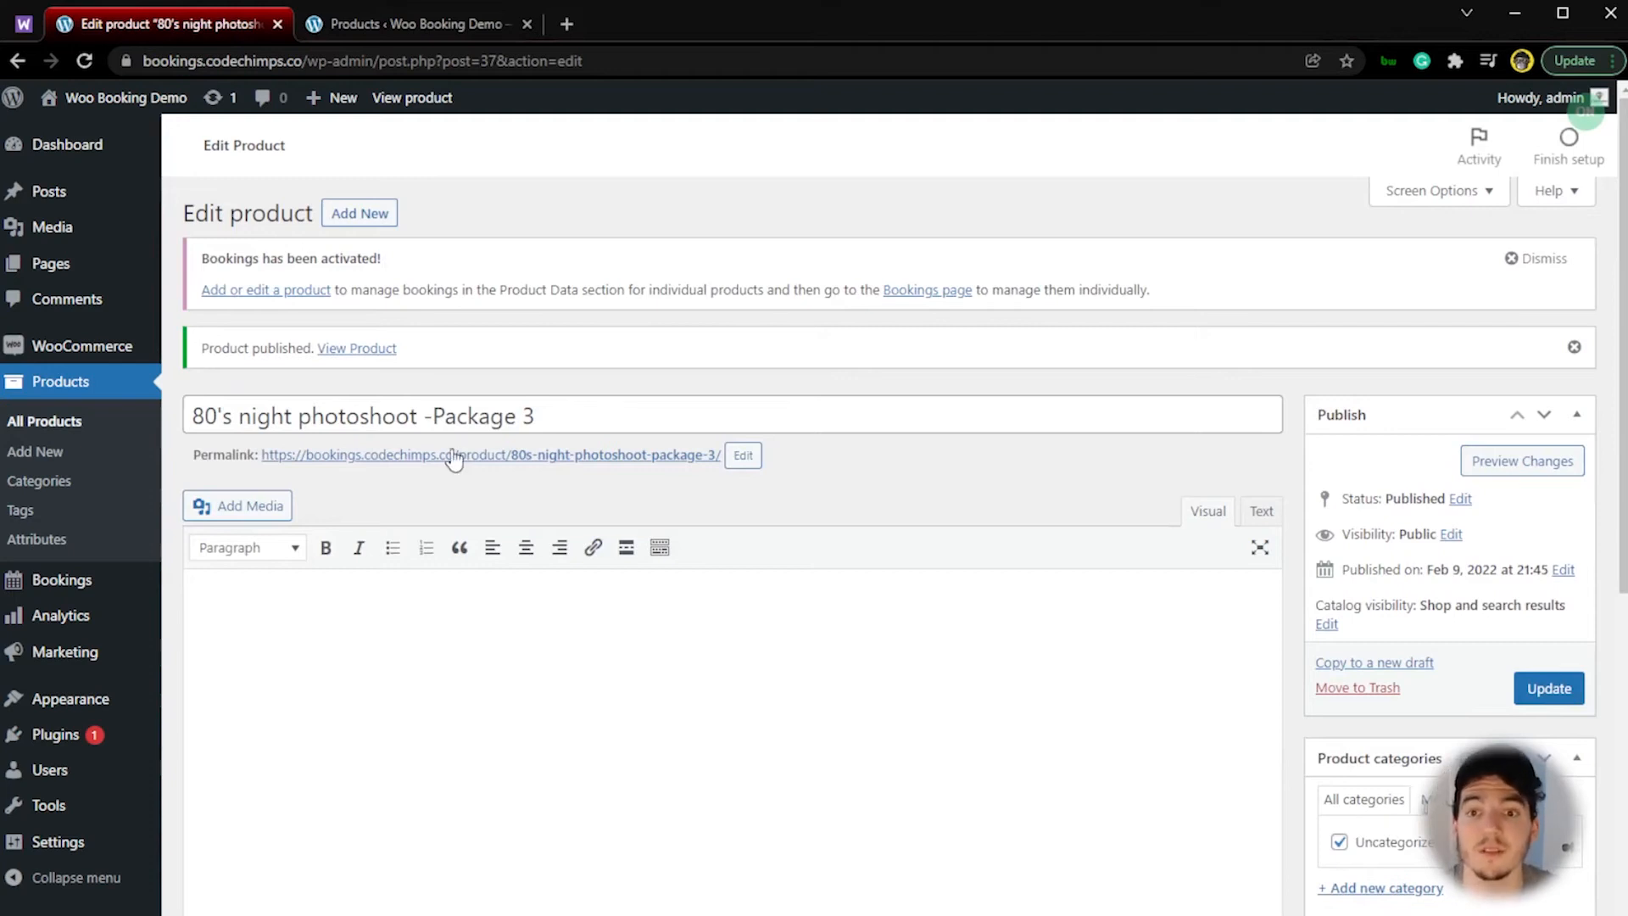
Step: Close the products list, open the live Package 3 page in a new tab and check the available times for February 11, 2022
left_click(426, 32)
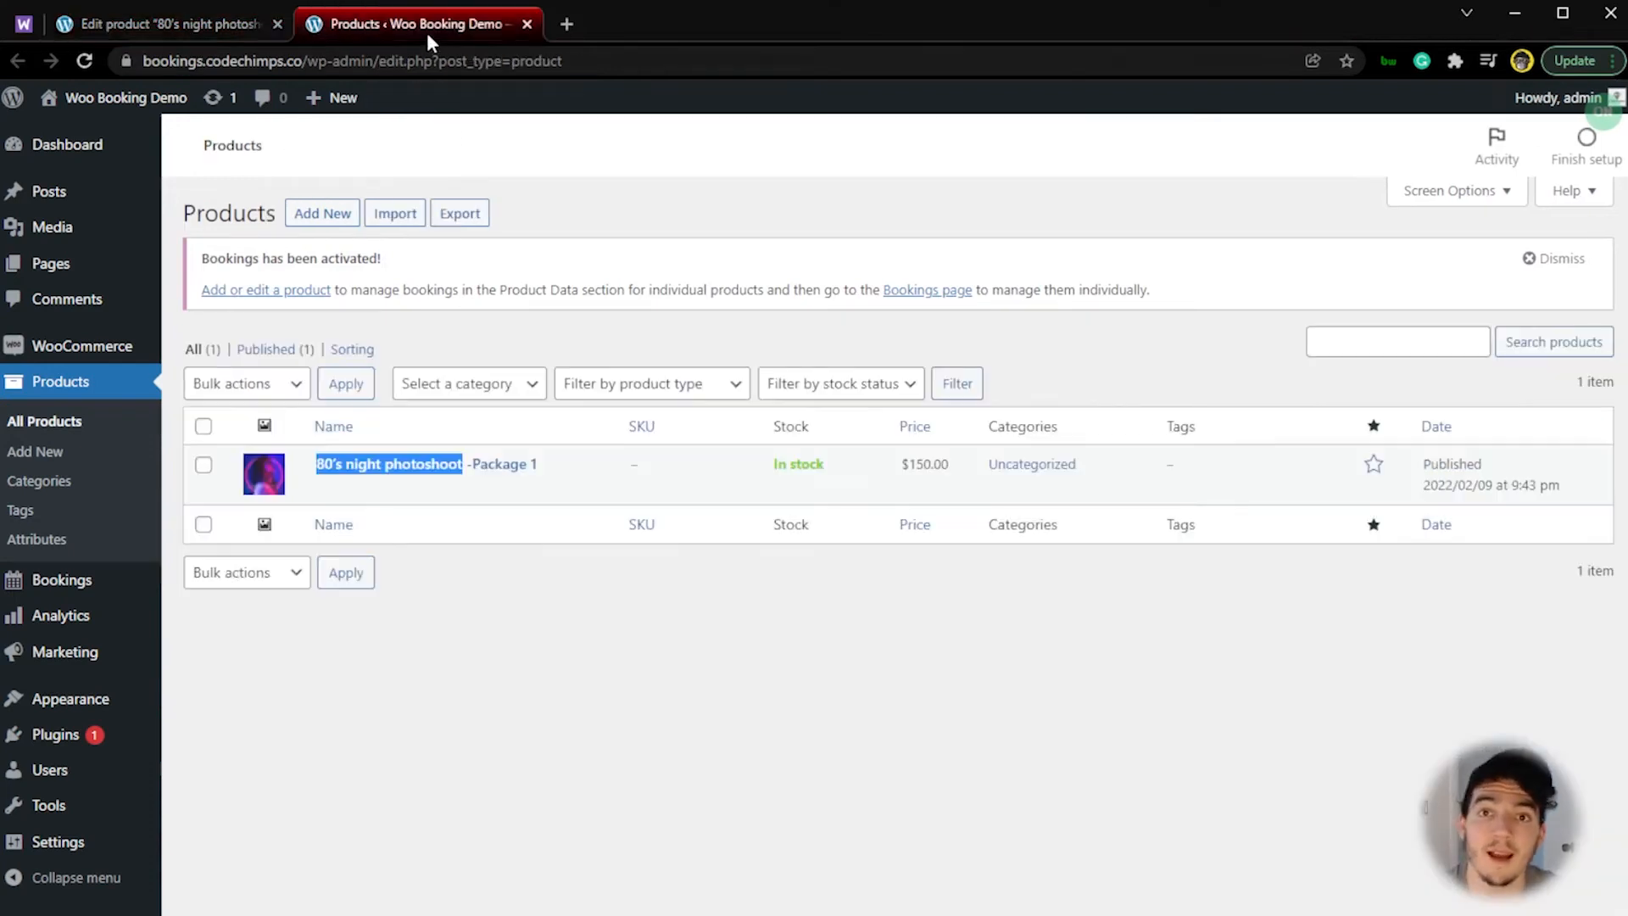
left_click(528, 25)
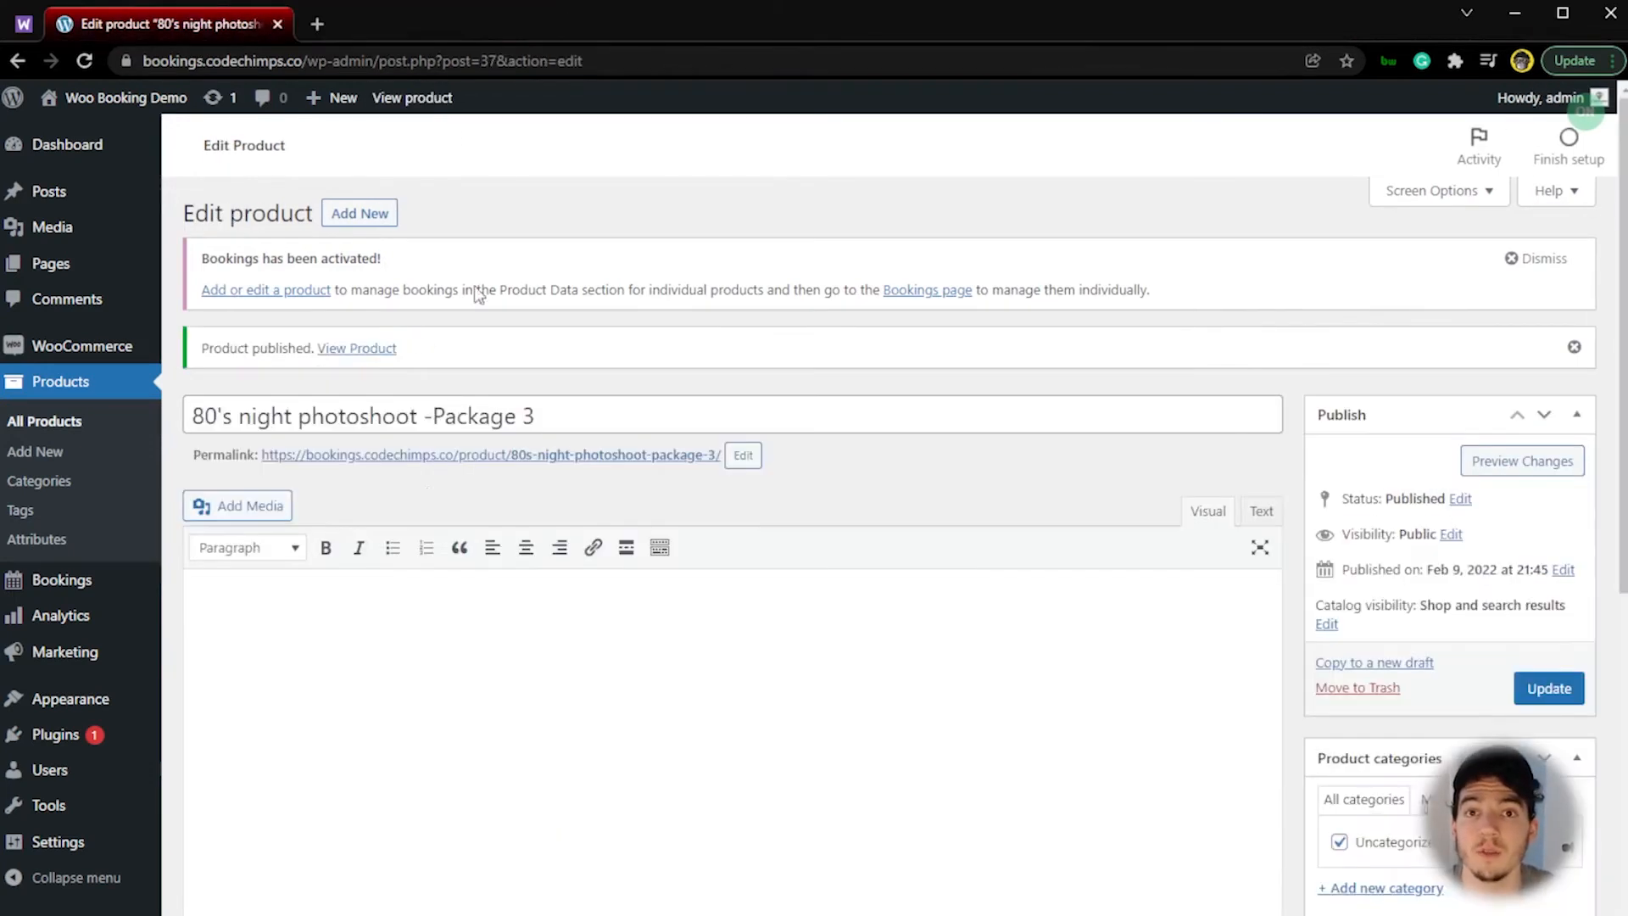
middle_click(402, 463)
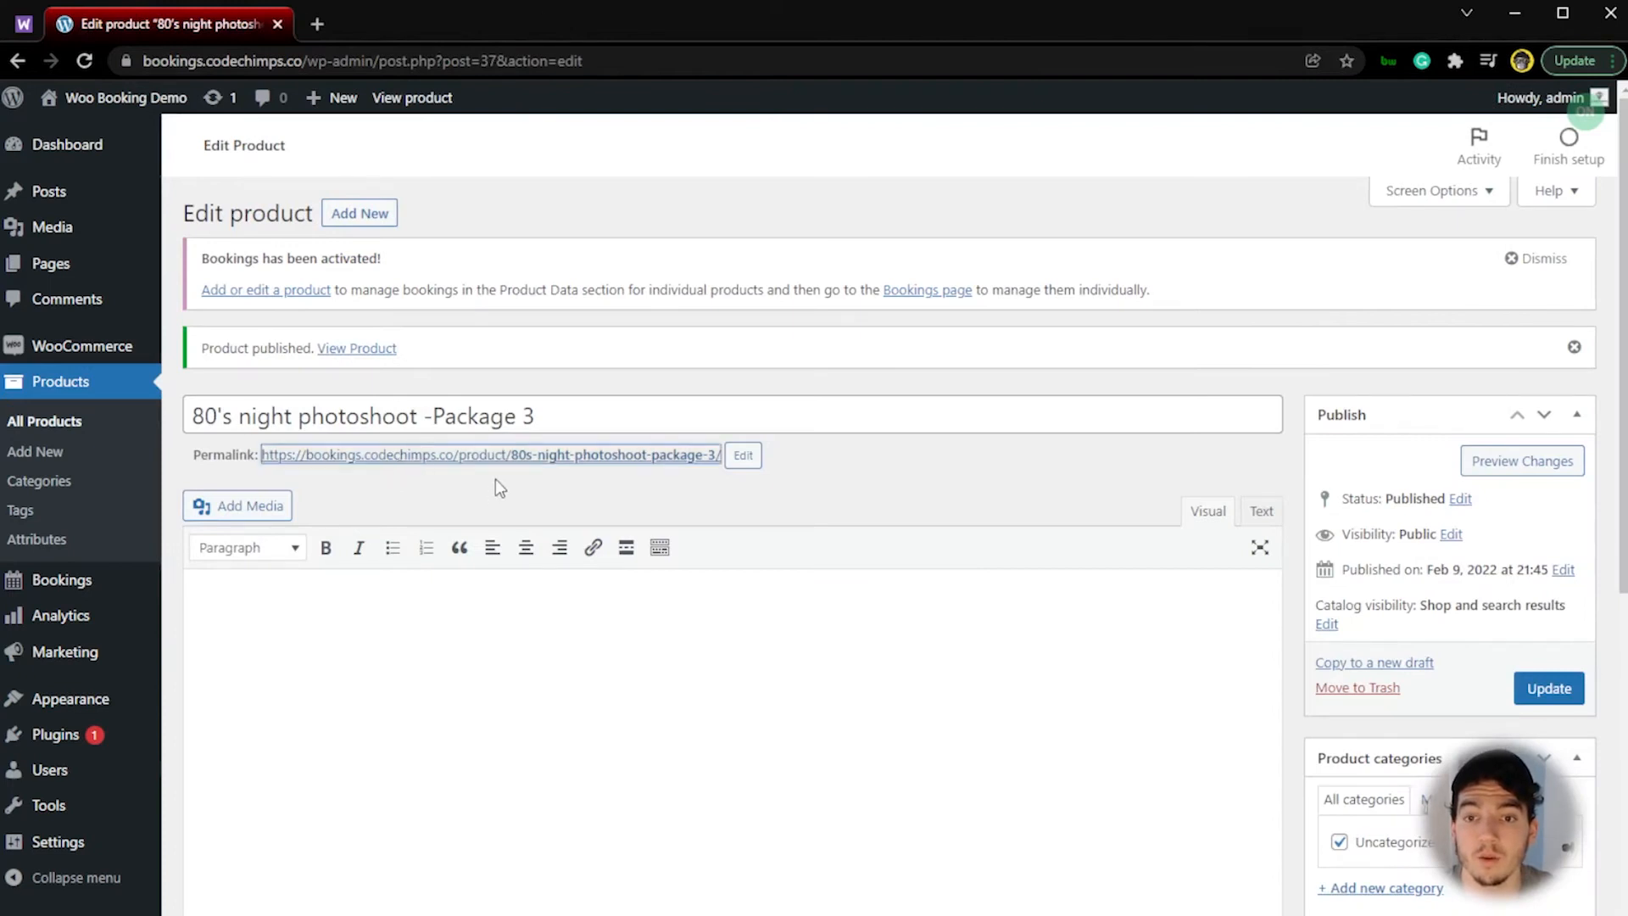
left_click(415, 29)
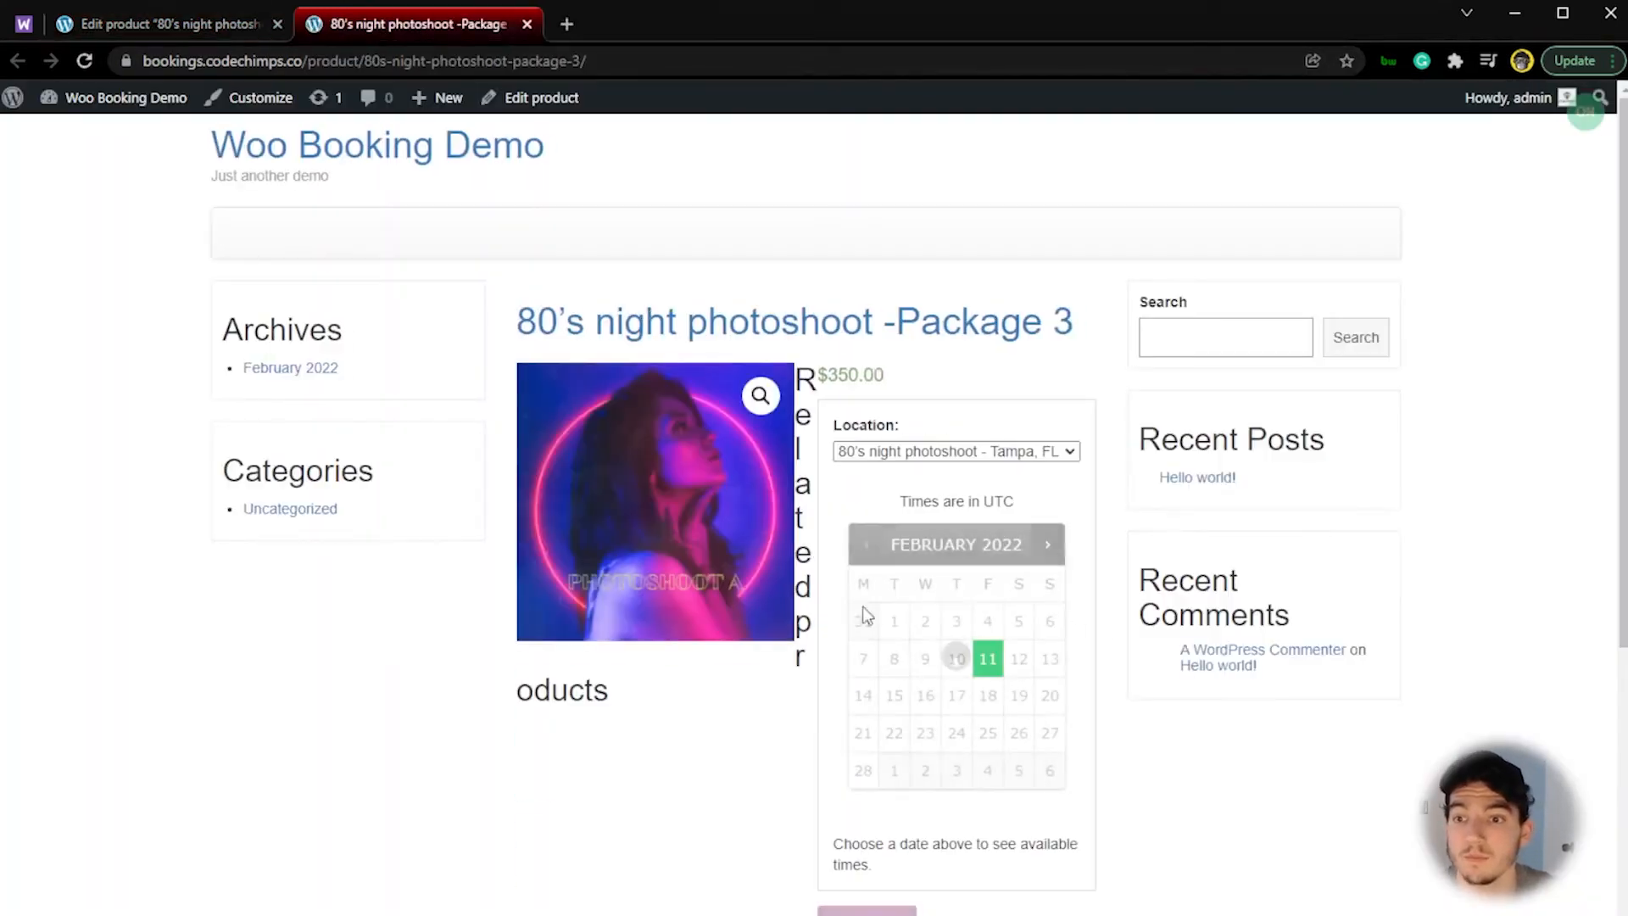
left_click(988, 662)
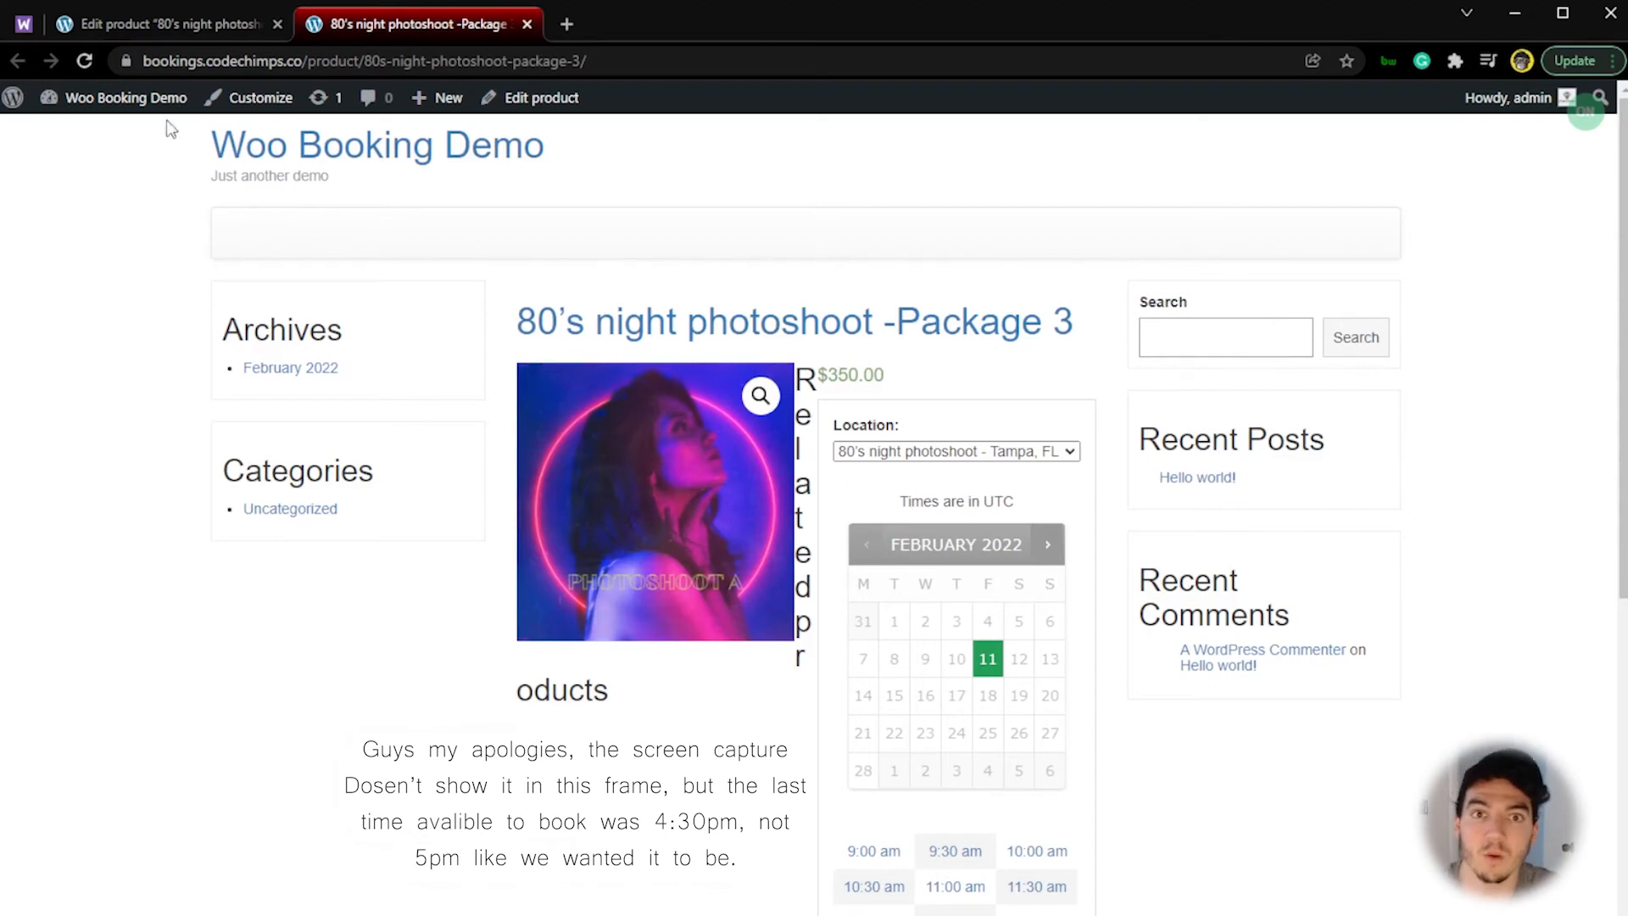
Step: Change the end time of the 80's night photoshoot - Tampa, FL resource's availability range to 05:30 PM and update the resource
left_click(156, 20)
mouse_move(63, 579)
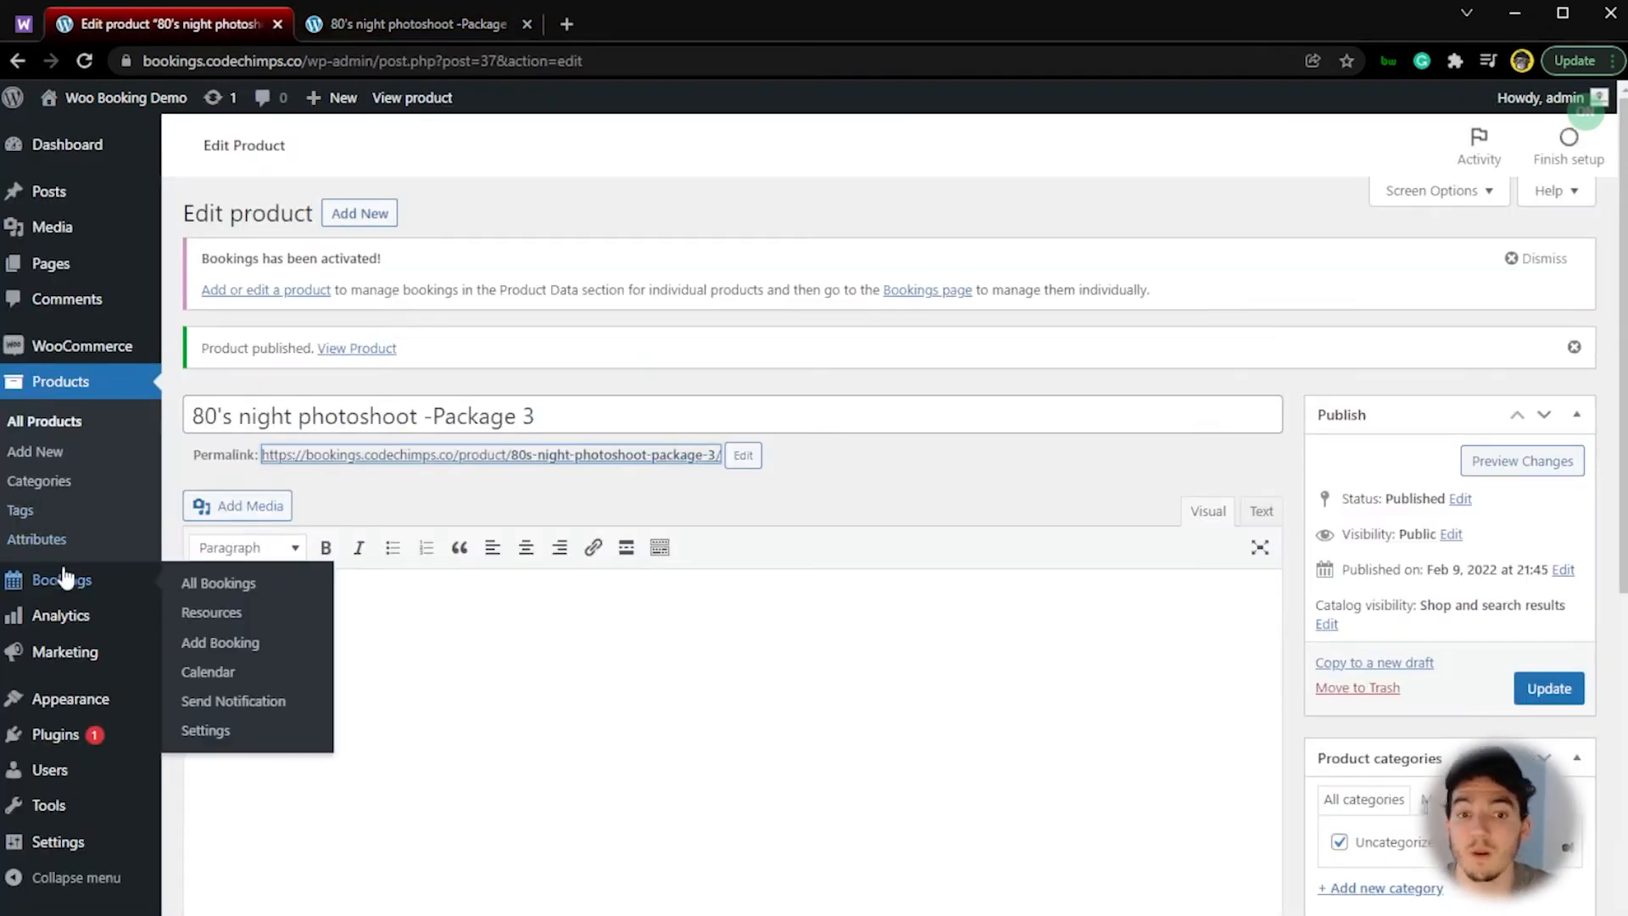
left_click(259, 611)
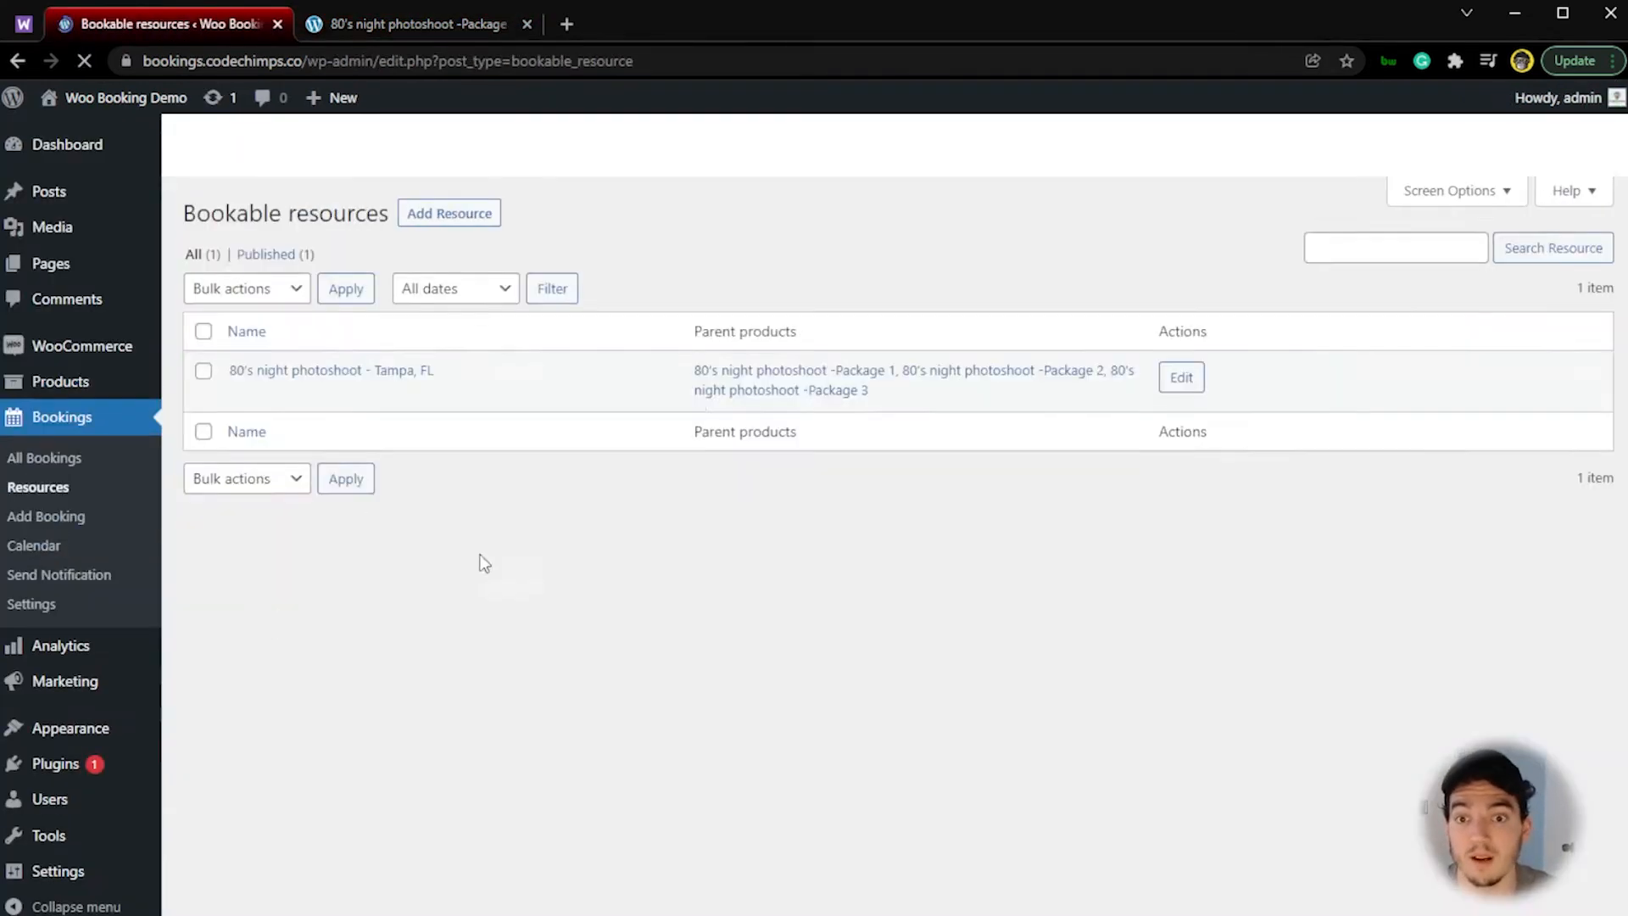
left_click(1192, 473)
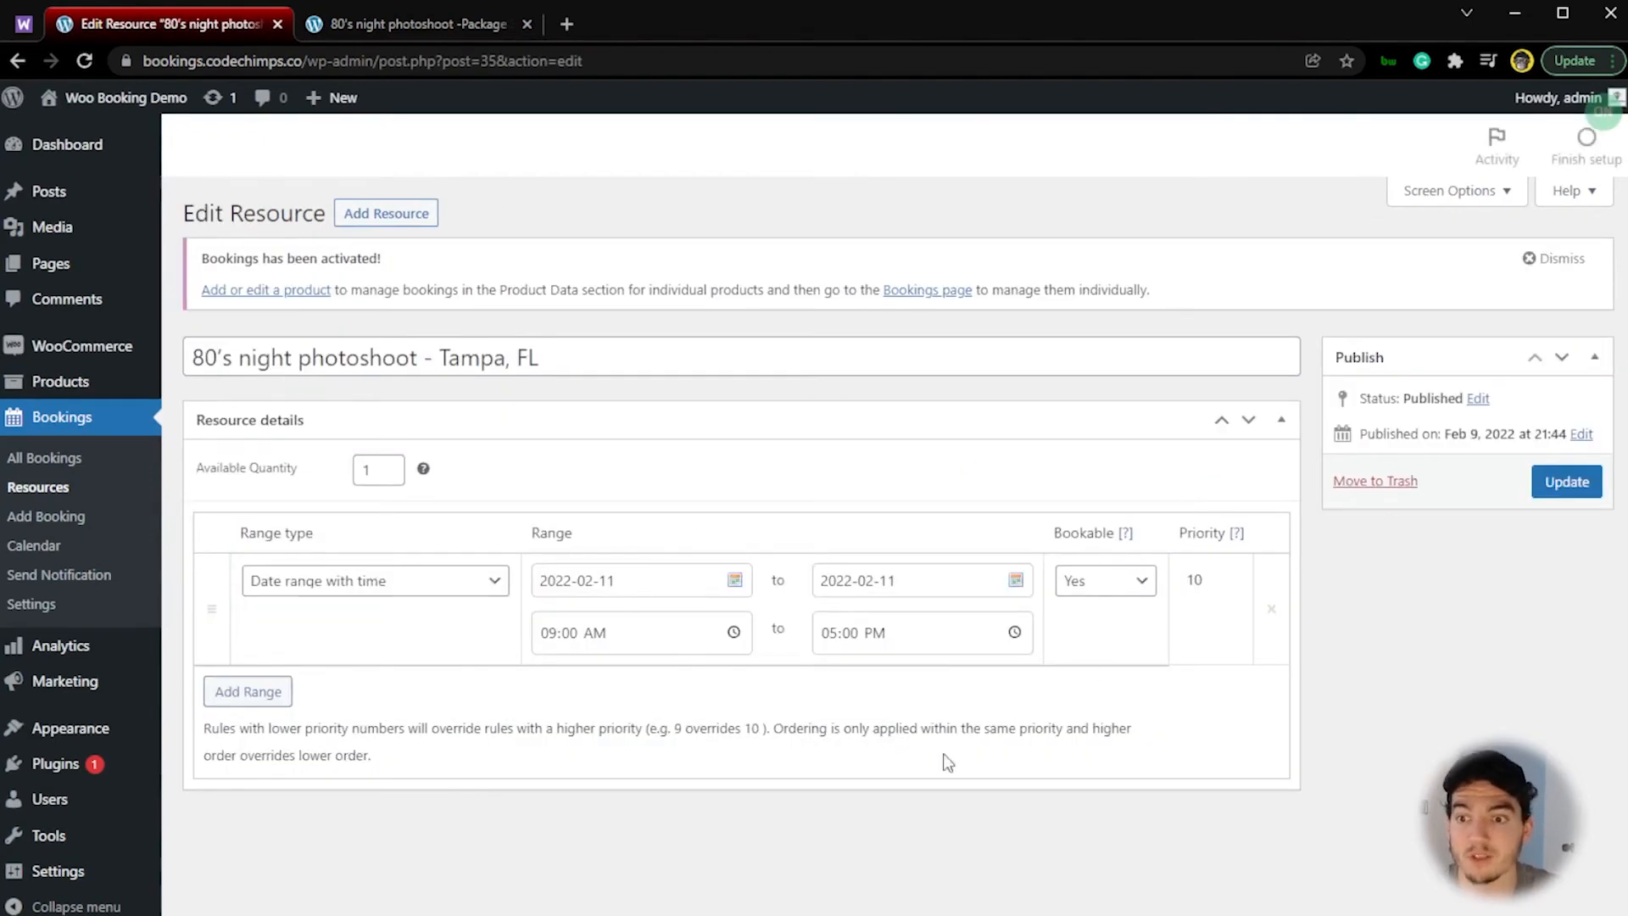
left_click(826, 634)
left_click(852, 641)
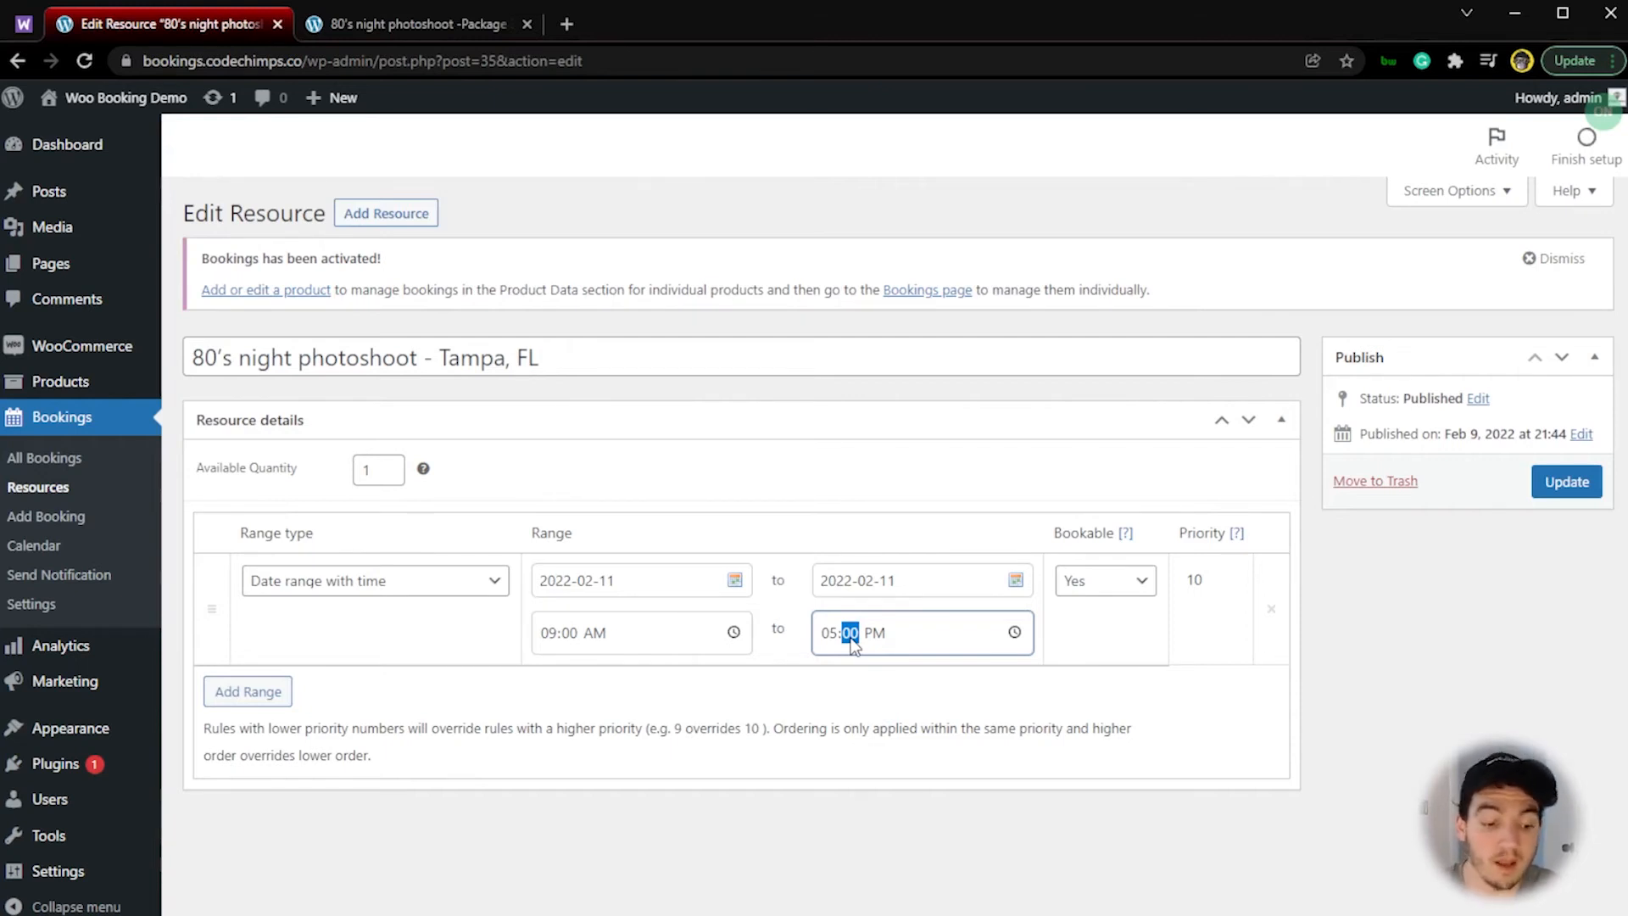
type("0")
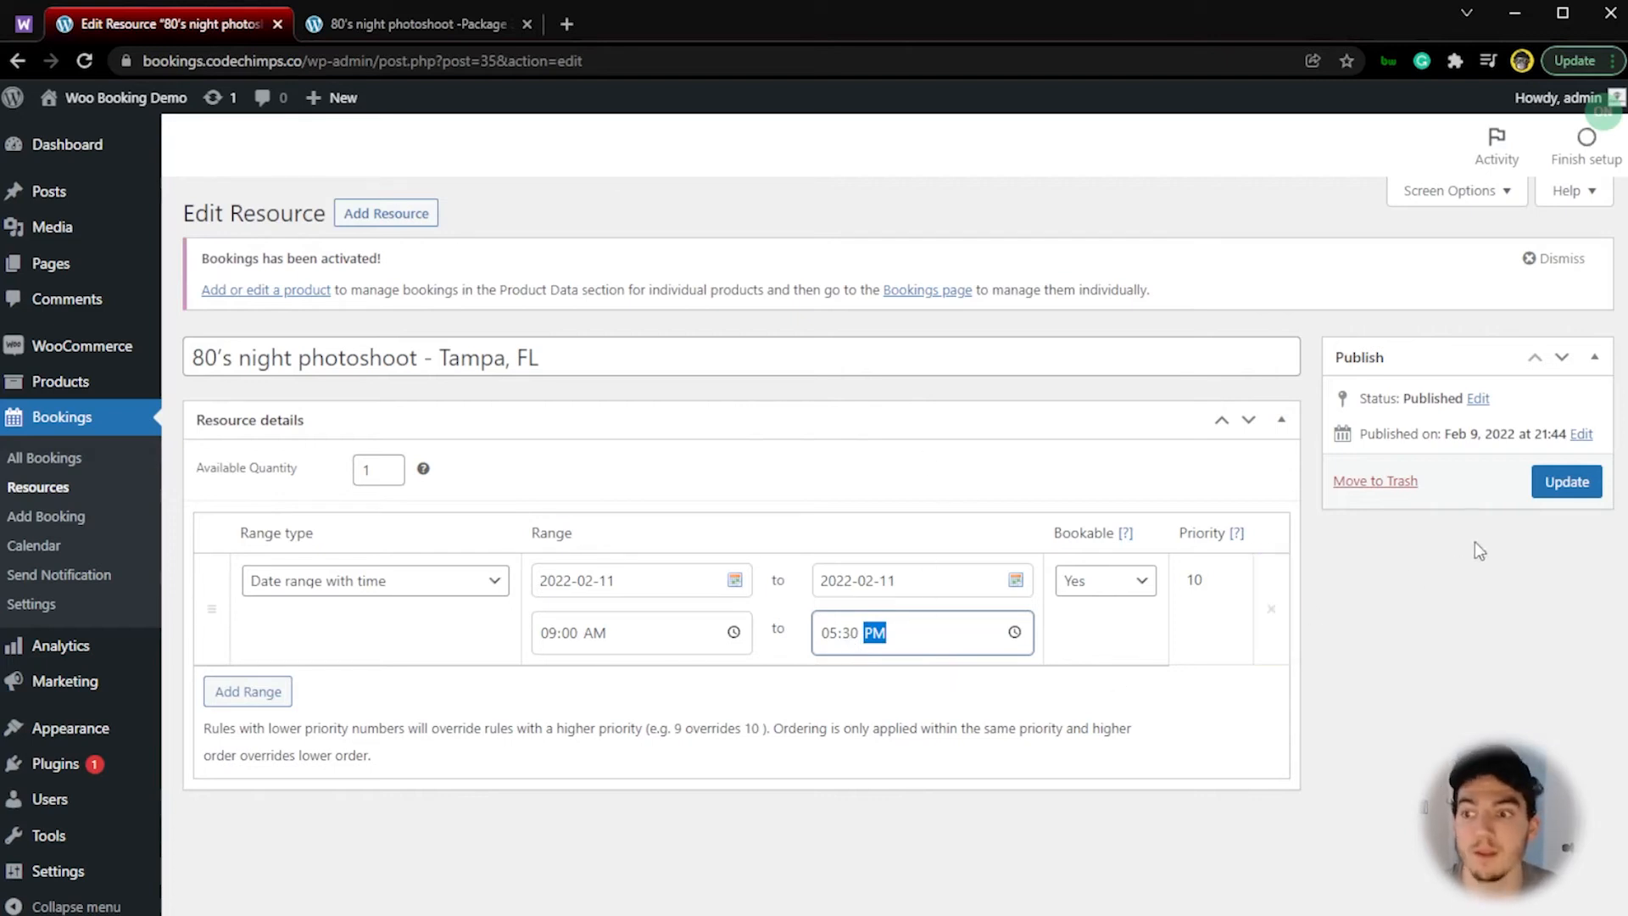
left_click(1559, 485)
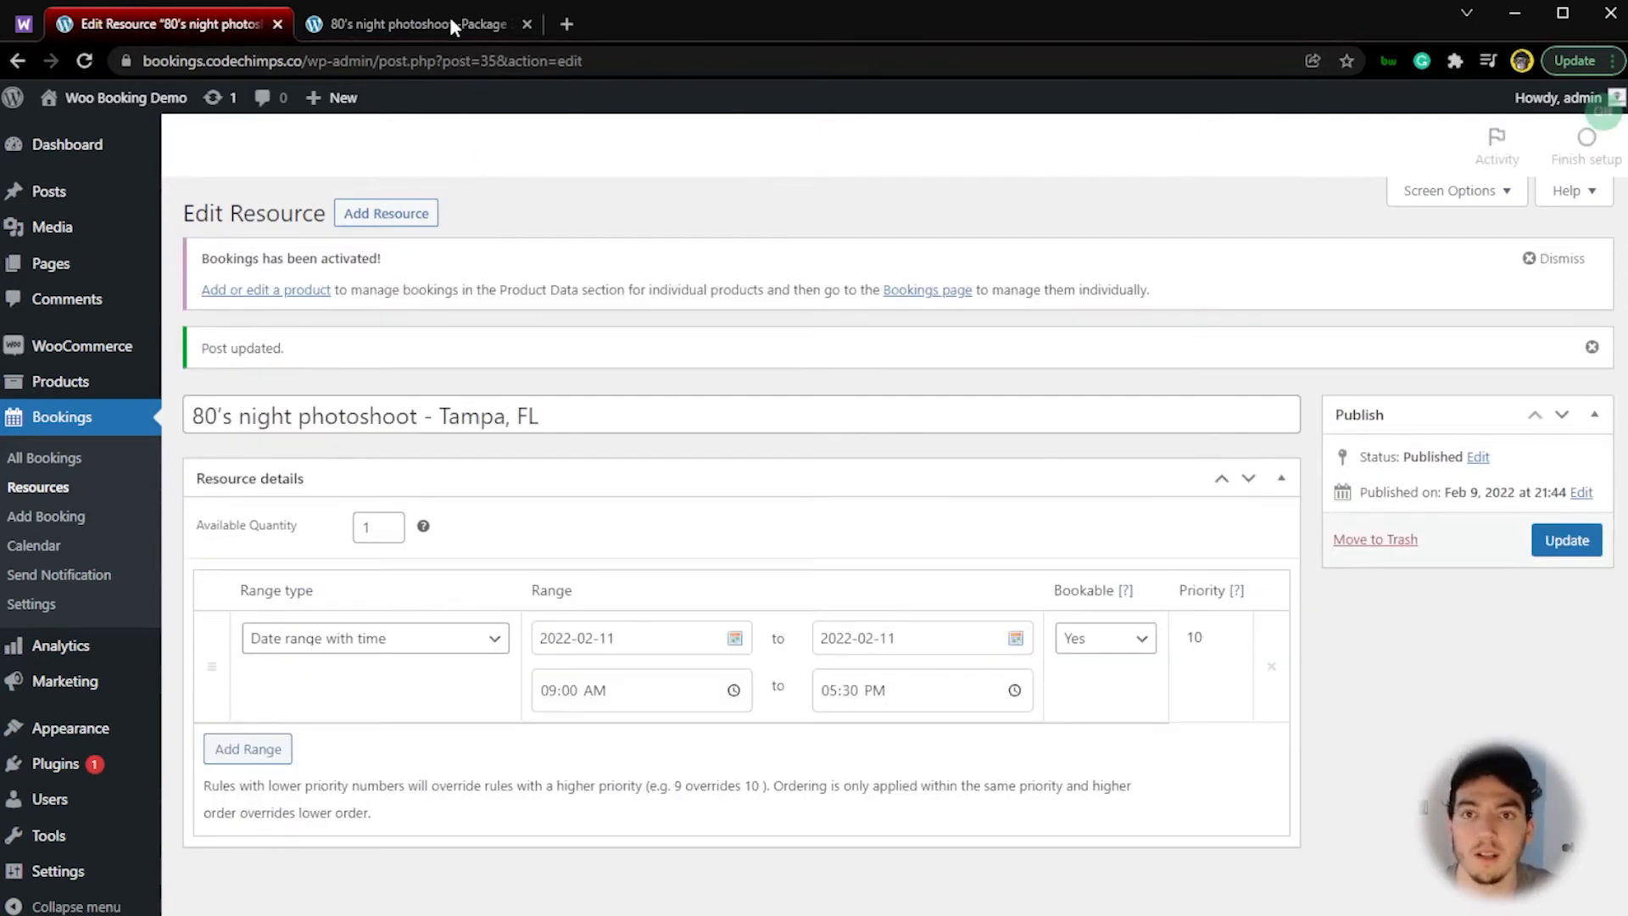
Step: Reload the live Package 3 page and book the Tampa, FL location for February 11 at 11:00 am
left_click(450, 20)
key("F5")
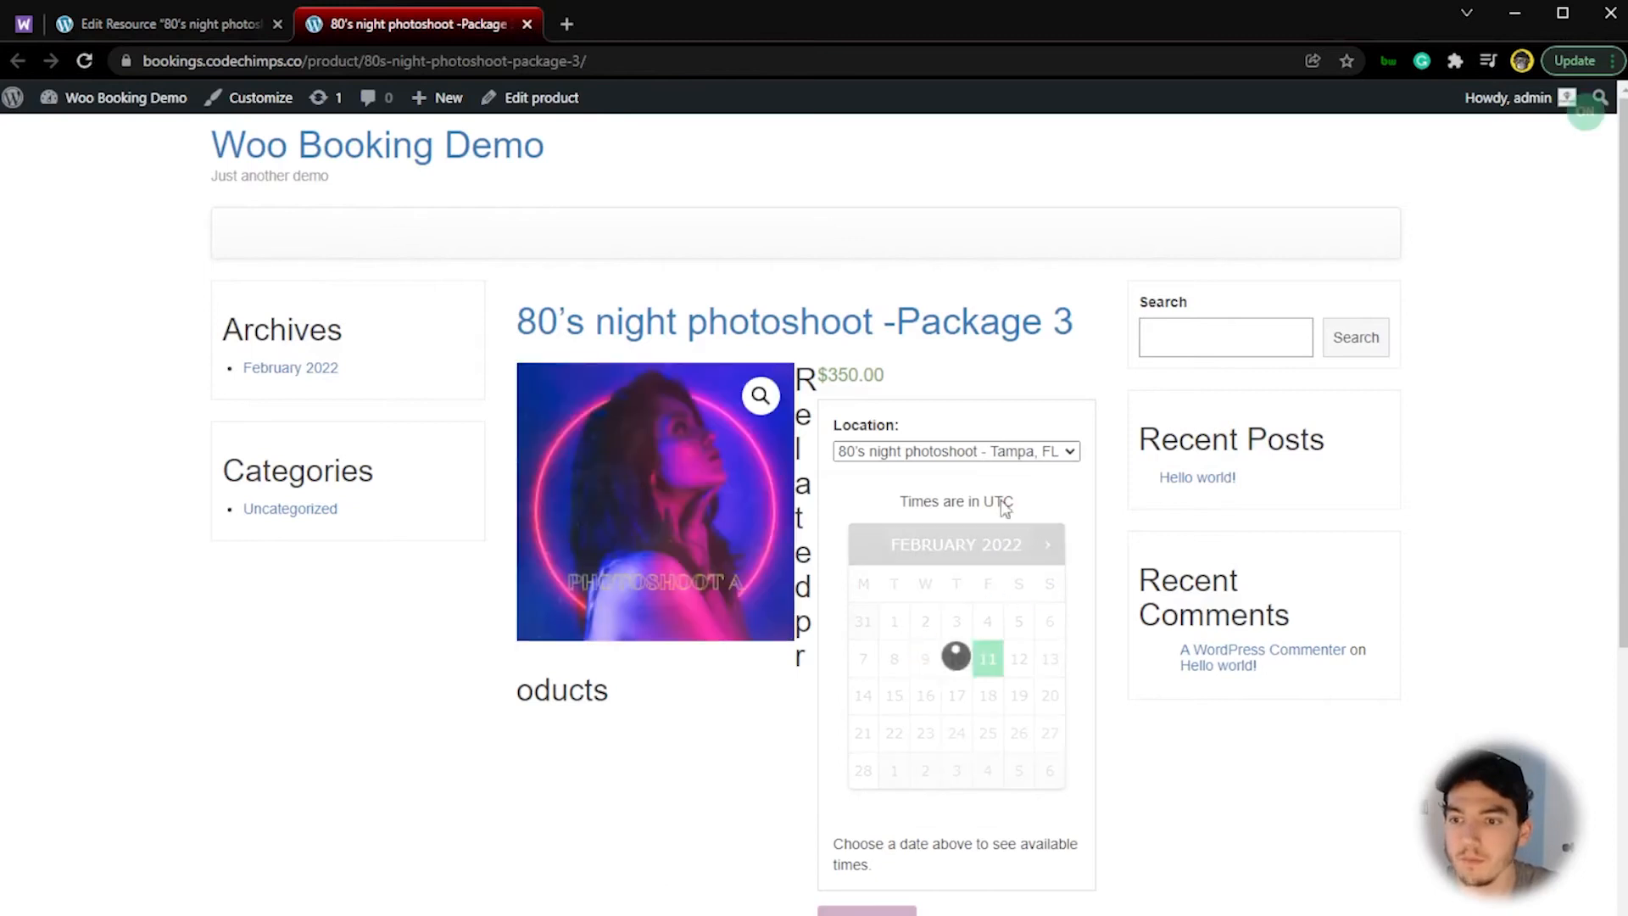
left_click(1032, 444)
left_click(1024, 464)
left_click(1025, 451)
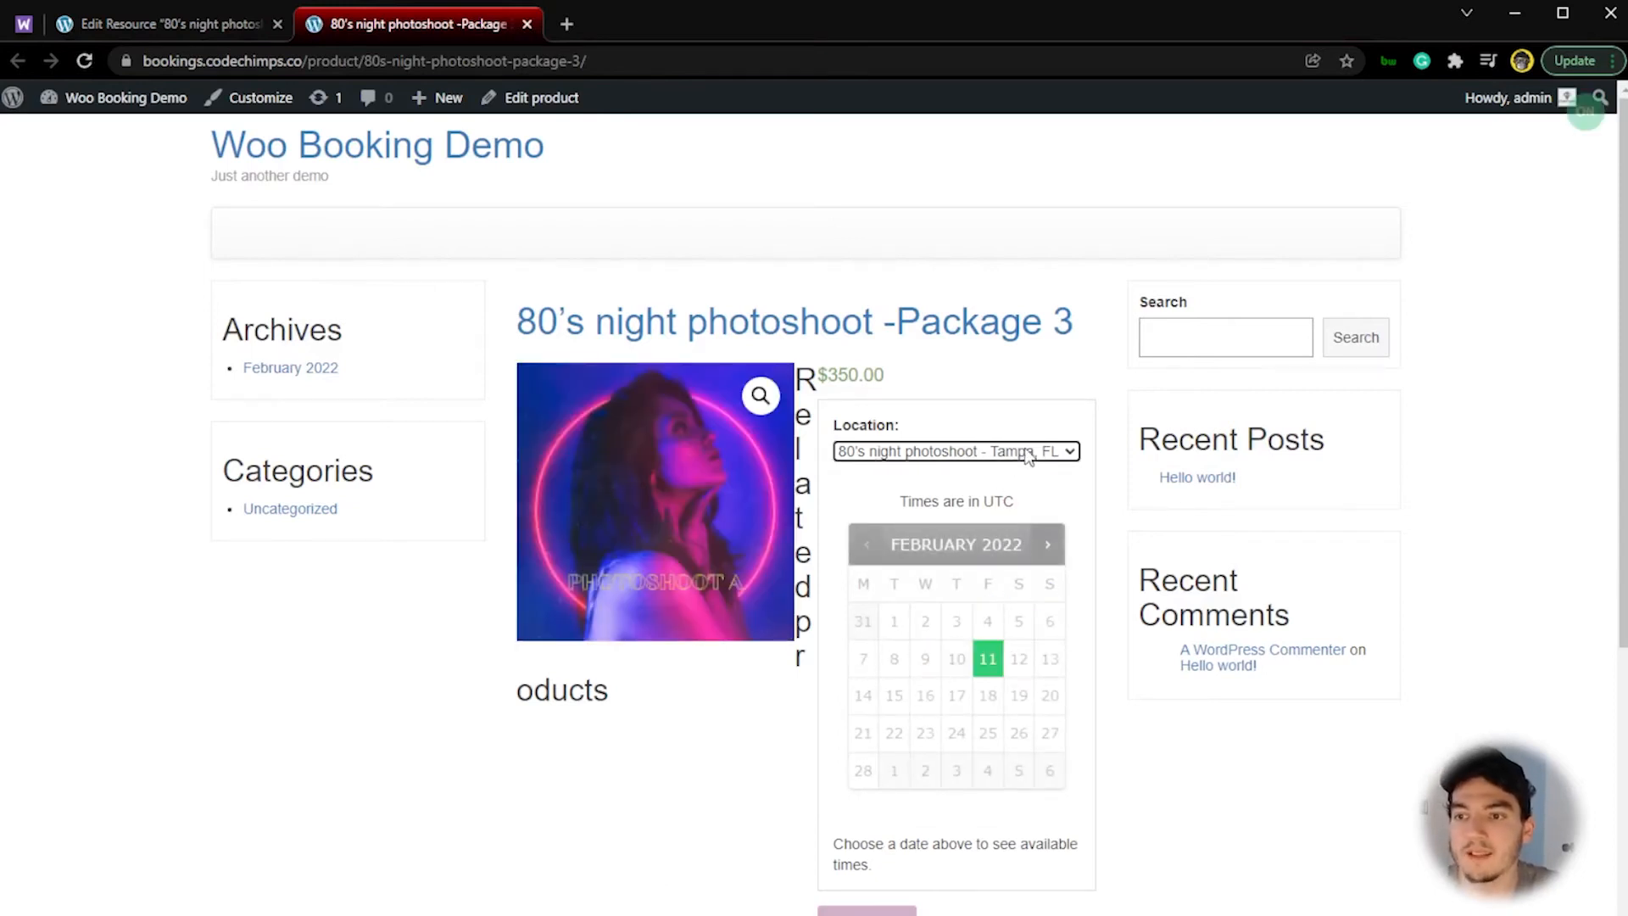
left_click(986, 667)
scroll(1106, 808, "down", 1)
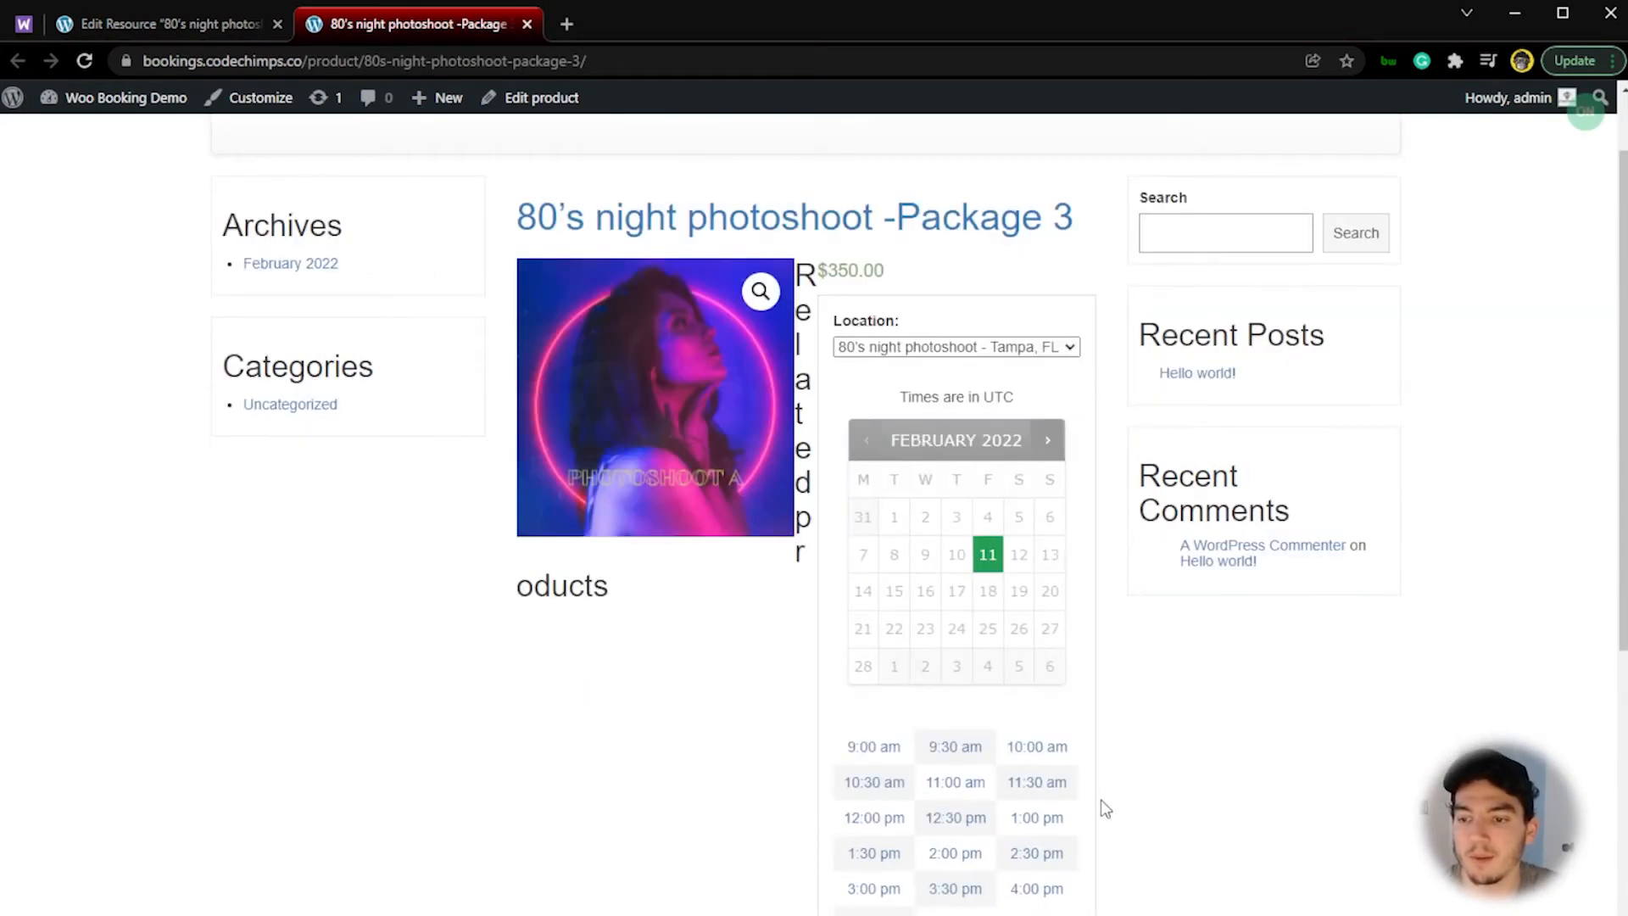
left_click(953, 787)
scroll(1123, 858, "down", 1)
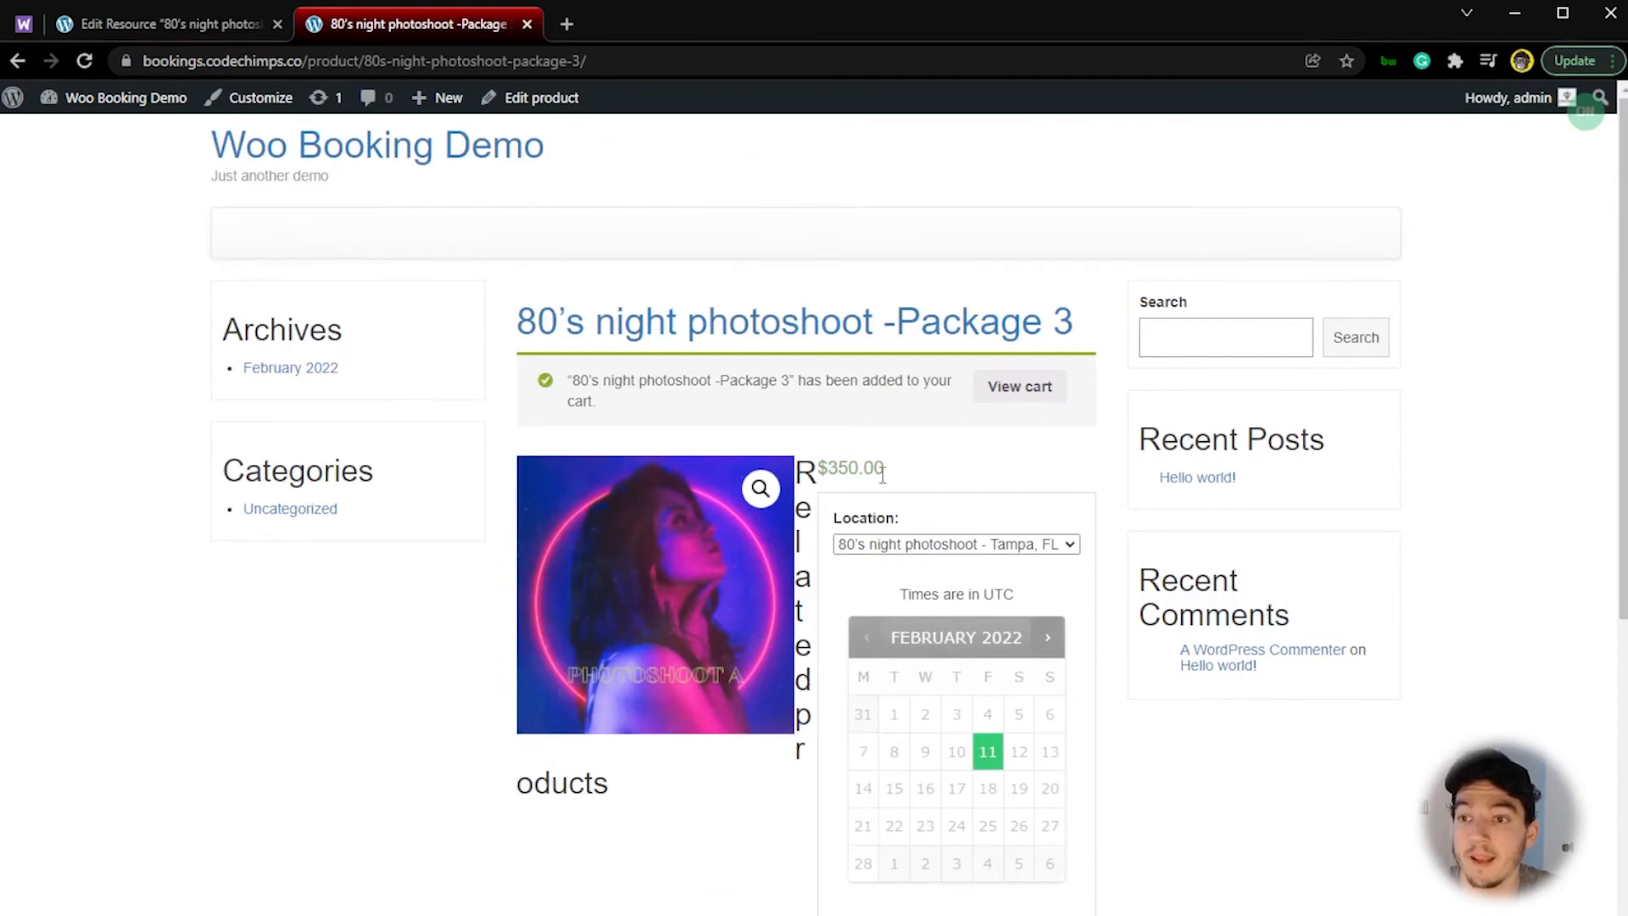
Step: Open the live Package 2 page in a new tab from the related products on the Package 3 page
scroll(814, 407, "down", 1)
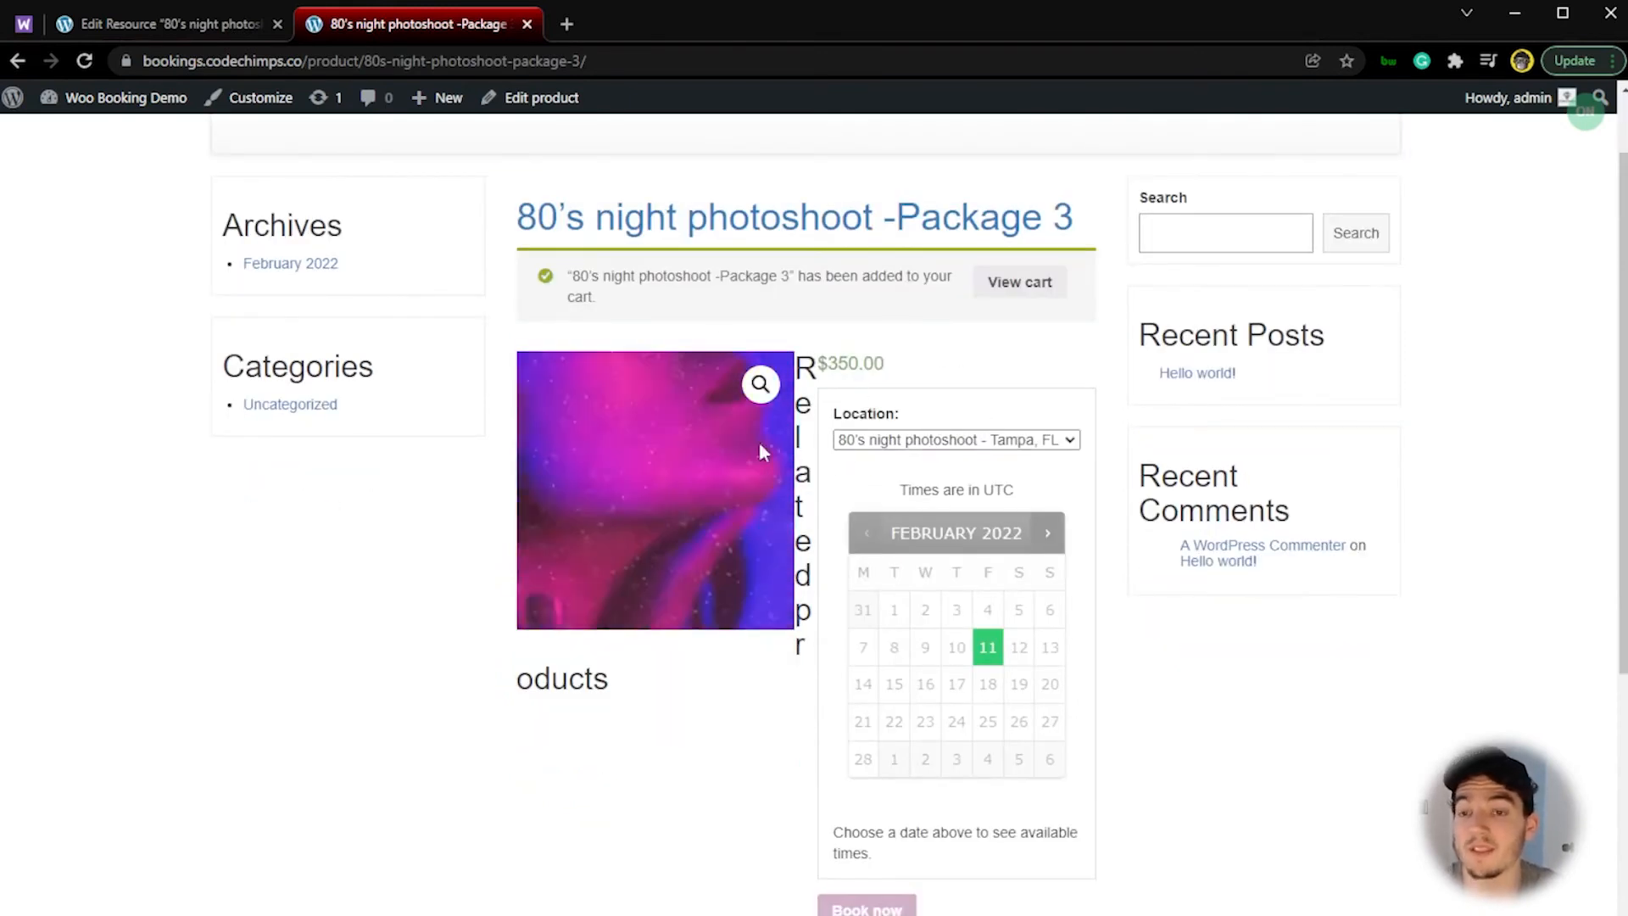
scroll(735, 695, "down", 1)
scroll(814, 509, "down", 1)
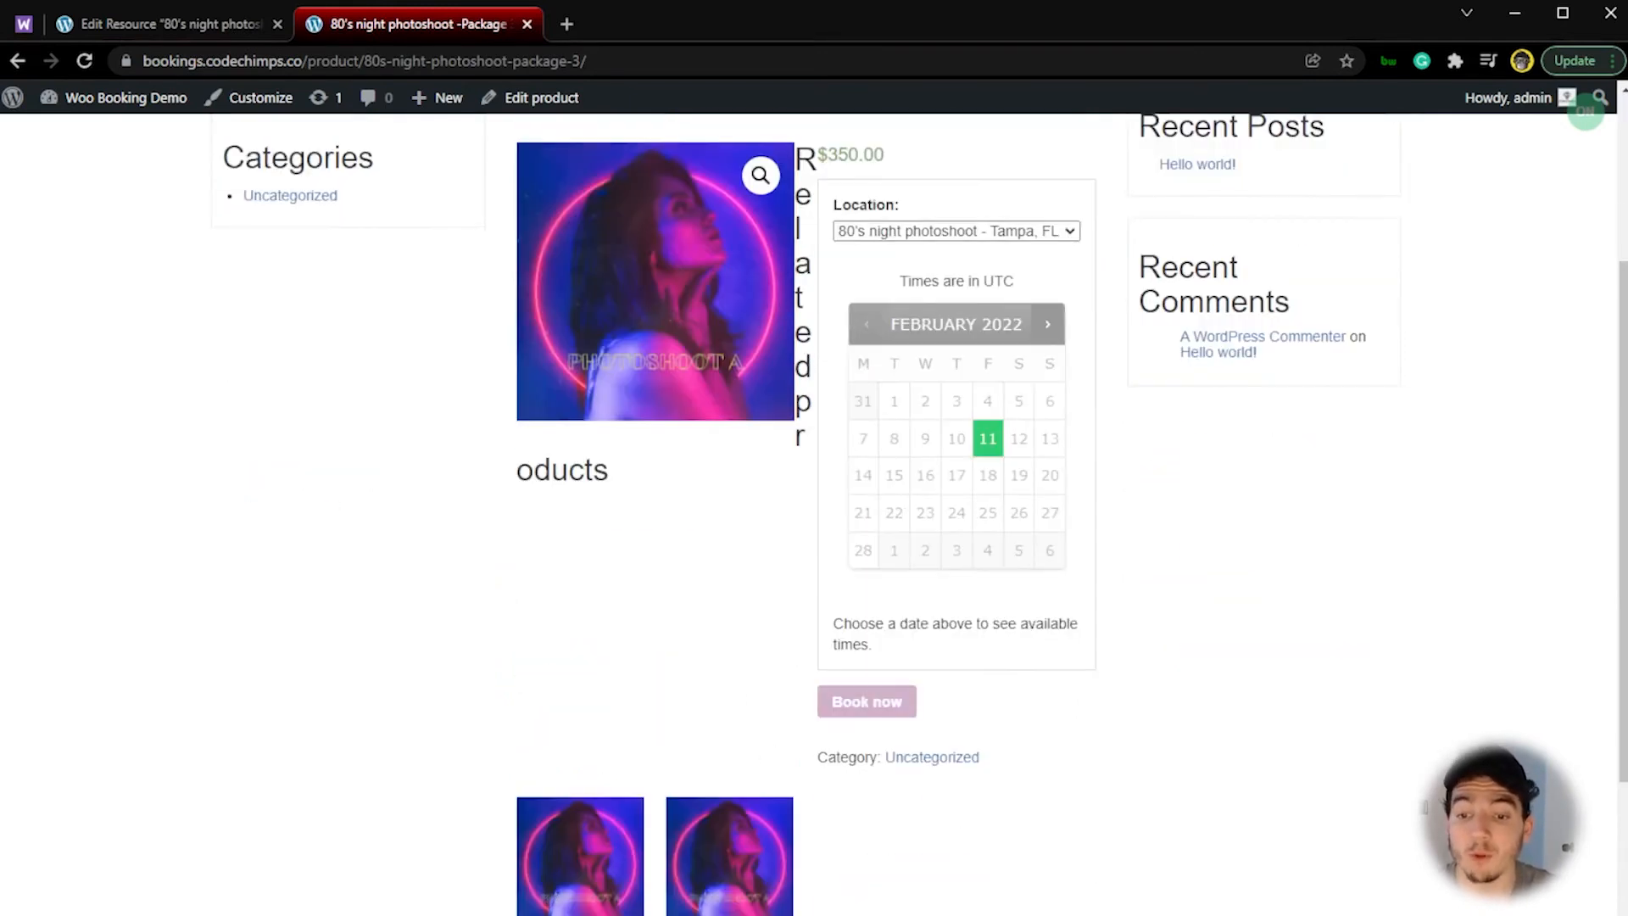
middle_click(685, 802)
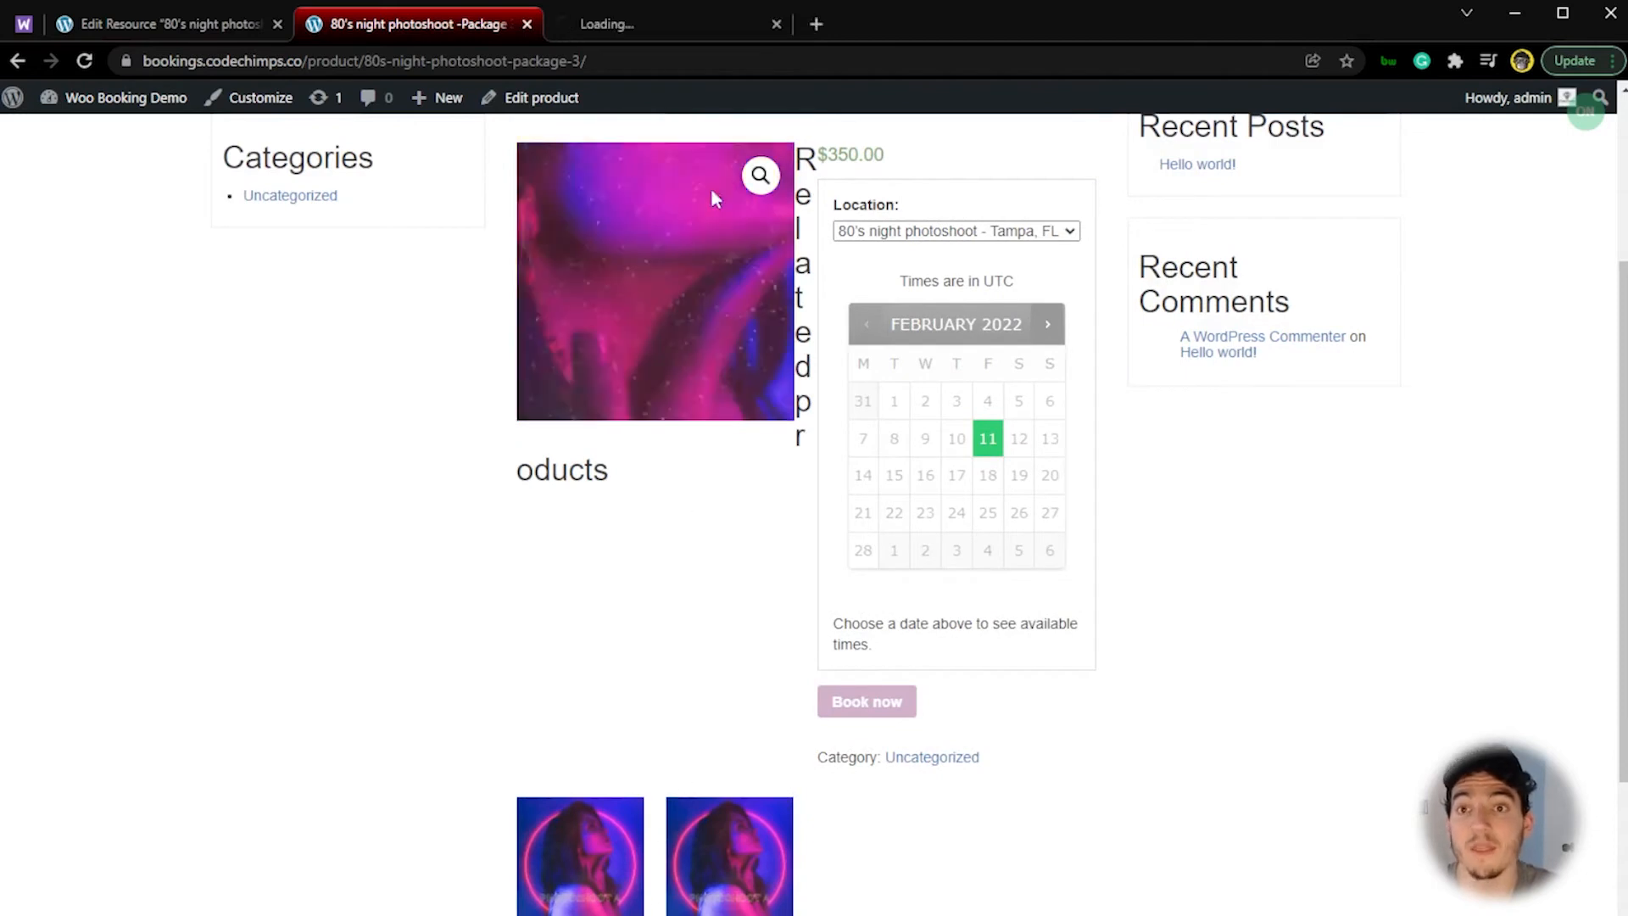
left_click(719, 24)
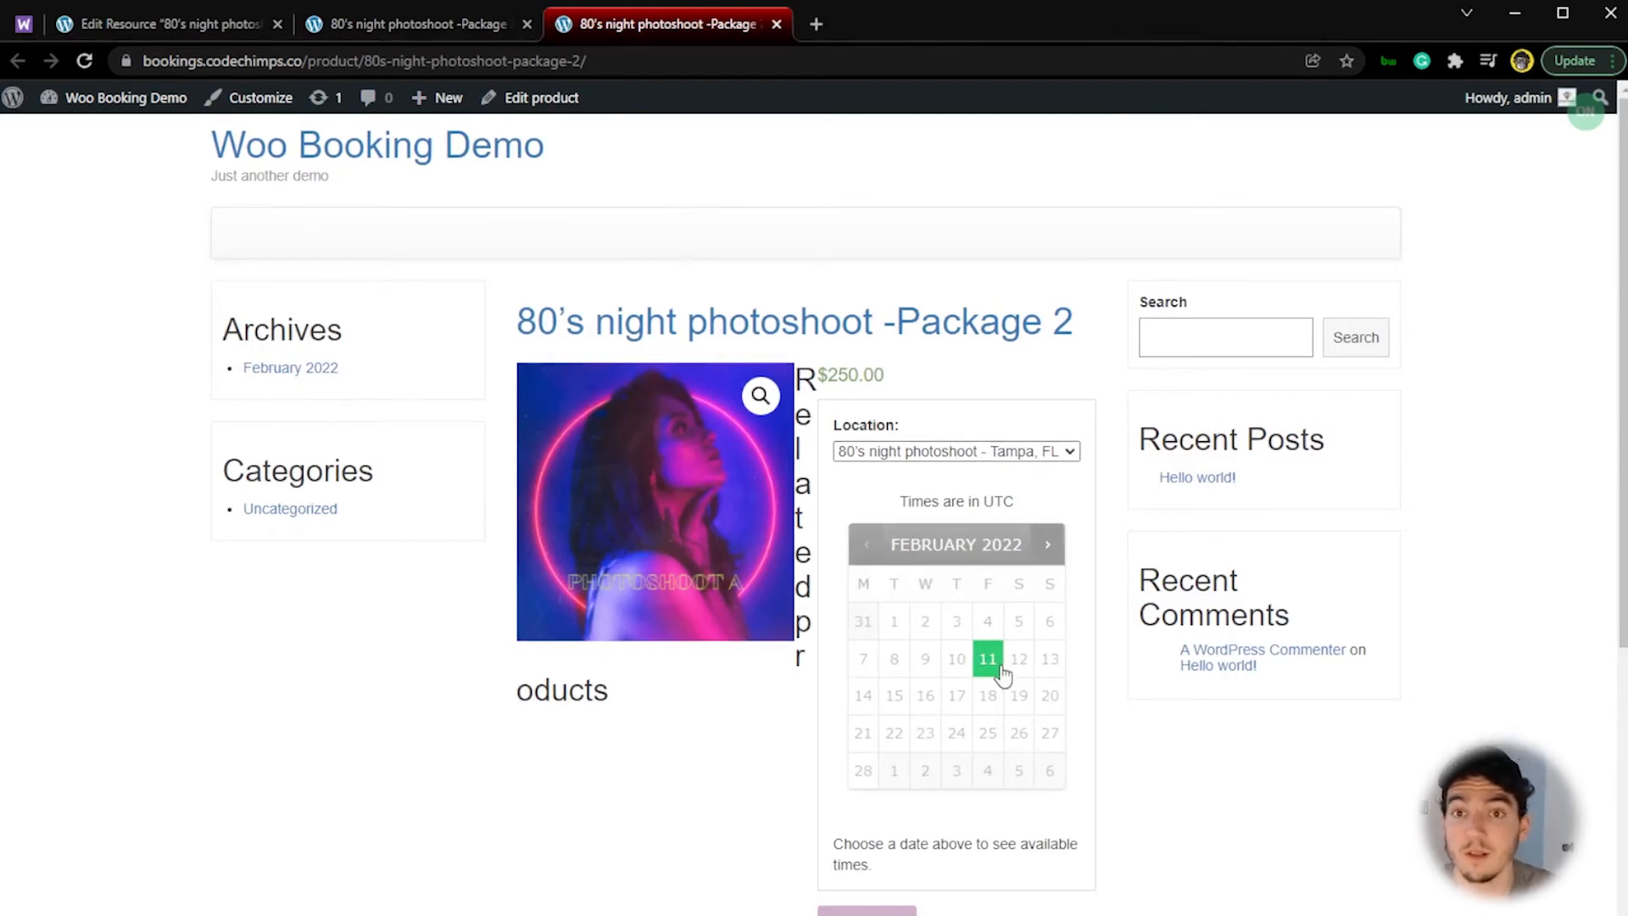
left_click(431, 27)
left_click(652, 26)
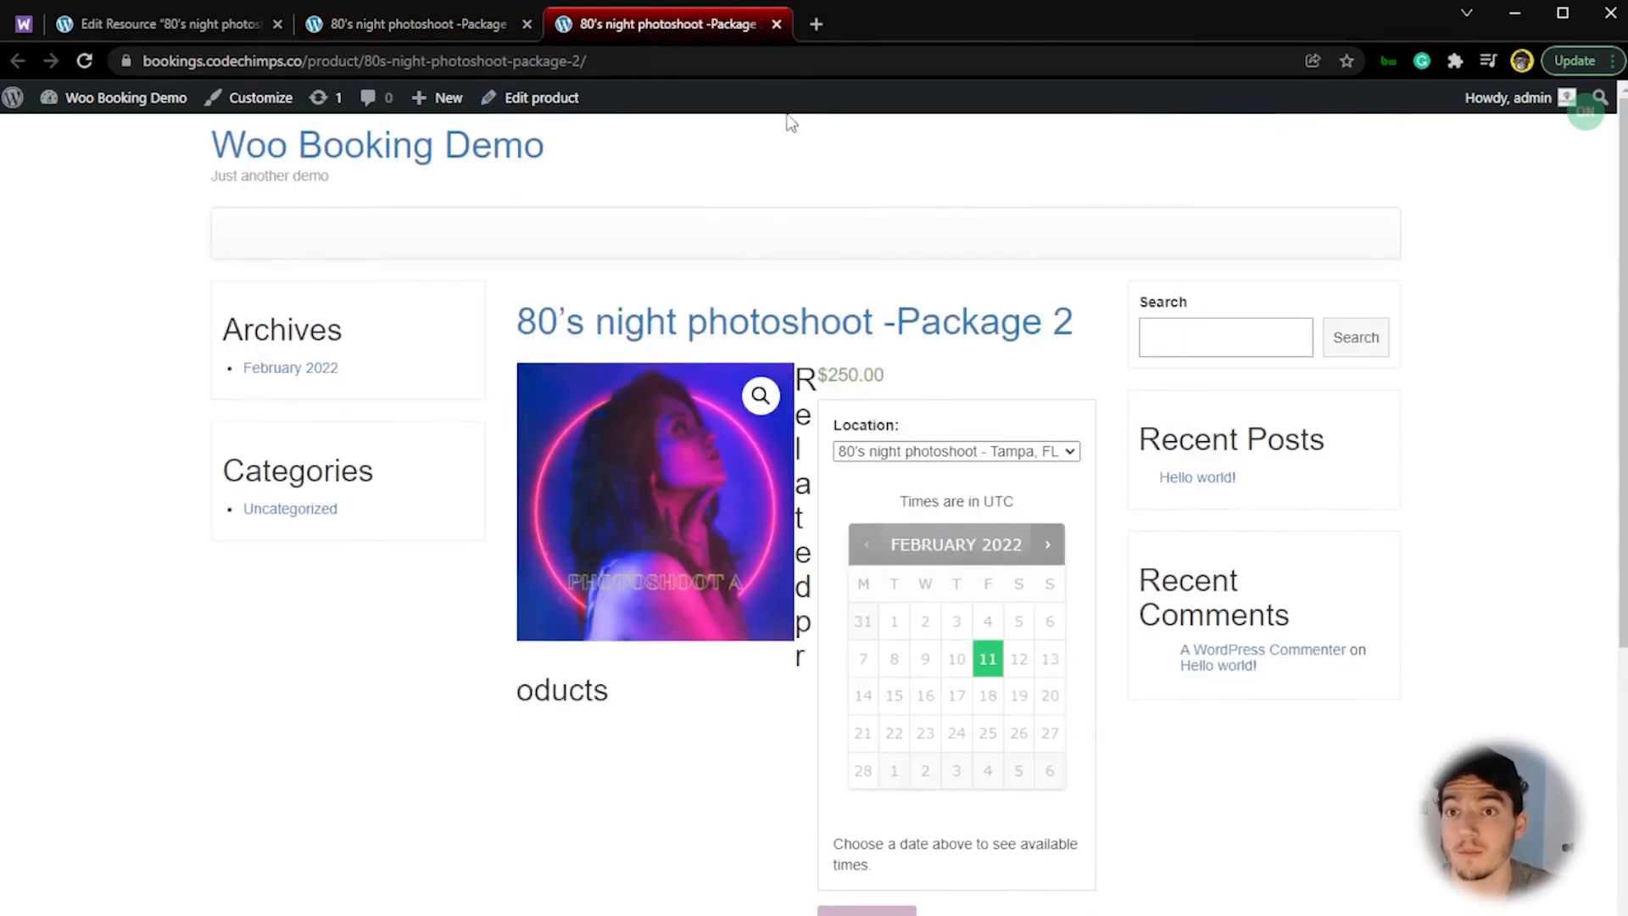
Step: Book Package 2 at the Tampa, FL location for February 11 at 2:30 pm
left_click(992, 648)
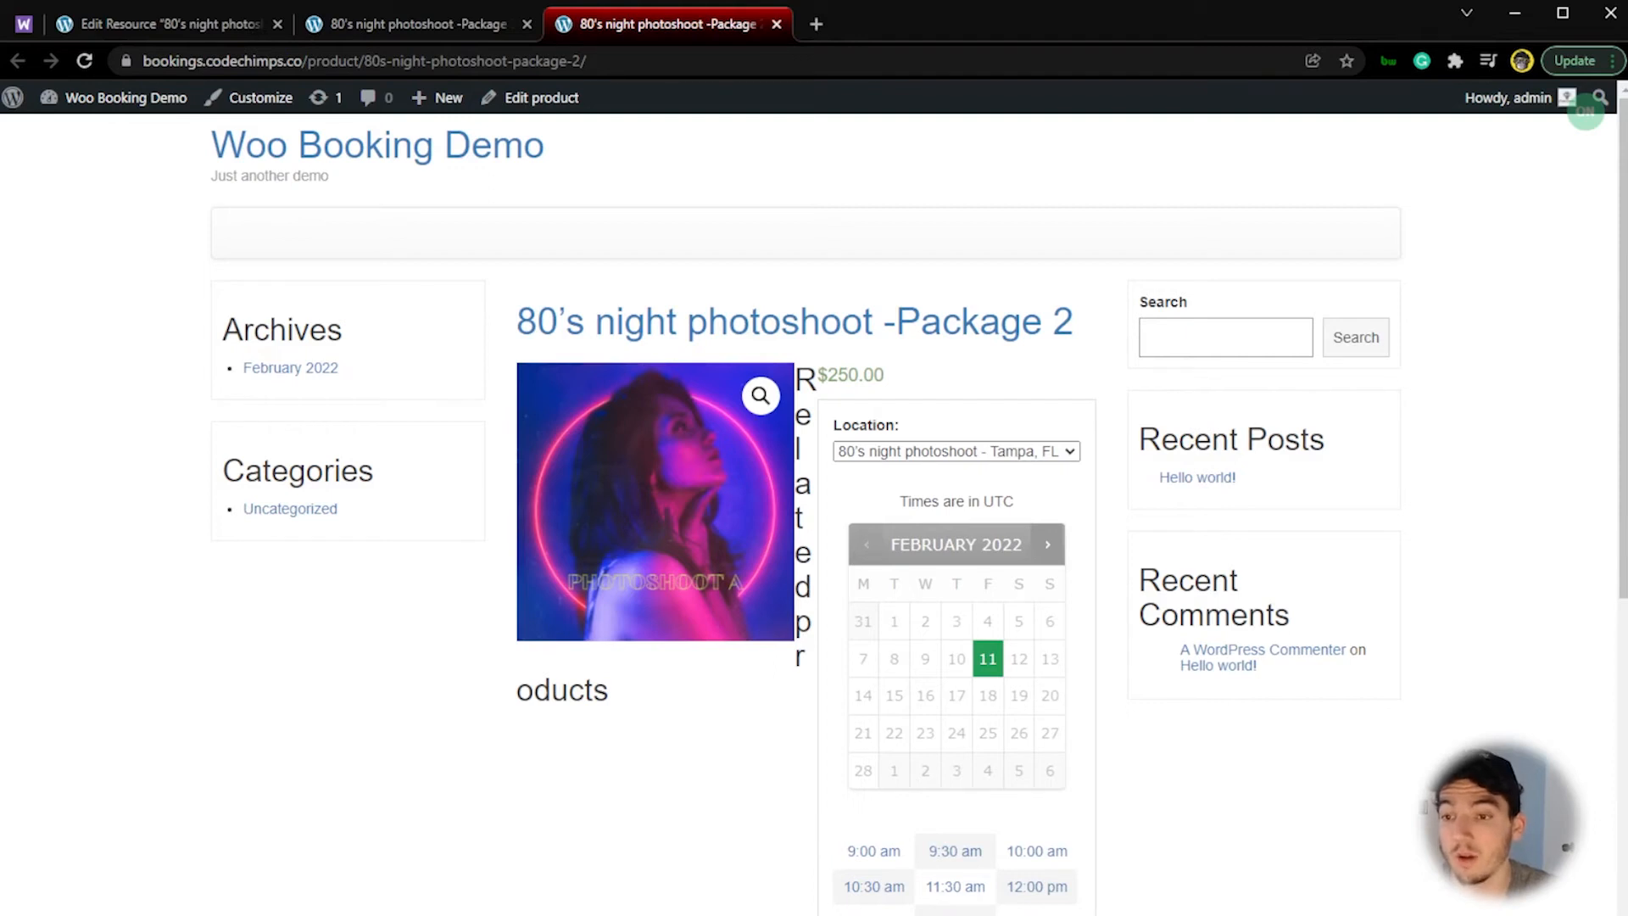
scroll(901, 850, "down", 3)
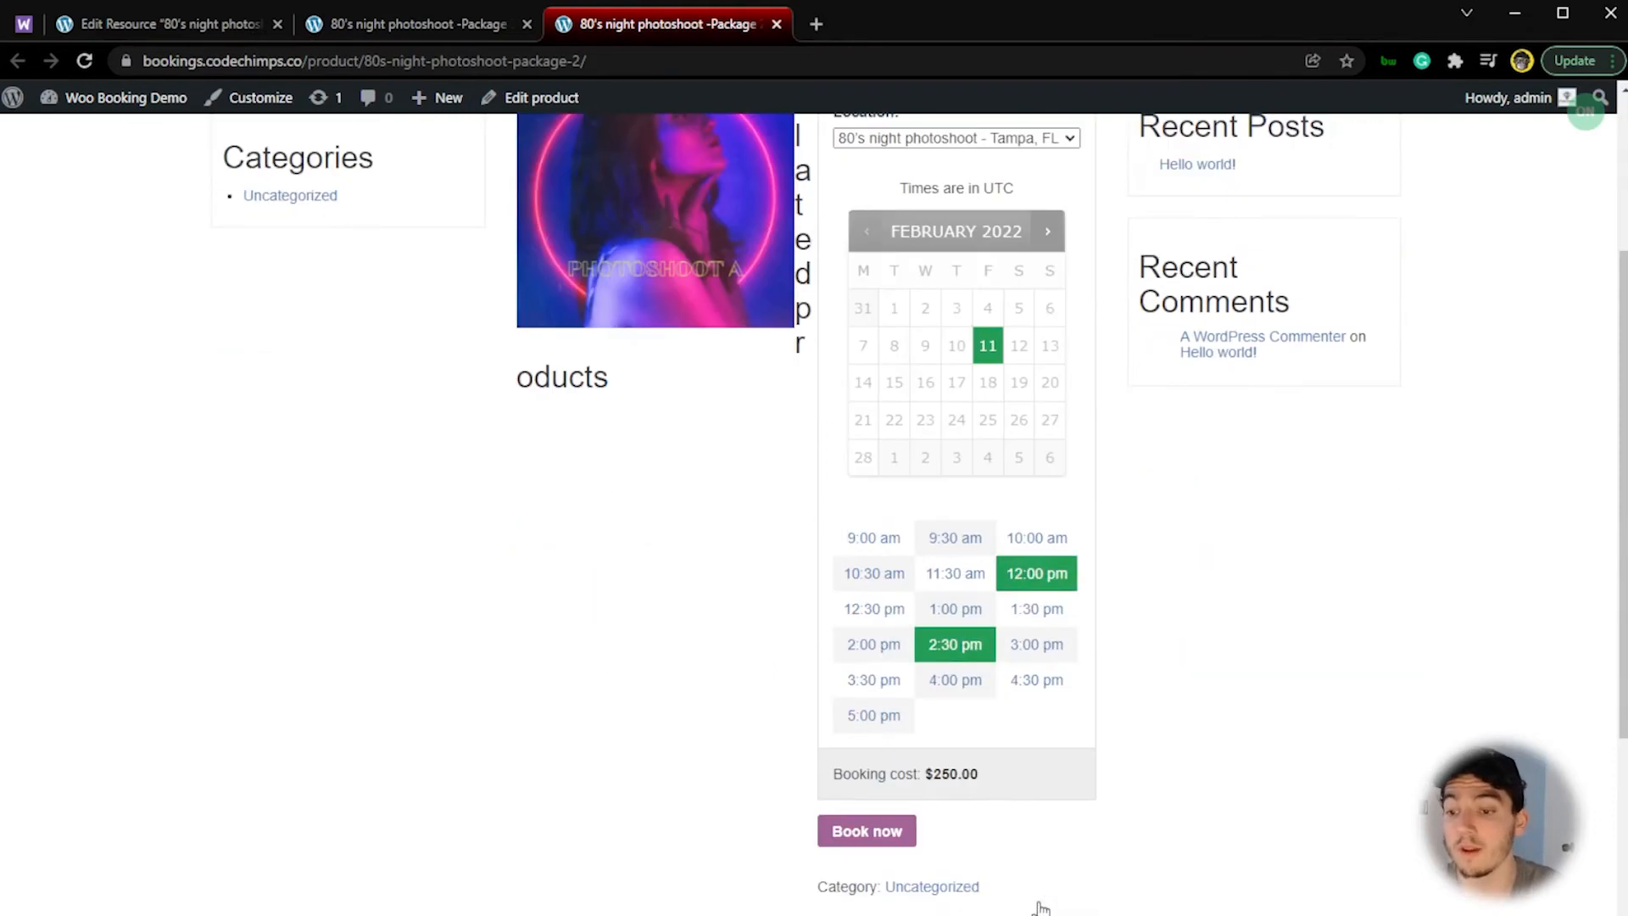
left_click(901, 845)
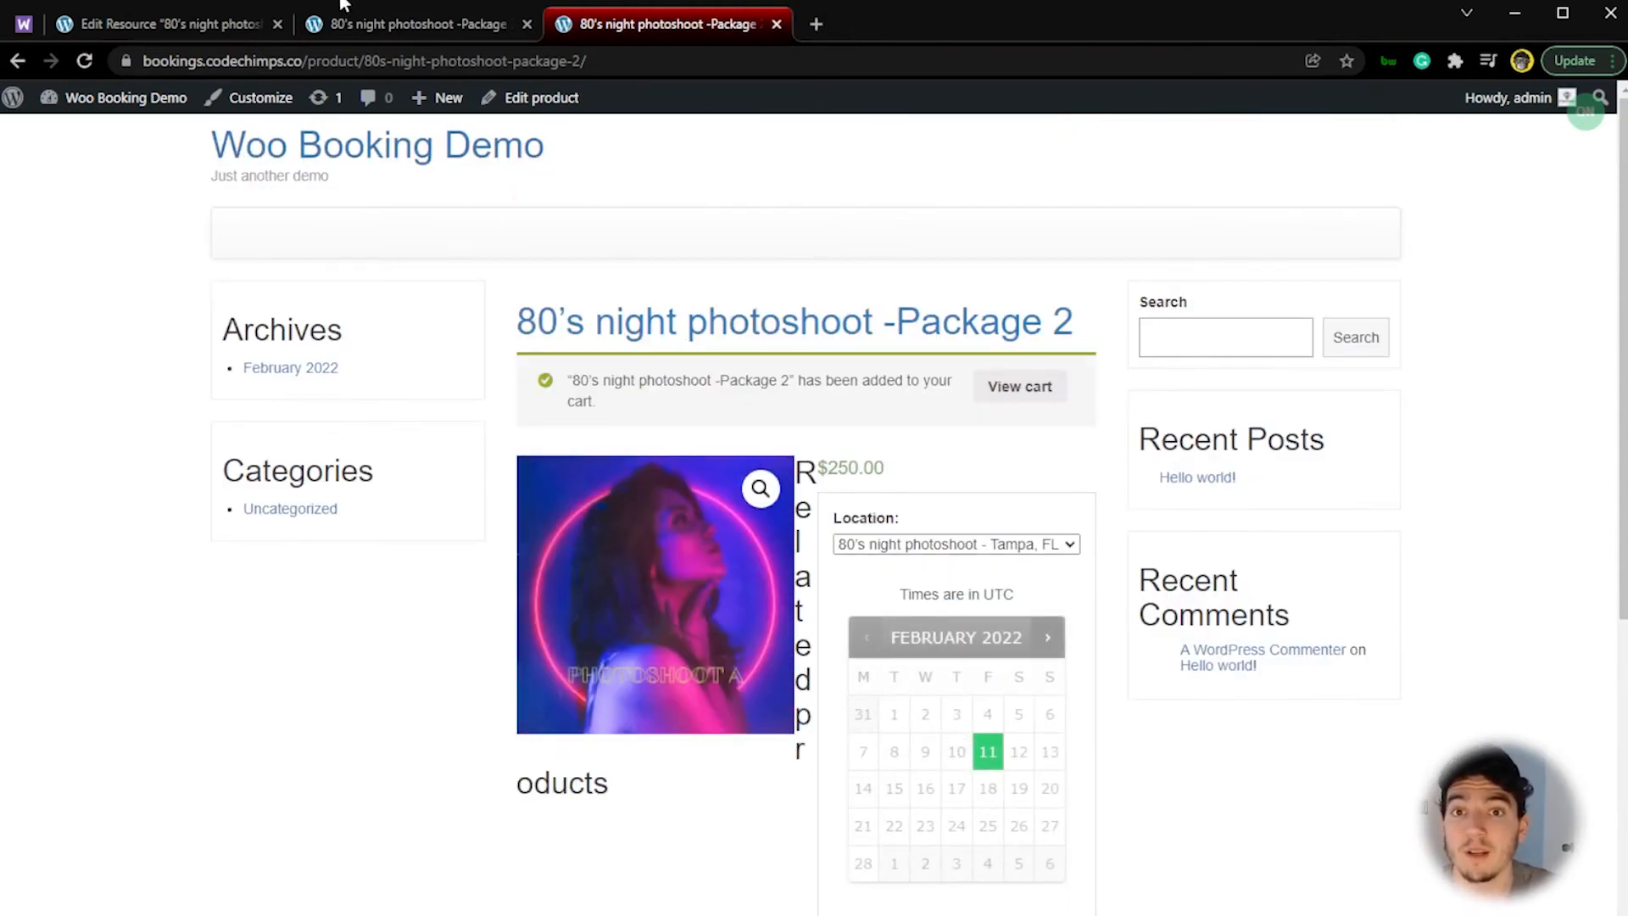
Step: Return to the Package 3 page and open the live Package 1 page in a new tab from its related products
left_click(359, 25)
left_click(238, 34)
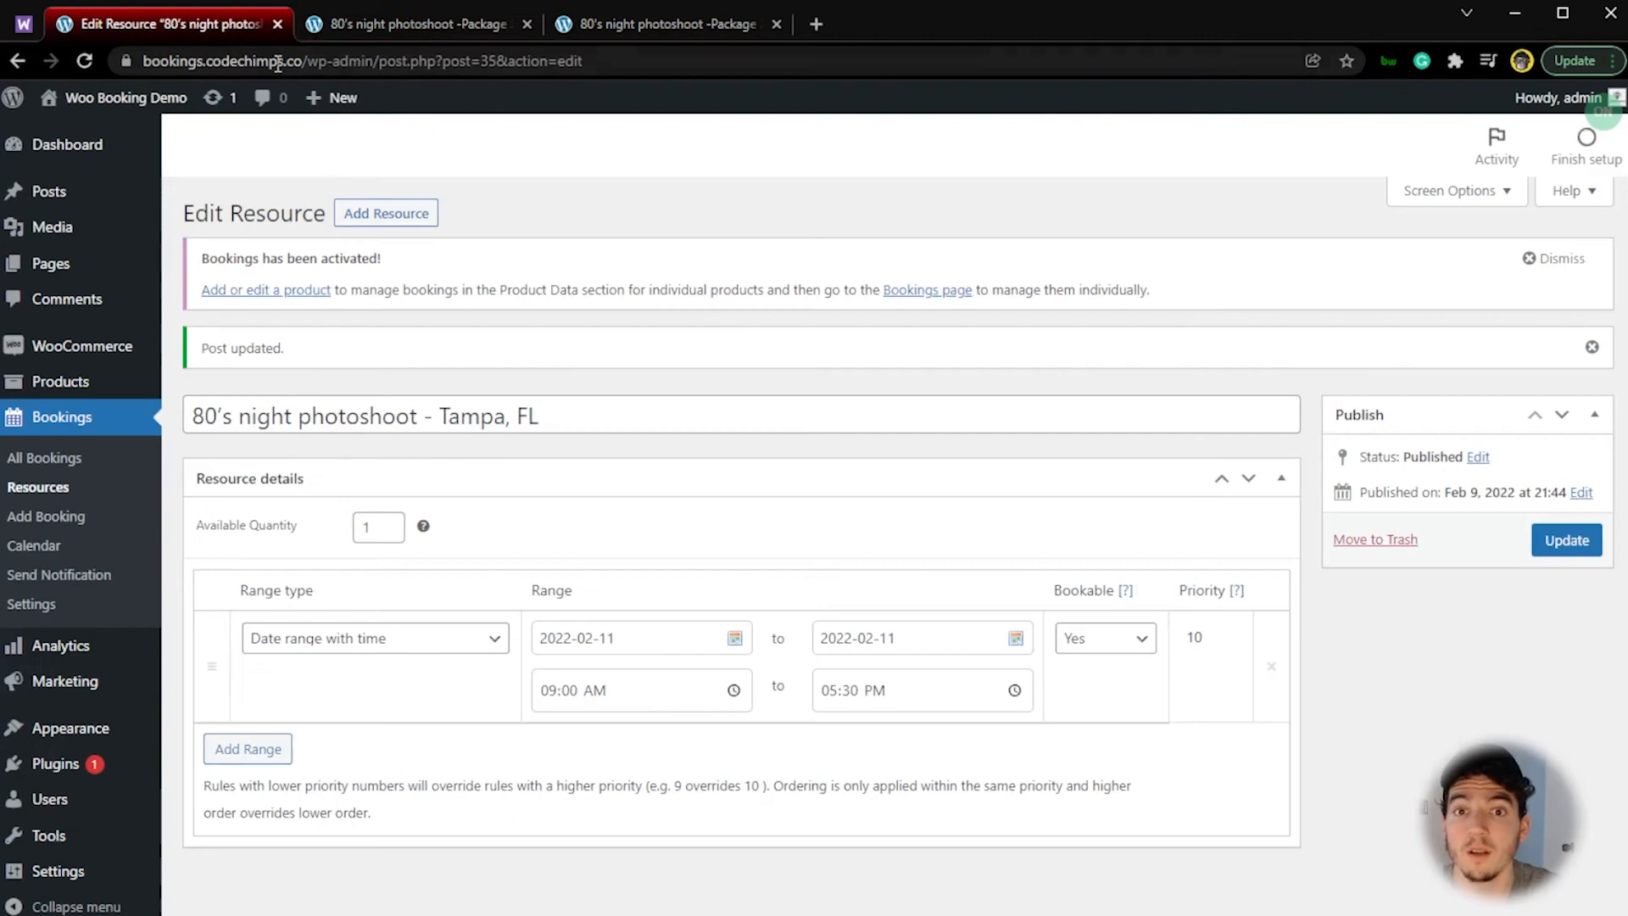
left_click(514, 22)
left_click(669, 23)
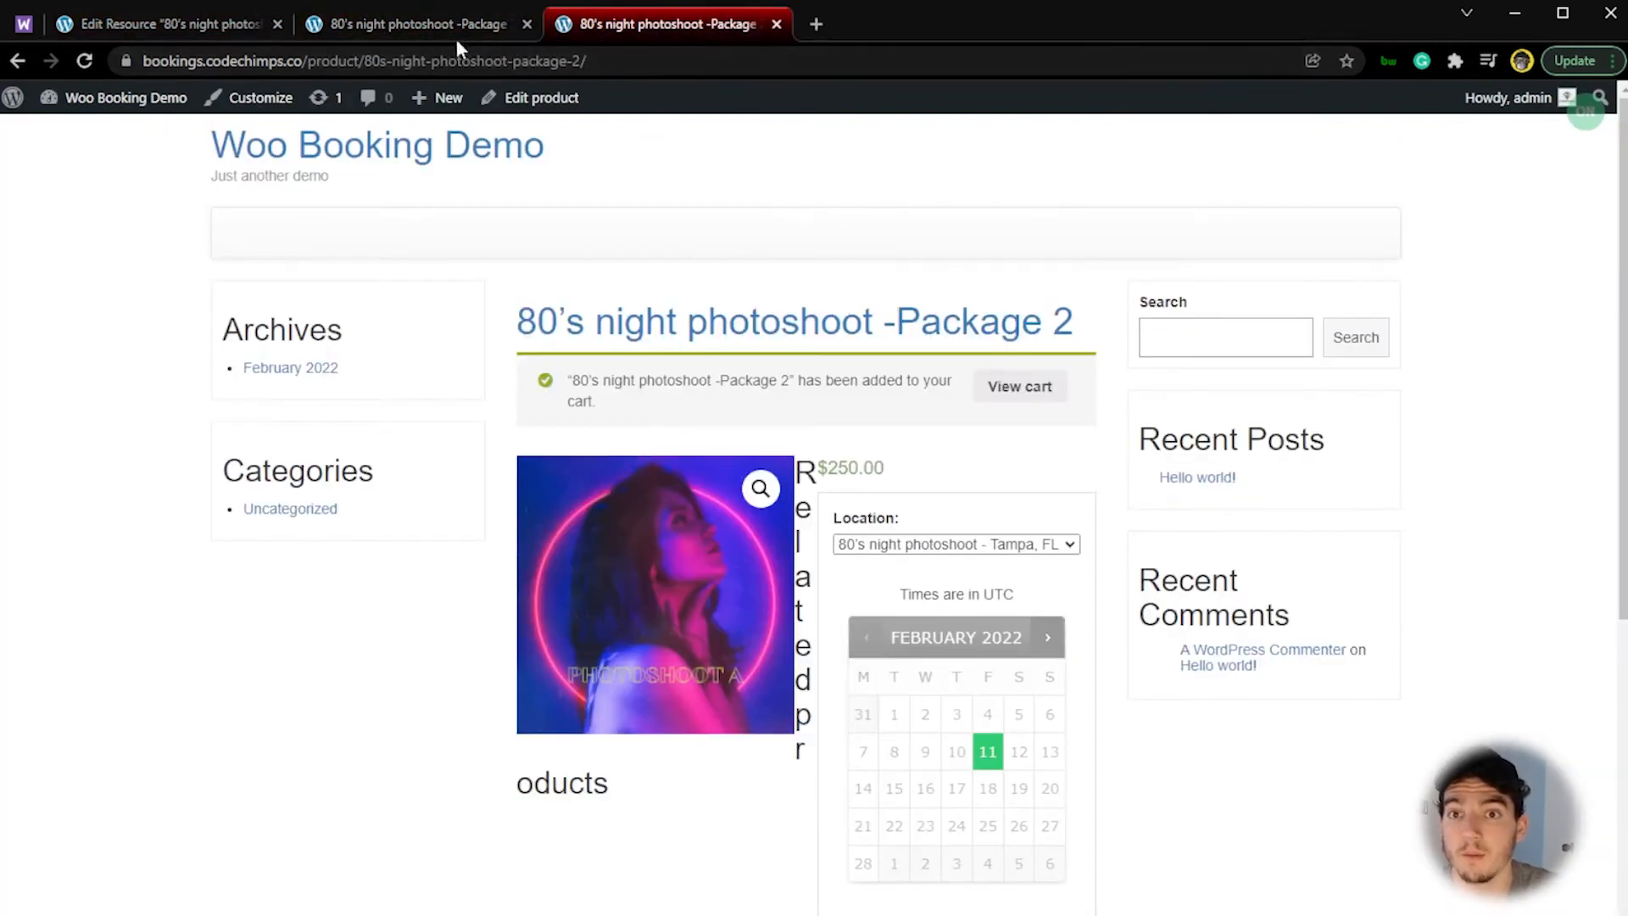
left_click(456, 39)
scroll(992, 843, "down", 2)
middle_click(787, 778)
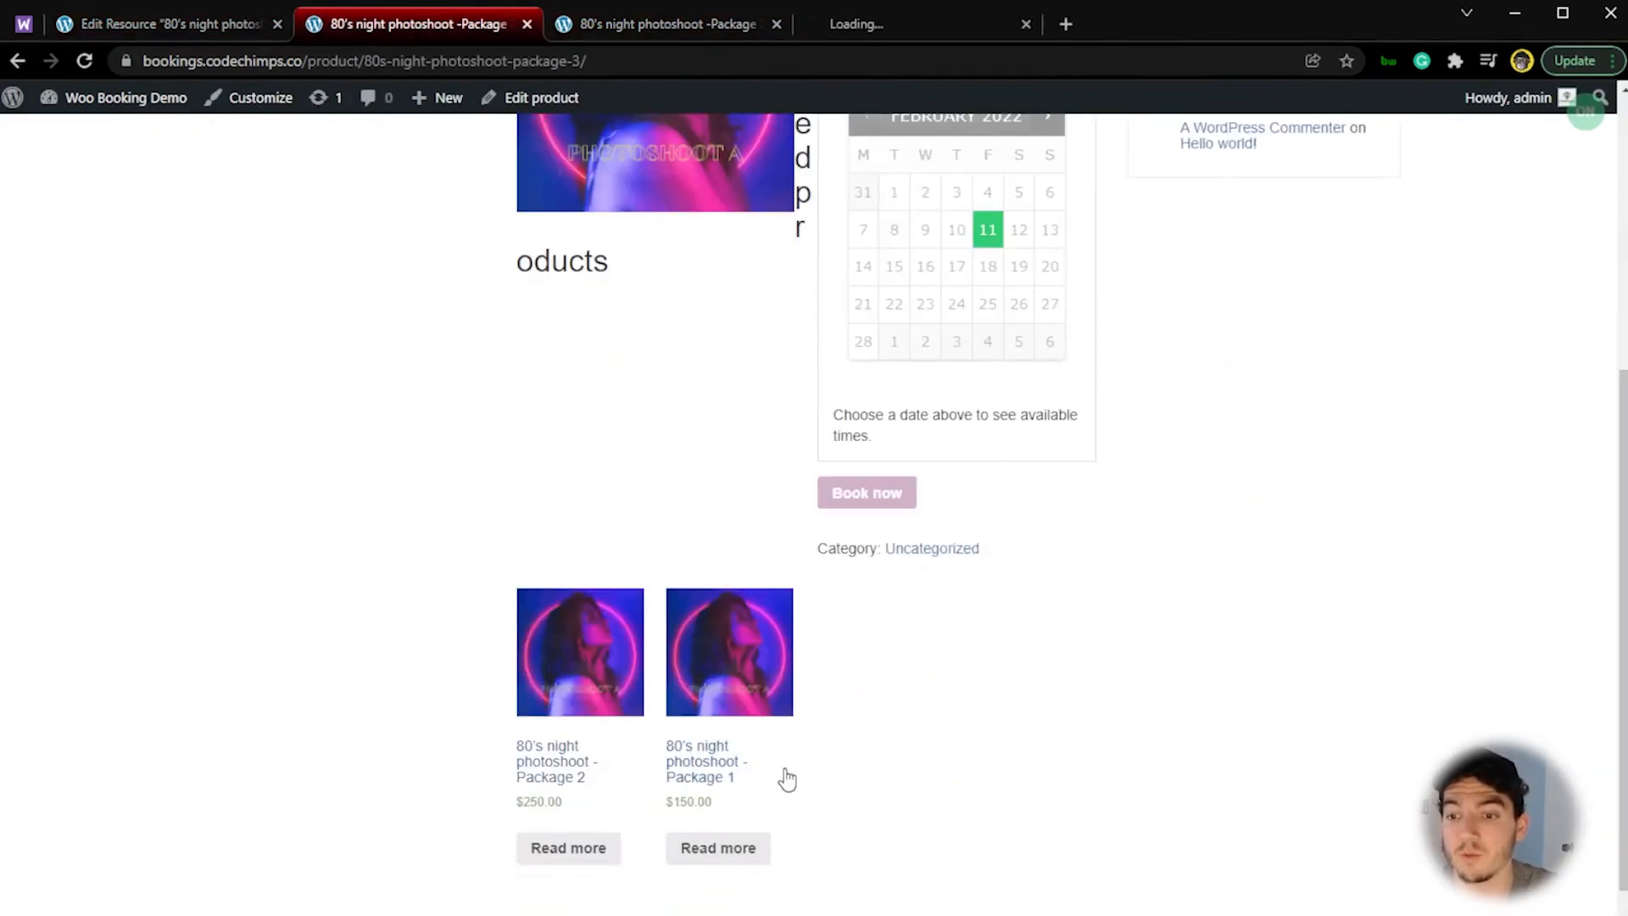
left_click(973, 24)
Step: Book Package 1 for February 11 at 9:00 am and check the times still available on that date
left_click(992, 662)
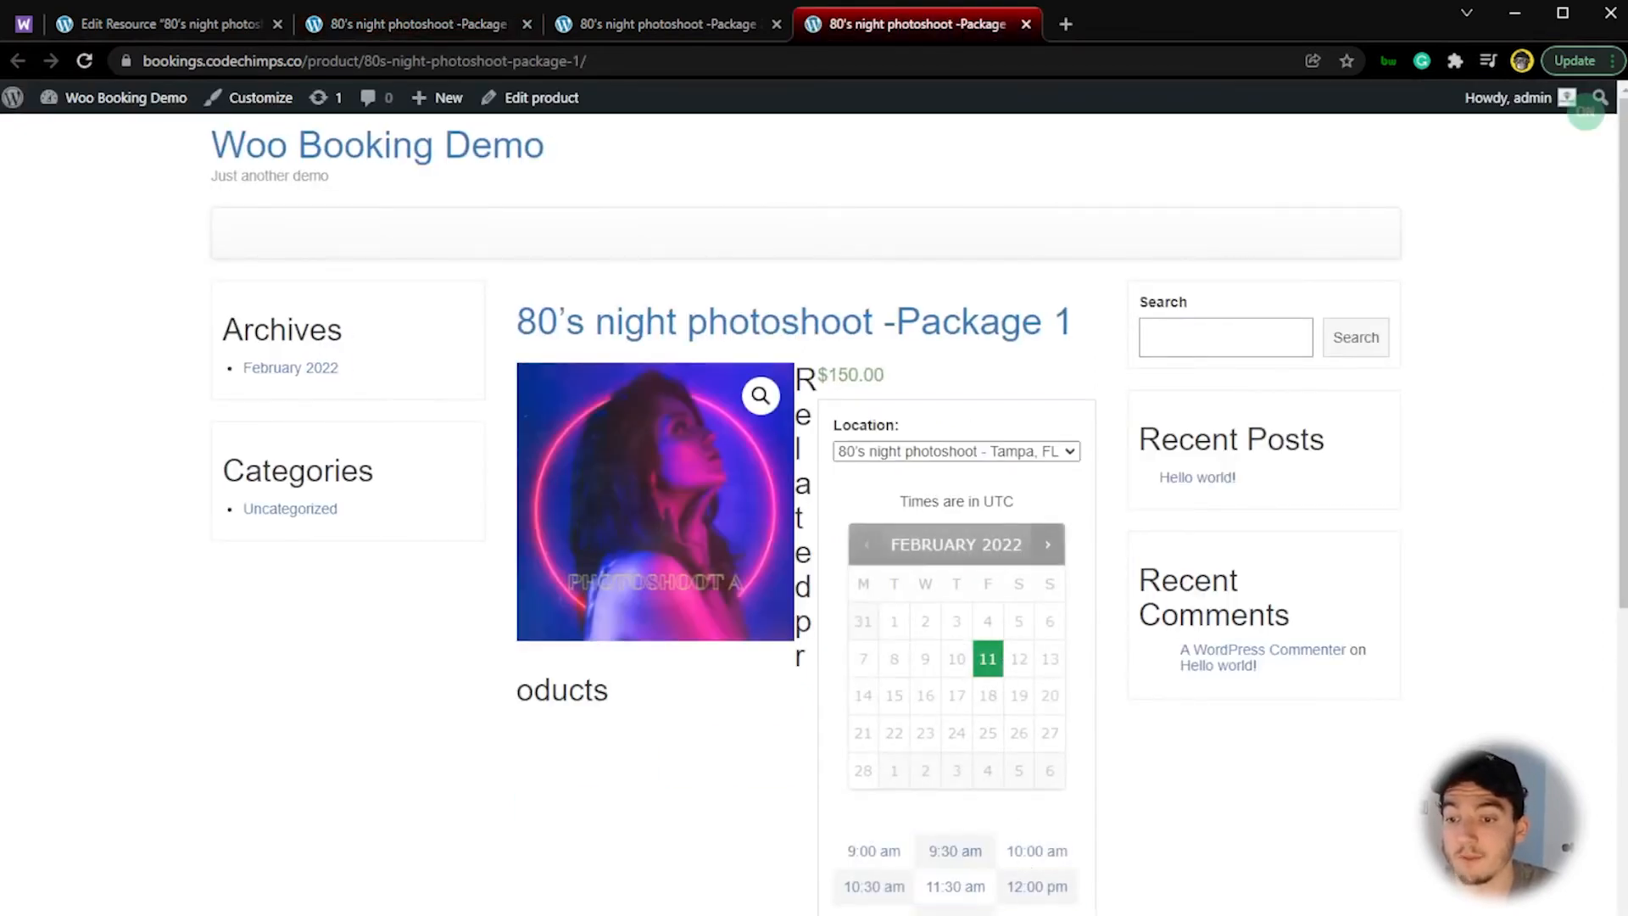
left_click(884, 858)
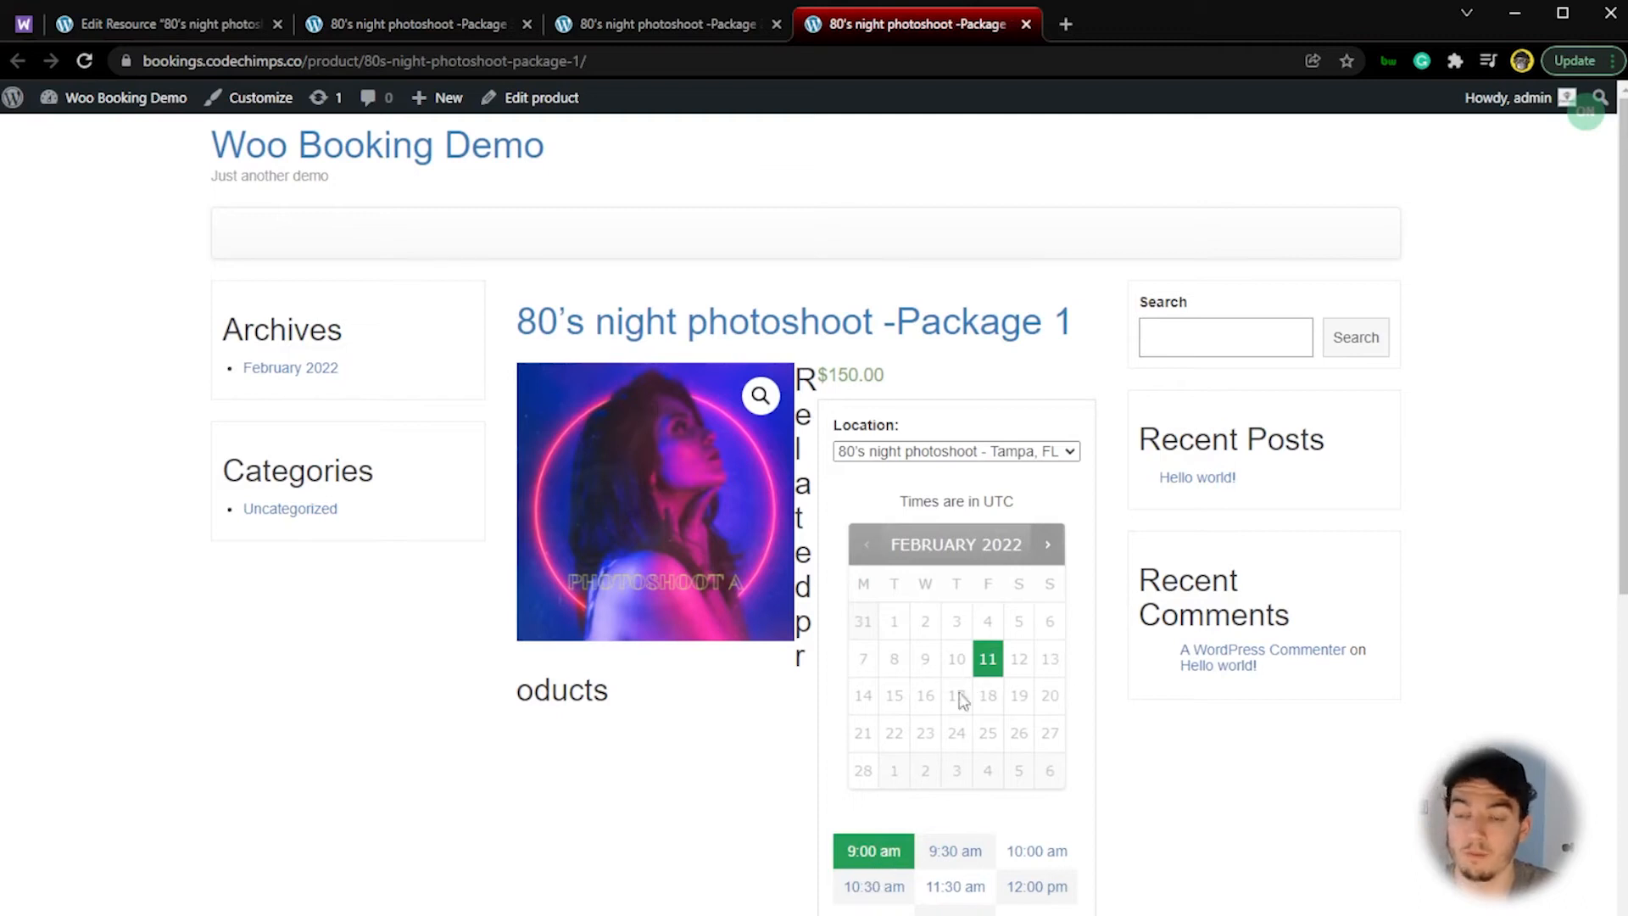
scroll(952, 854, "down", 1)
left_click(882, 913)
left_click(986, 757)
scroll(988, 763, "down", 2)
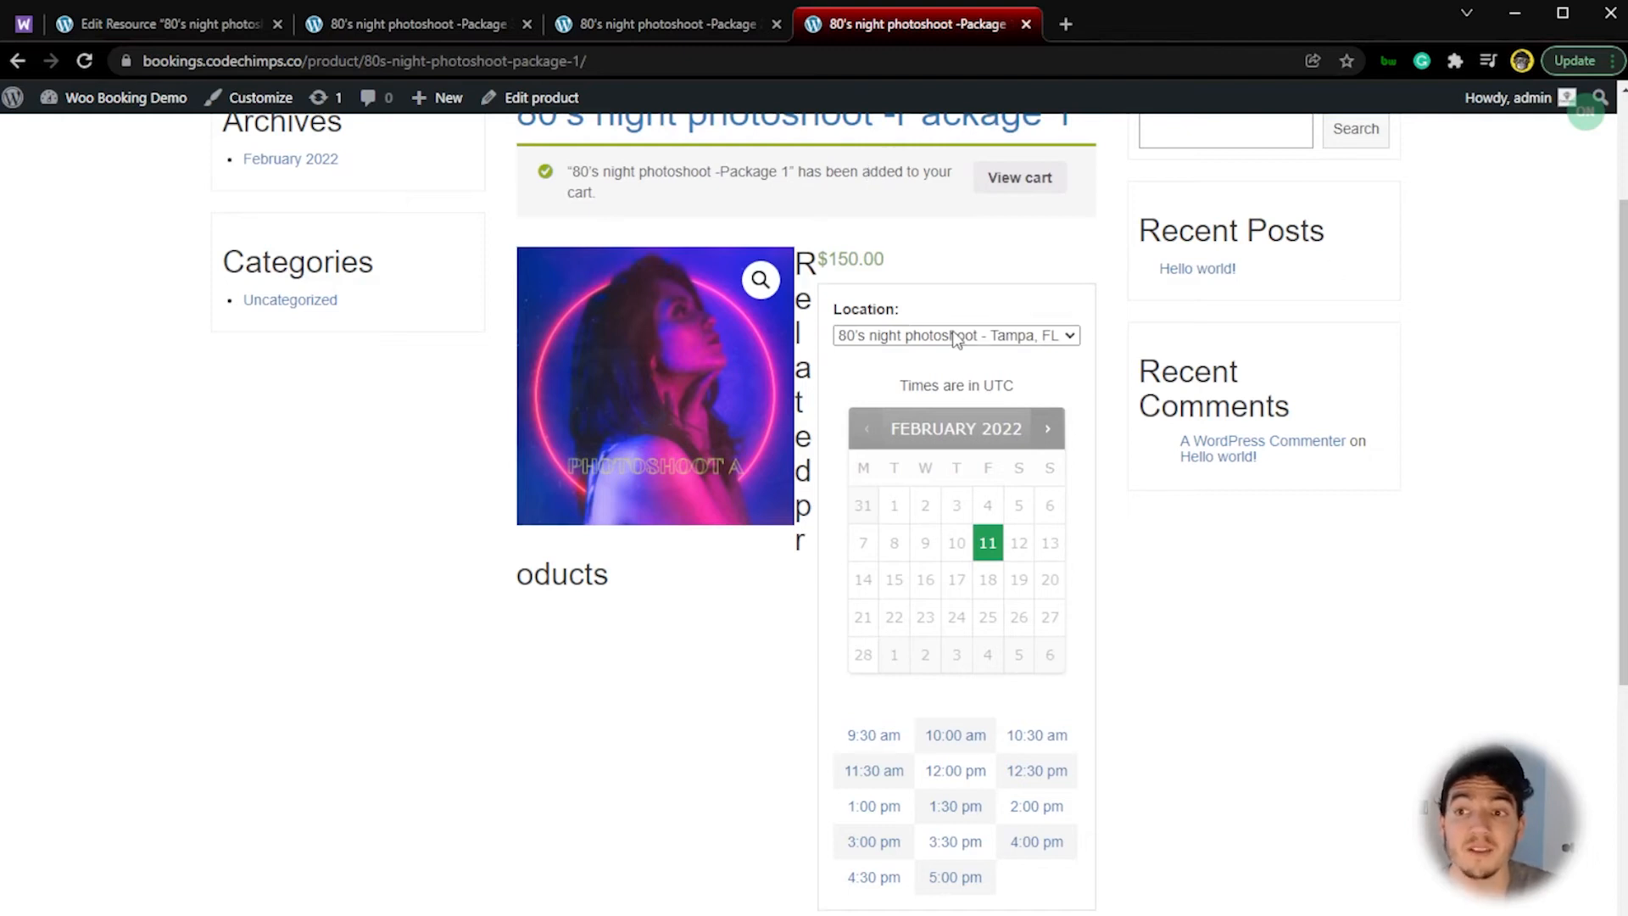
Step: Review the Tampa, FL resource's availability settings and the live Package 2 and Package 3 pages that share it
left_click(200, 39)
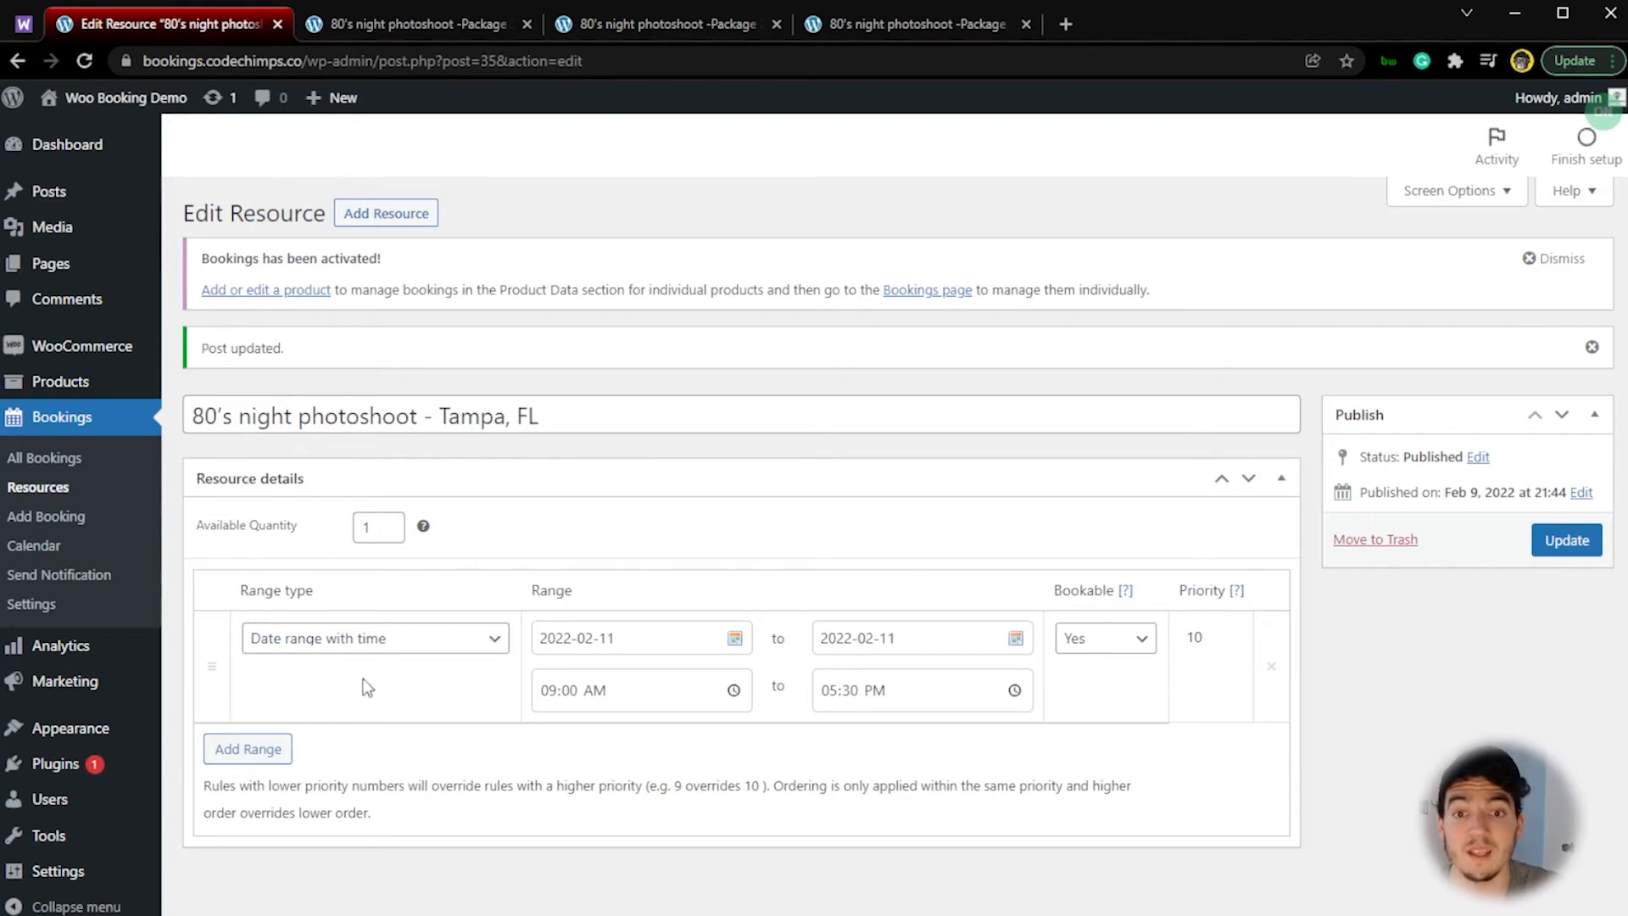
left_click(721, 24)
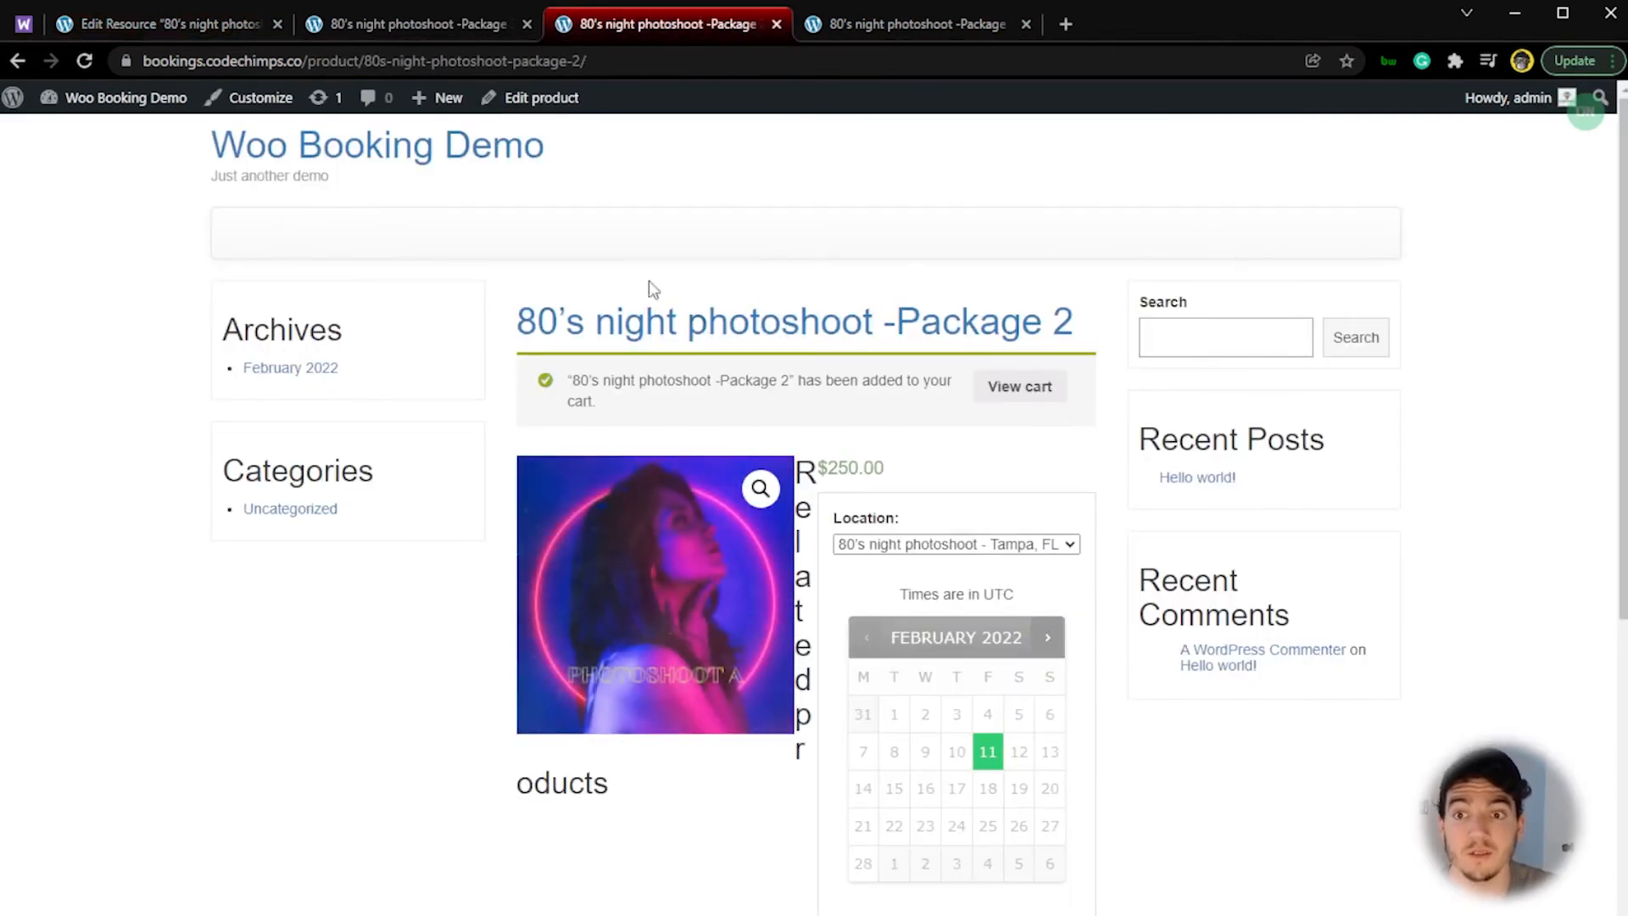
left_click(461, 23)
scroll(767, 509, "up", 5)
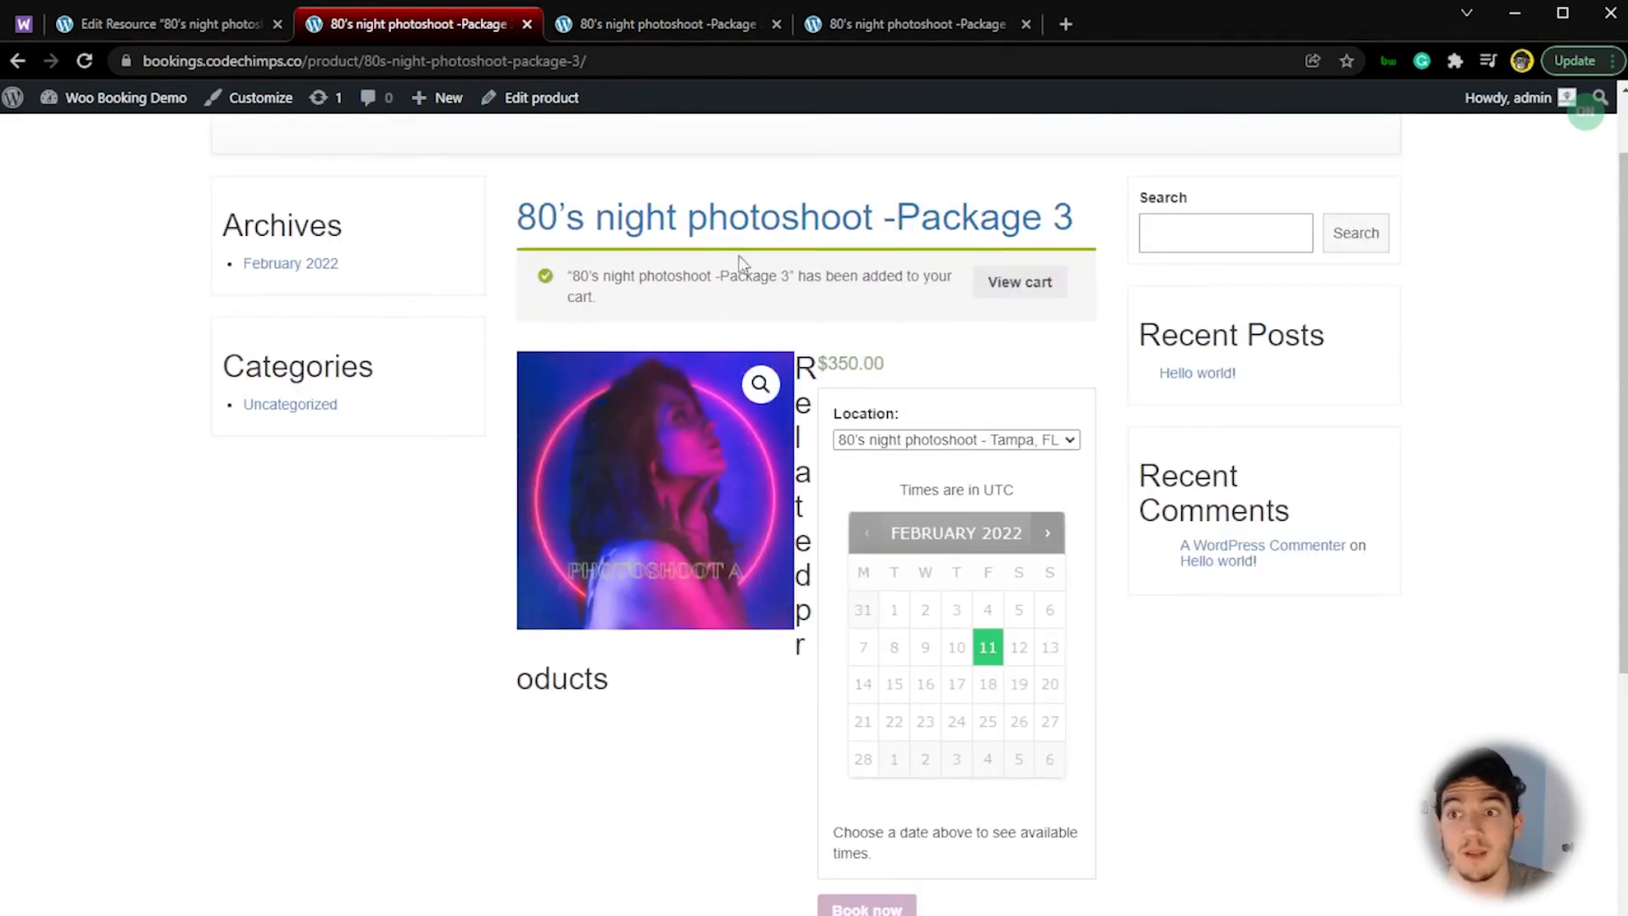
Step: Review the February 11 availability on the live 80's Package 2 page, and return to the Package 3 page
left_click(666, 25)
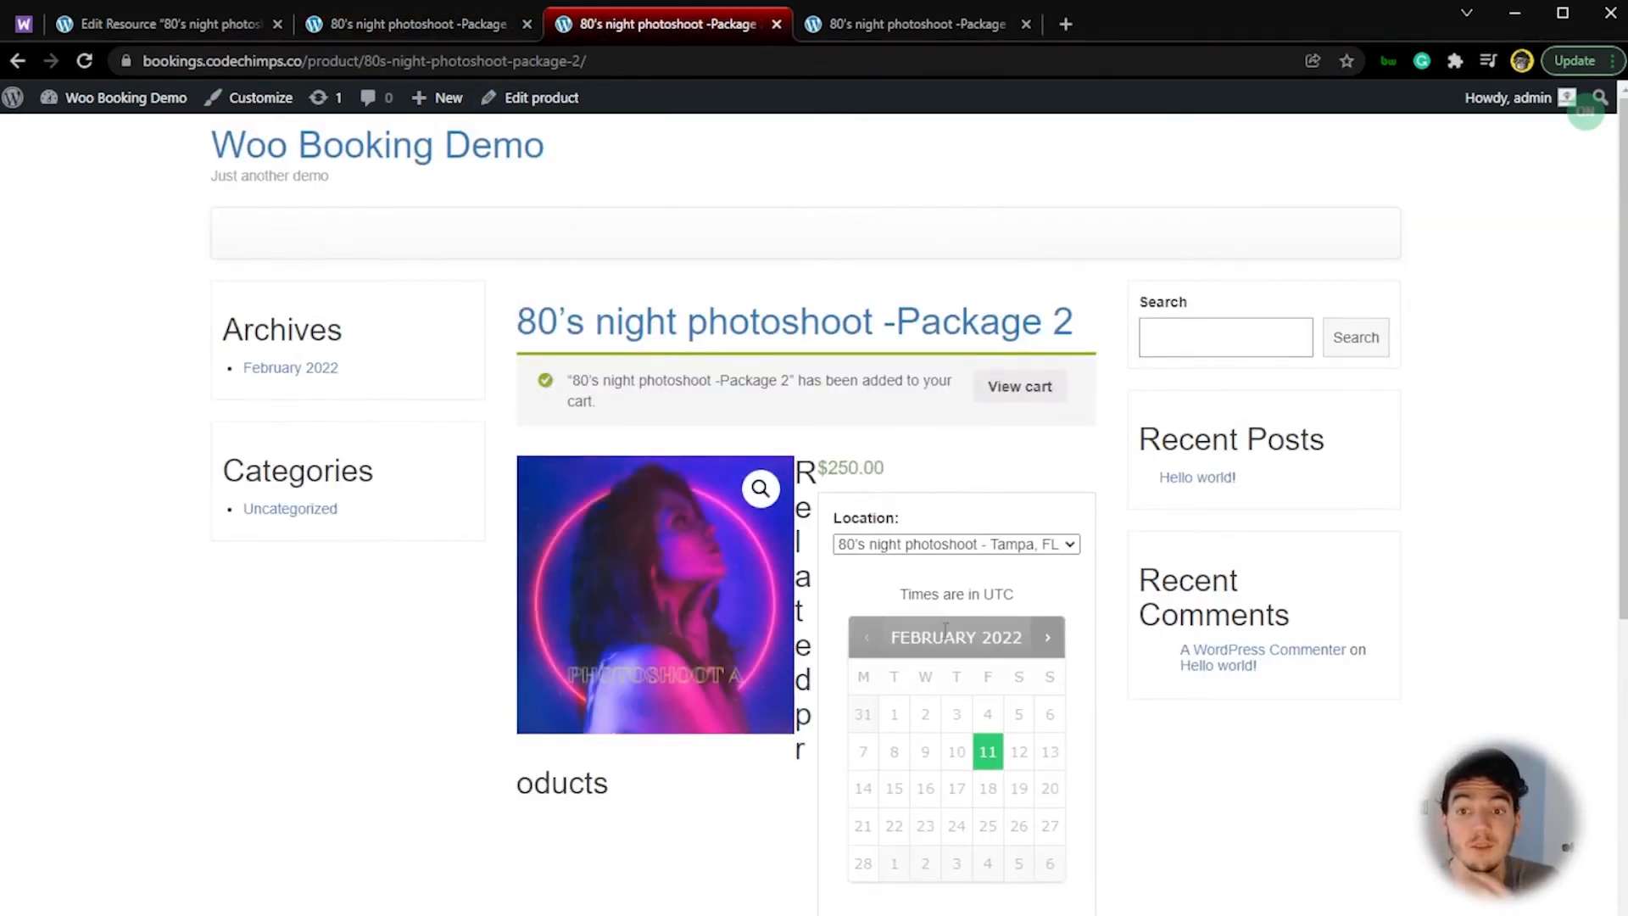
left_click_drag(501, 324, 824, 294)
left_click(402, 683)
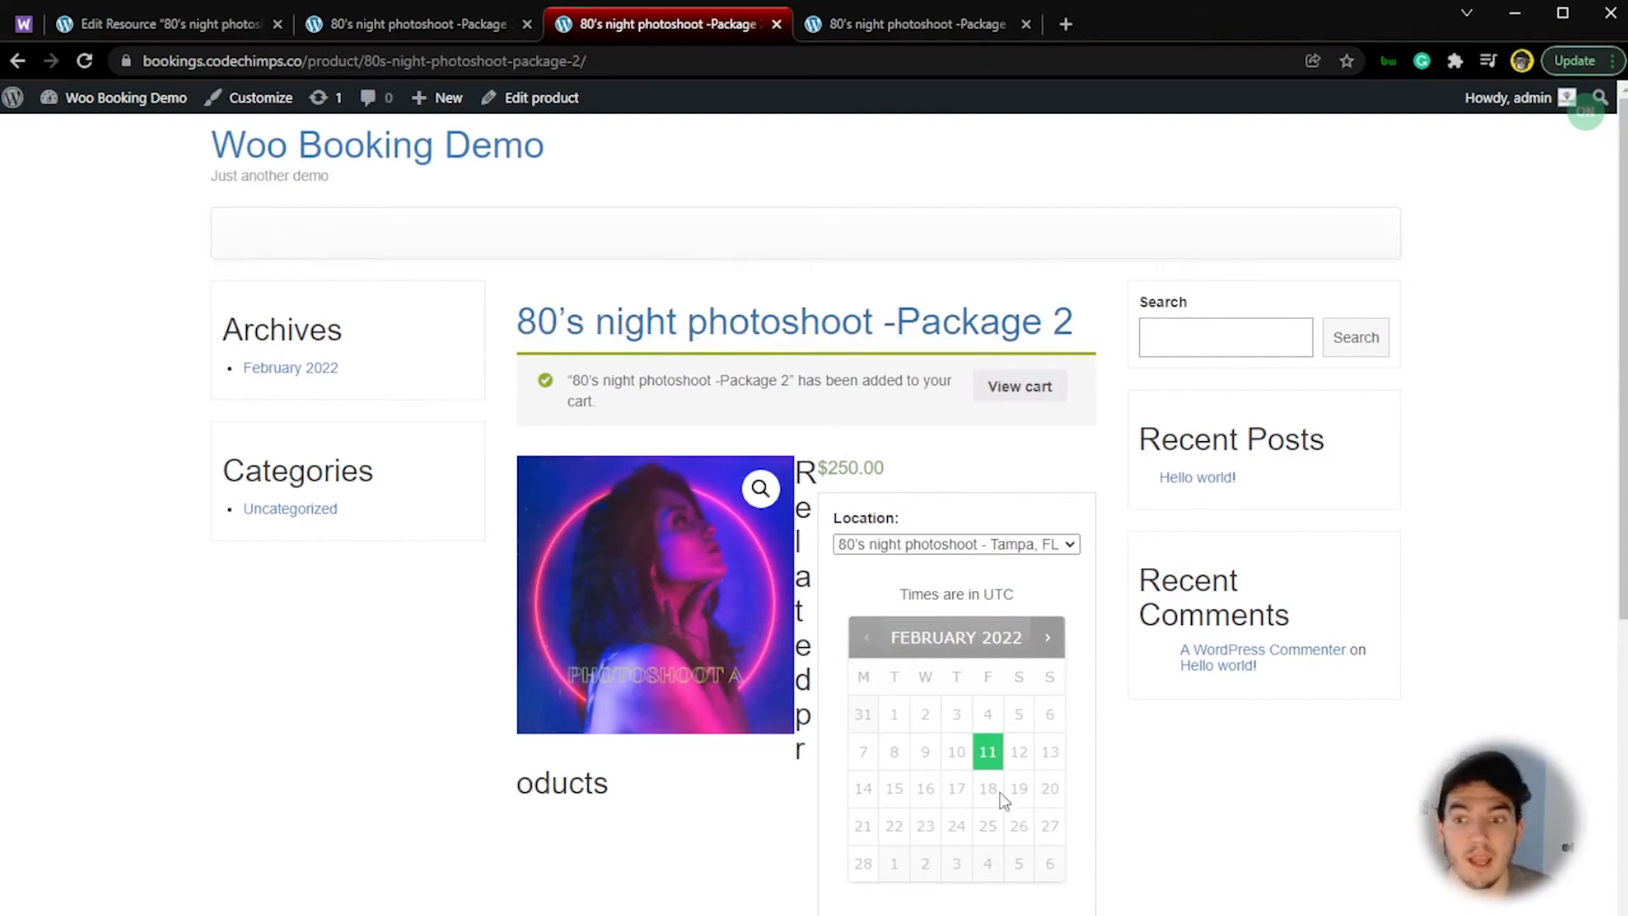
left_click(988, 753)
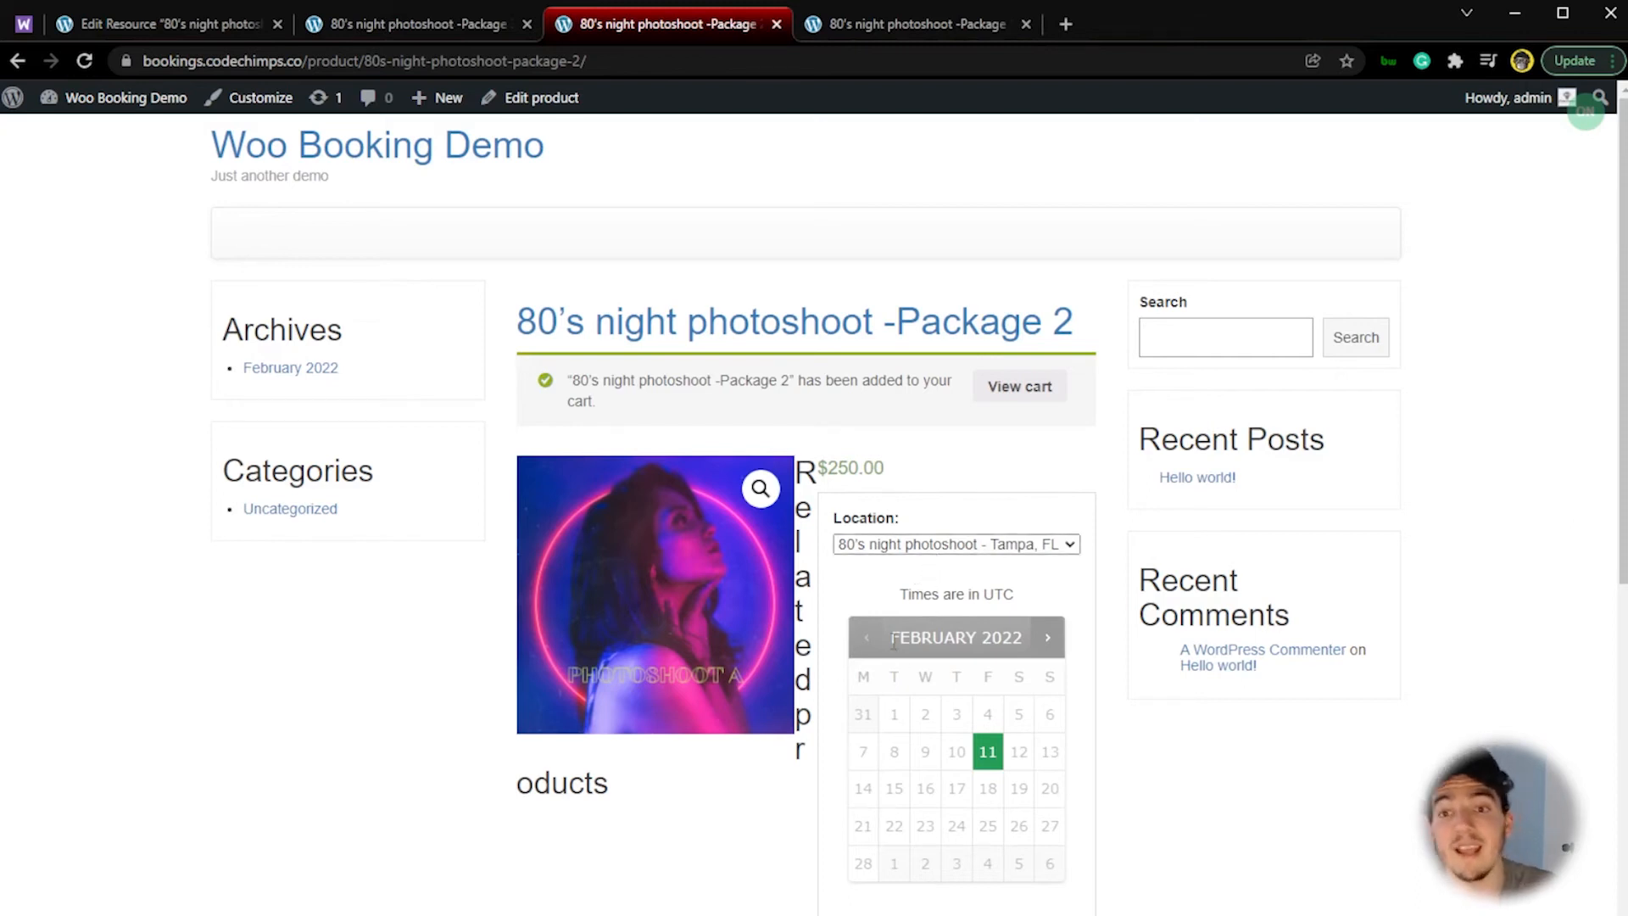
left_click(415, 24)
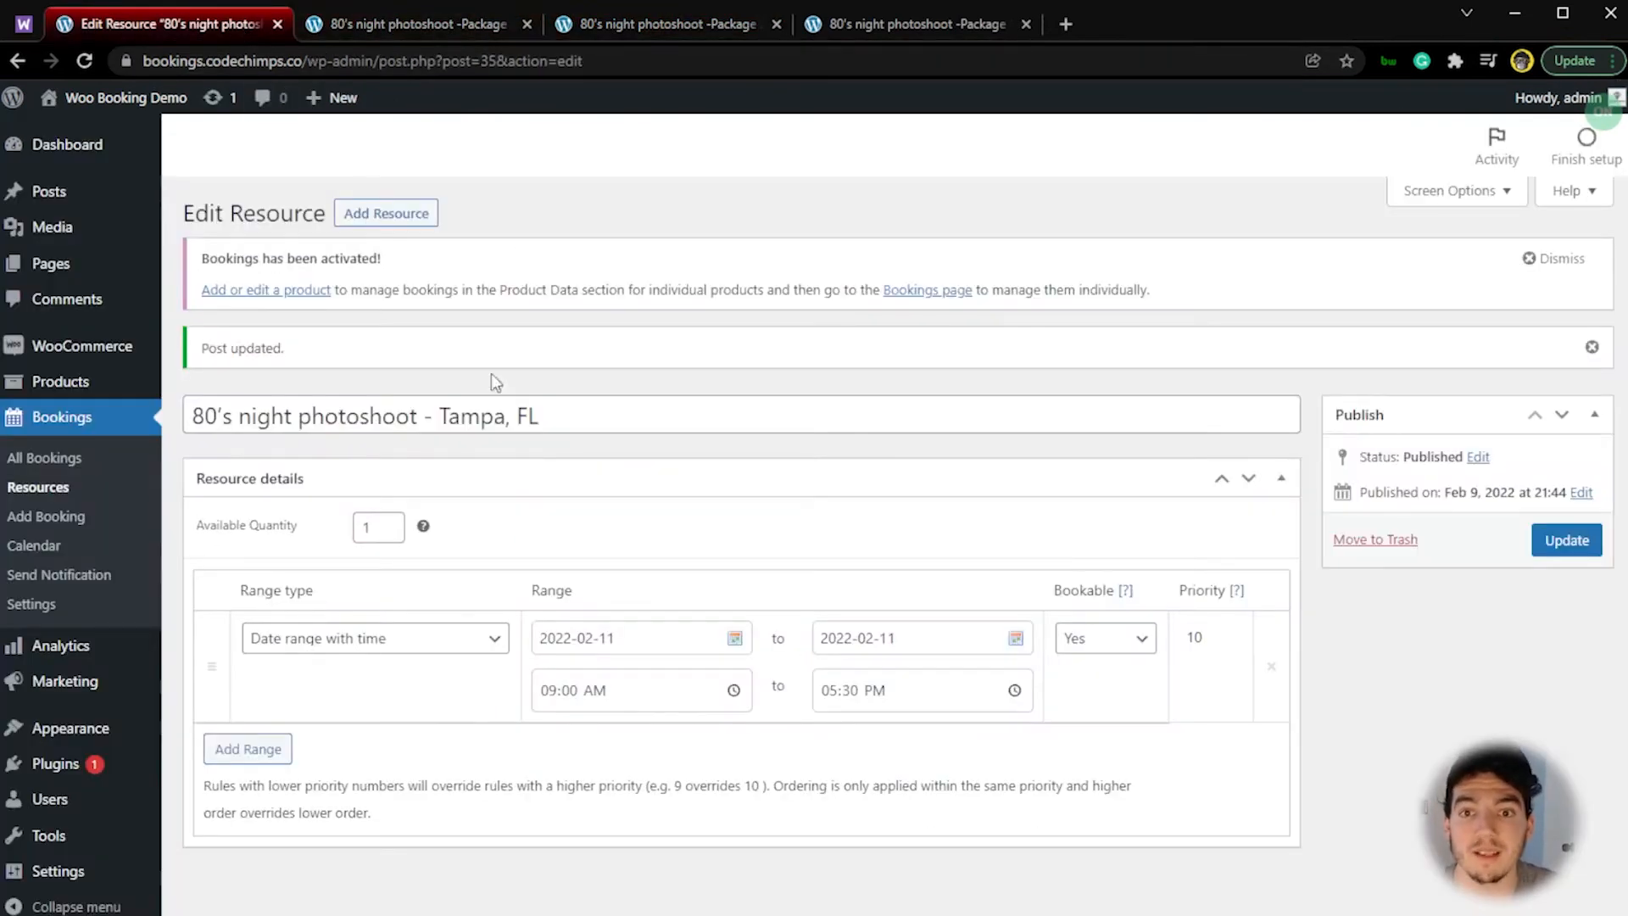
Step: Duplicate the 80's night photoshoot Package 3 product from the store's product list
left_click(229, 23)
mouse_move(172, 379)
left_click(251, 387)
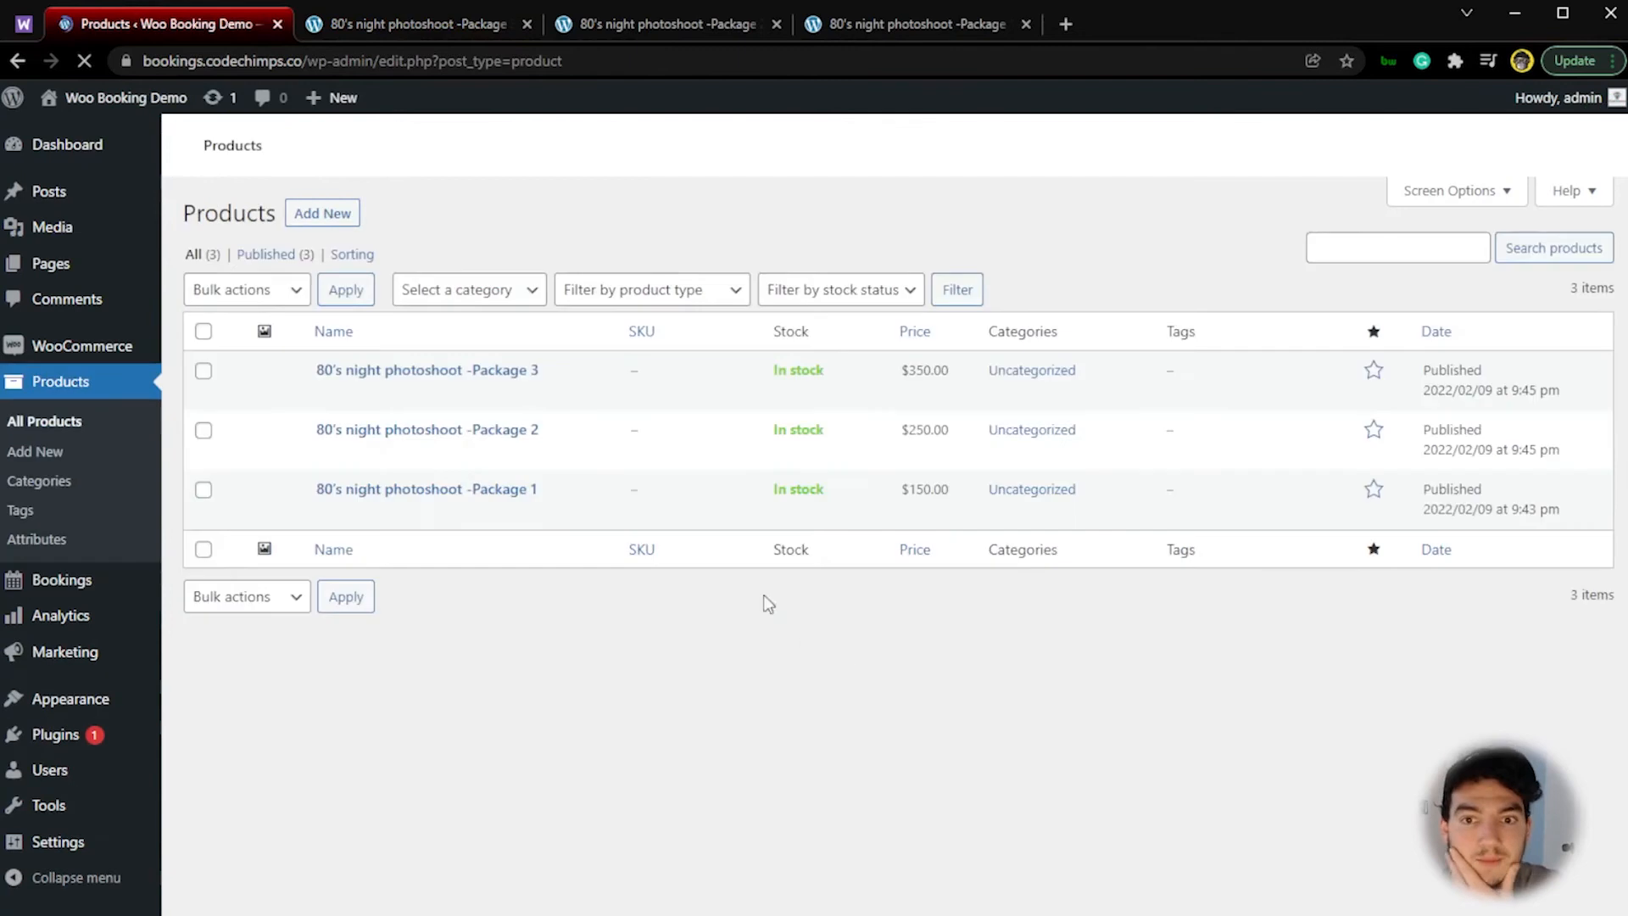
left_click(572, 487)
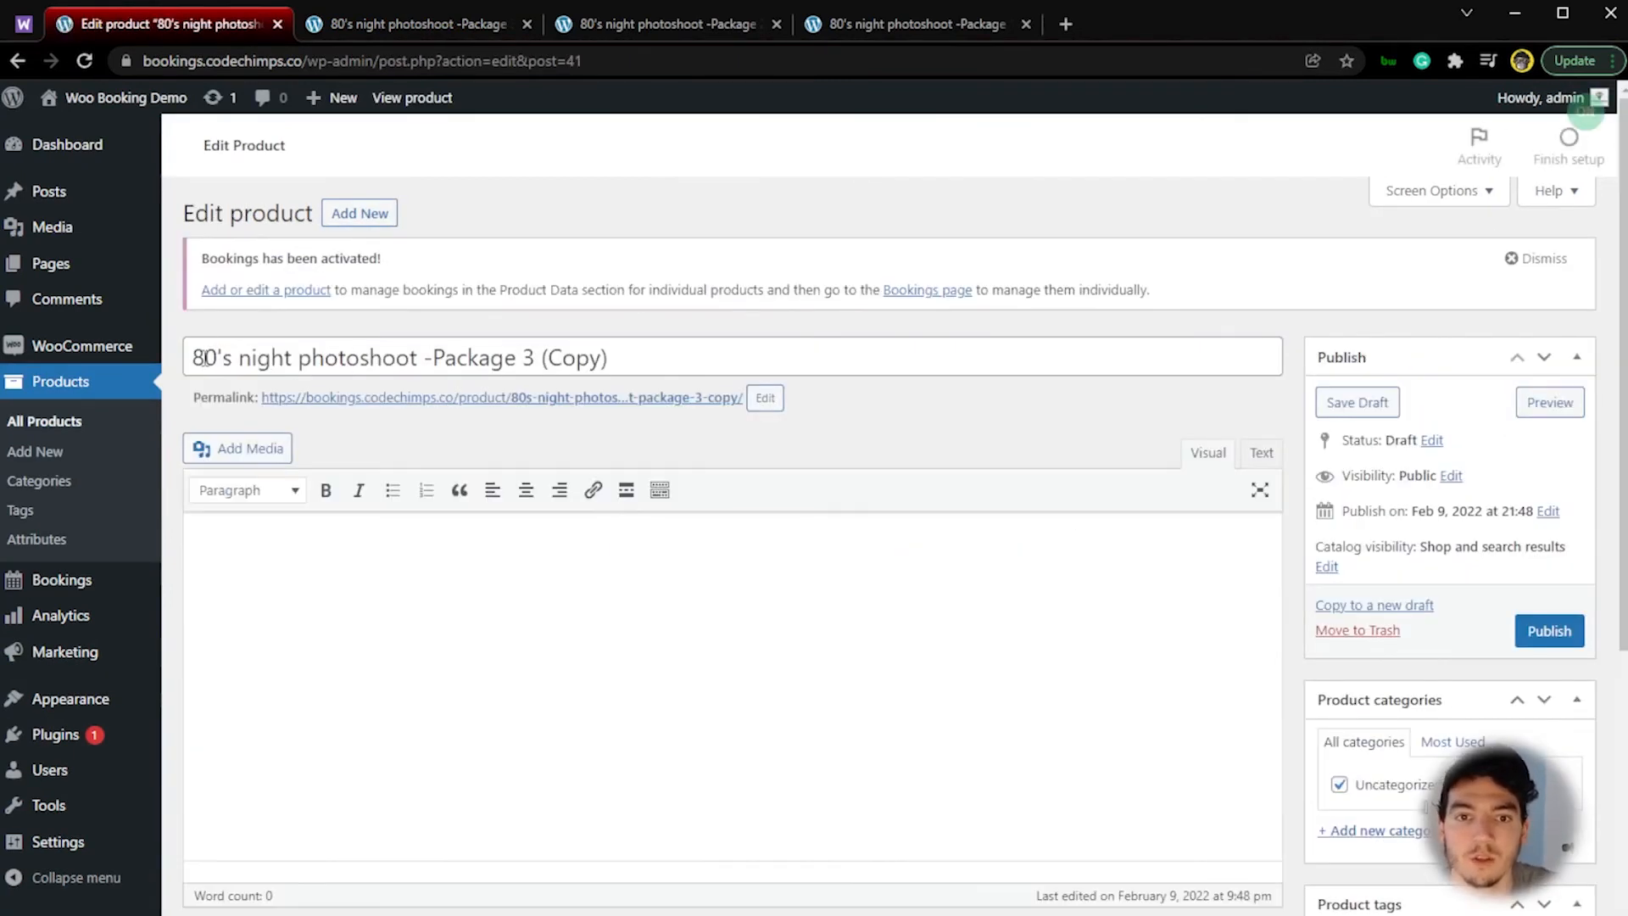
Step: Rename the duplicated product "90's night photoshoot -Package 1"
left_click(205, 360)
key("BackSpace")
type("9")
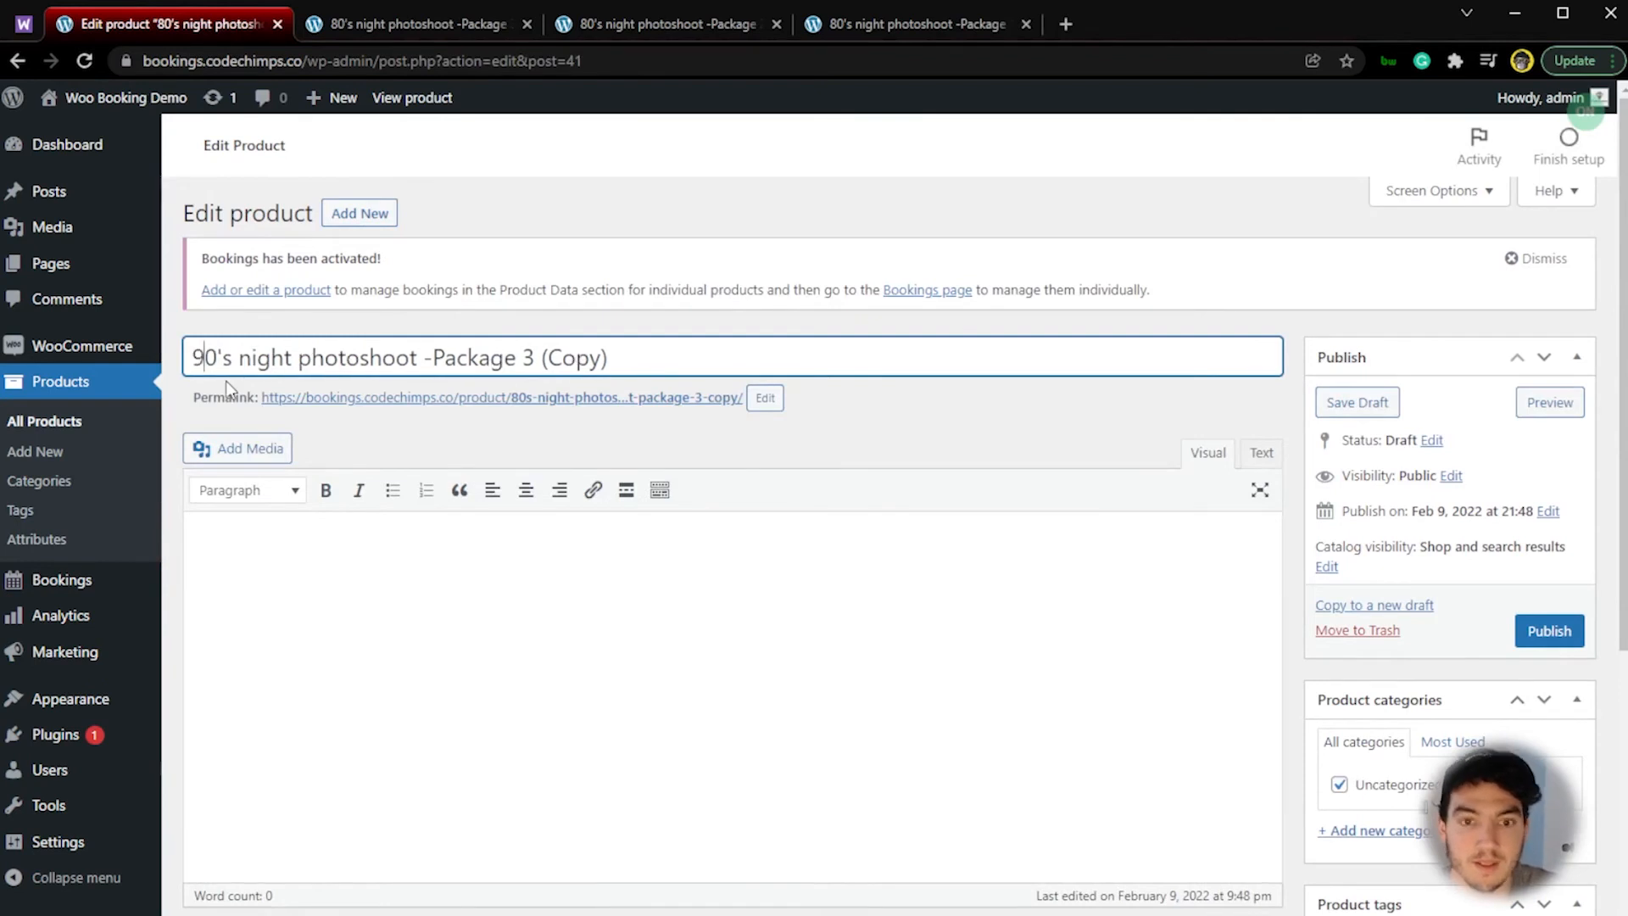
left_click_drag(607, 358, 523, 357)
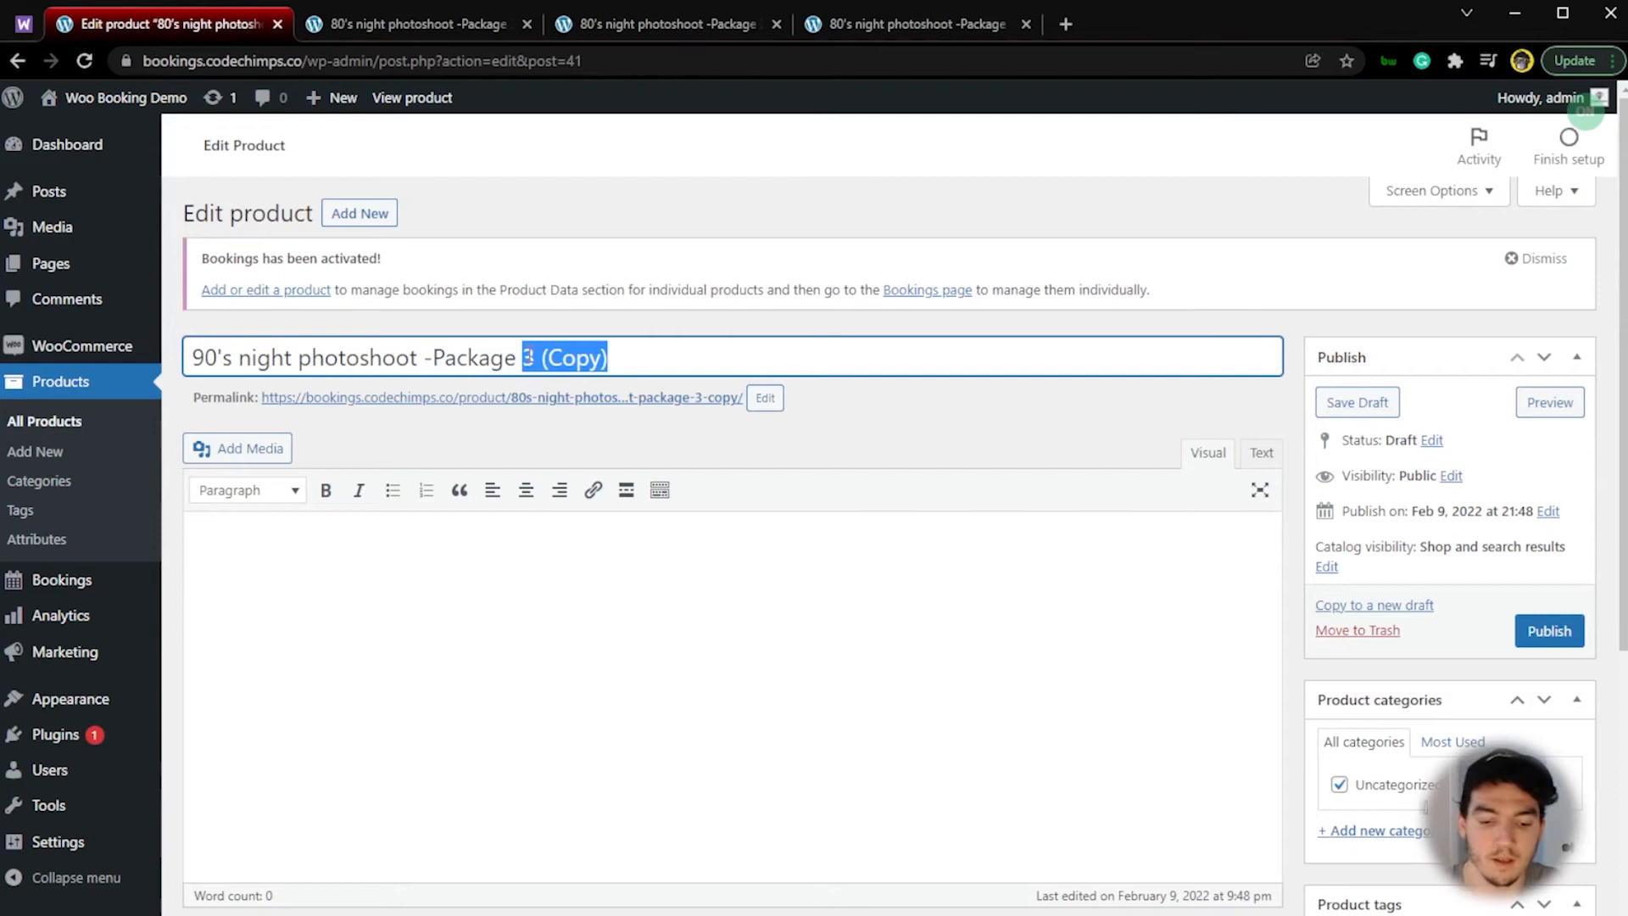
key("BackSpace")
Step: Review the duplicated product's resource and availability settings, and set its base cost to 50
scroll(740, 491, "down", 7)
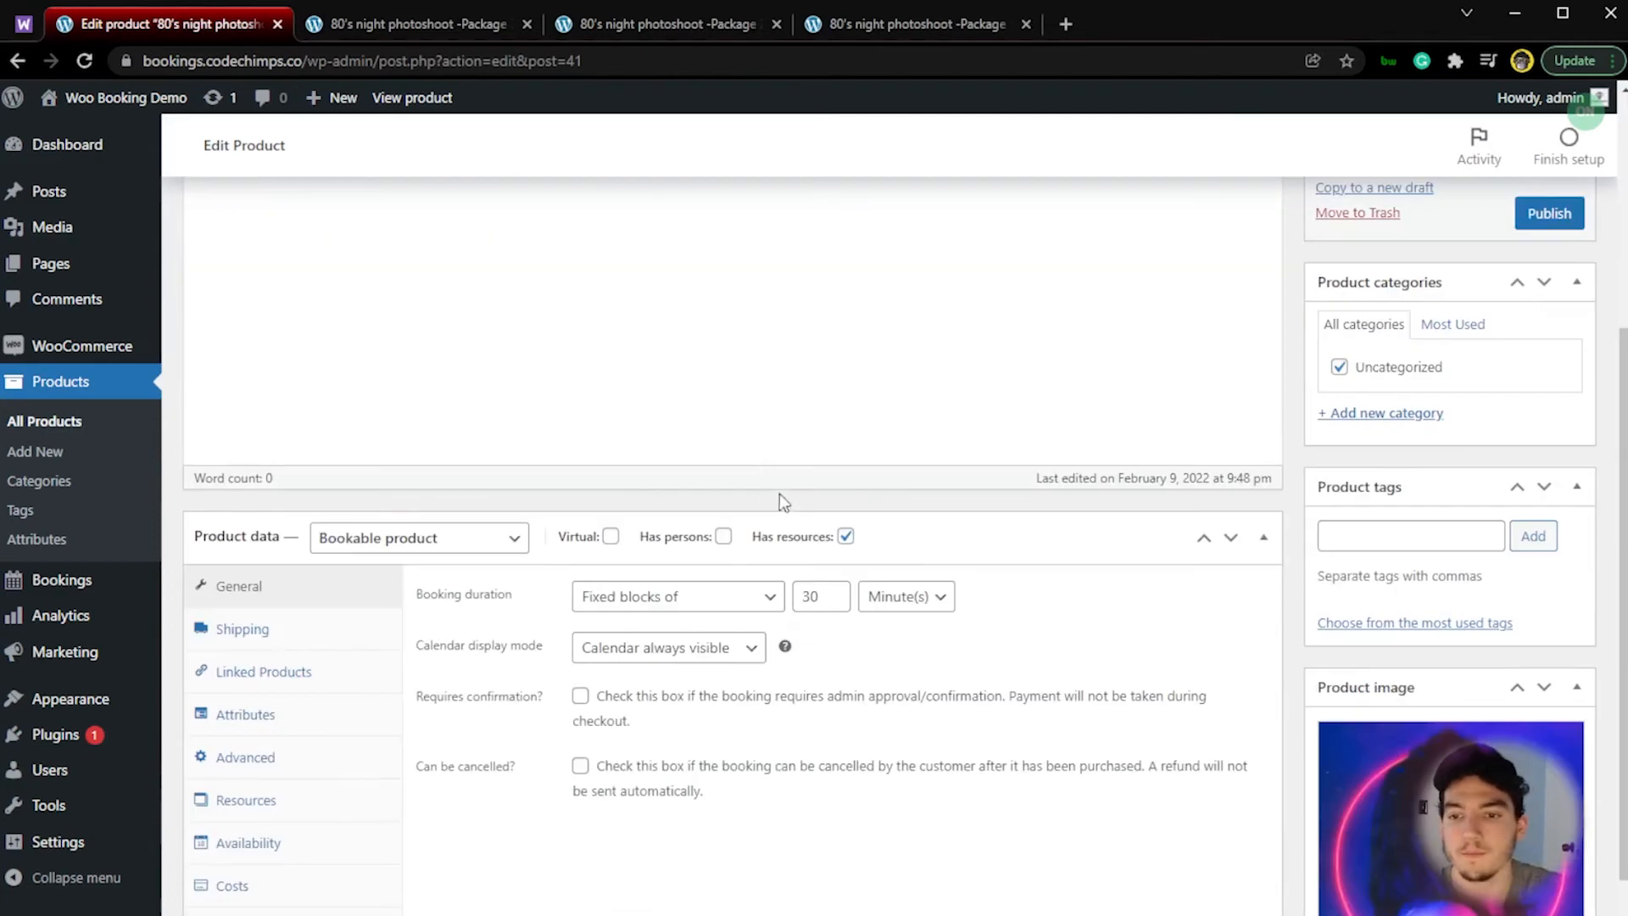
left_click(301, 600)
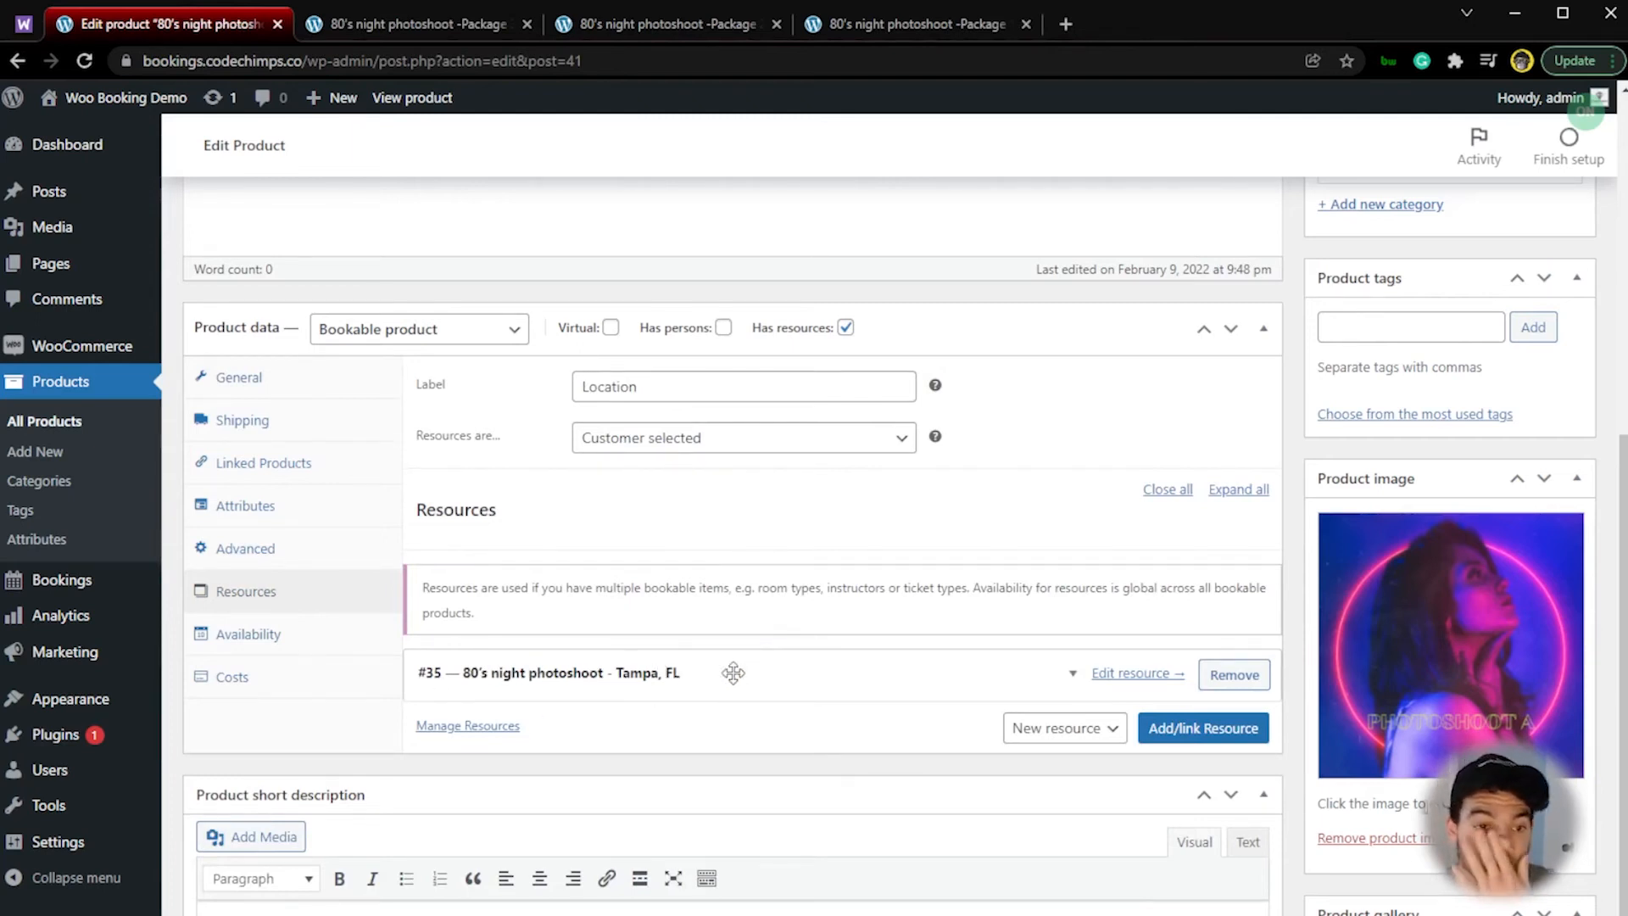
left_click(306, 635)
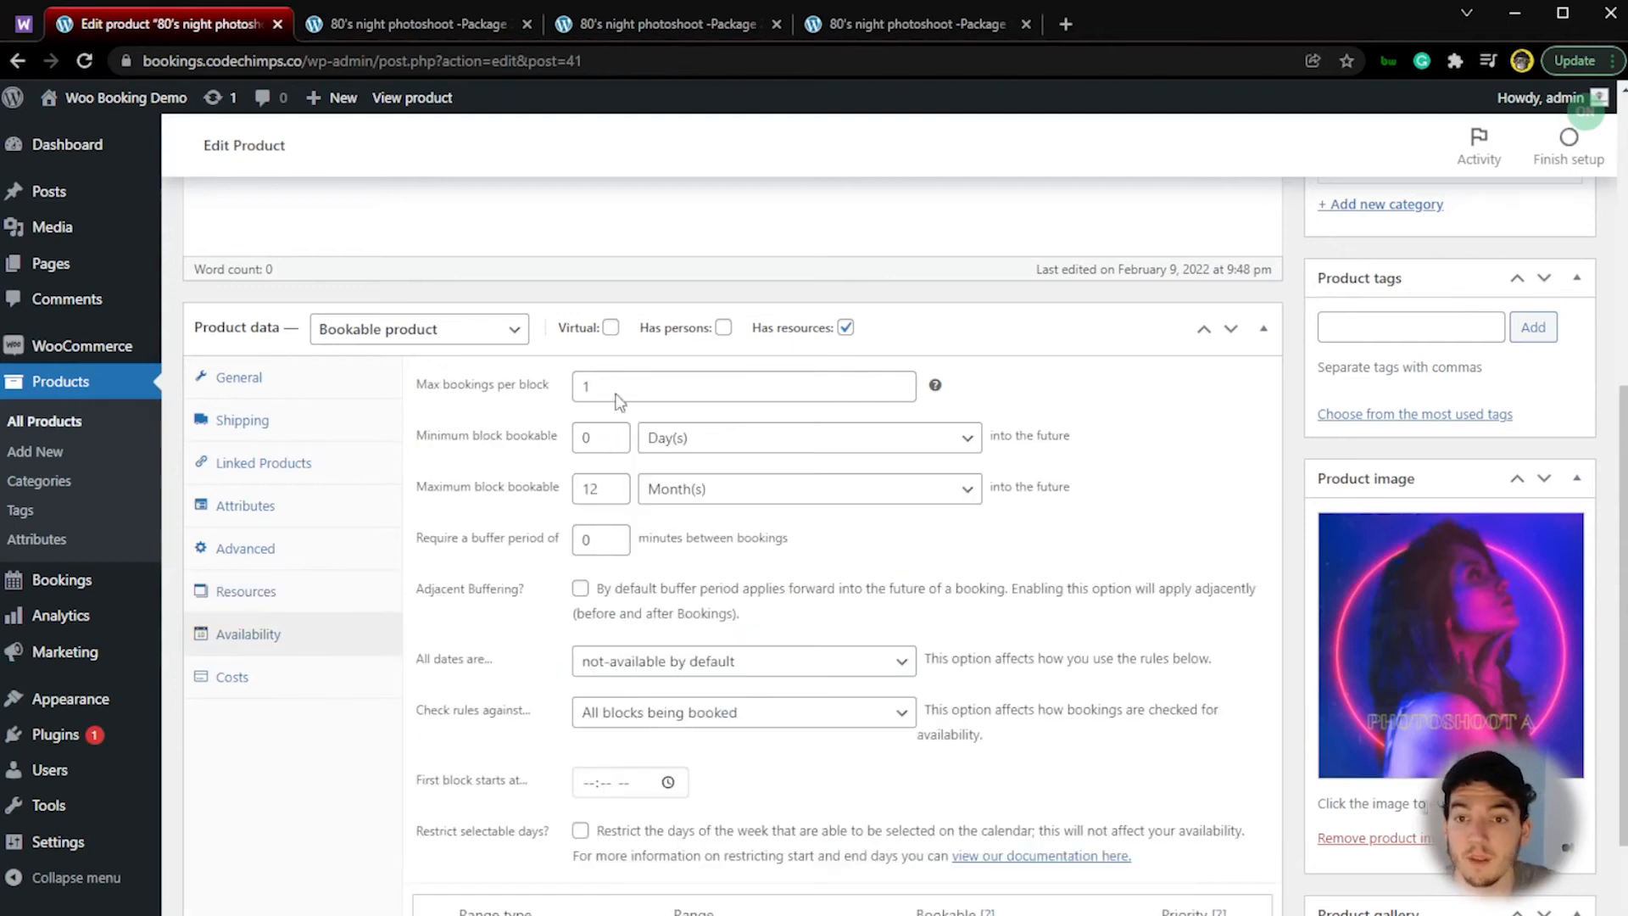
left_click(319, 678)
left_click(632, 391)
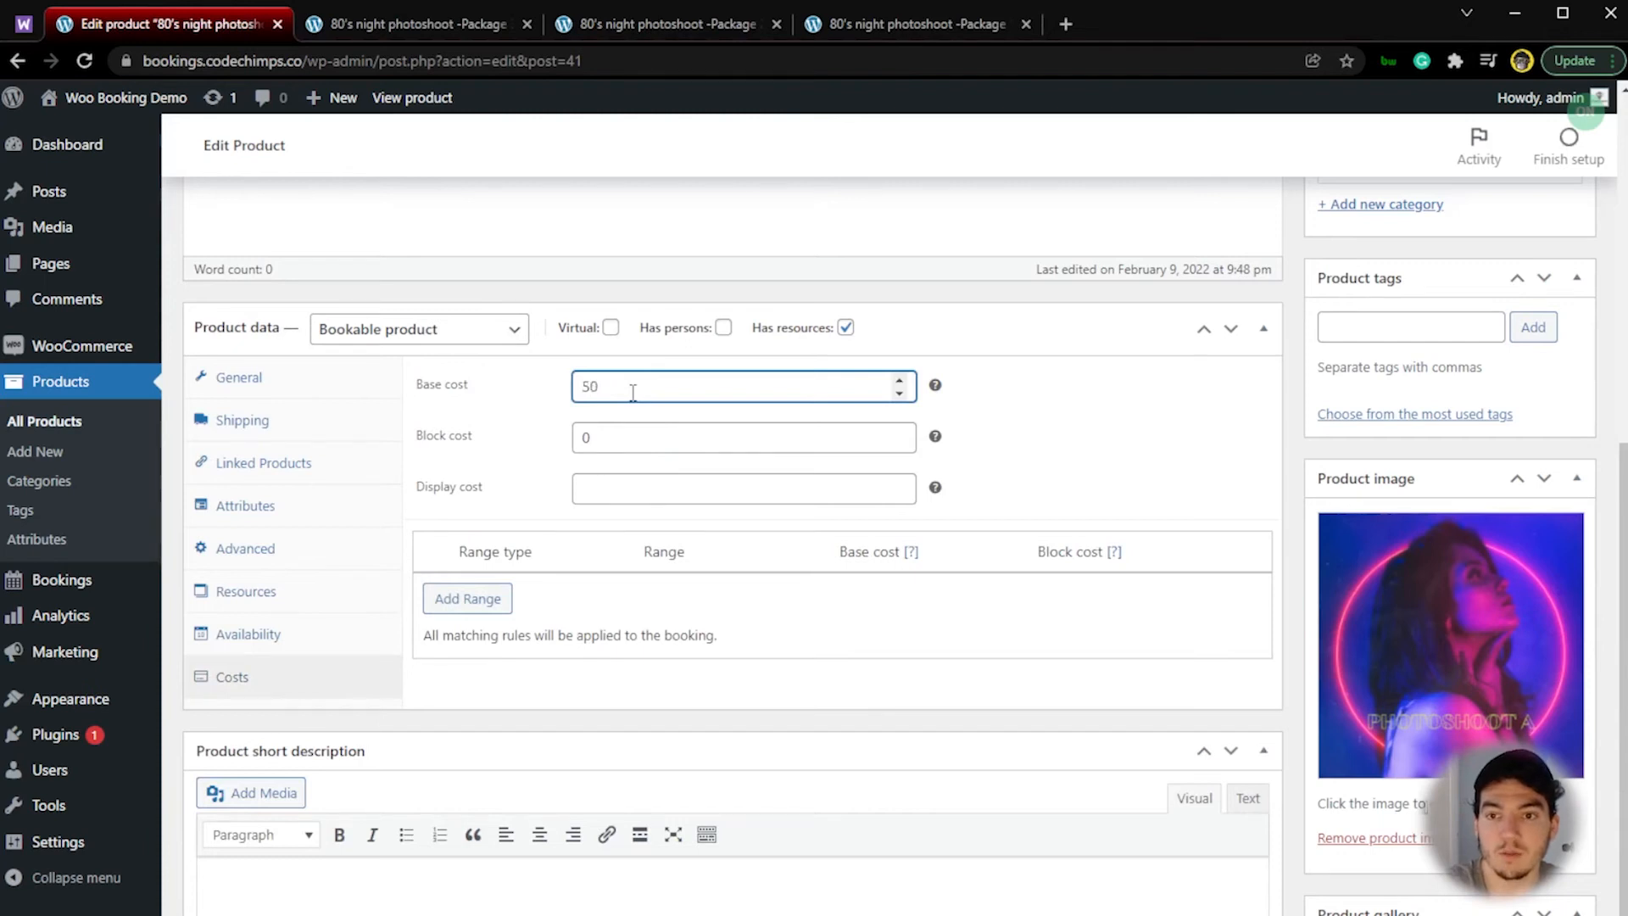
Step: Replace the product image with Photoshoot-Instagram-Post-1.png from the media library
scroll(769, 565, "up", 5)
scroll(887, 618, "down", 4)
left_click(1367, 915)
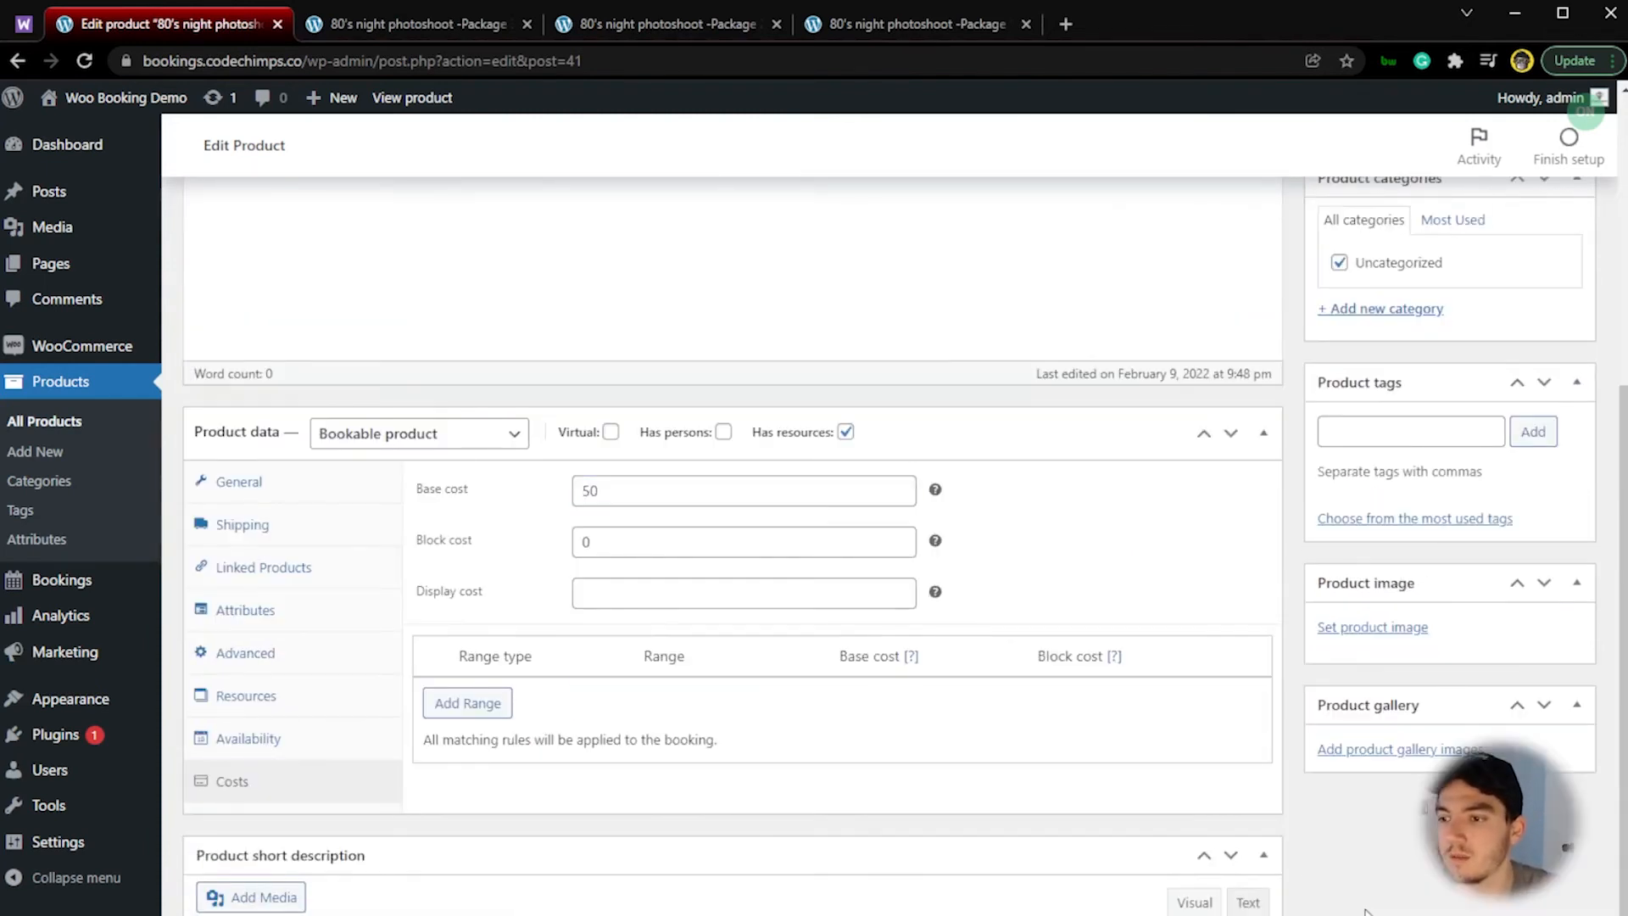
left_click(1371, 627)
left_click(94, 394)
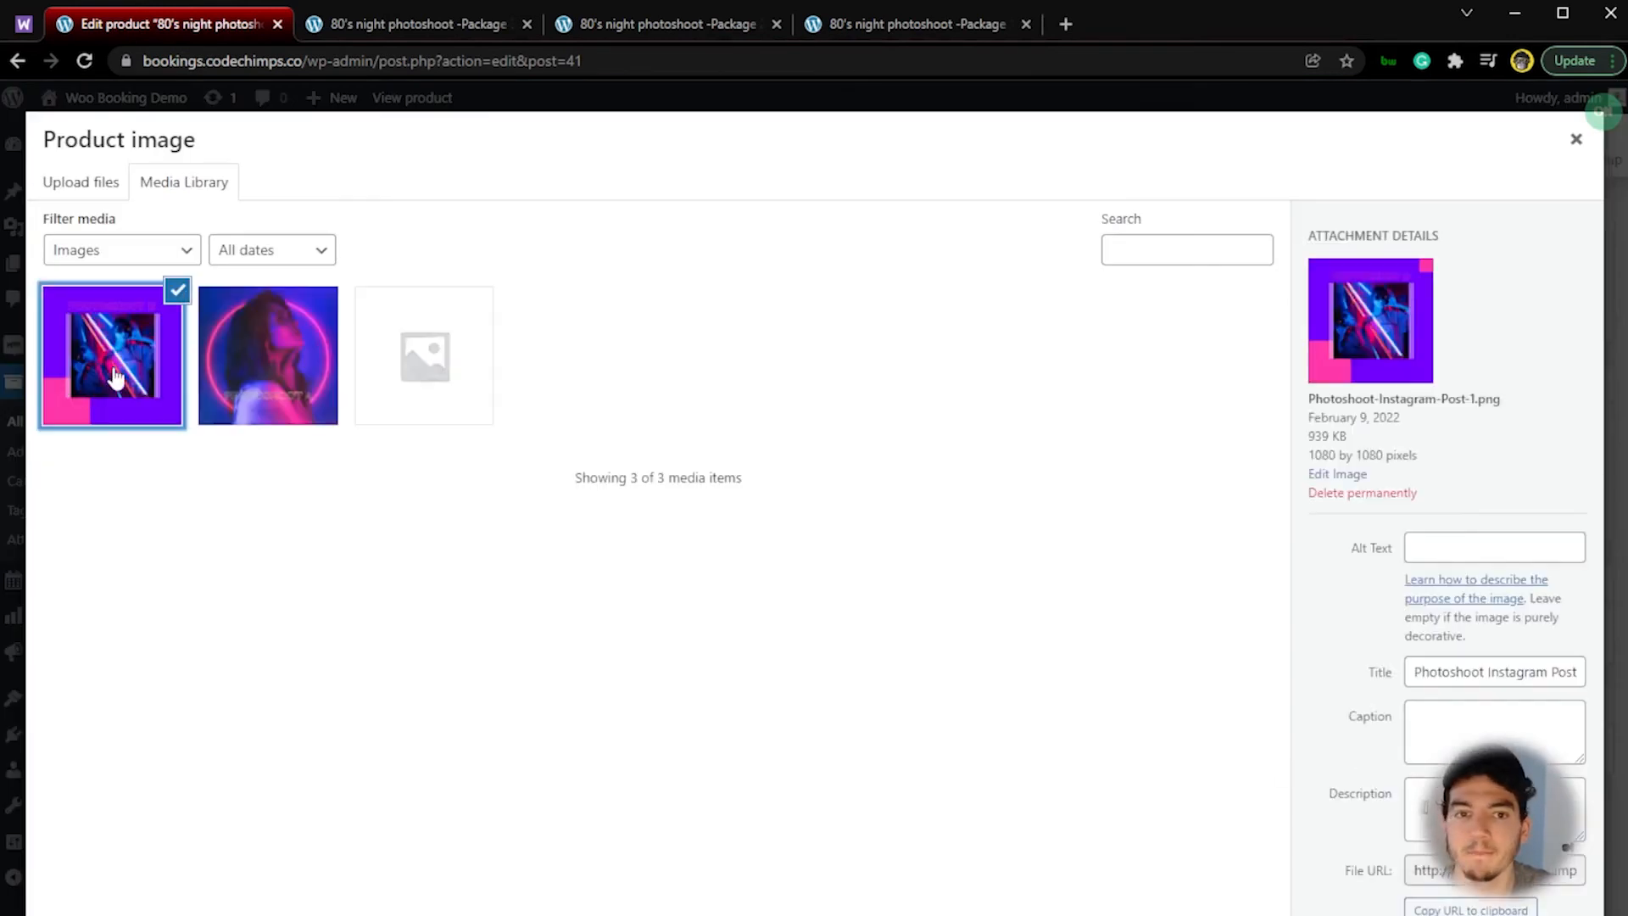
left_click(1527, 915)
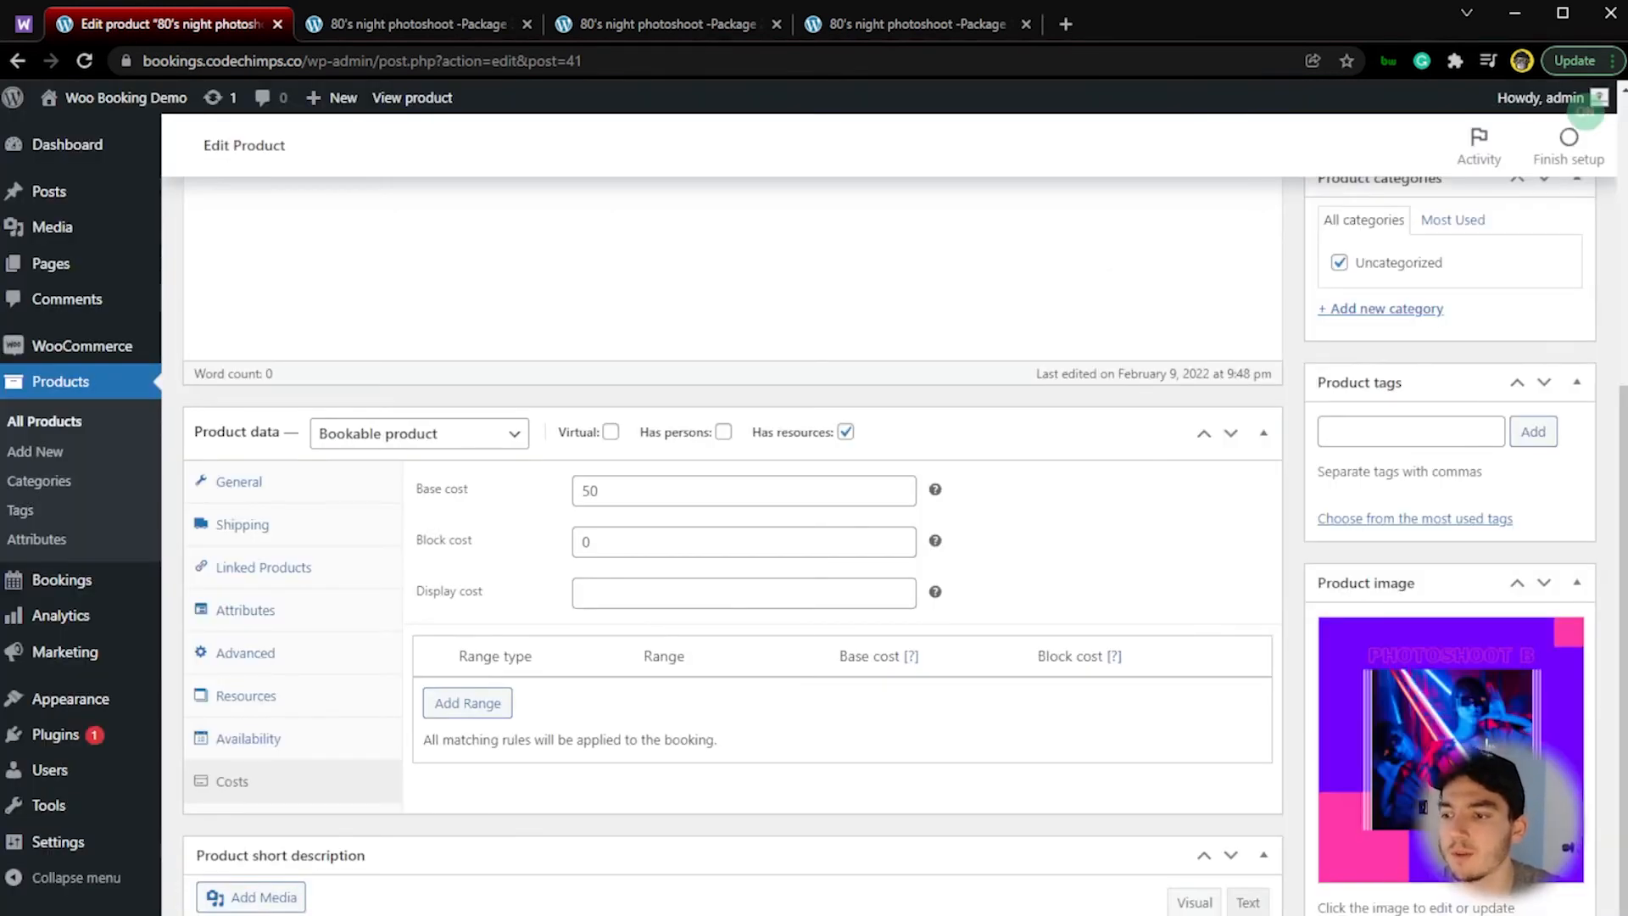
Step: Publish the 90's night photoshoot Package 1 product and open its live page in a new tab
scroll(1485, 747, "up", 6)
left_click(1550, 631)
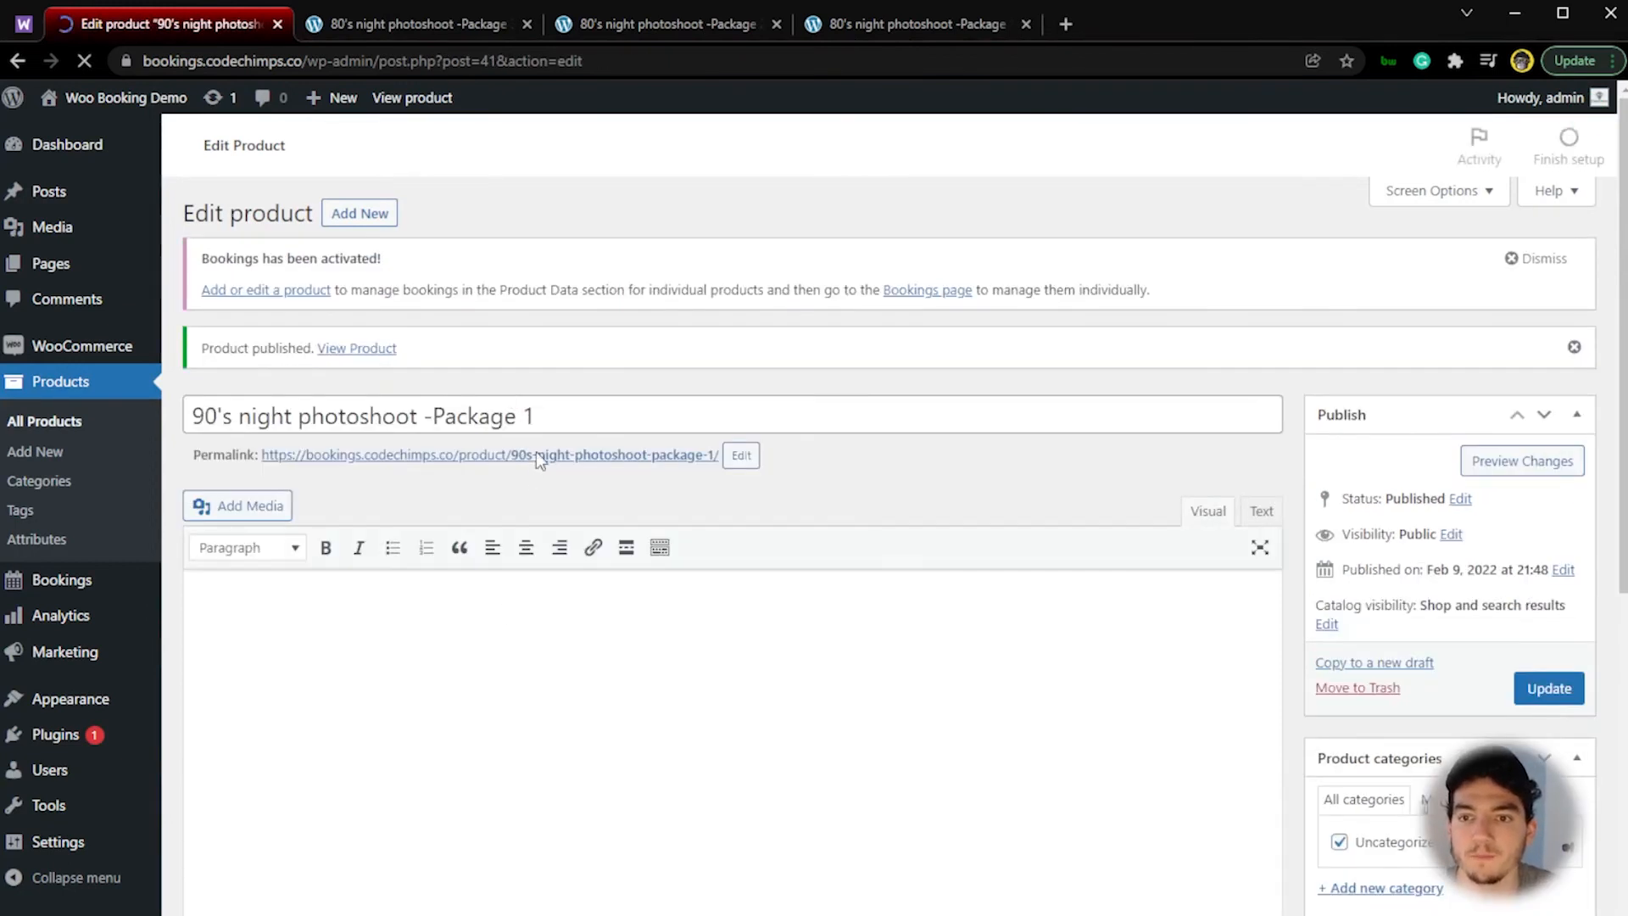
left_click(536, 455, "ctrl")
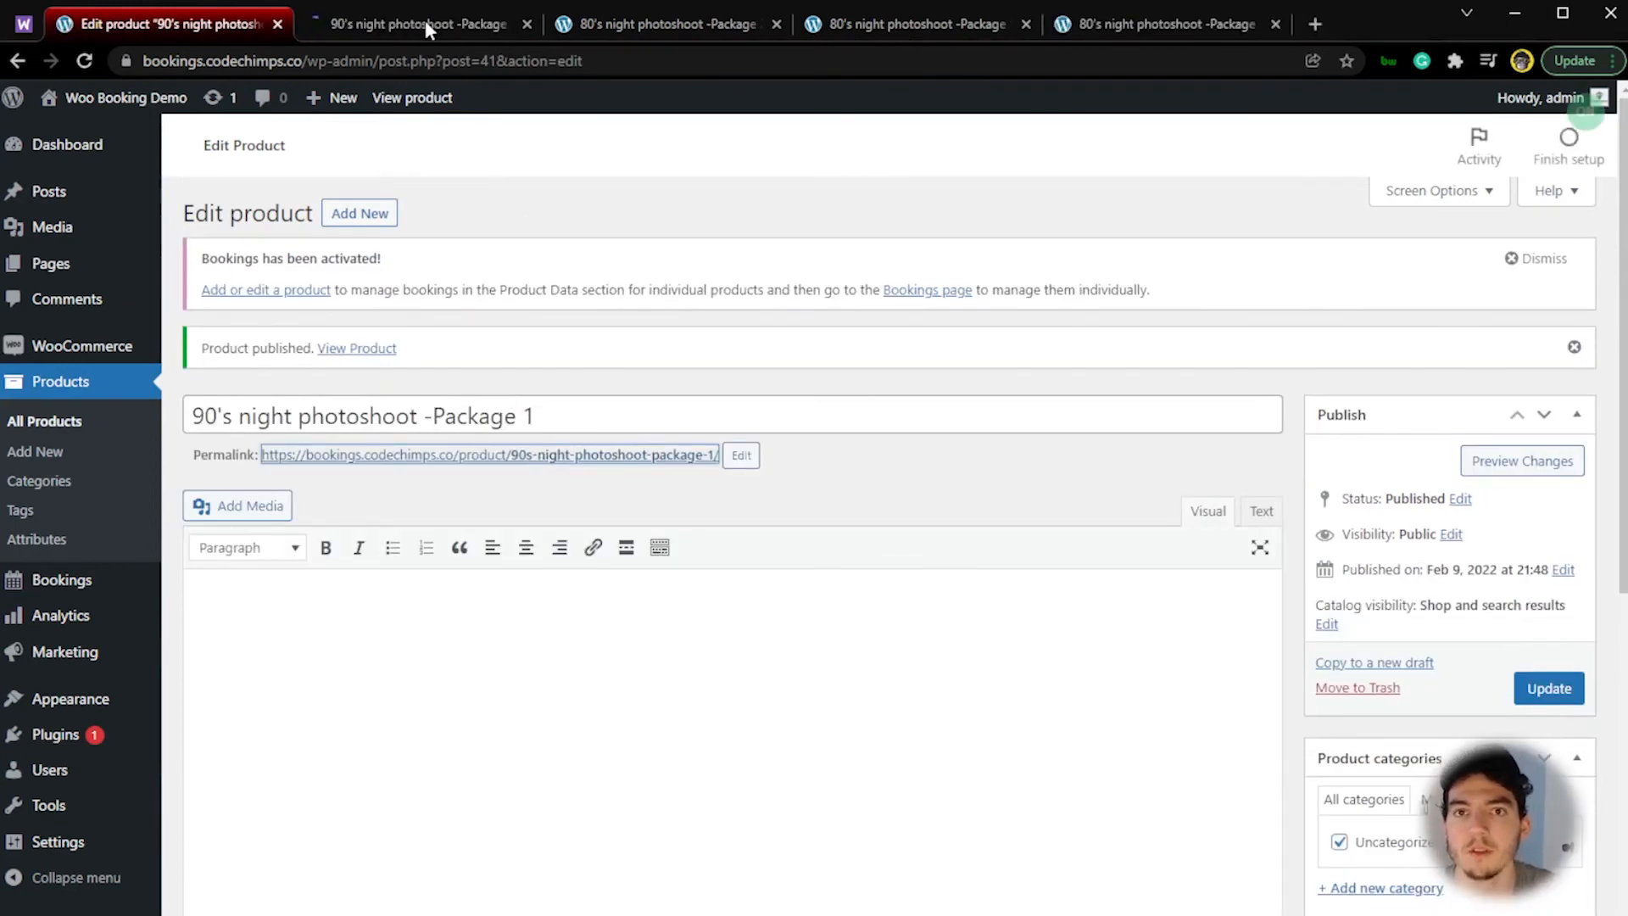
left_click(425, 24)
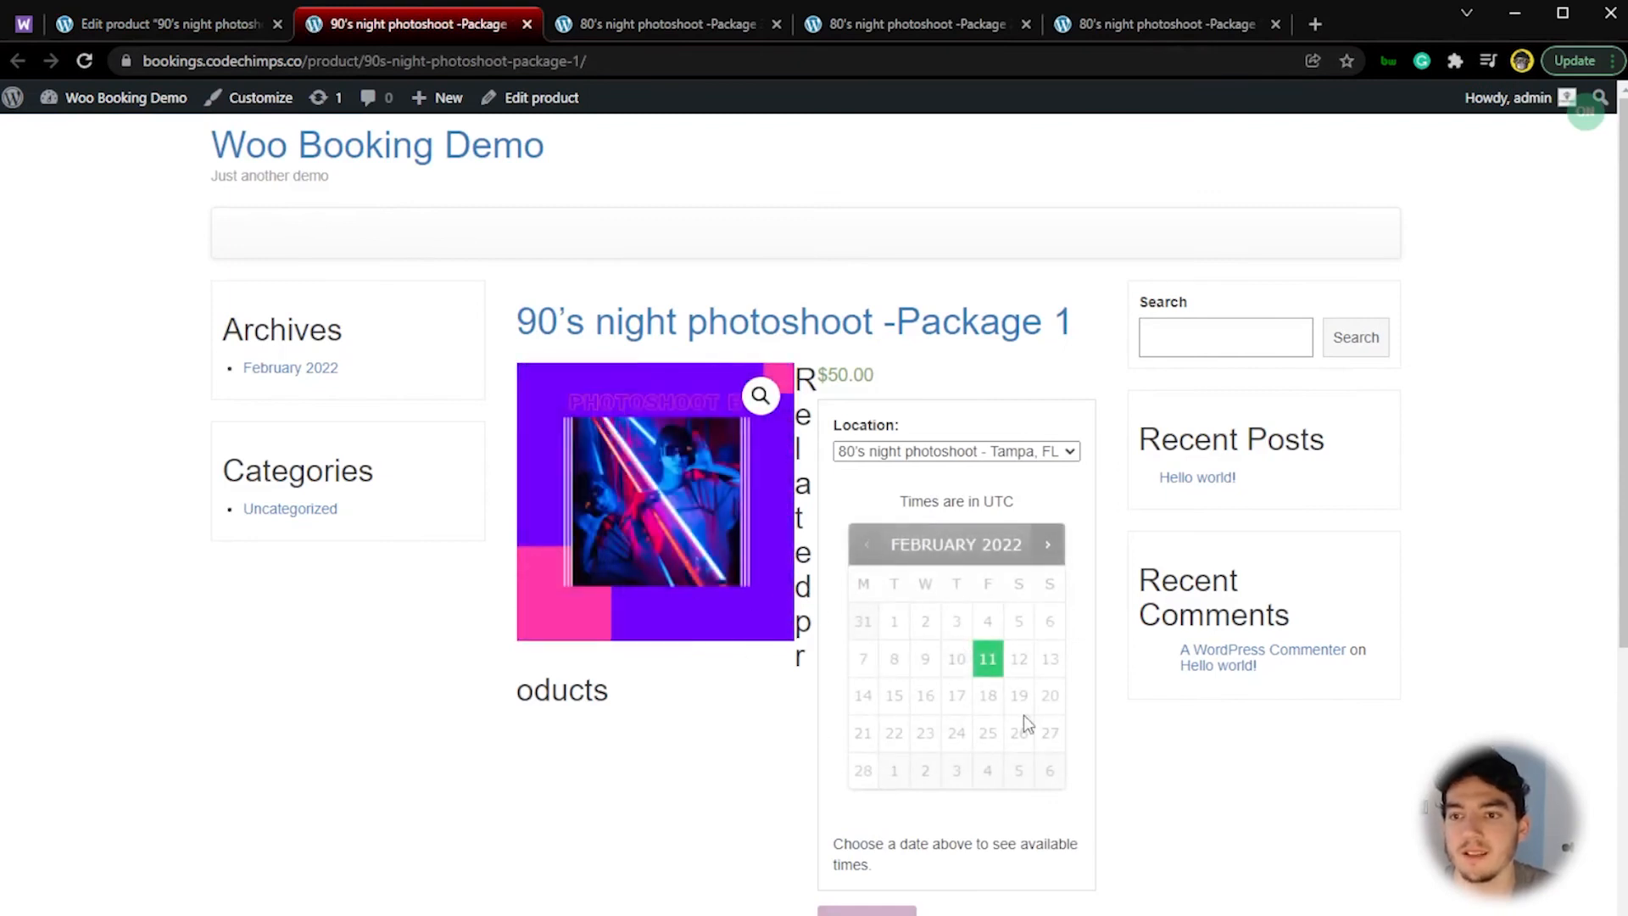
Step: Compare the February 11 times on the 90's Package 1 page with the 80's package pages, and close the 80's Package 3 page
left_click(988, 660)
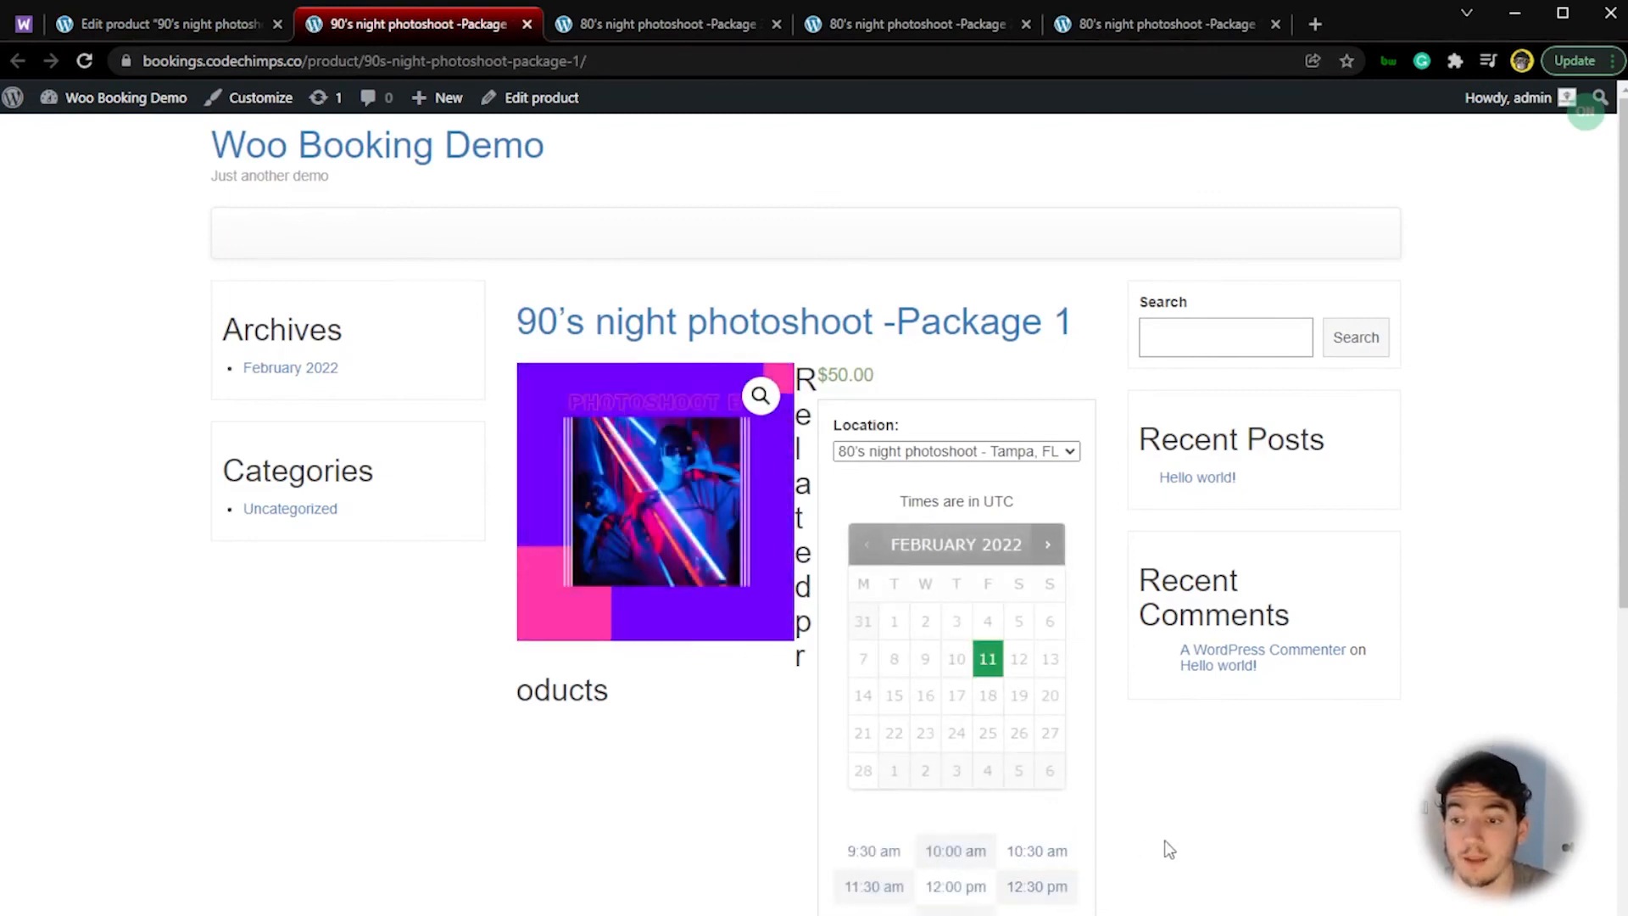
scroll(1169, 848, "down", 1)
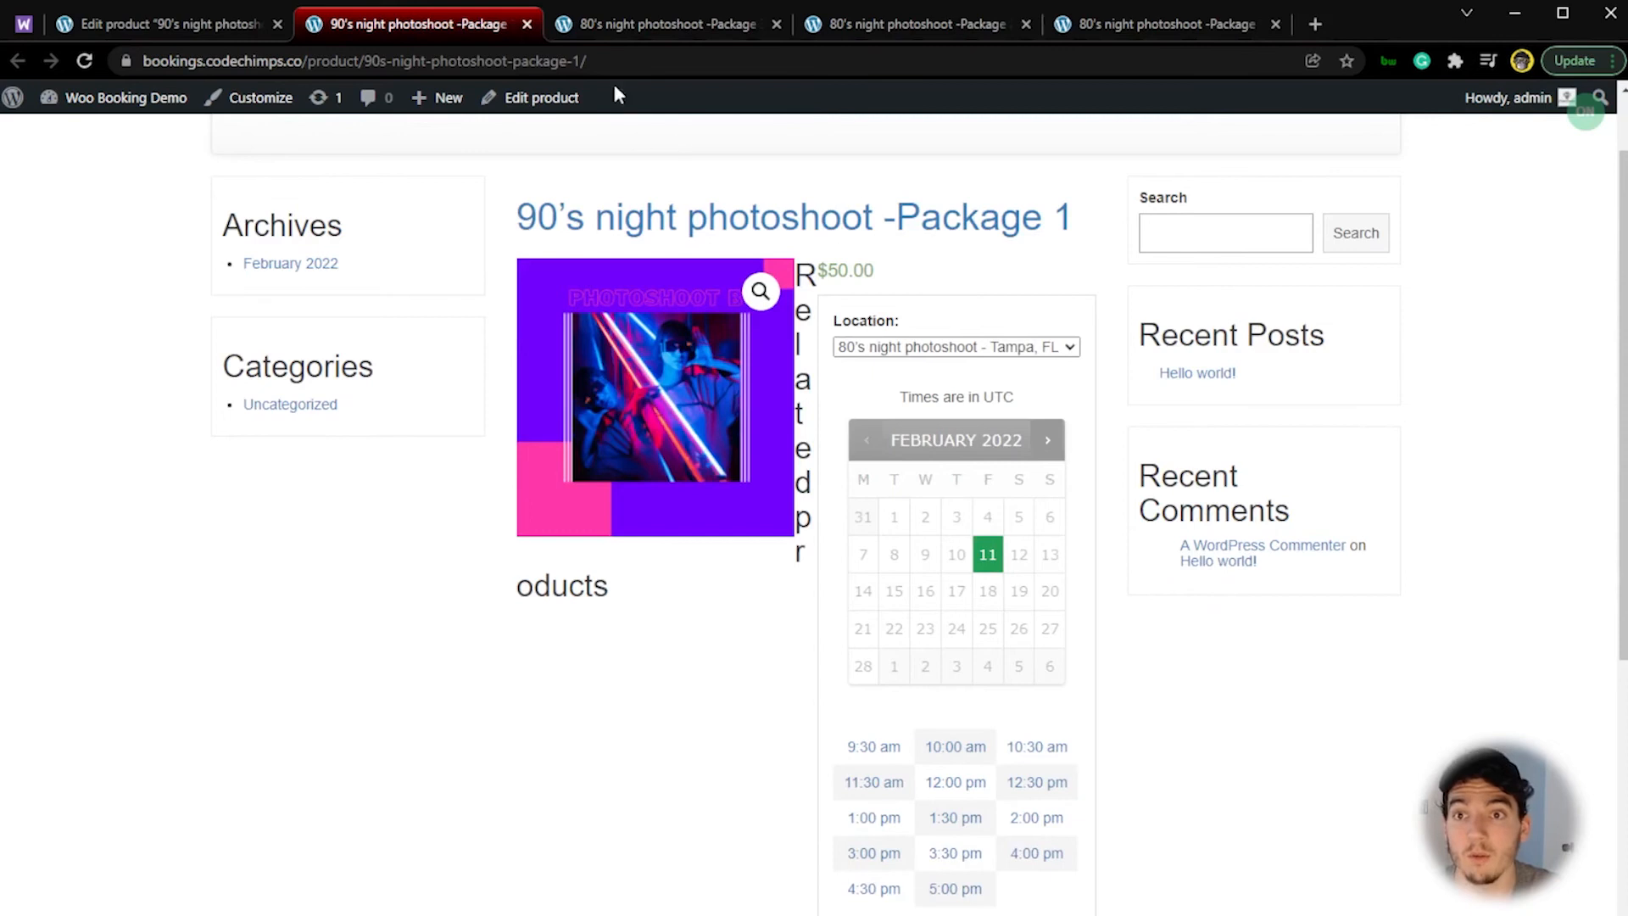
left_click(685, 19)
left_click(892, 24)
left_click(1156, 26)
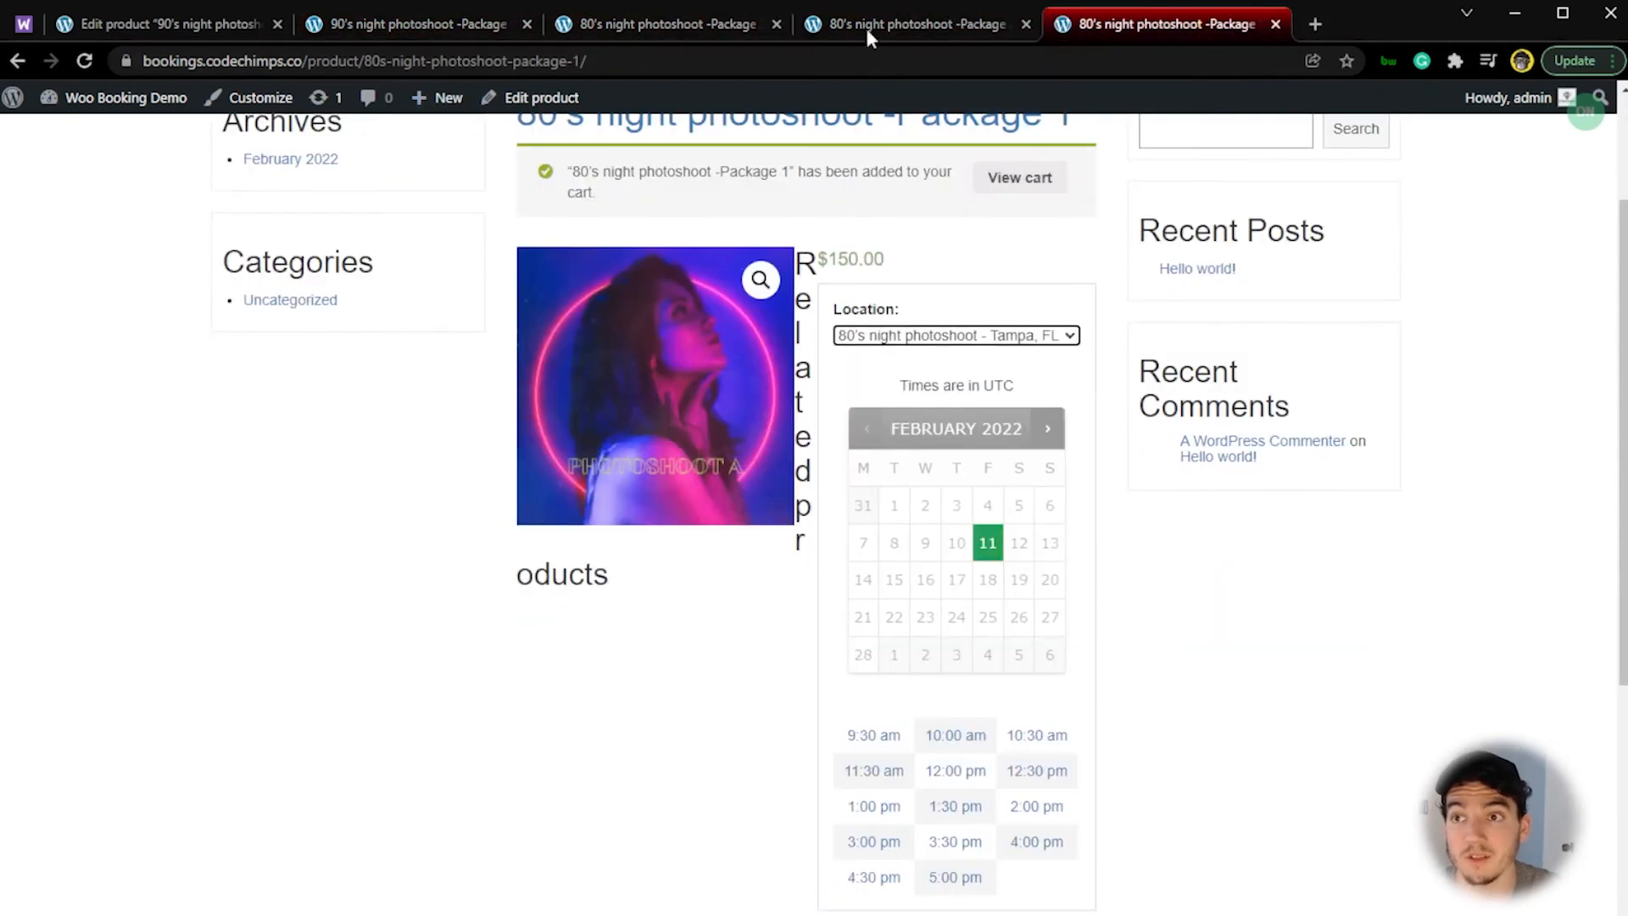
left_click(775, 24)
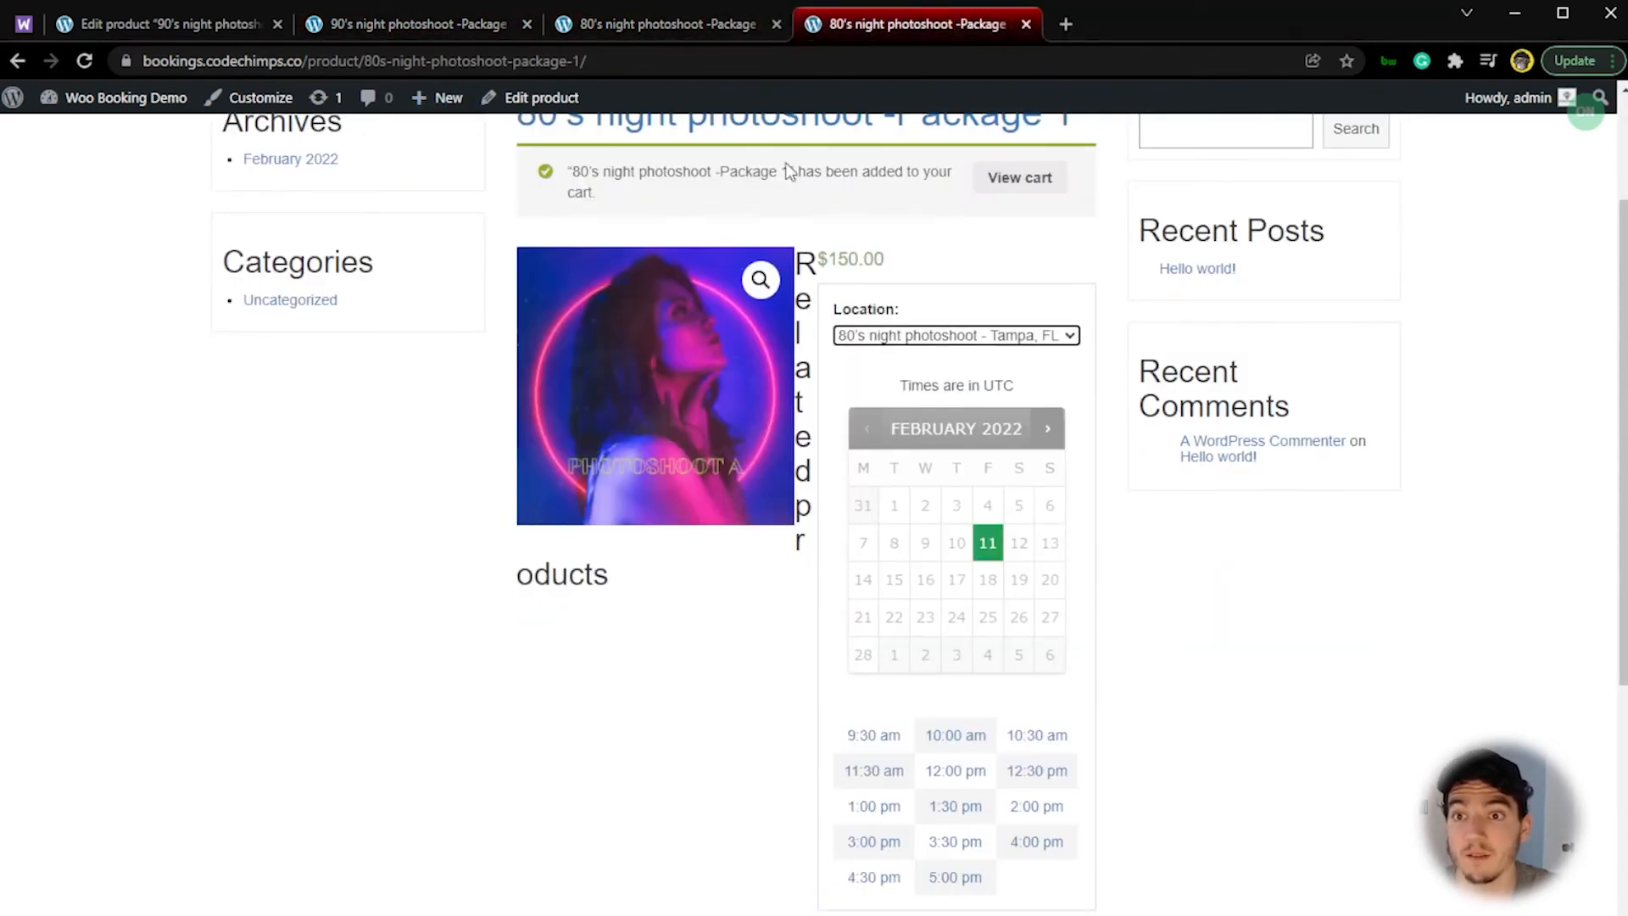
Step: Open the cart in a new tab and review the booking times of the three 80's packages
middle_click(1046, 196)
left_click(1133, 15)
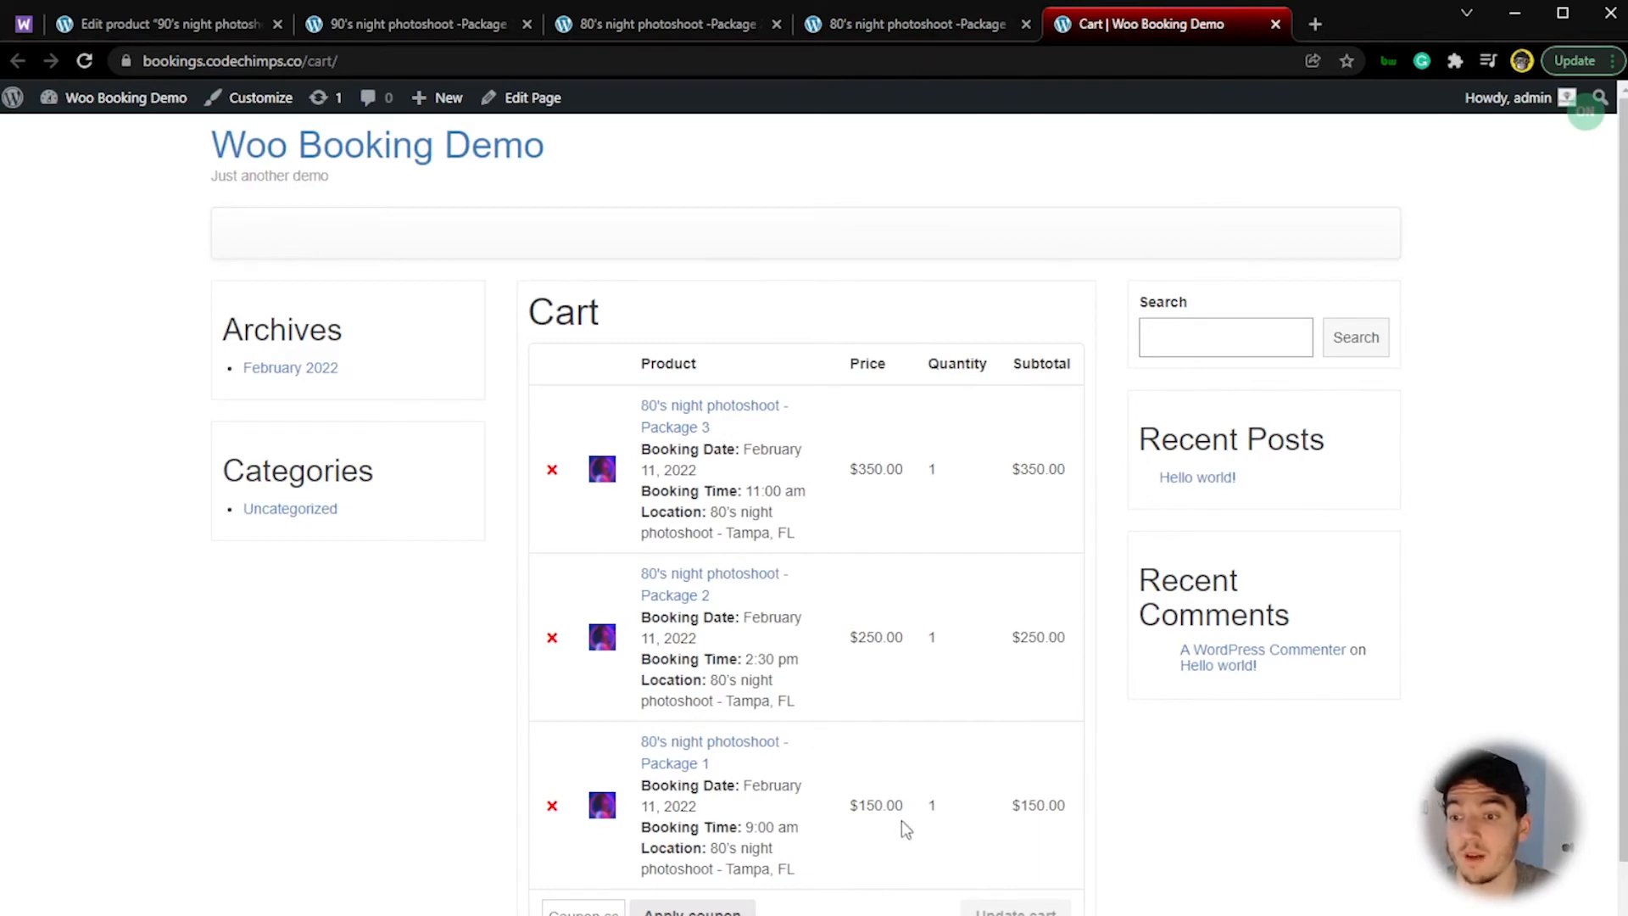
left_click_drag(801, 829, 758, 829)
left_click_drag(801, 660, 776, 667)
left_click_drag(813, 494, 781, 493)
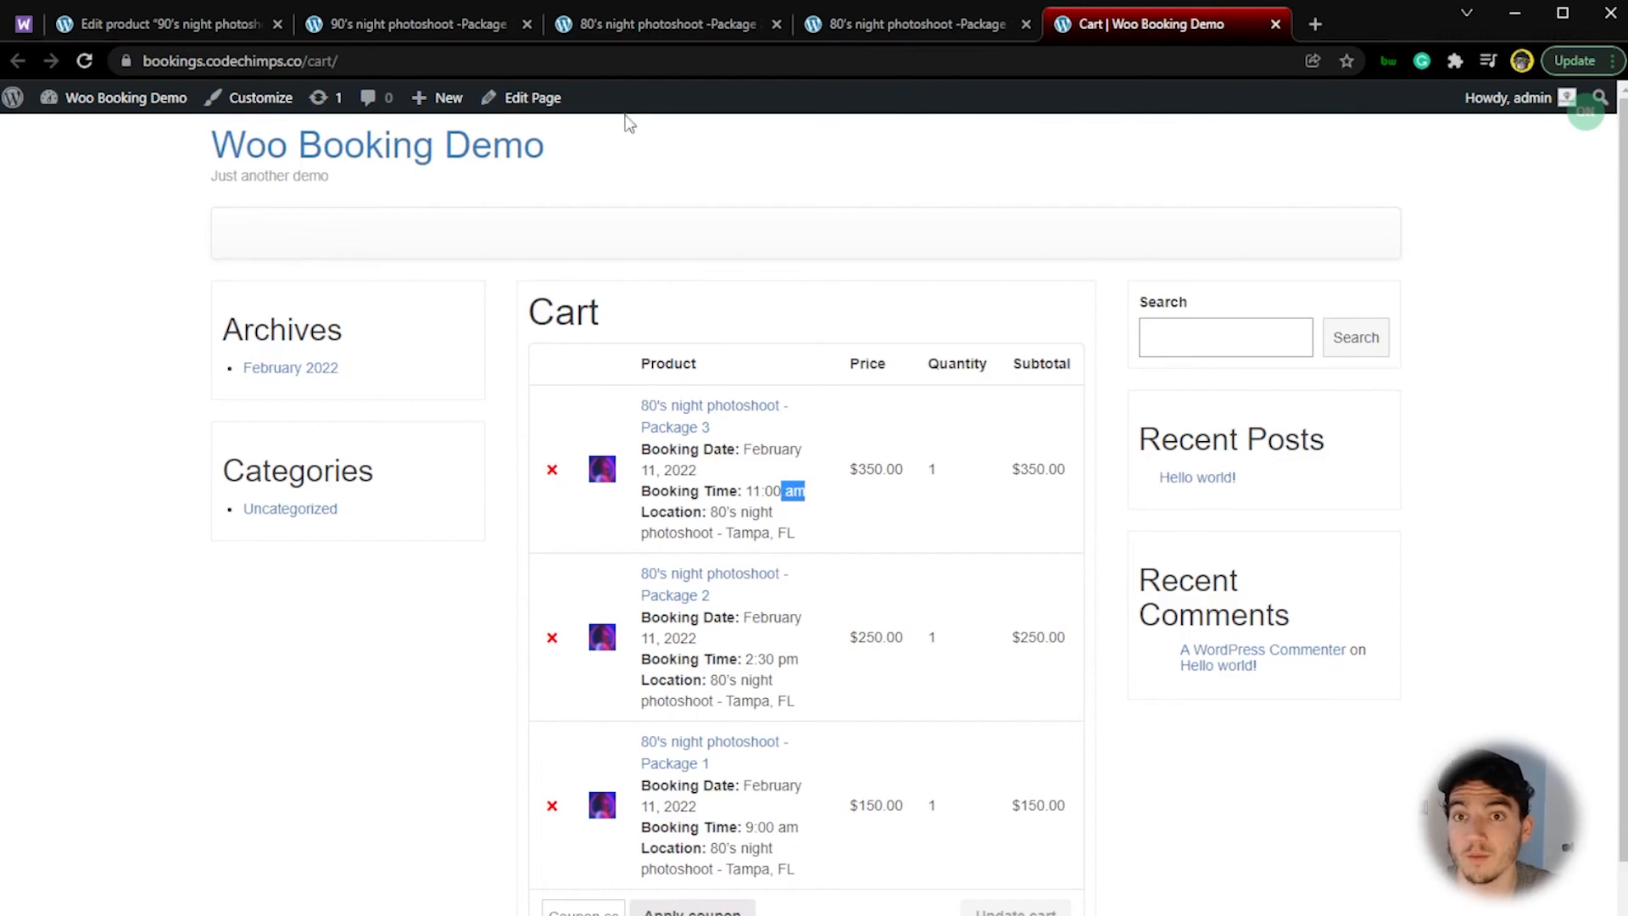
Step: Return to the store admin and open the Tampa, FL bookable resource for editing
left_click(468, 24)
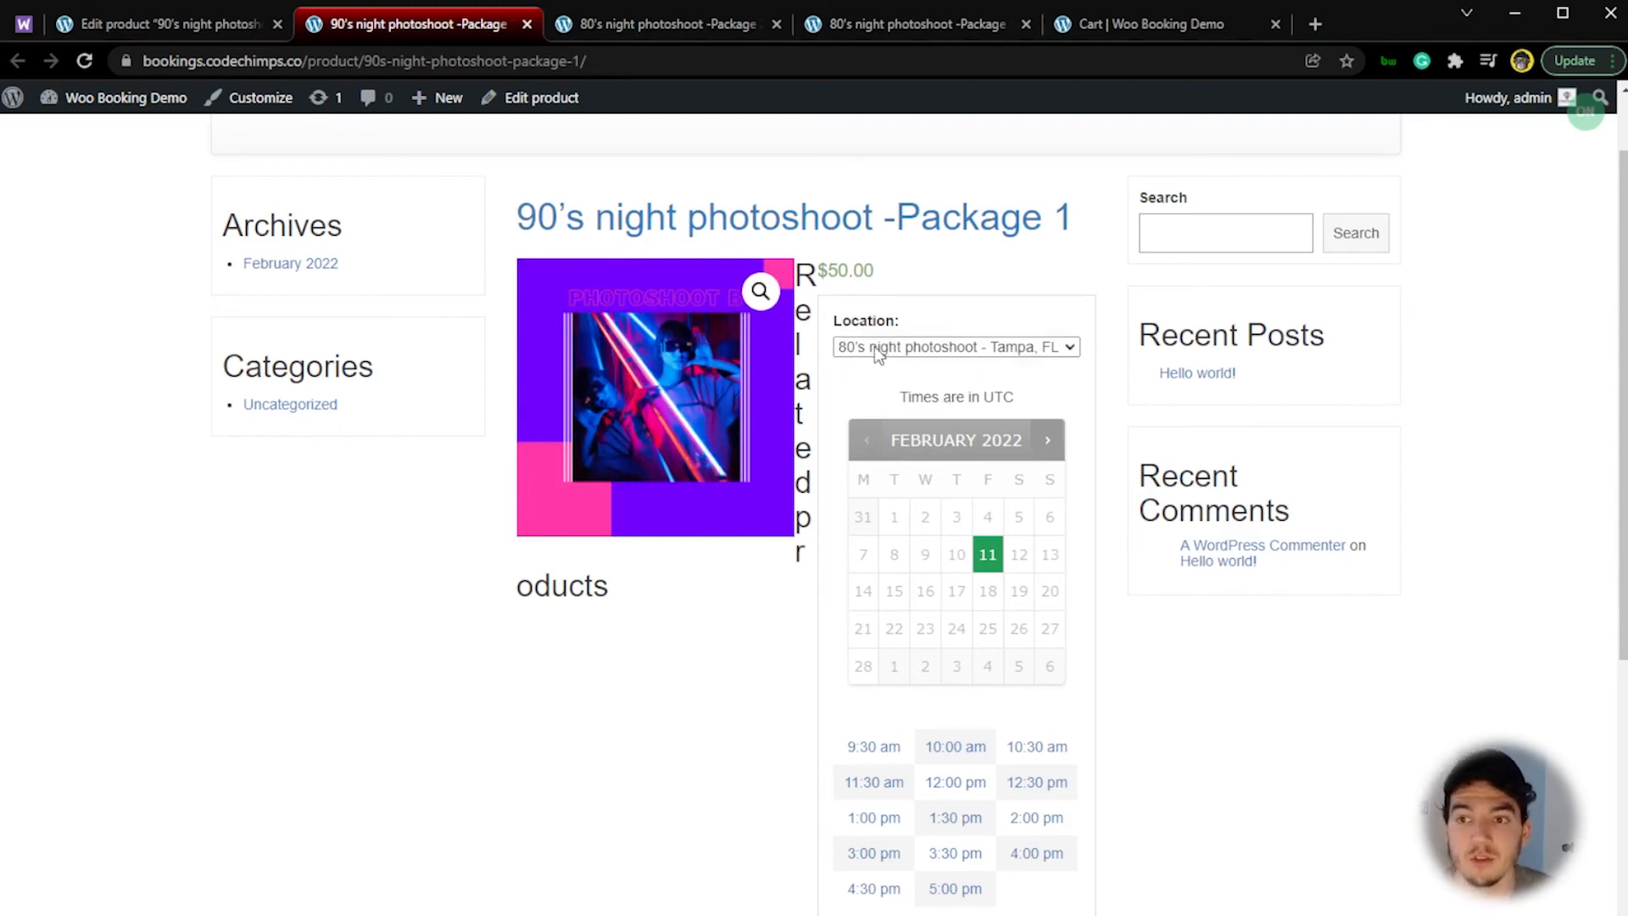
left_click(174, 26)
mouse_move(65, 582)
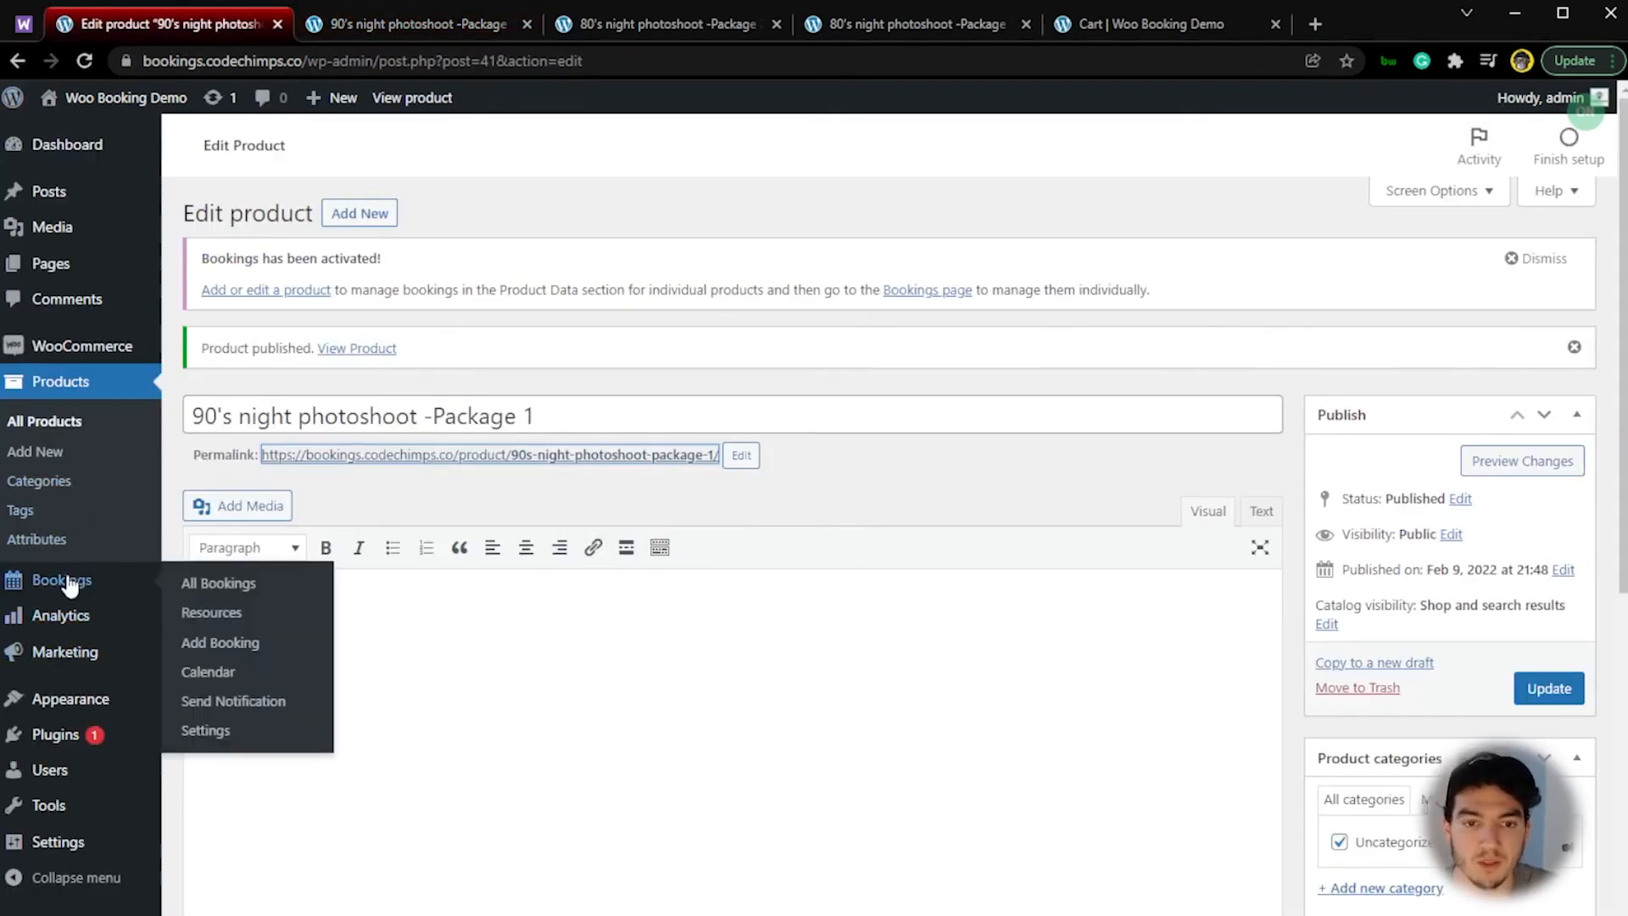
left_click(243, 616)
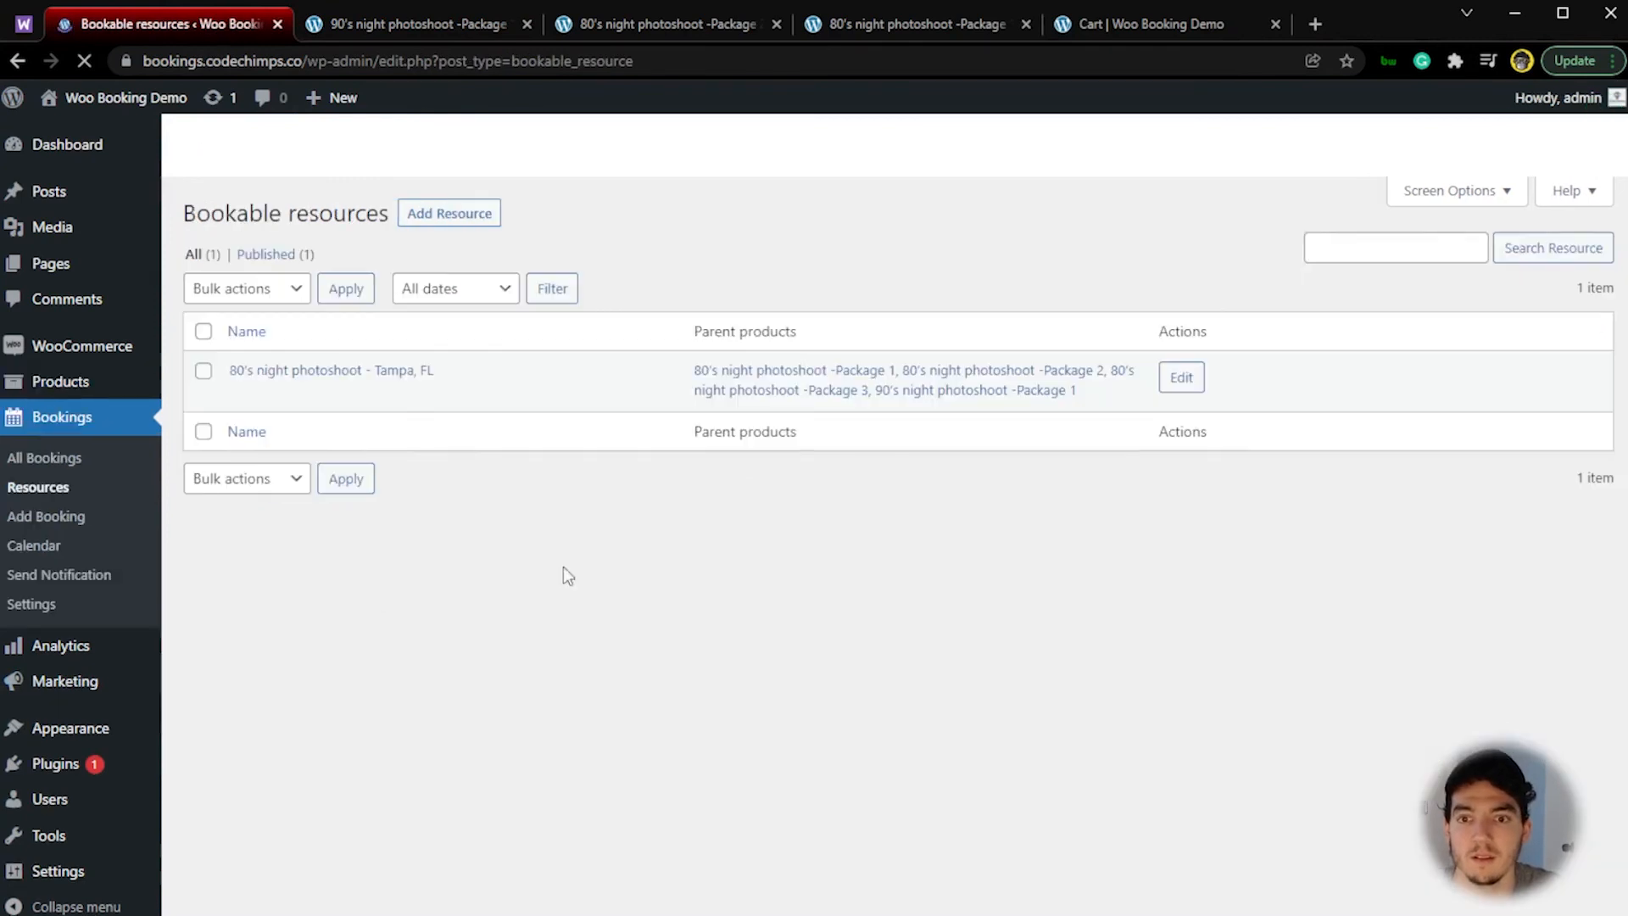
left_click(1182, 470)
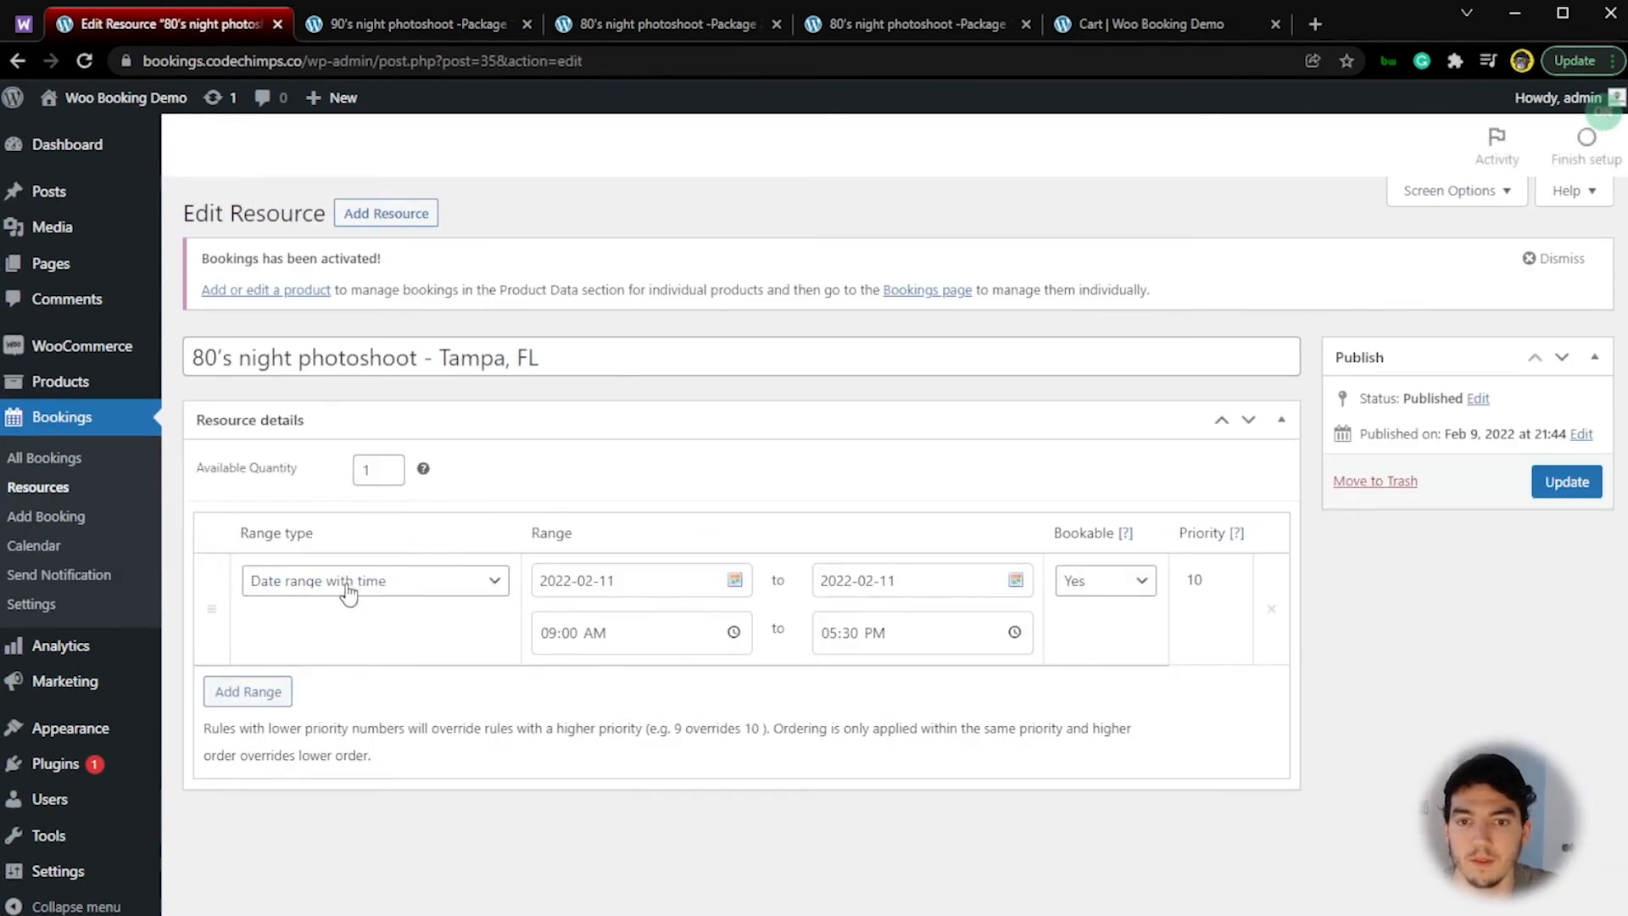
Step: Rename the resource "80's/90's night photoshoot - Tampa, FL" and save the update
left_click(229, 361)
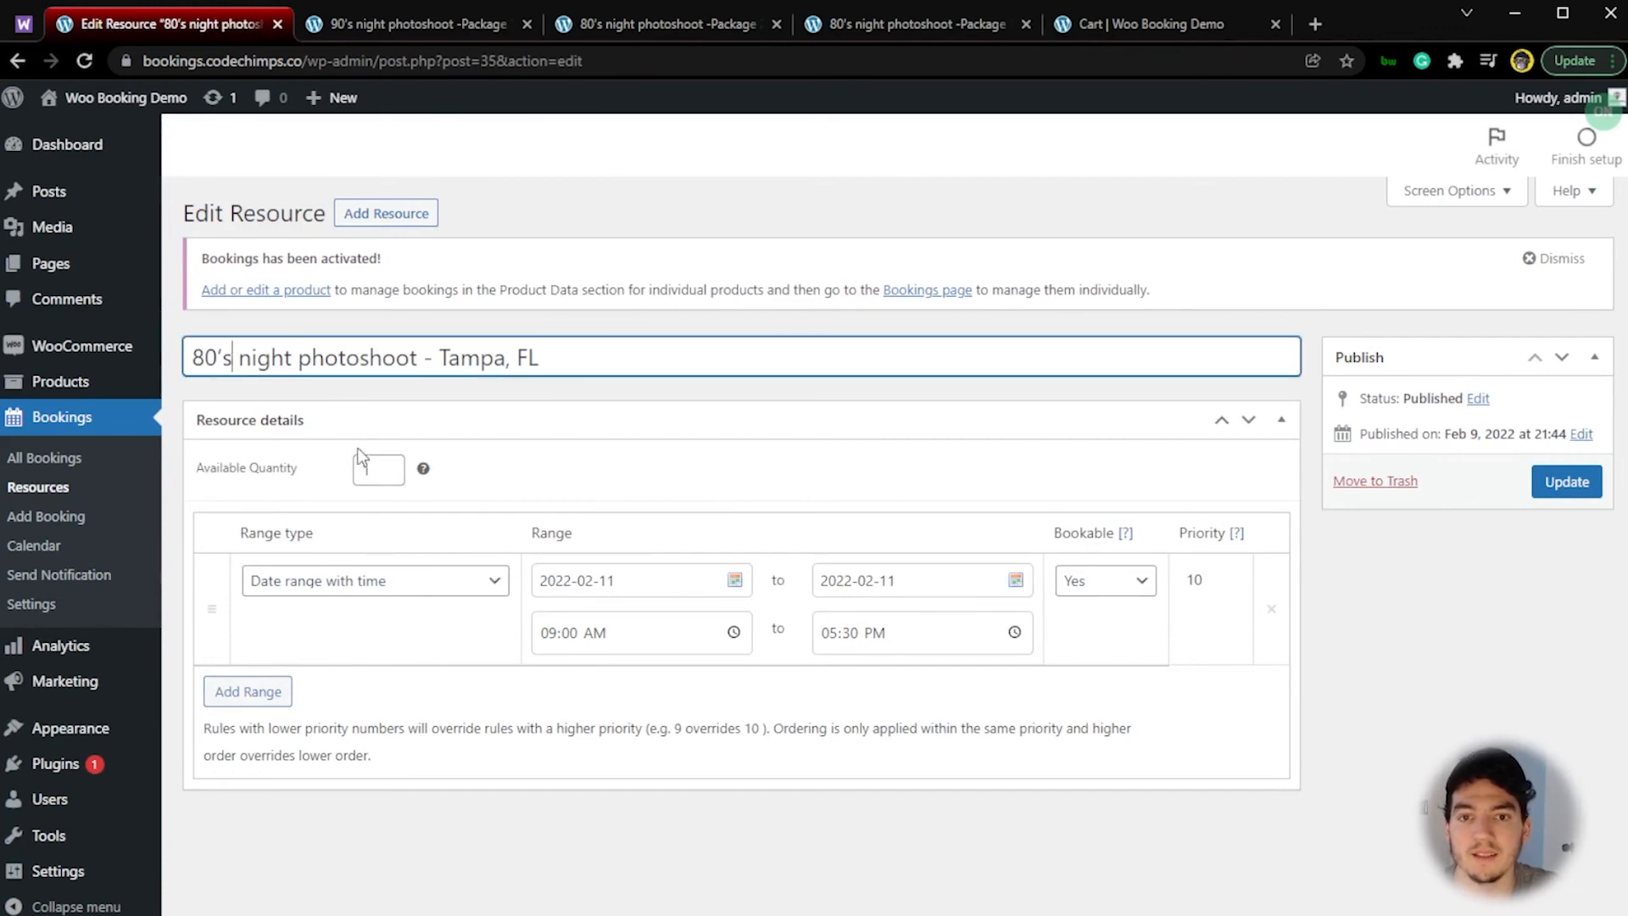
type("/90s")
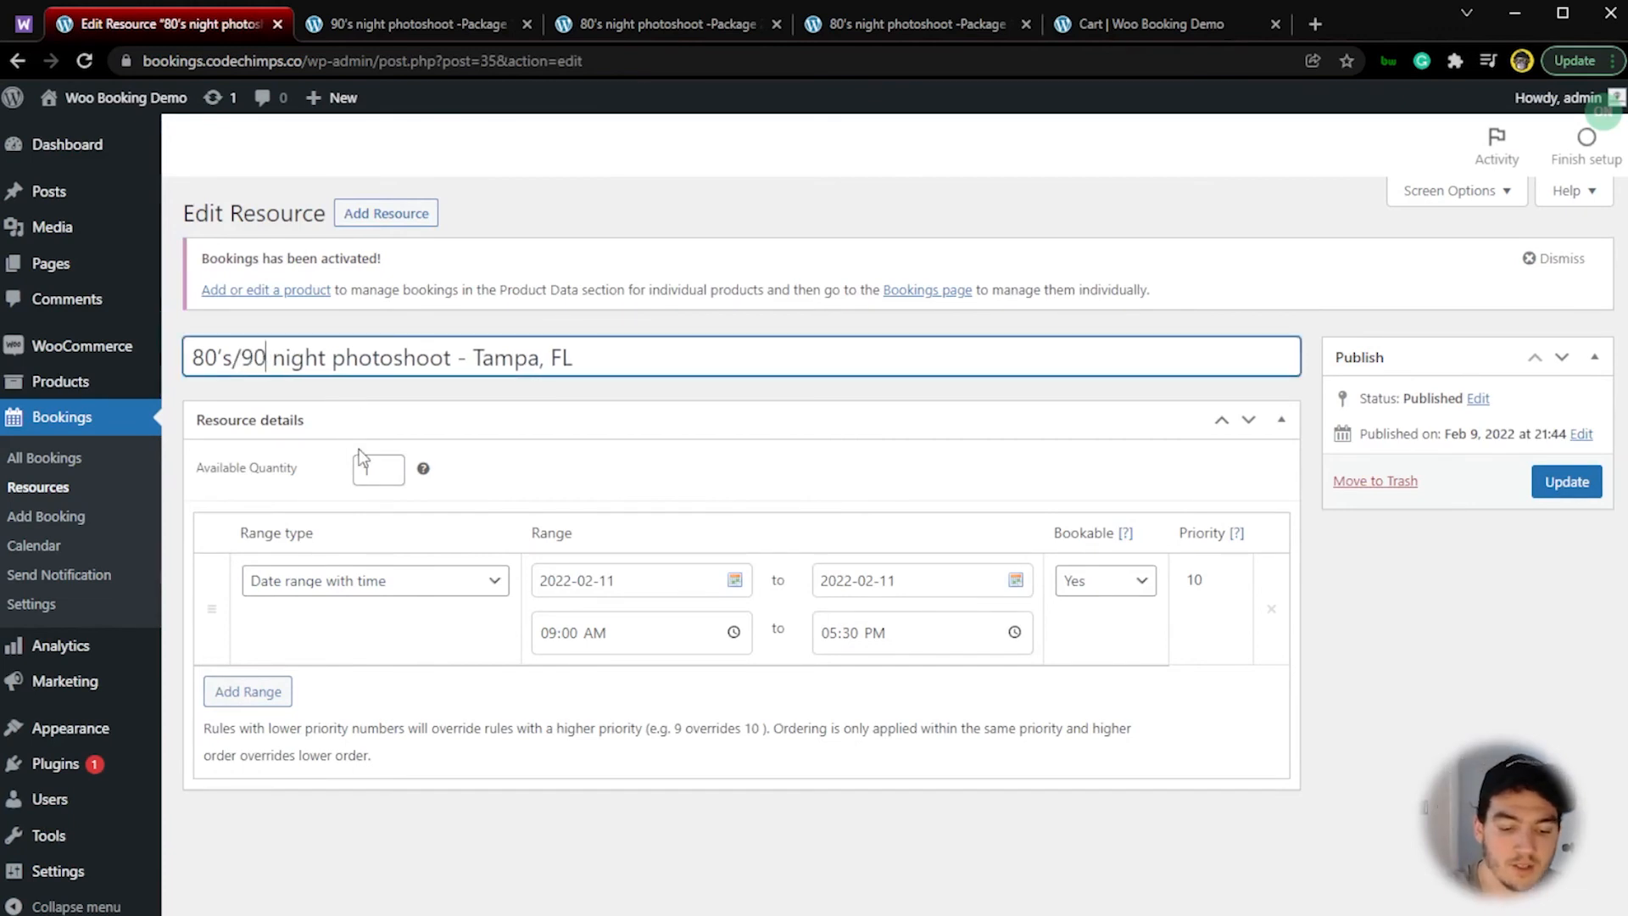
key("Left")
type("'")
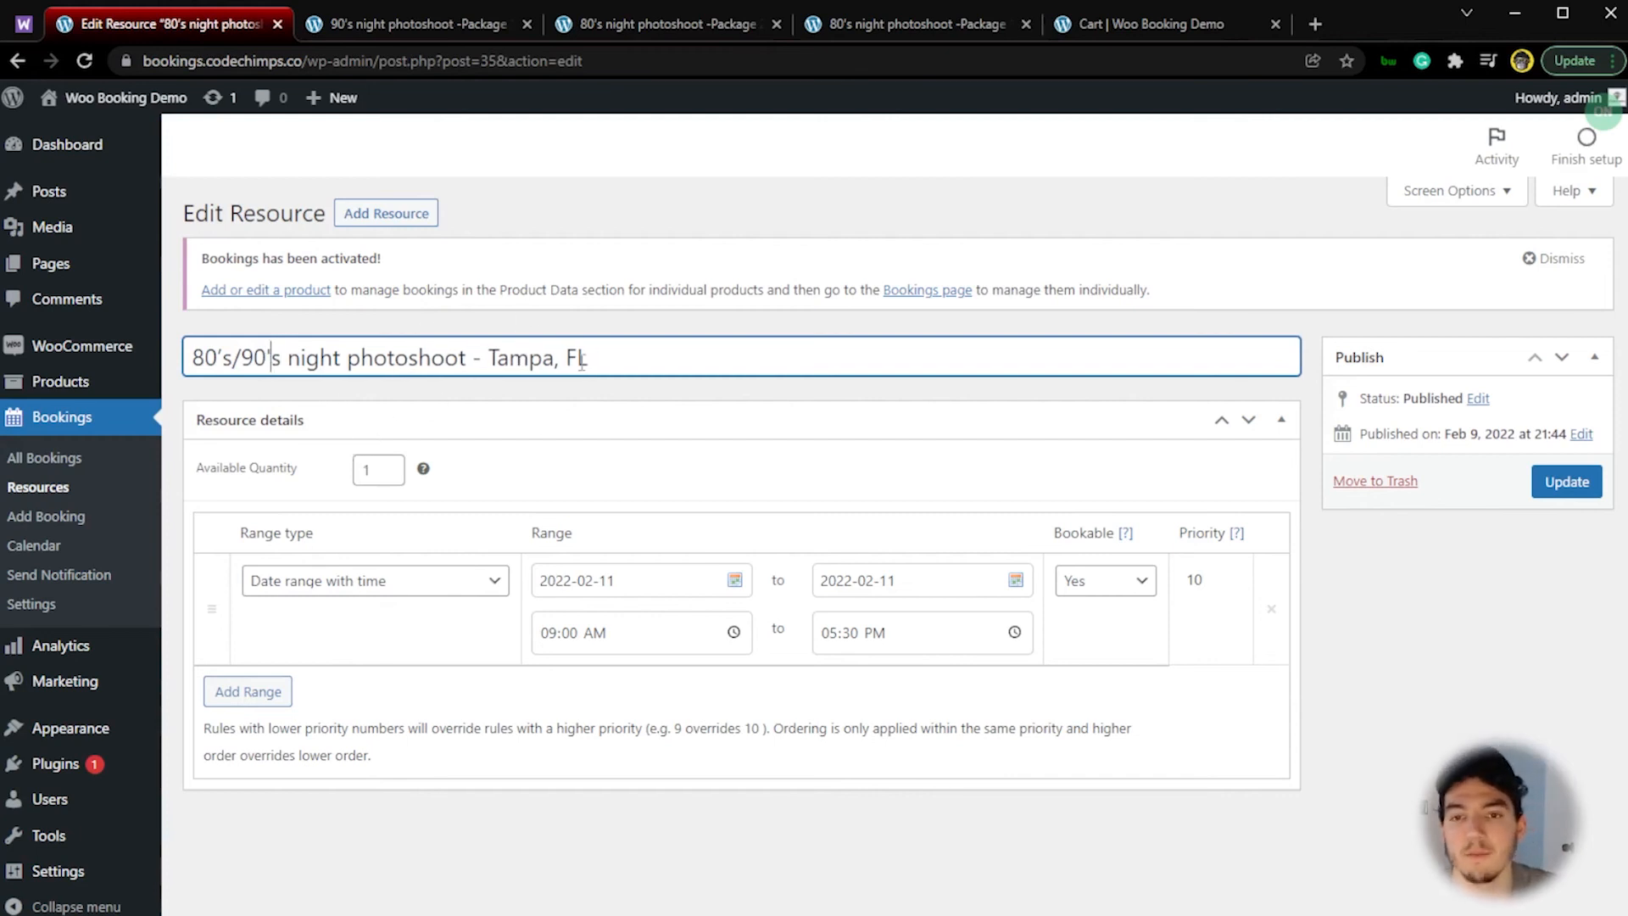
left_click(1548, 483)
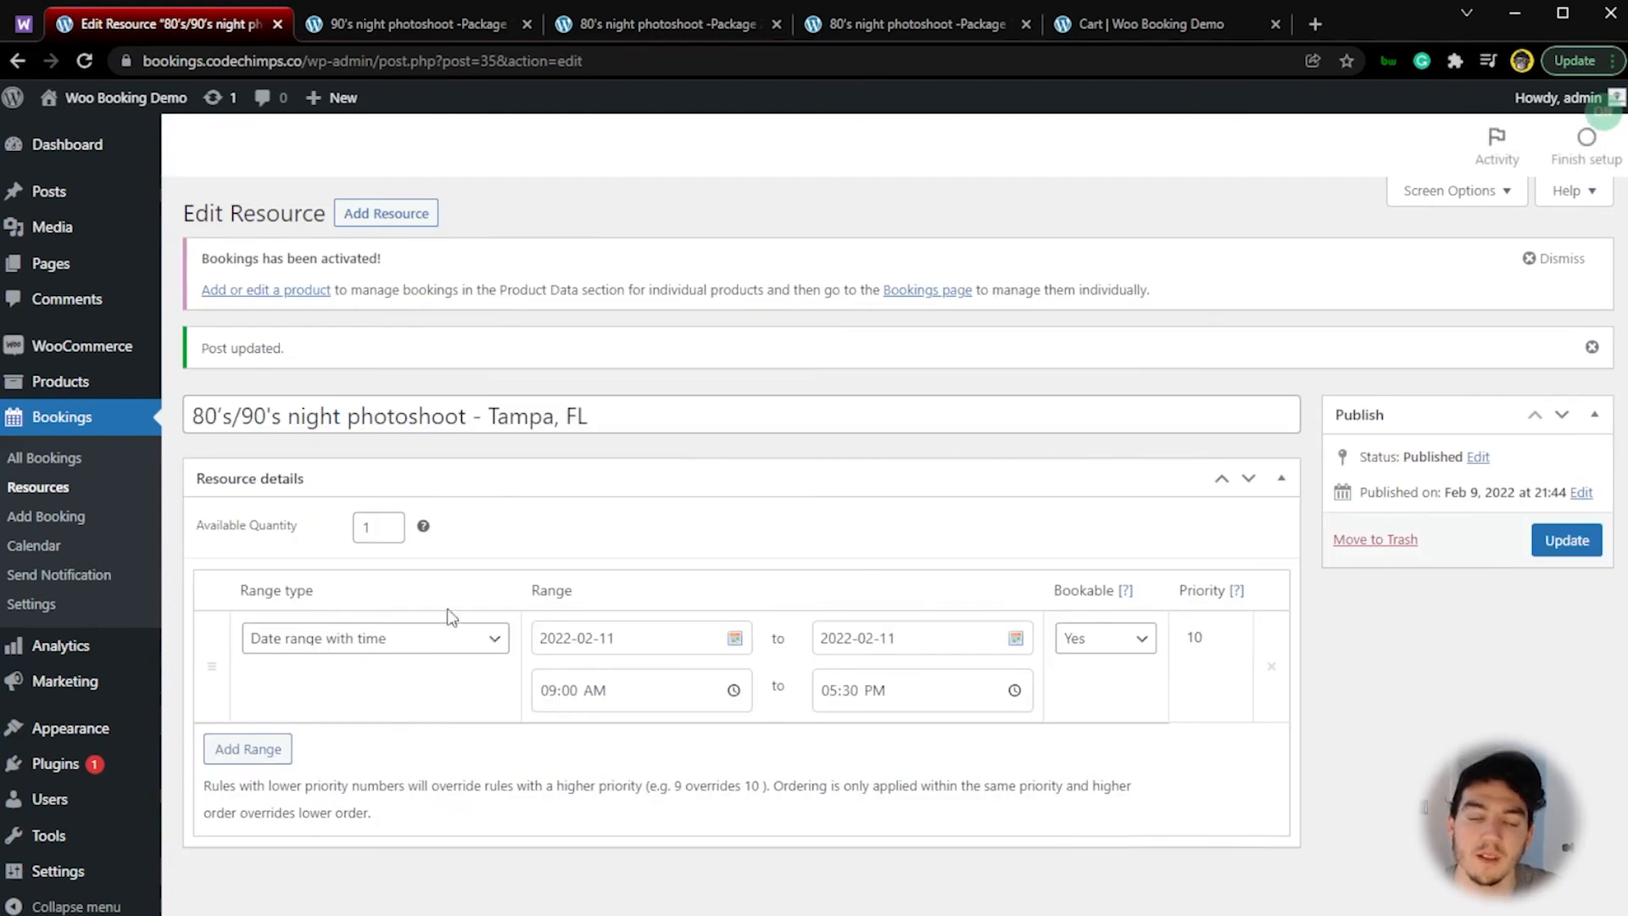
Step: Review the renamed resource's title and return to the live 90's Package 1 page to examine its location option
triple_click(628, 416)
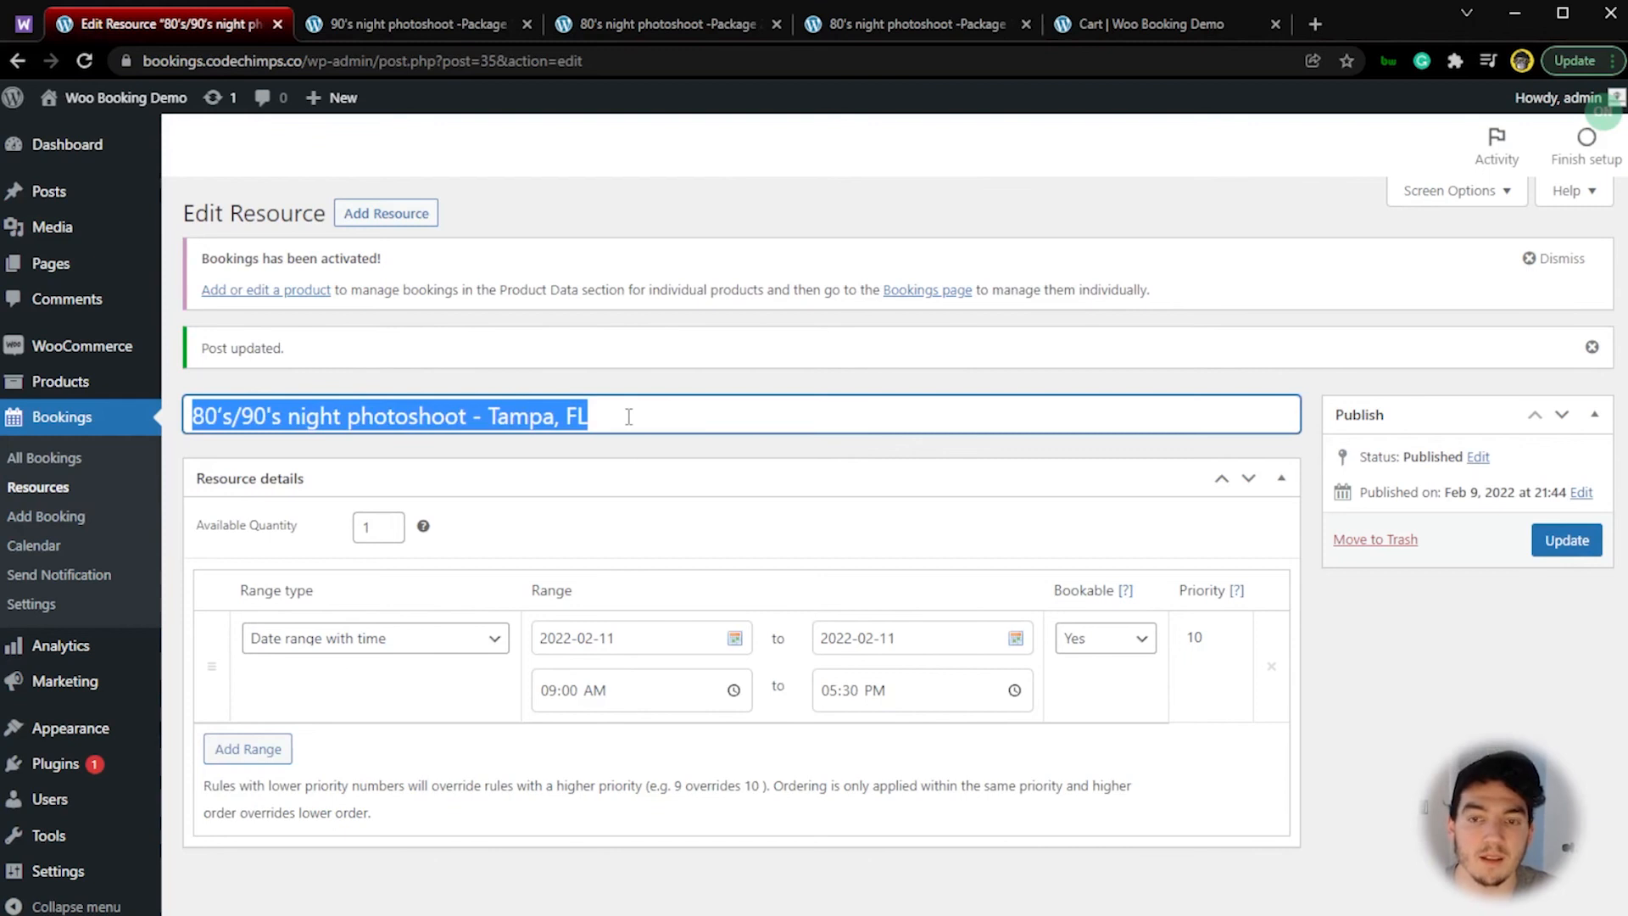
left_click(629, 417)
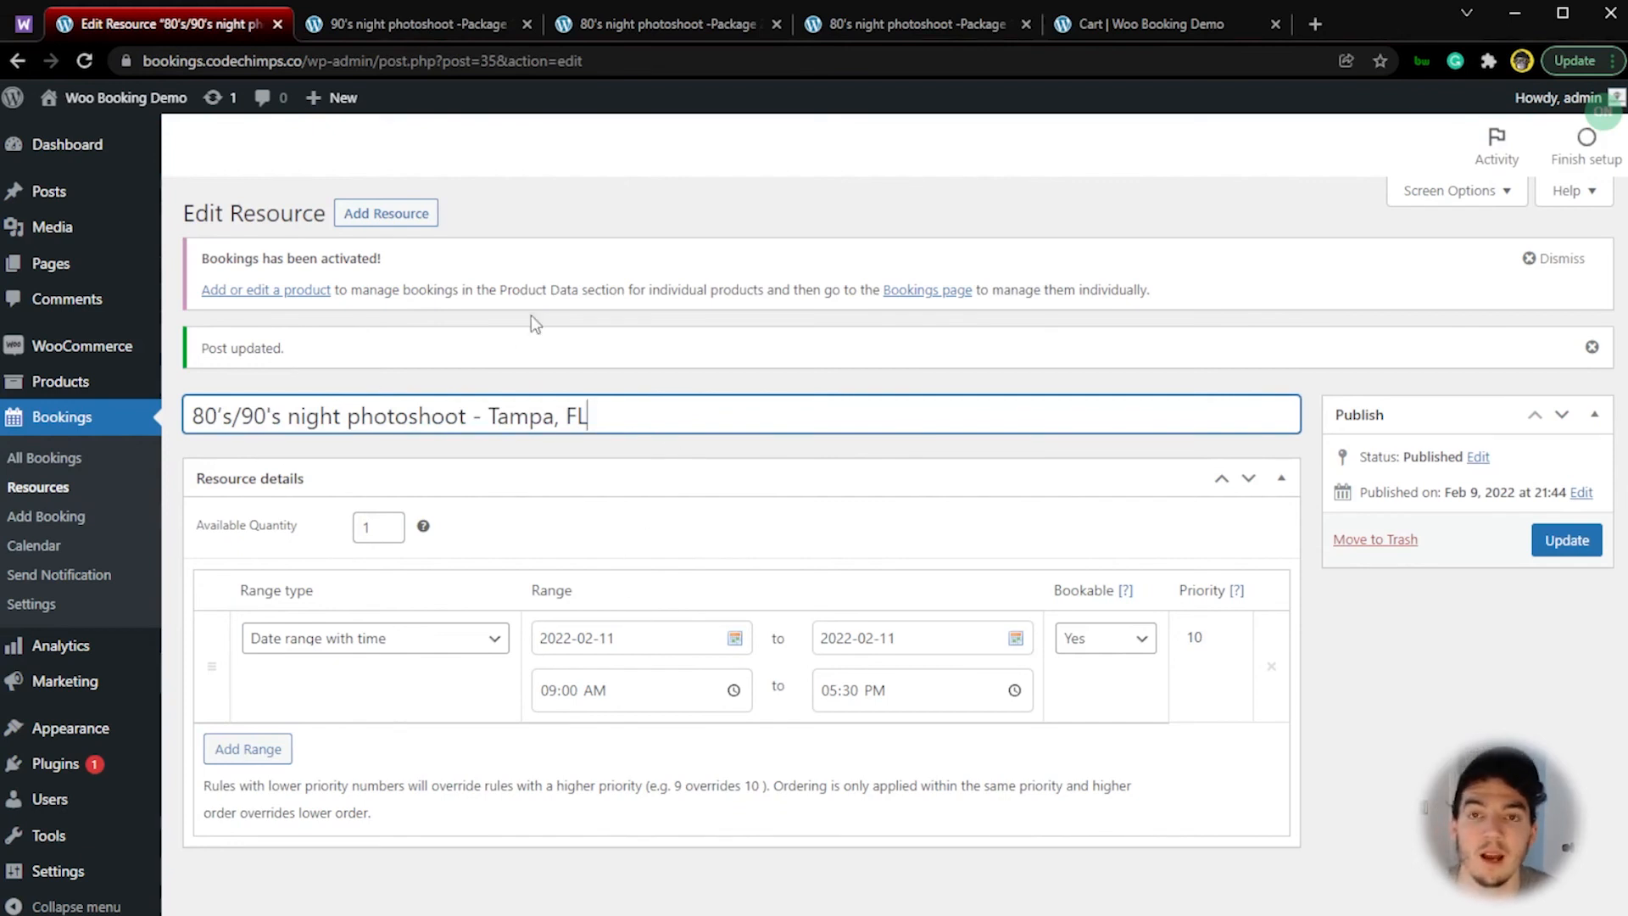
left_click(410, 36)
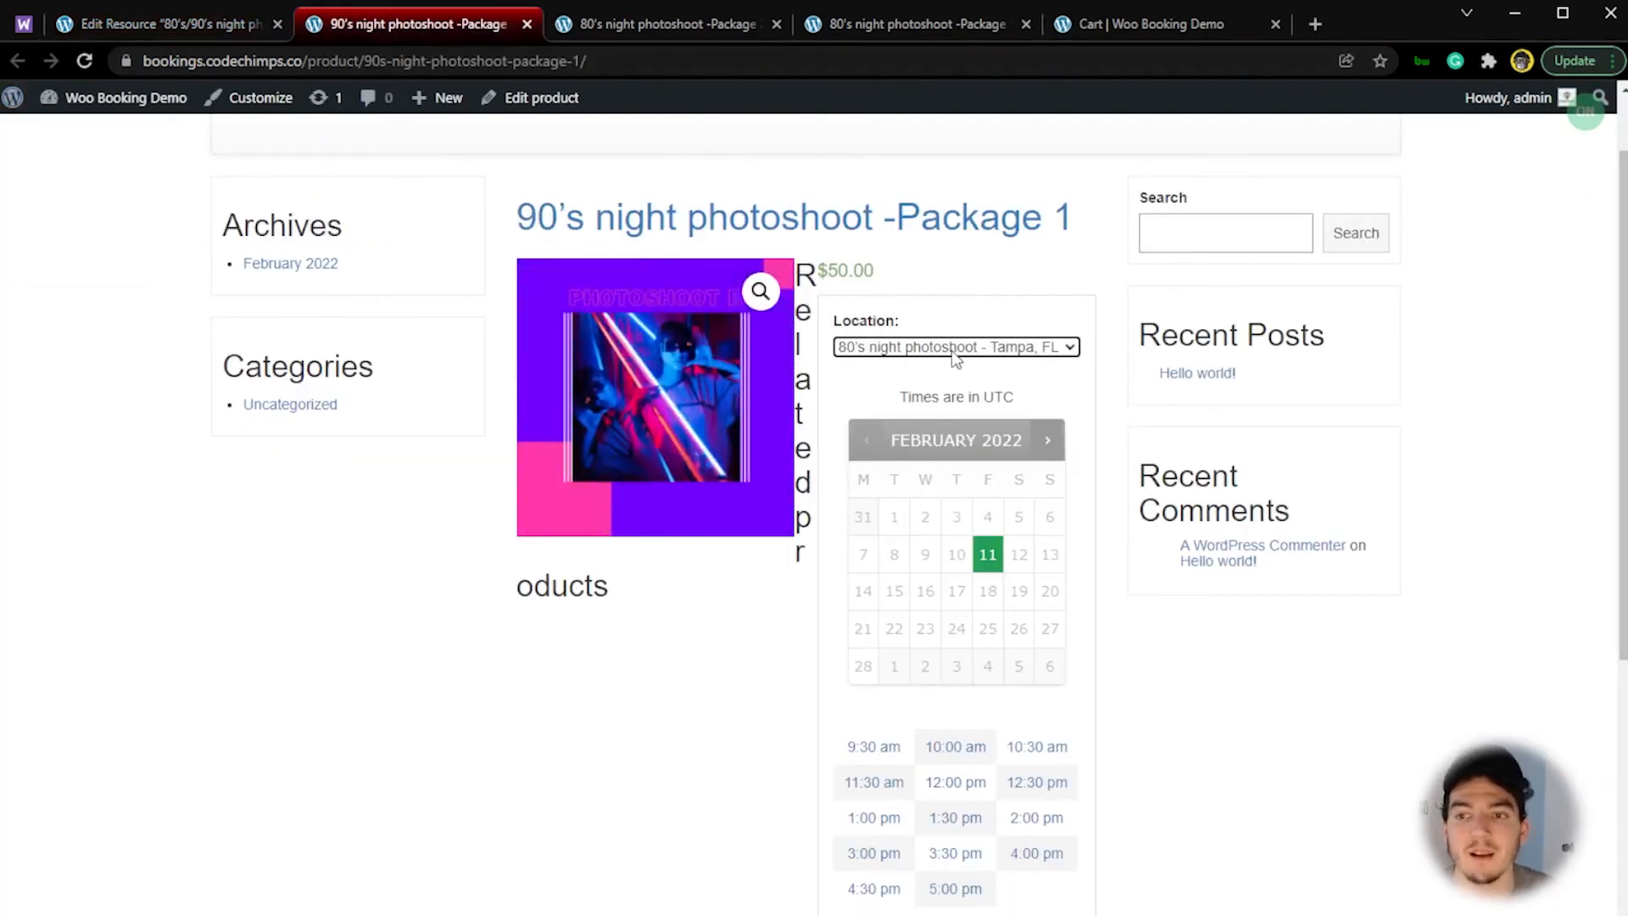
Step: Reload the live 90's Package 1 page and select February 11 to check the renamed location option
key("F5")
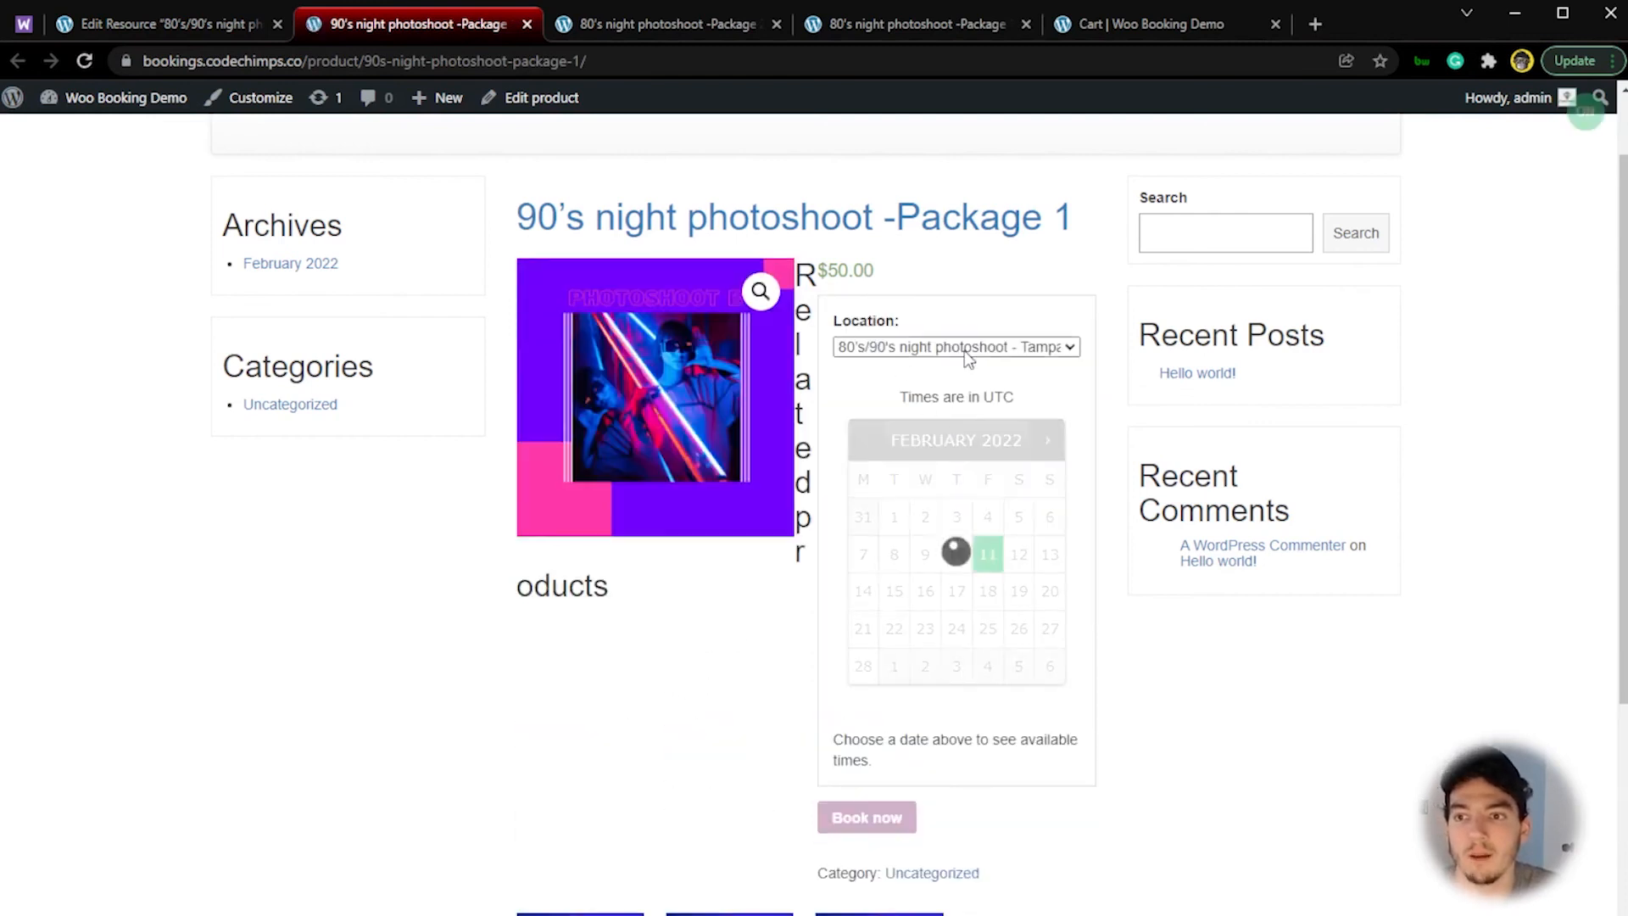
left_click(989, 564)
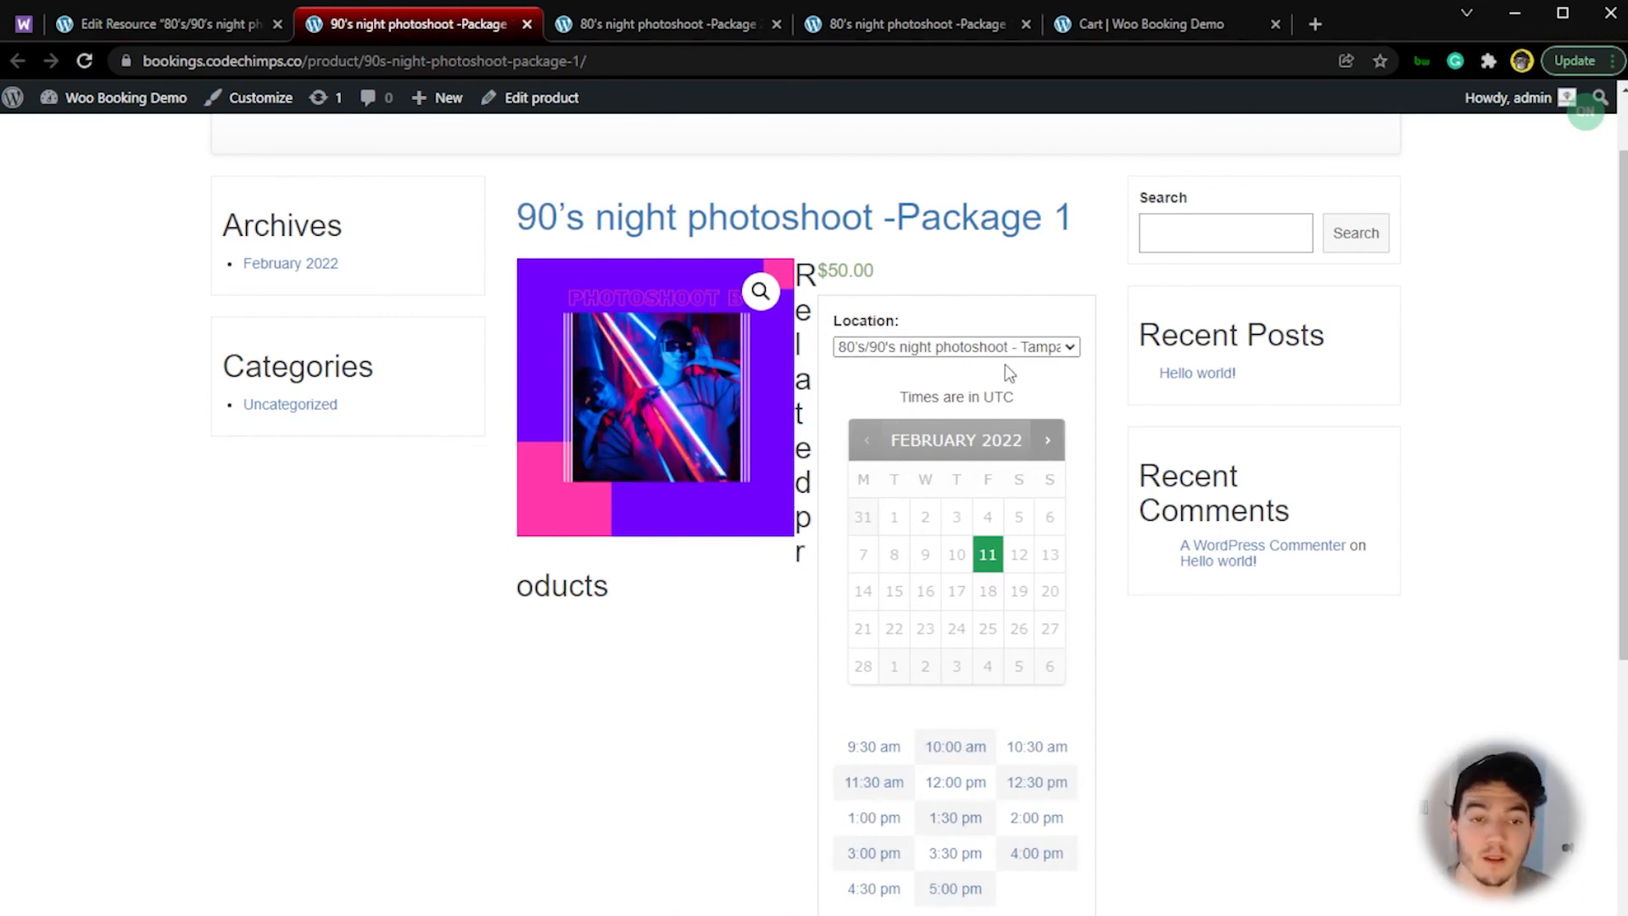
Step: Return to the resource editor, shorten the resource's title to "Tampa, FL", and save the update
left_click(245, 34)
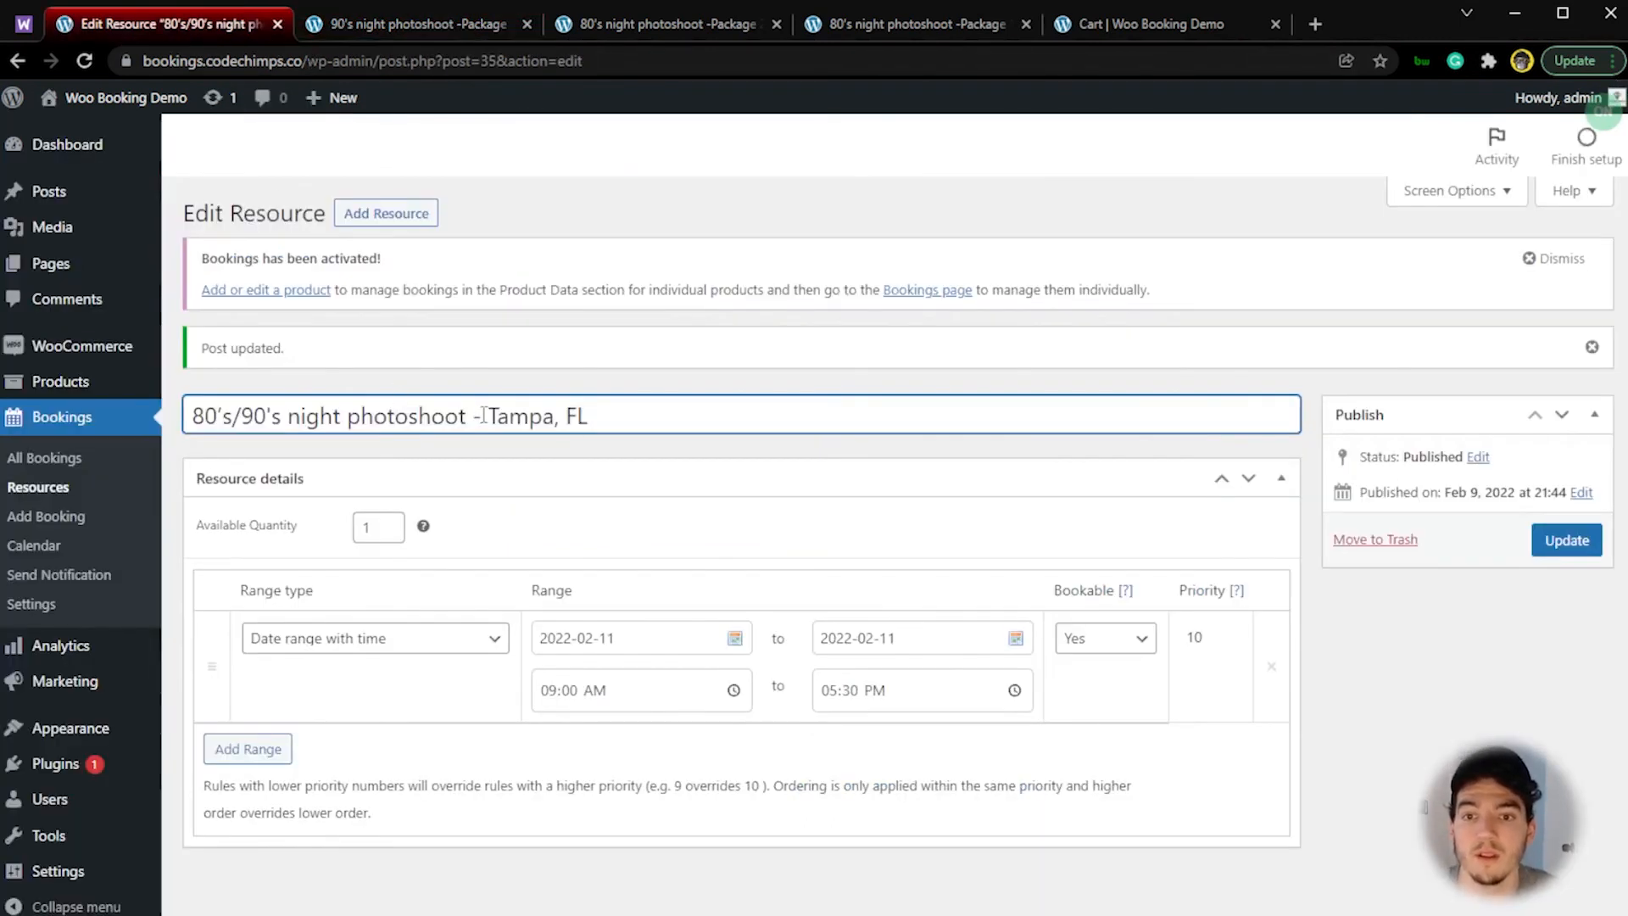
left_click_drag(487, 416, 233, 417)
left_click(225, 417)
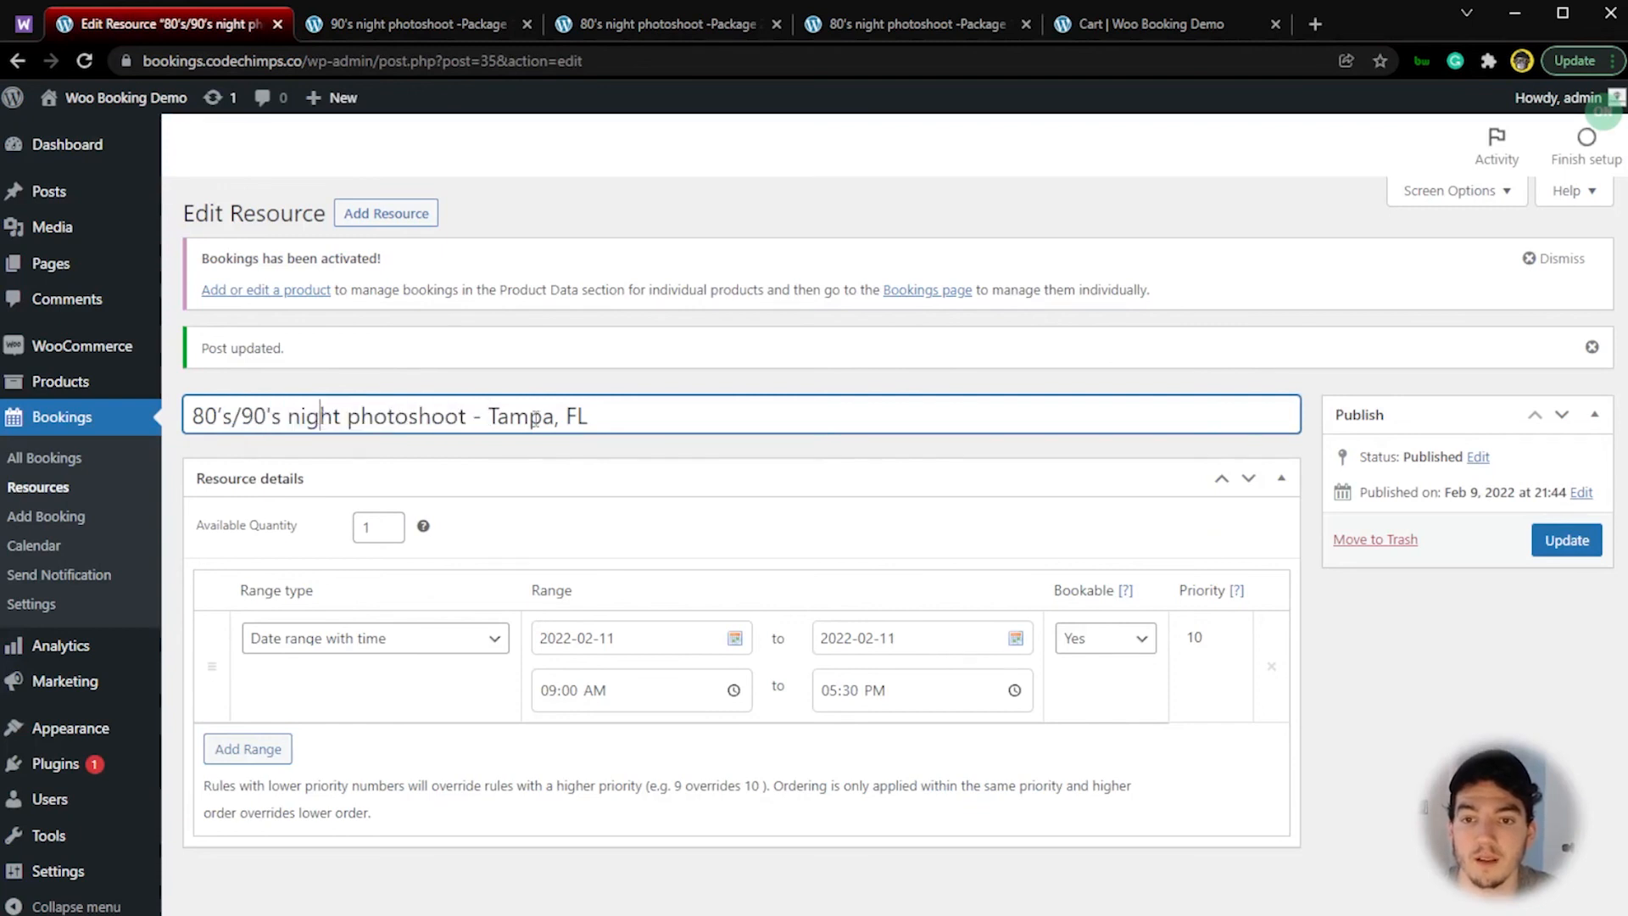
left_click_drag(488, 415, 183, 417)
key("BackSpace")
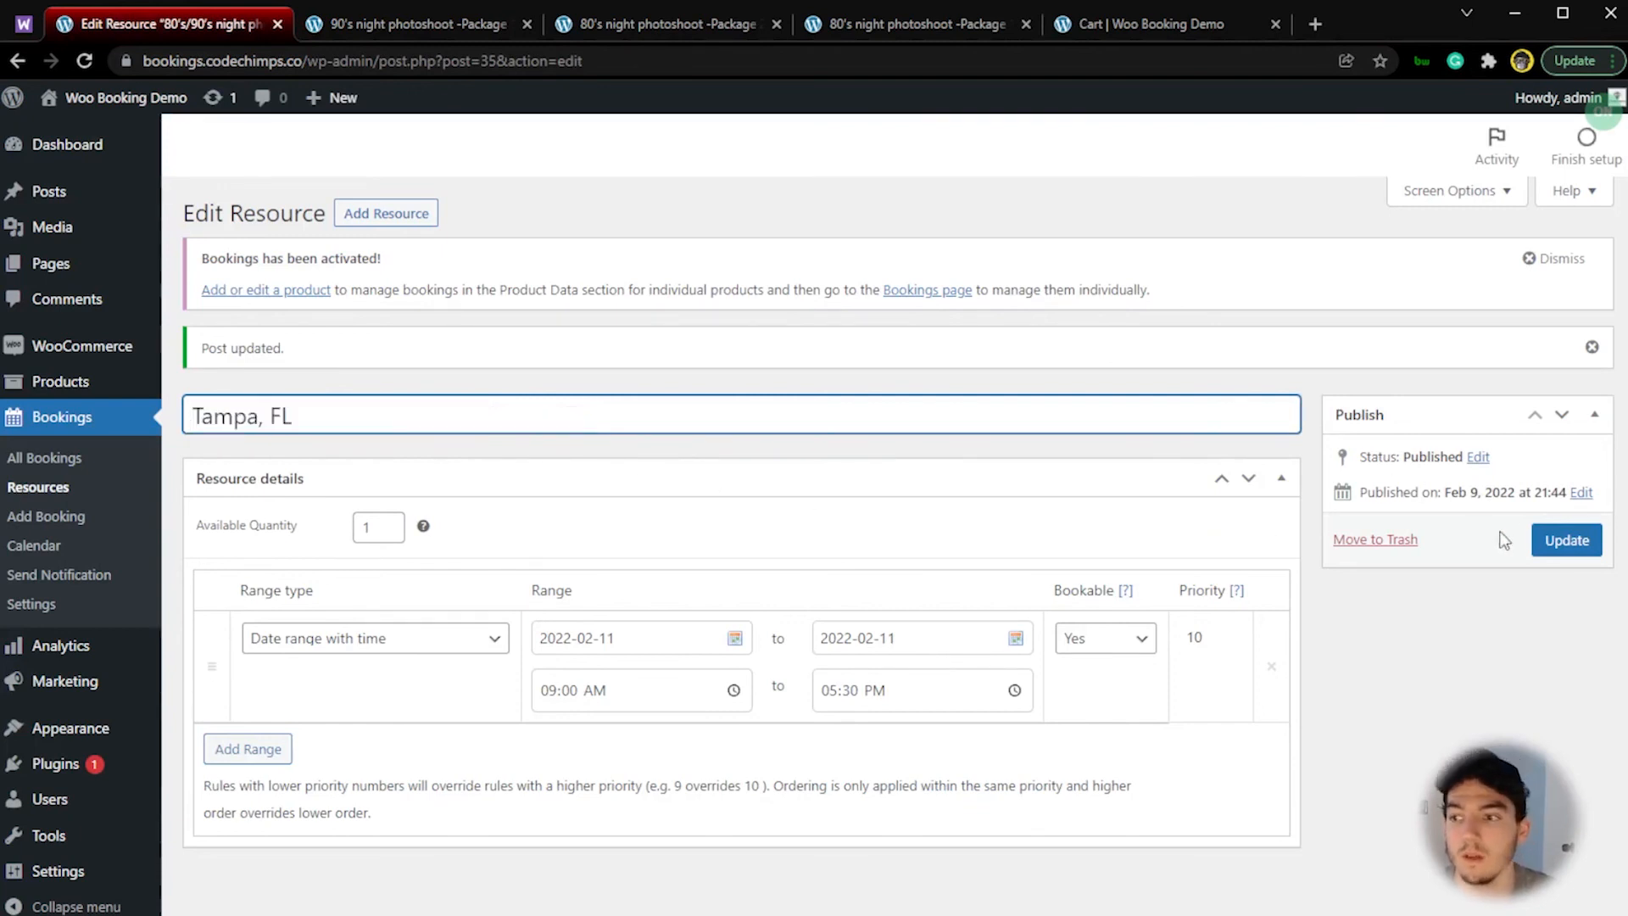
left_click(1560, 542)
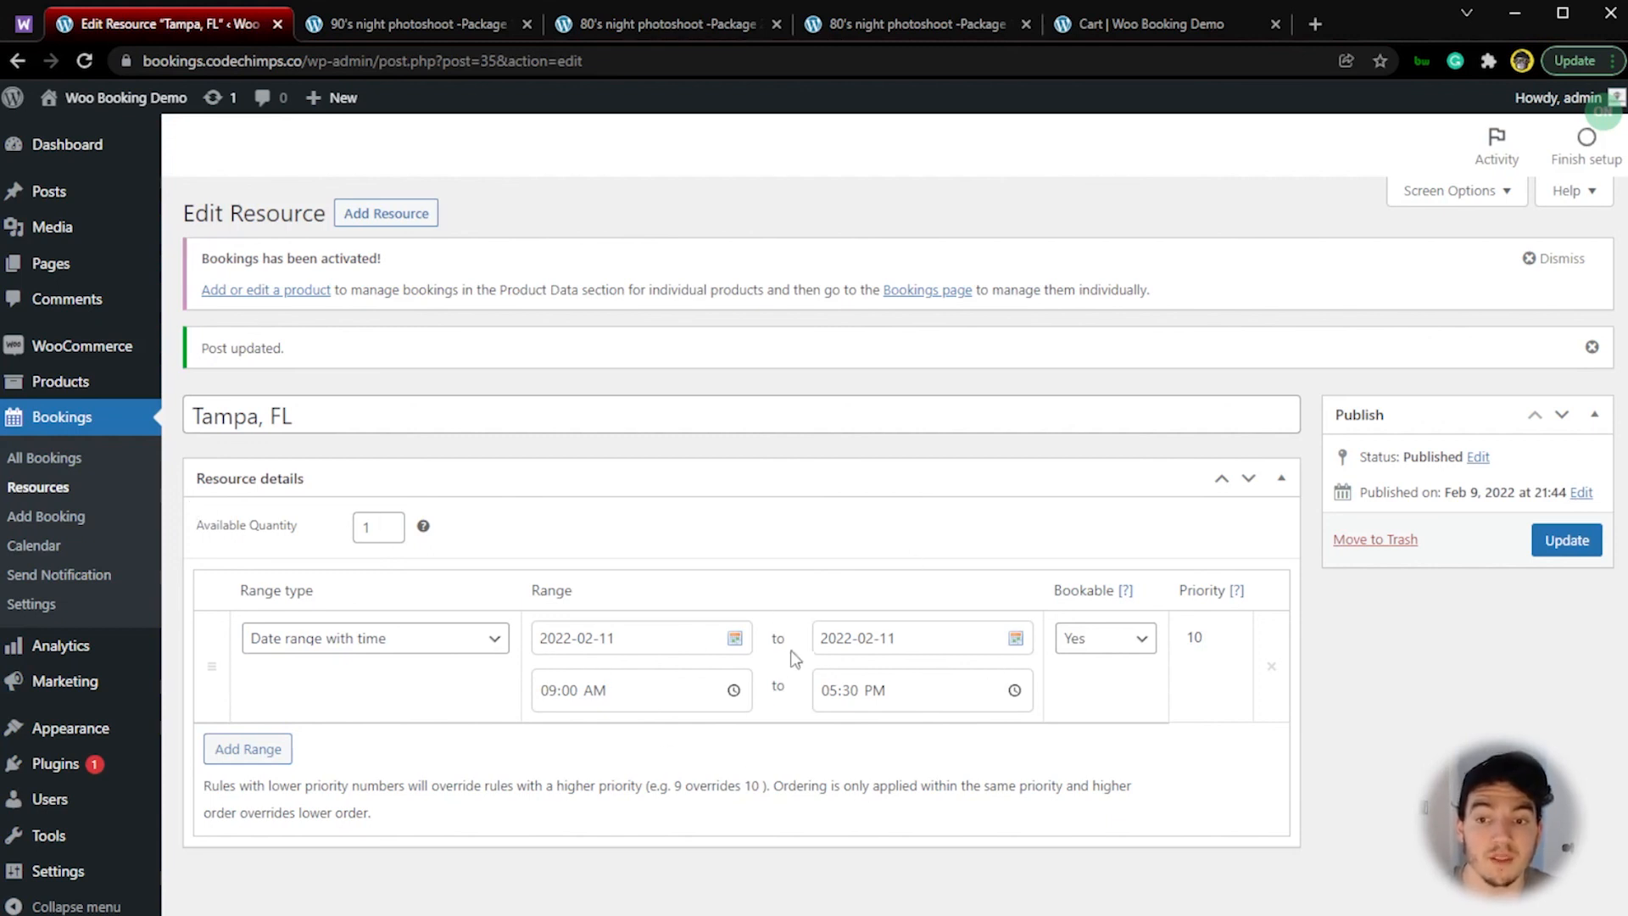
left_click(288, 414)
triple_click(332, 415)
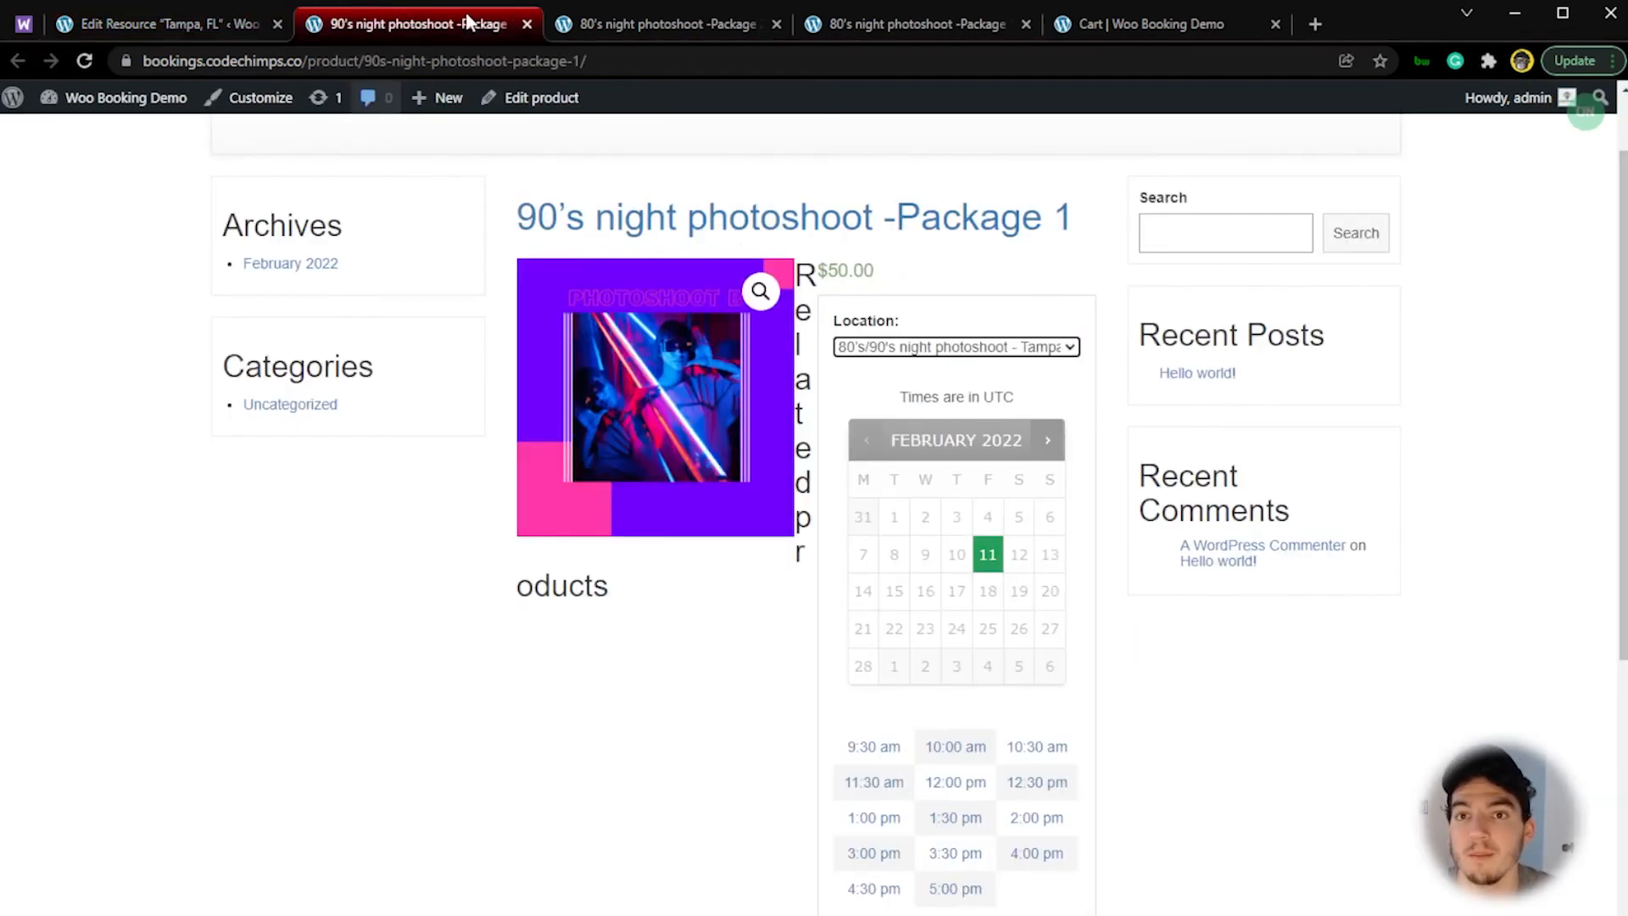
Step: Switch to the live 80's Package 2 page and reload it, resubmitting the form, to refresh its location option
left_click(475, 22)
left_click(633, 26)
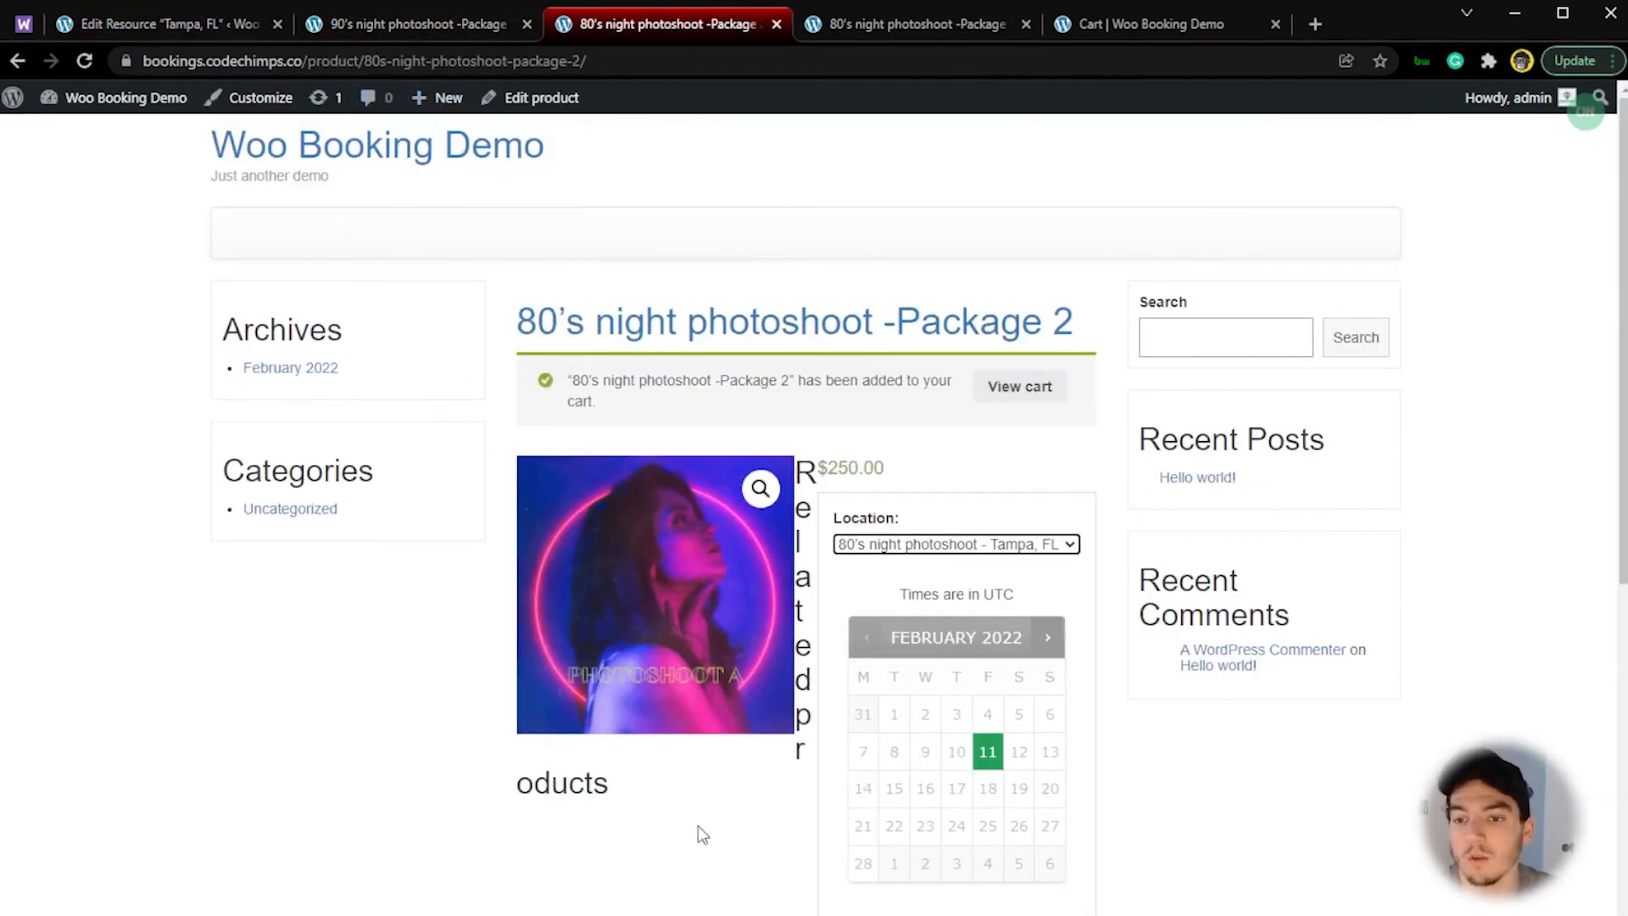
key("F5")
left_click(877, 223)
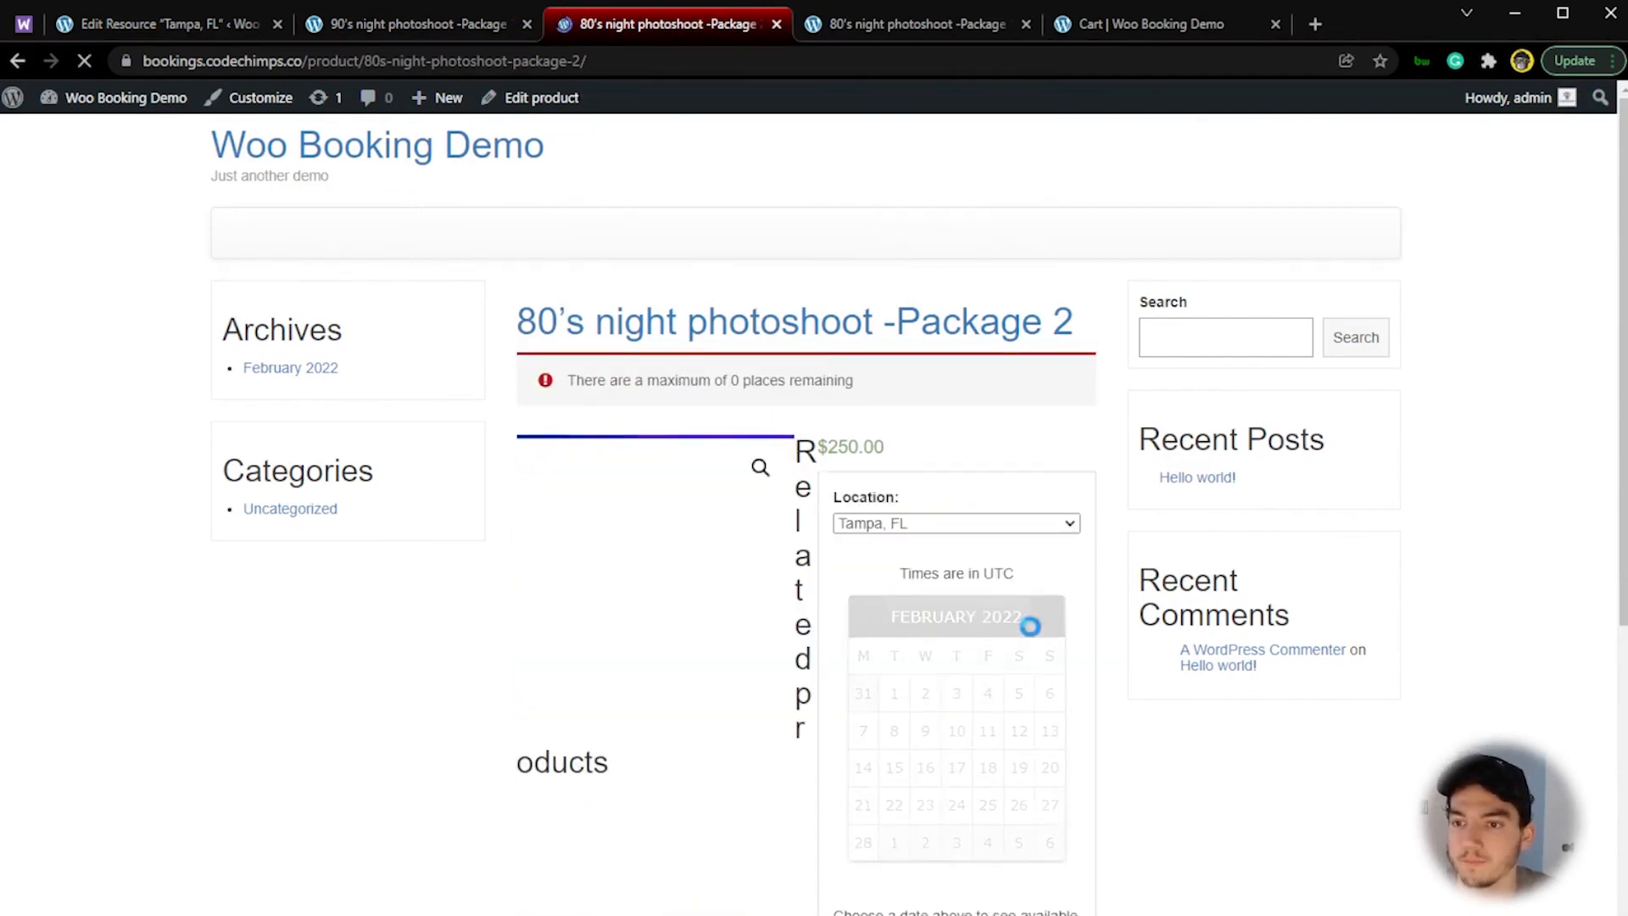
left_click_drag(574, 380, 823, 386)
left_click(901, 389)
Step: Book 80's Package 2 for February 11, 2022 at 11:30 am with the Tampa, FL location
left_click(987, 731)
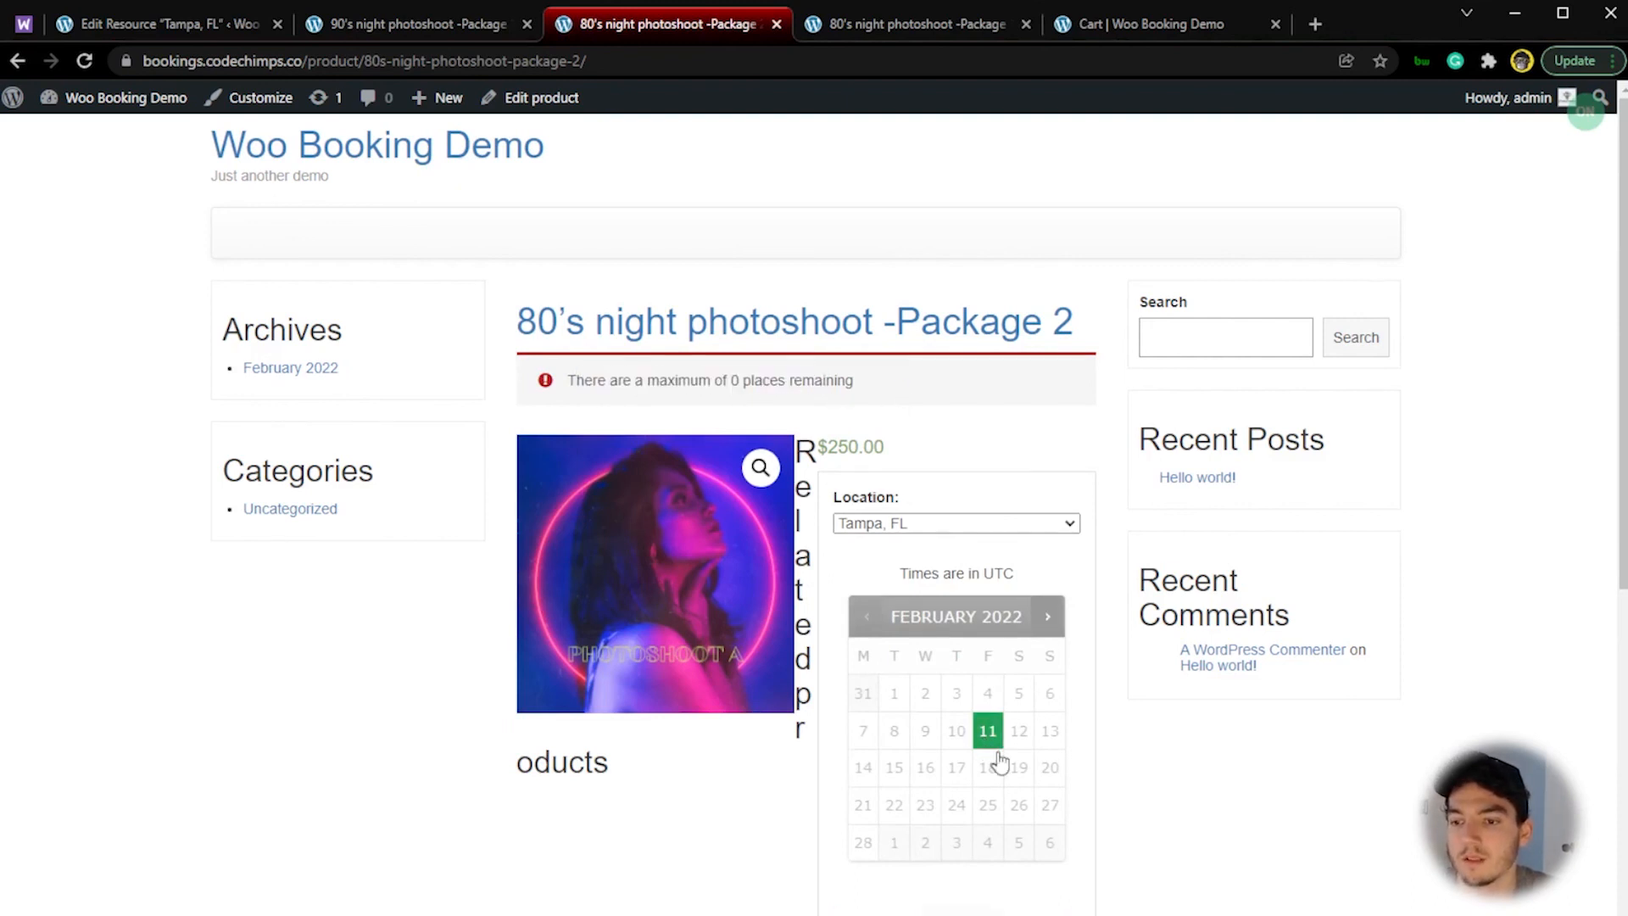
scroll(996, 837, "down", 1)
left_click(875, 824)
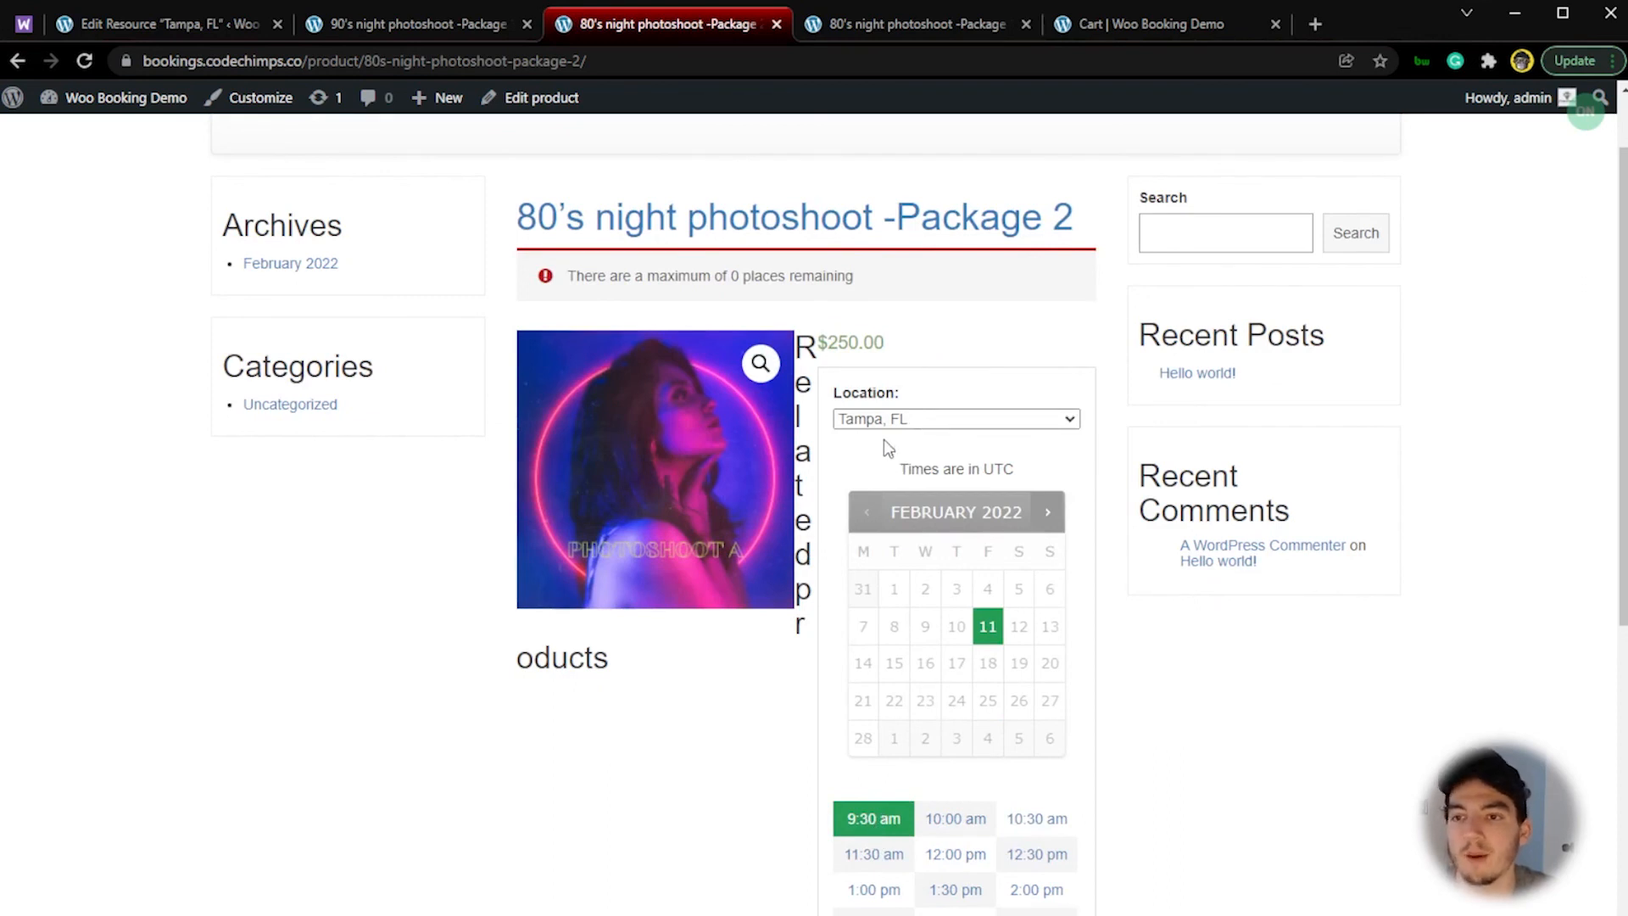
left_click(880, 857)
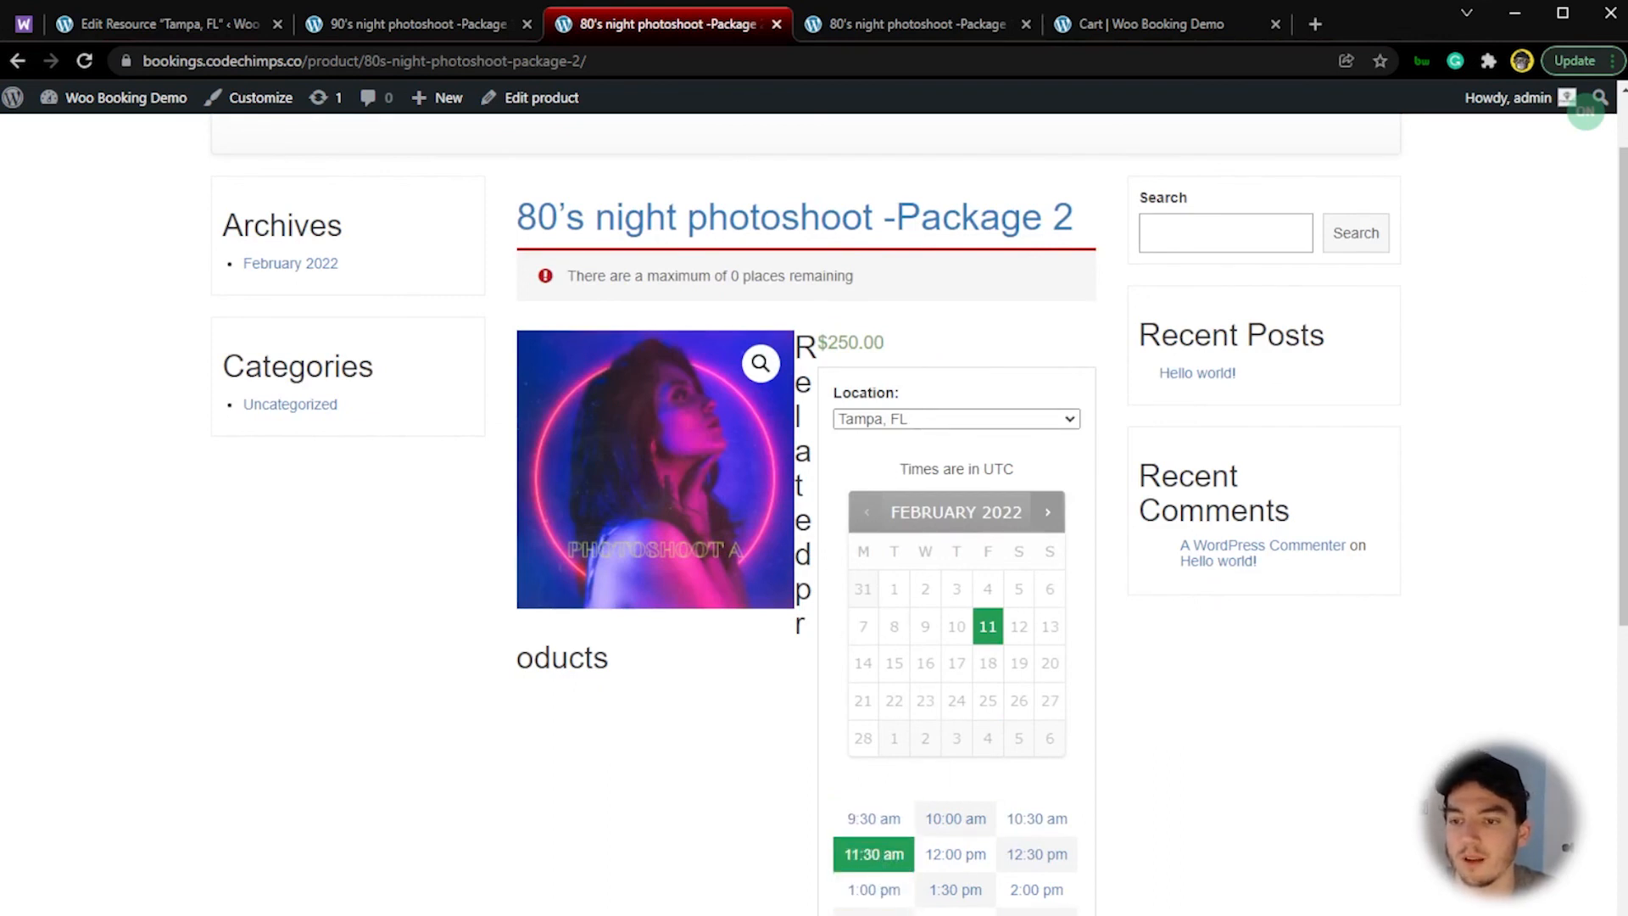
scroll(814, 509, "down", 1)
left_click(873, 915)
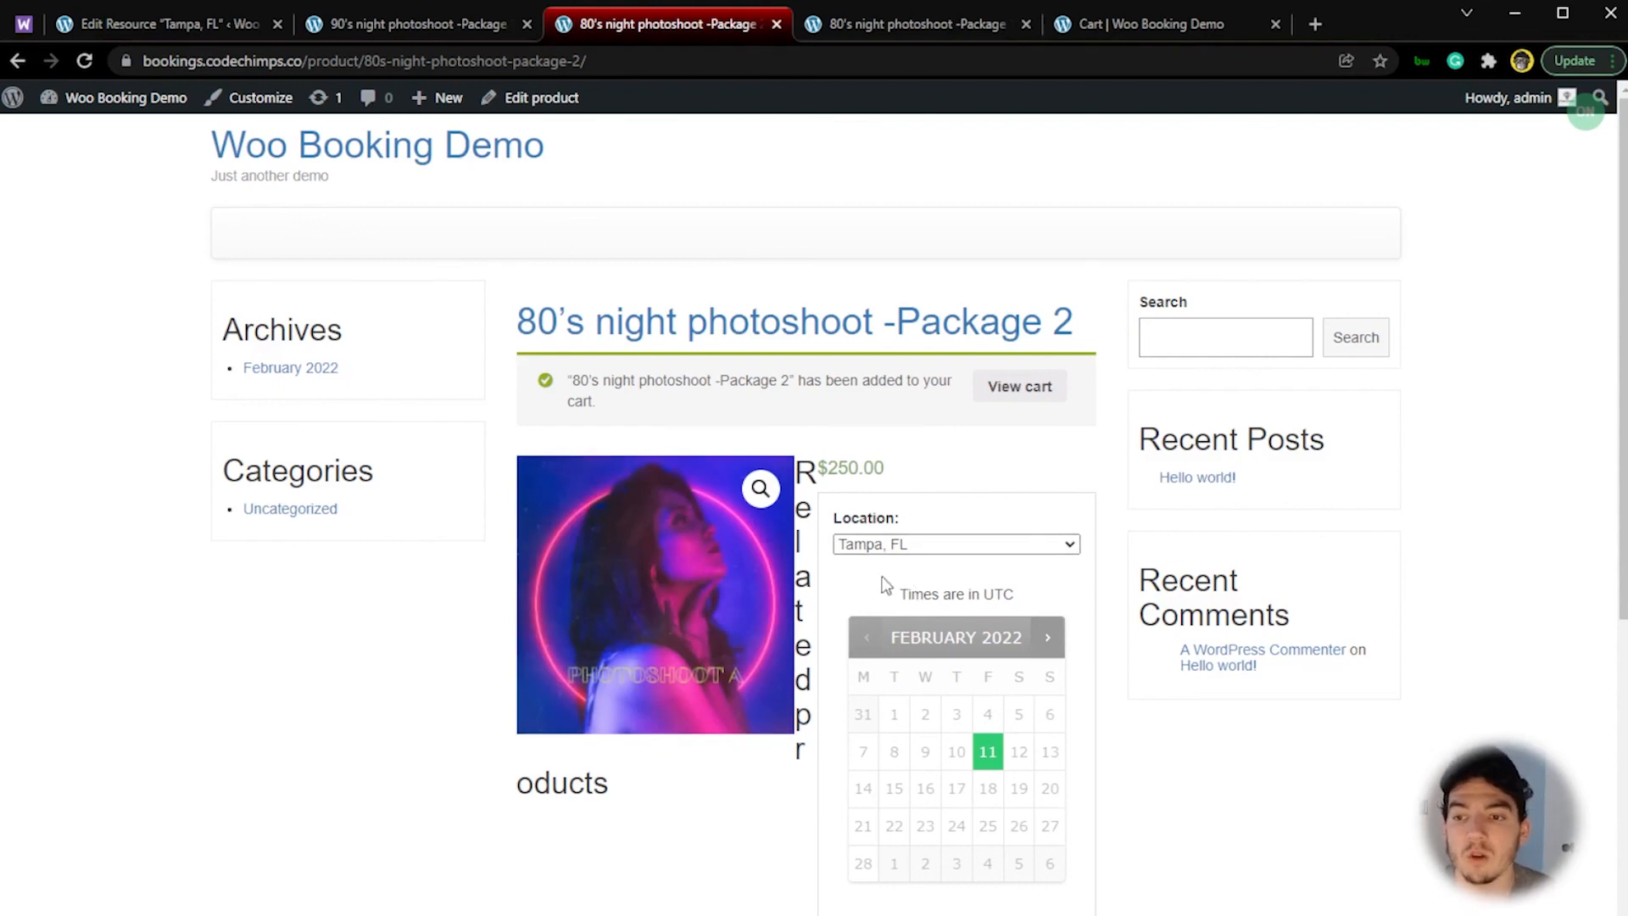
Step: Open the cart in a new tab and compare the booking times and locations of the listed packages
middle_click(1015, 400)
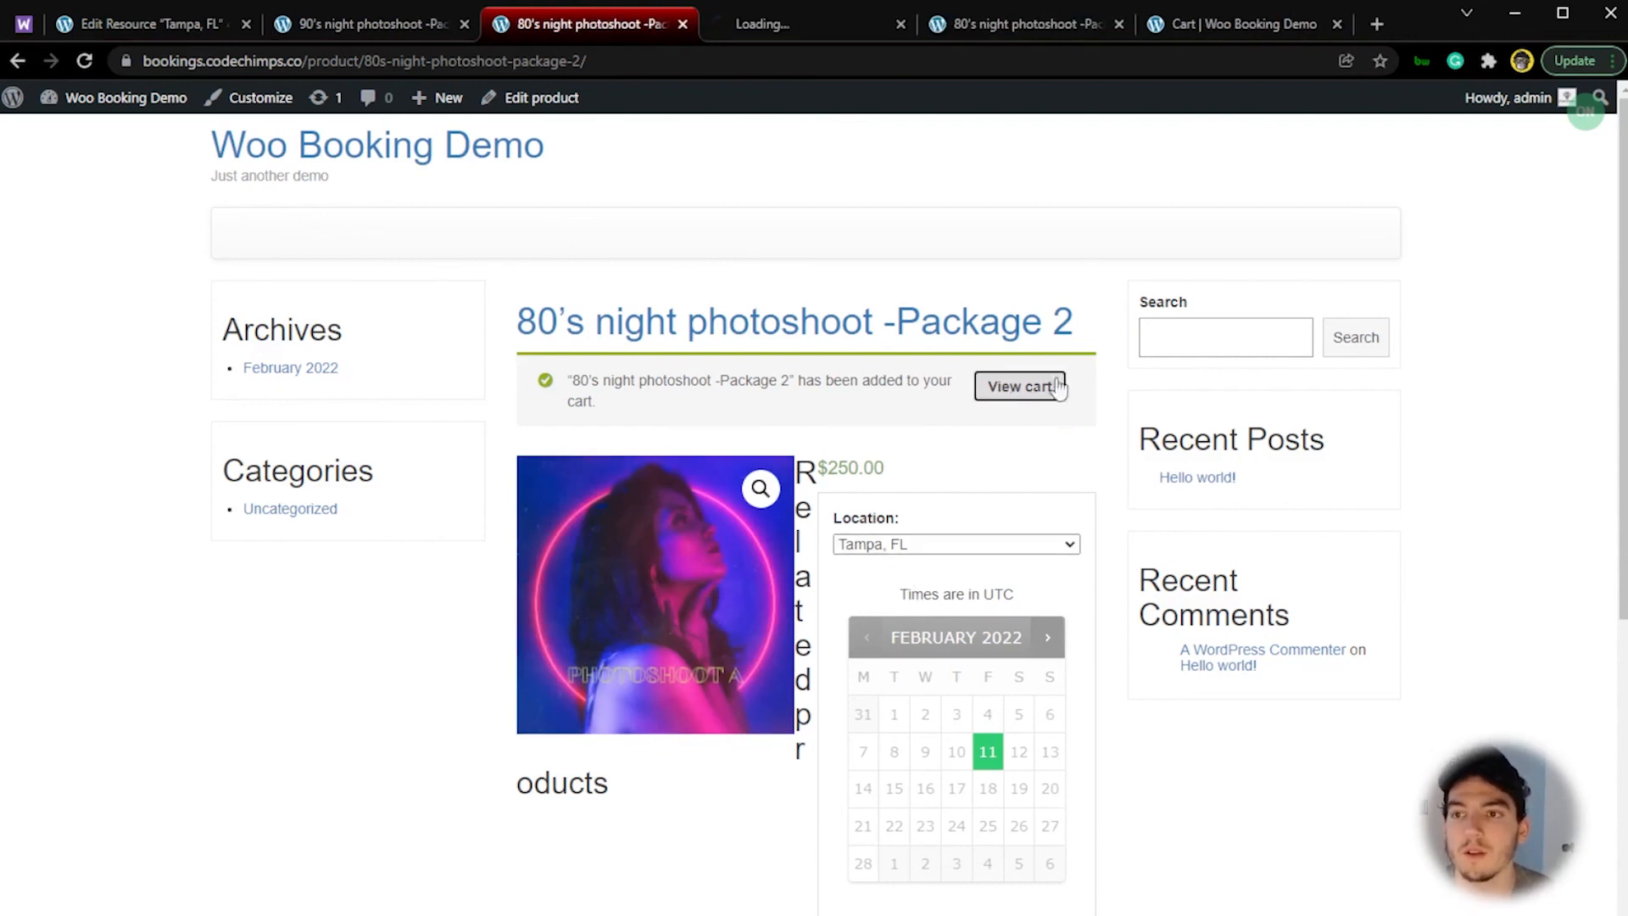
left_click(781, 22)
scroll(880, 834, "down", 5)
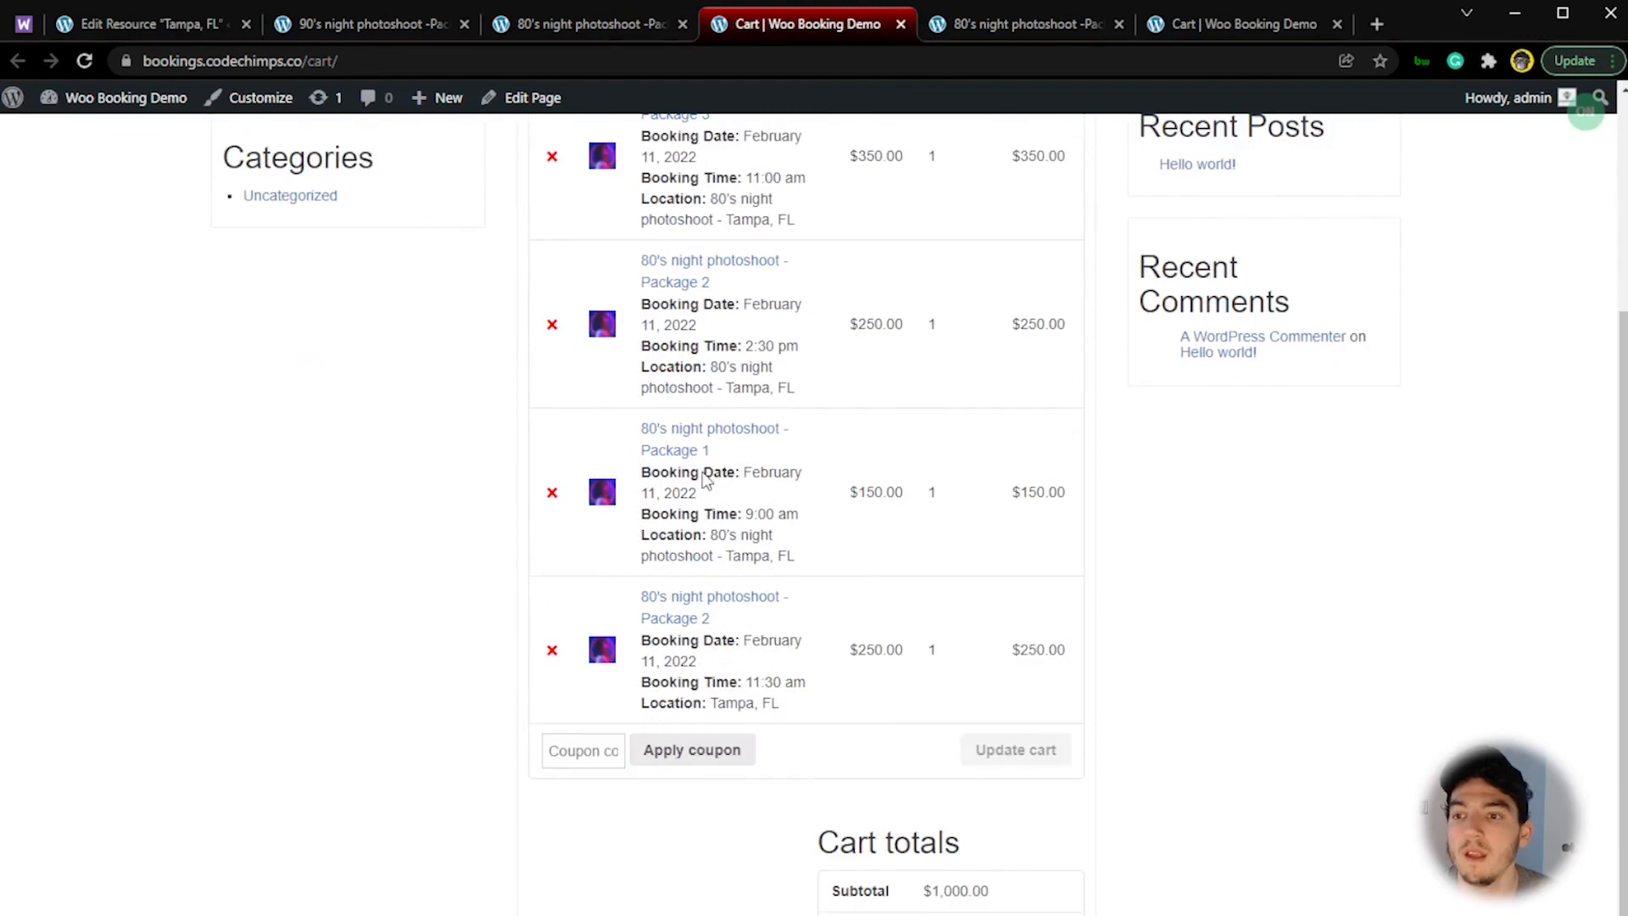
scroll(739, 526, "up", 5)
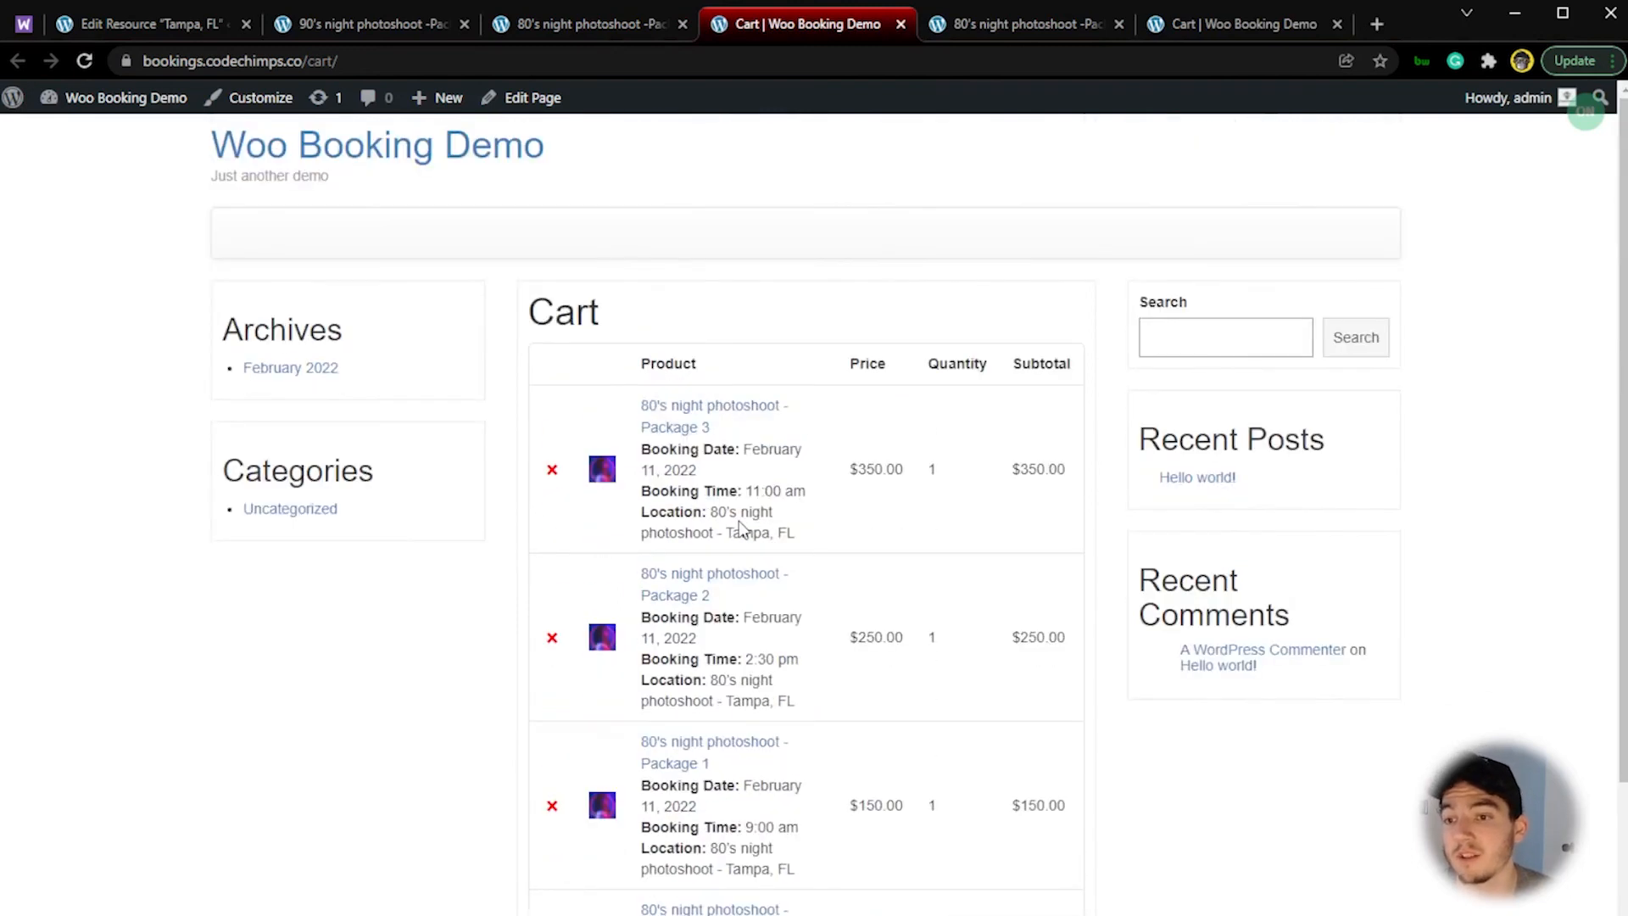
scroll(740, 526, "down", 6)
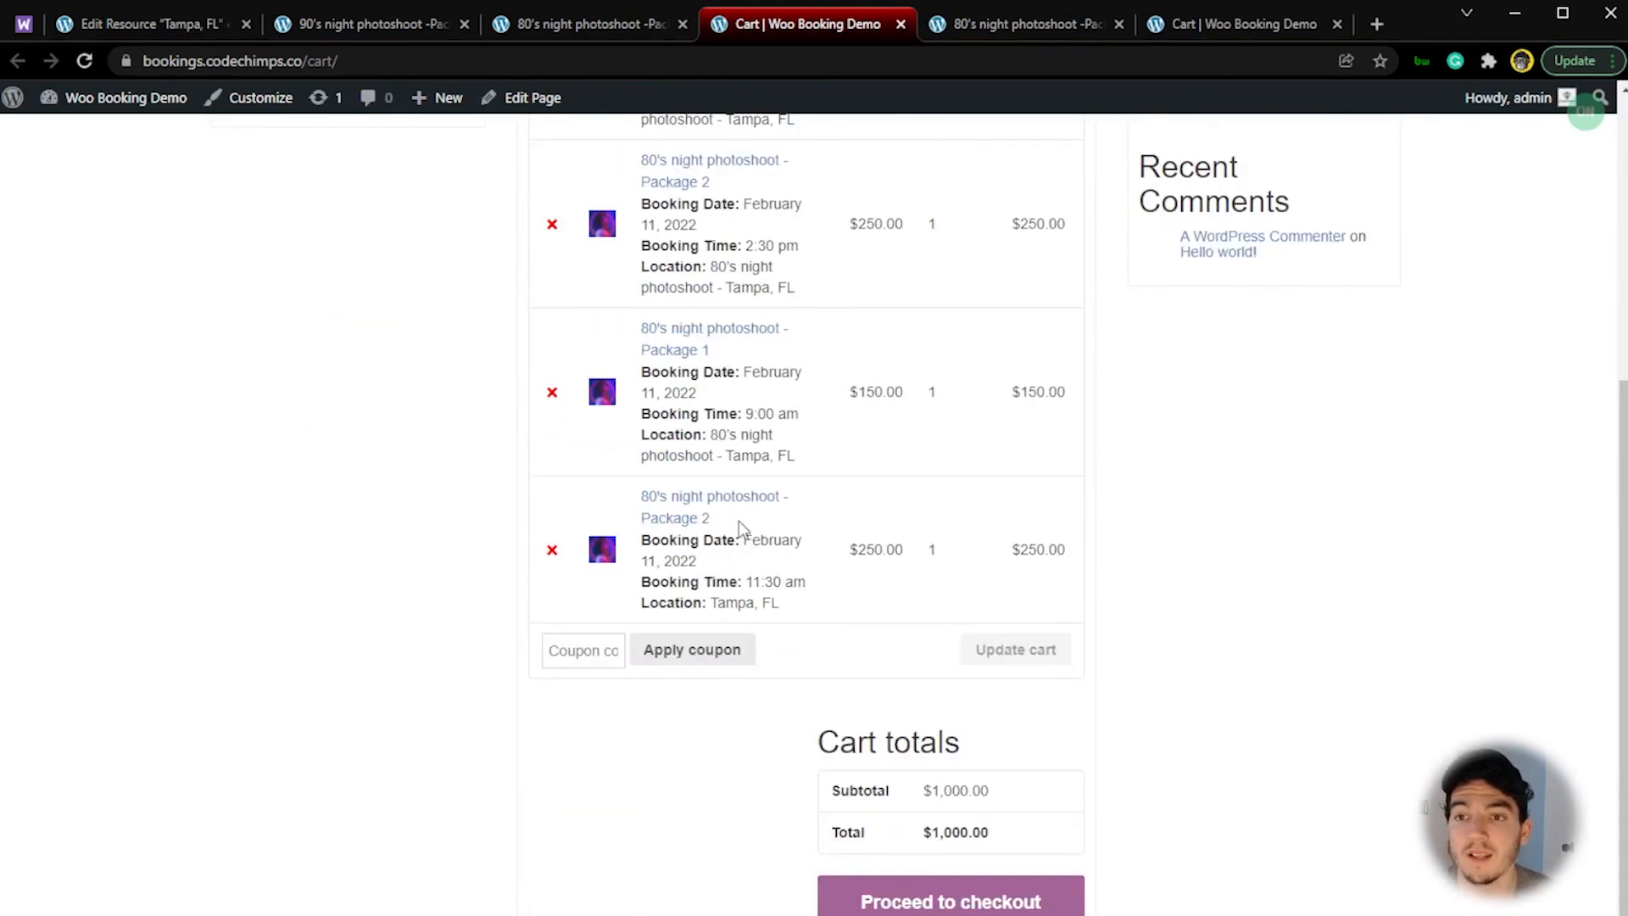
scroll(741, 524, "up", 6)
Step: Return to the store admin and open the list of bookable resources
left_click(389, 34)
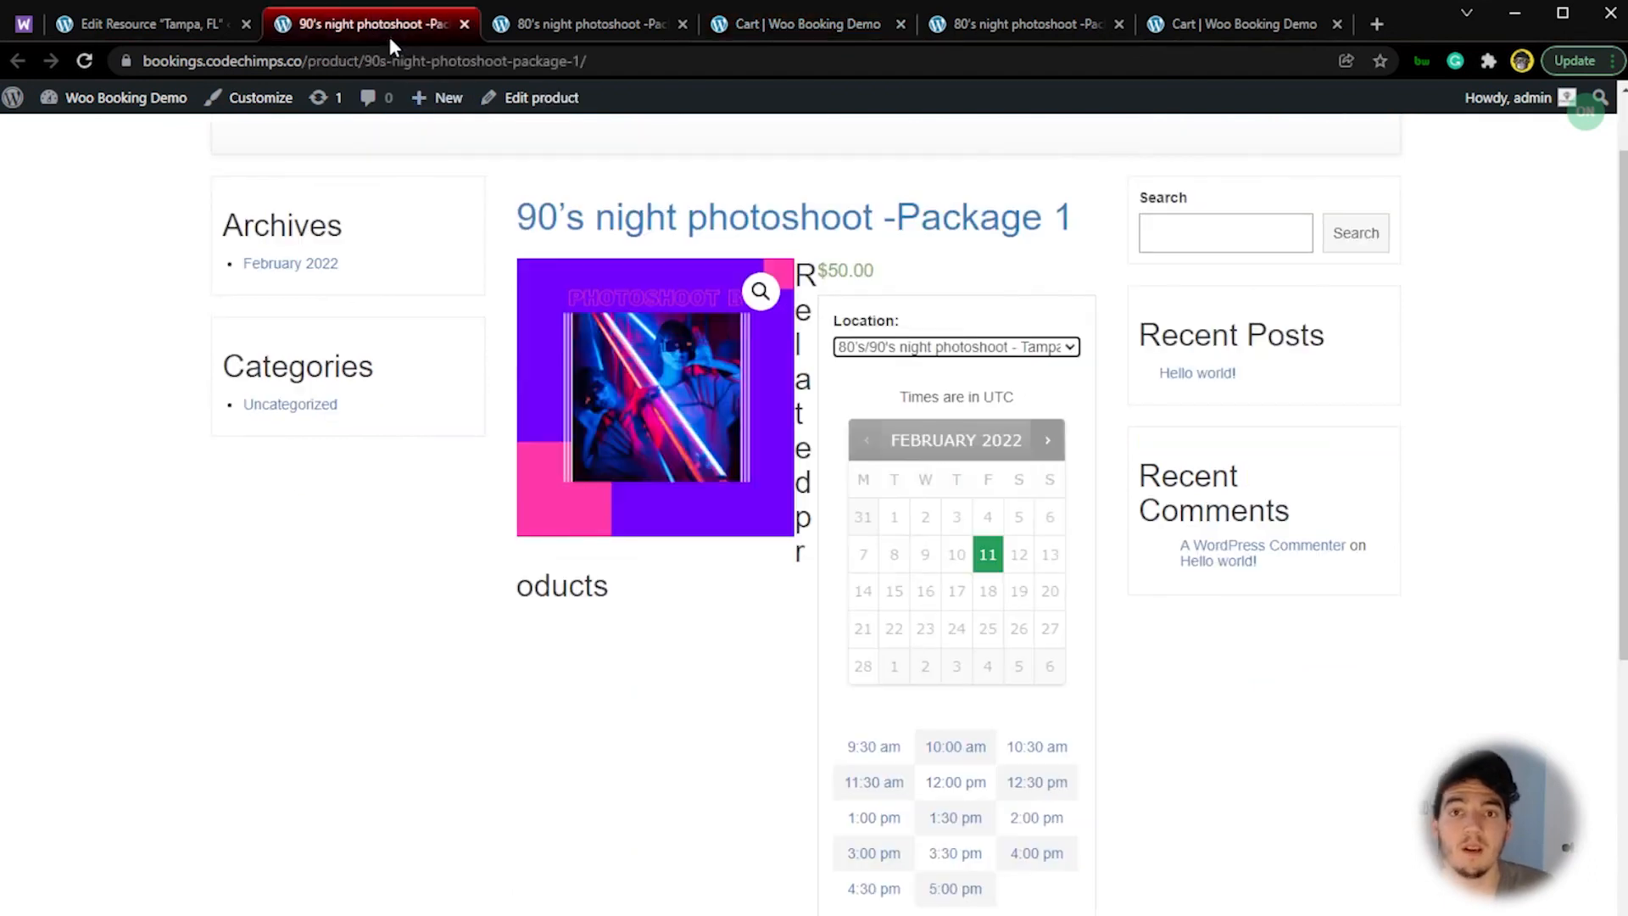
left_click(174, 22)
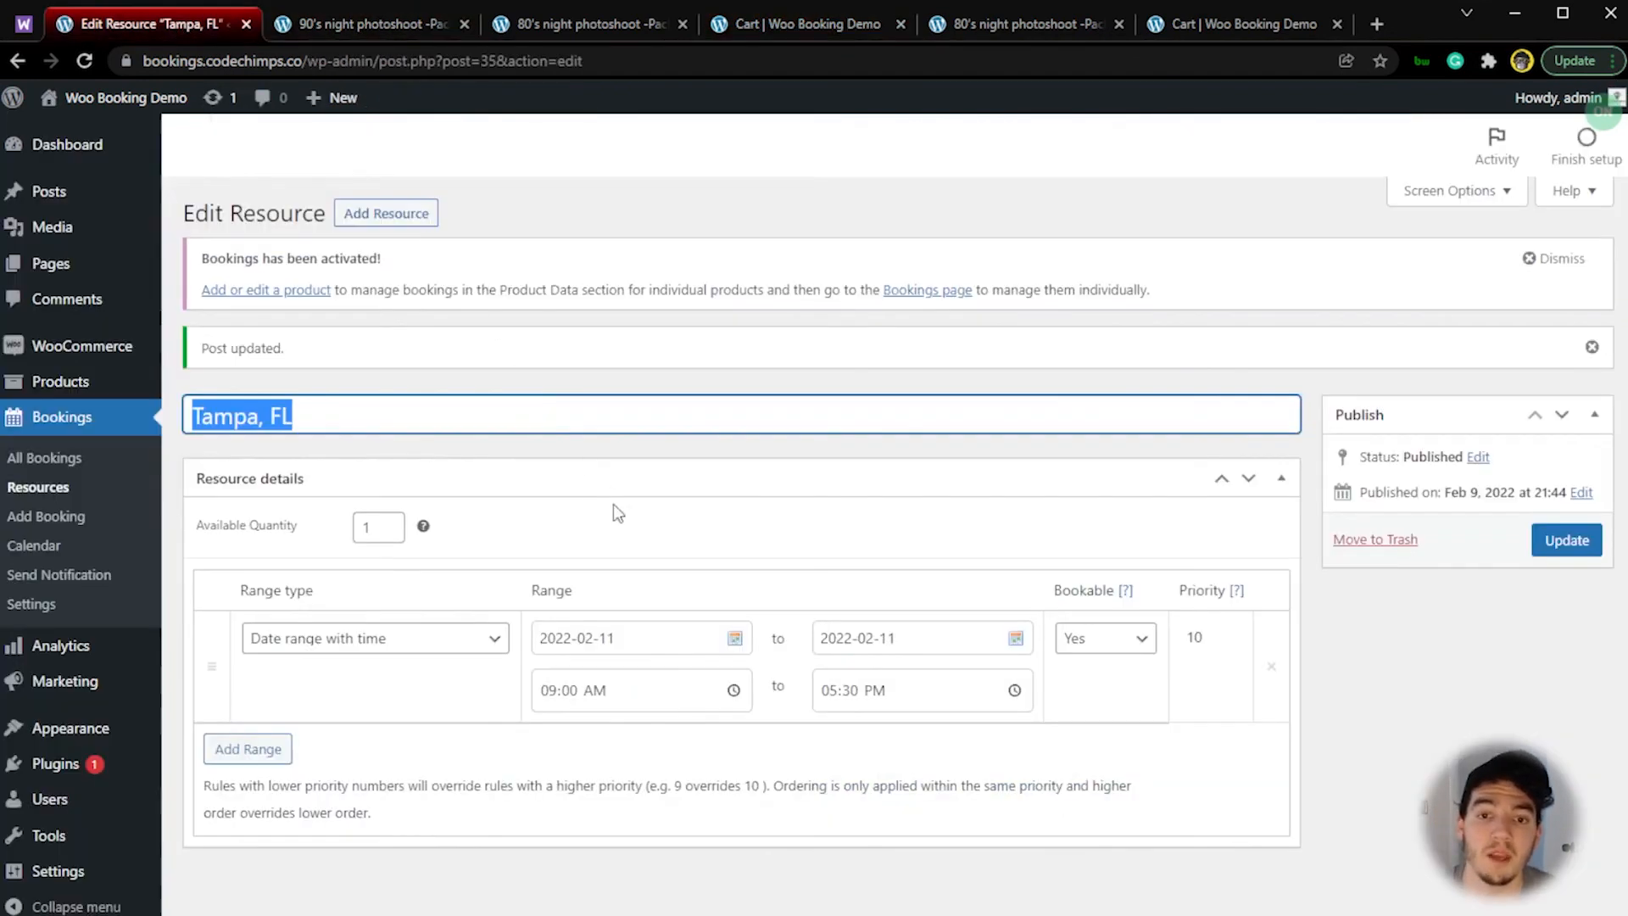
left_click(78, 492)
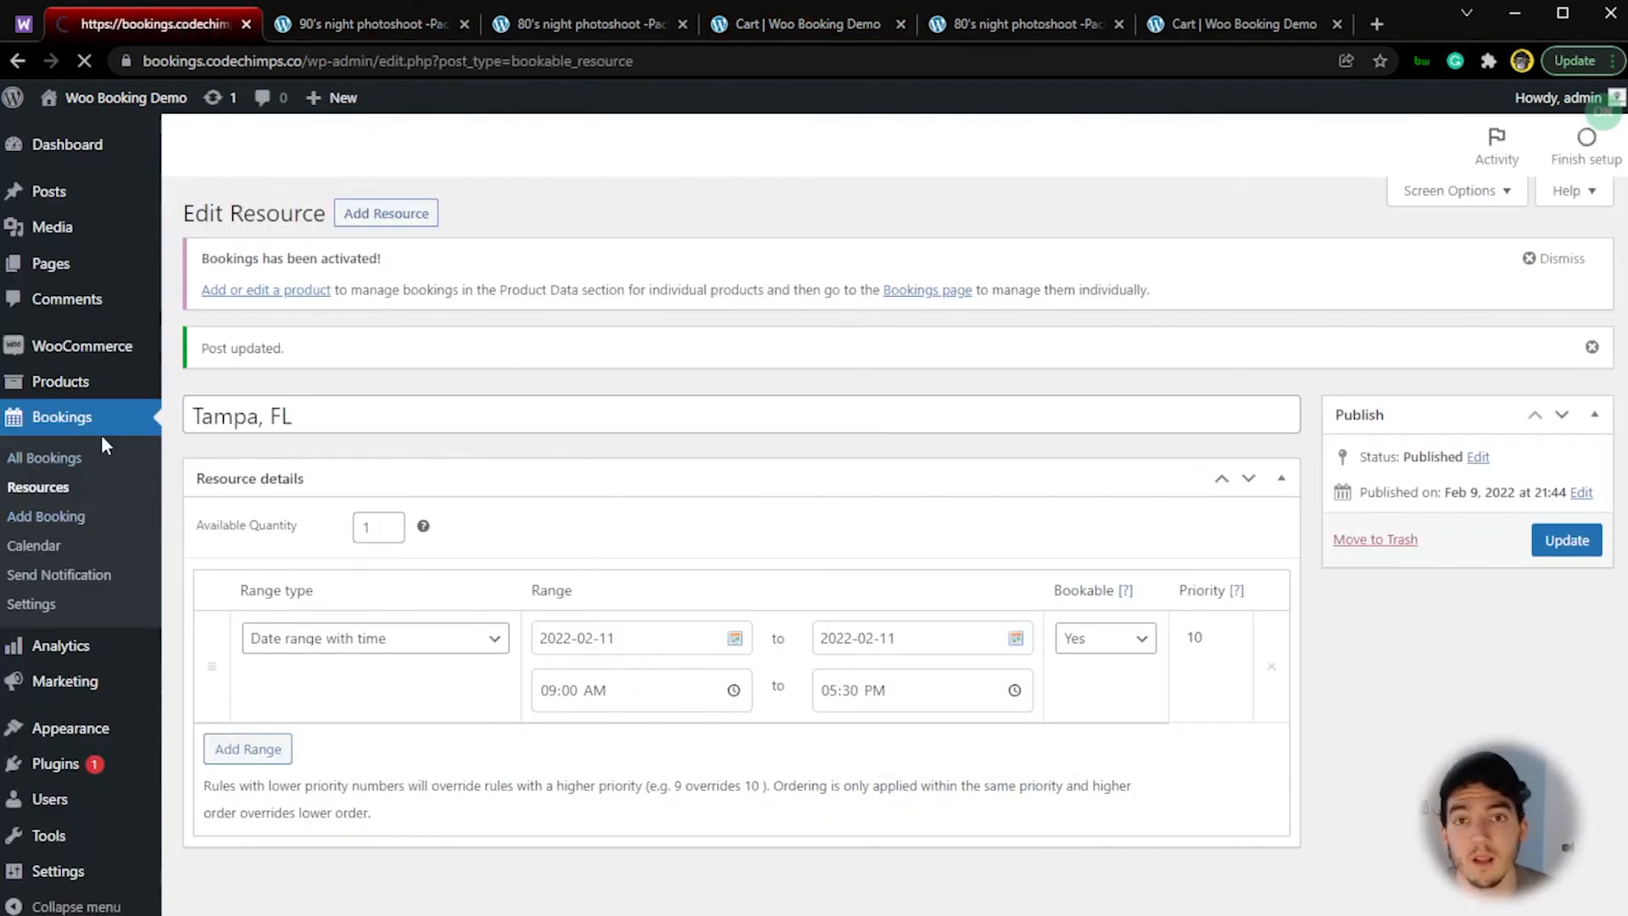